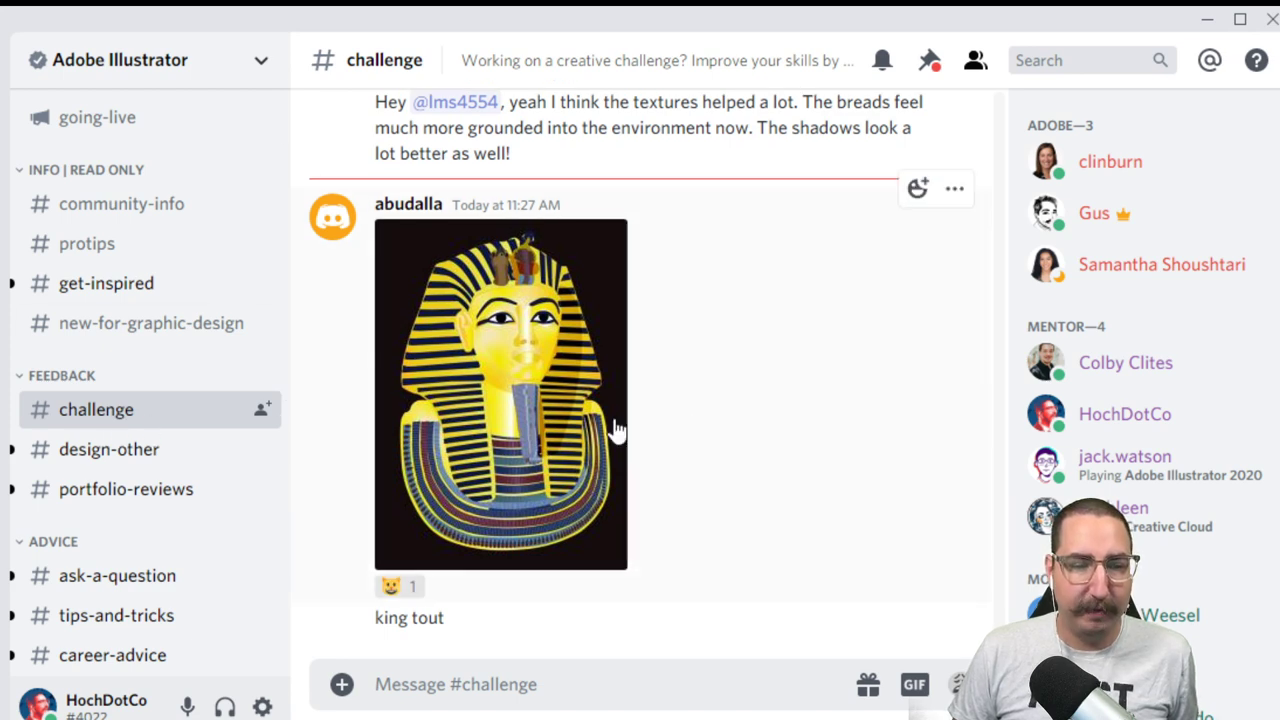
Step: Scroll back through earlier challenge submissions in the Discord #challenge channel
scroll(700, 429, "up", 3)
scroll(640, 427, "down", 2)
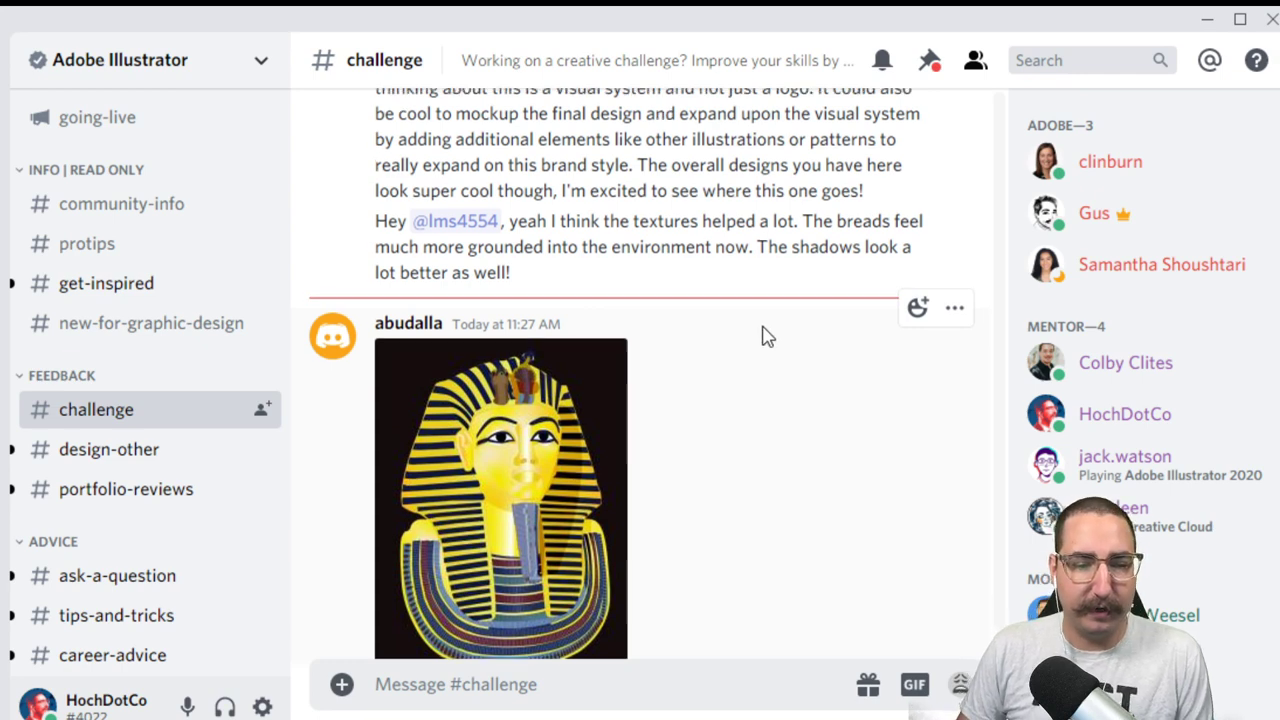
scroll(762, 337, "up", 8)
scroll(760, 335, "up", 10)
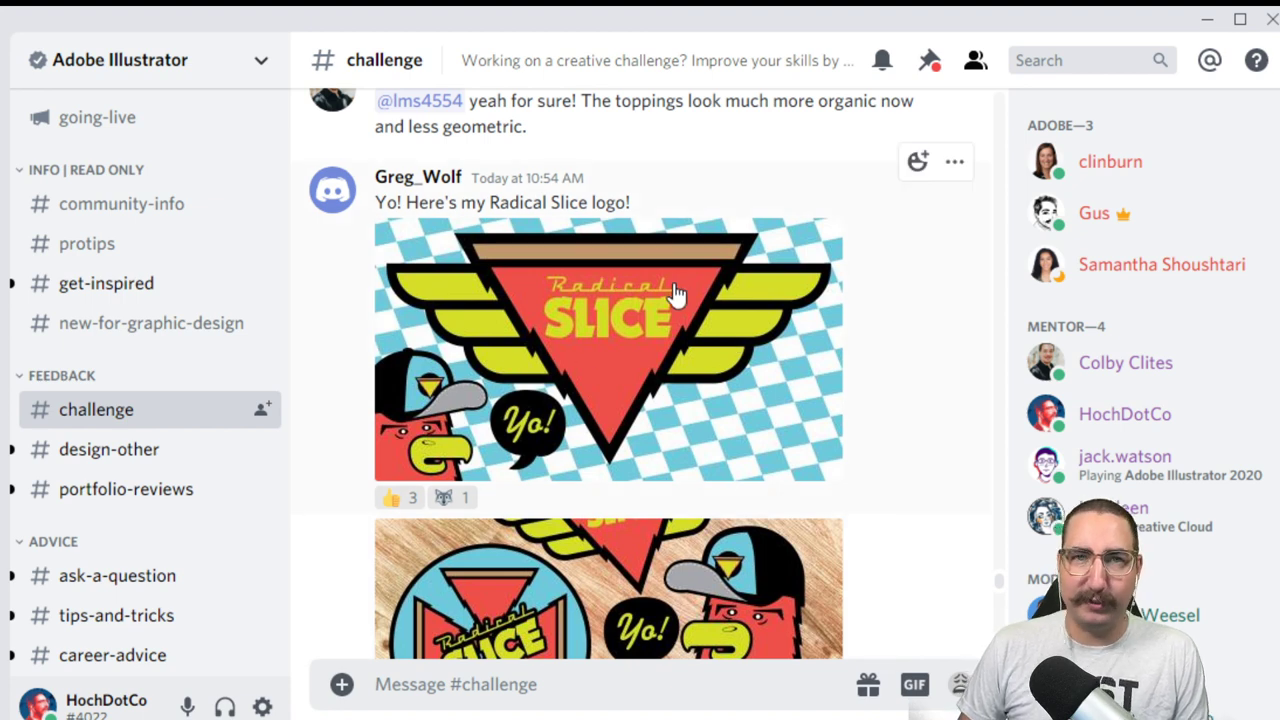
scroll(837, 380, "up", 5)
scroll(833, 380, "up", 10)
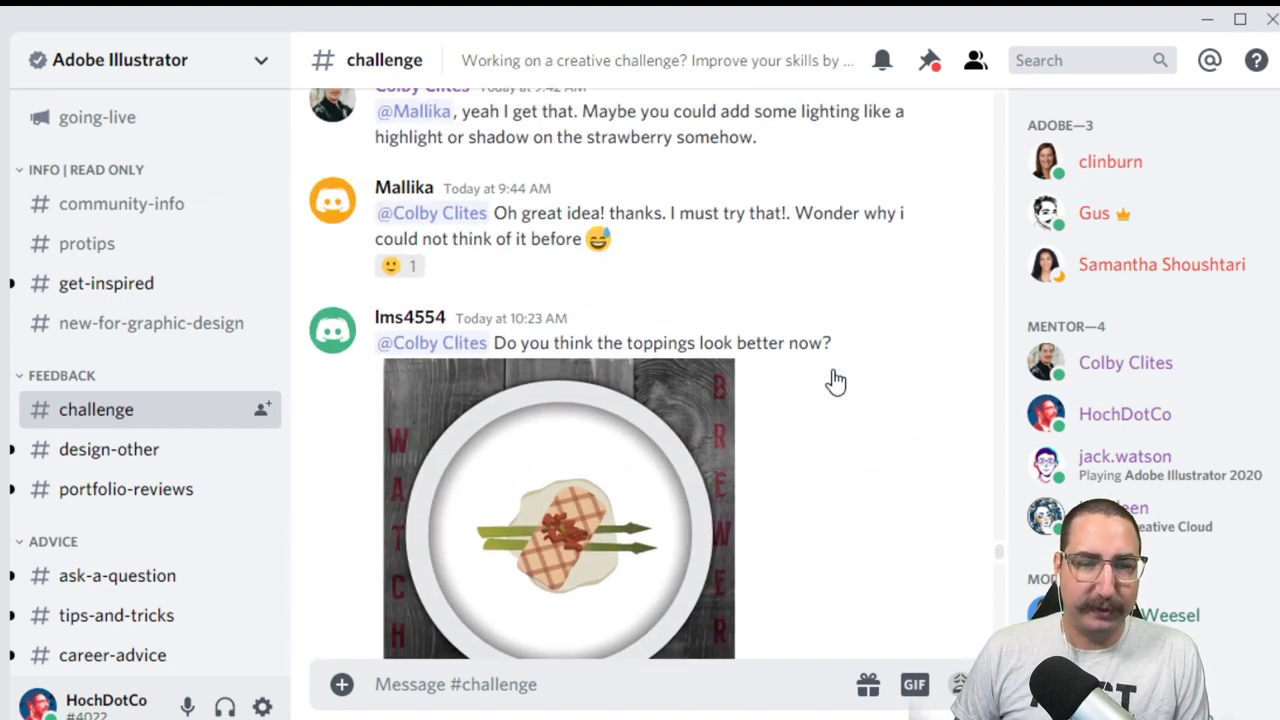
scroll(831, 380, "down", 10)
scroll(829, 380, "down", 10)
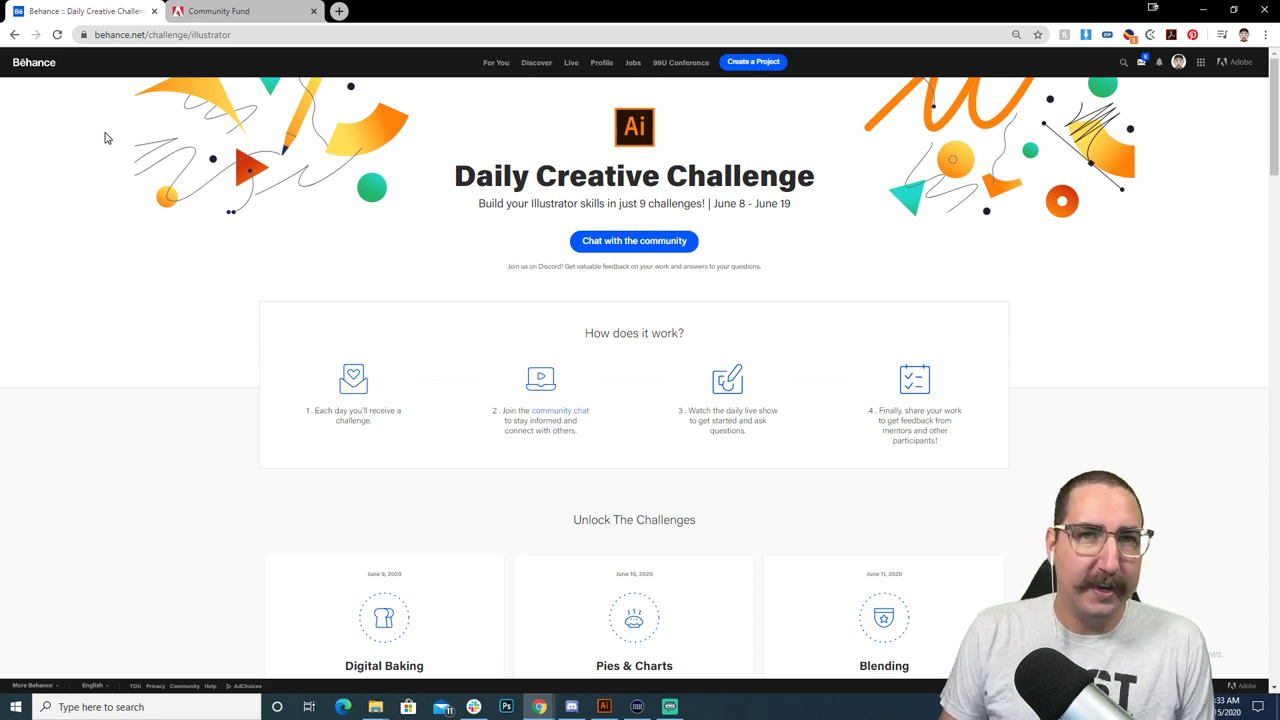
Step: Browse the Behance challenge cards, including Menu Design, then switch to the Community Fund page
scroll(104, 138, "down", 2)
scroll(106, 134, "up", 2)
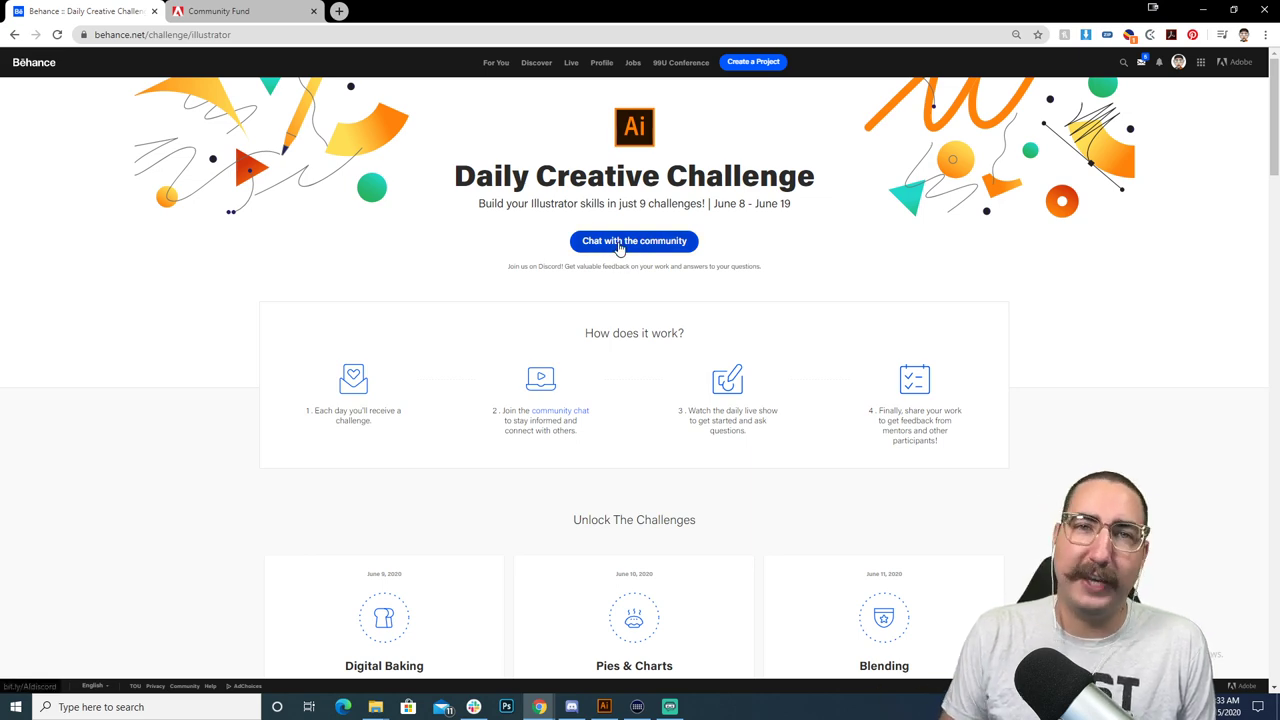
scroll(620, 247, "down", 5)
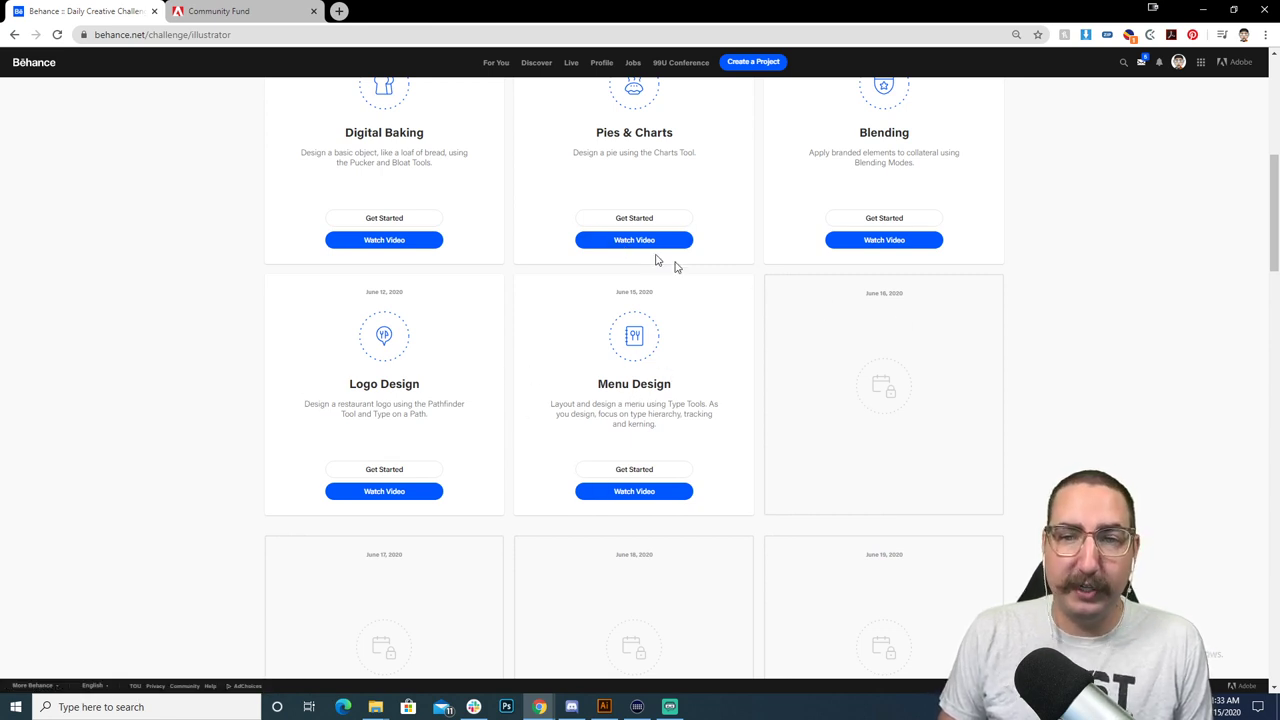
scroll(646, 150, "up", 1)
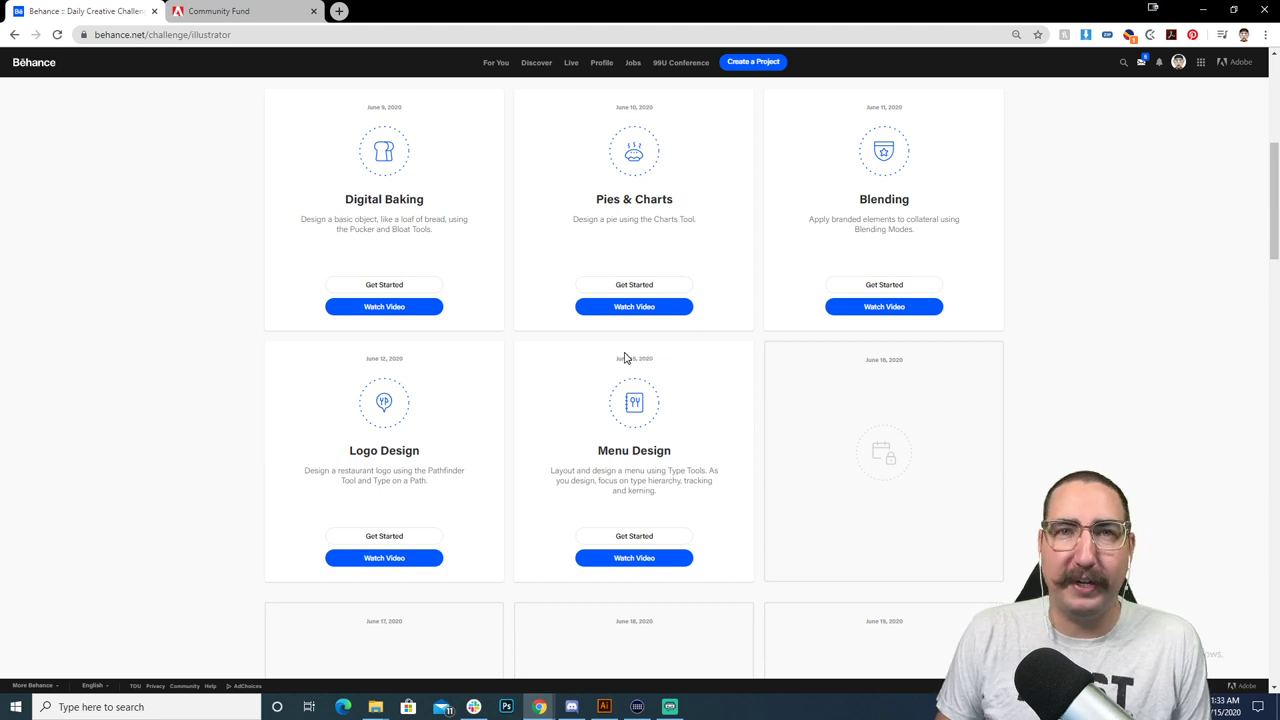
left_click(263, 18)
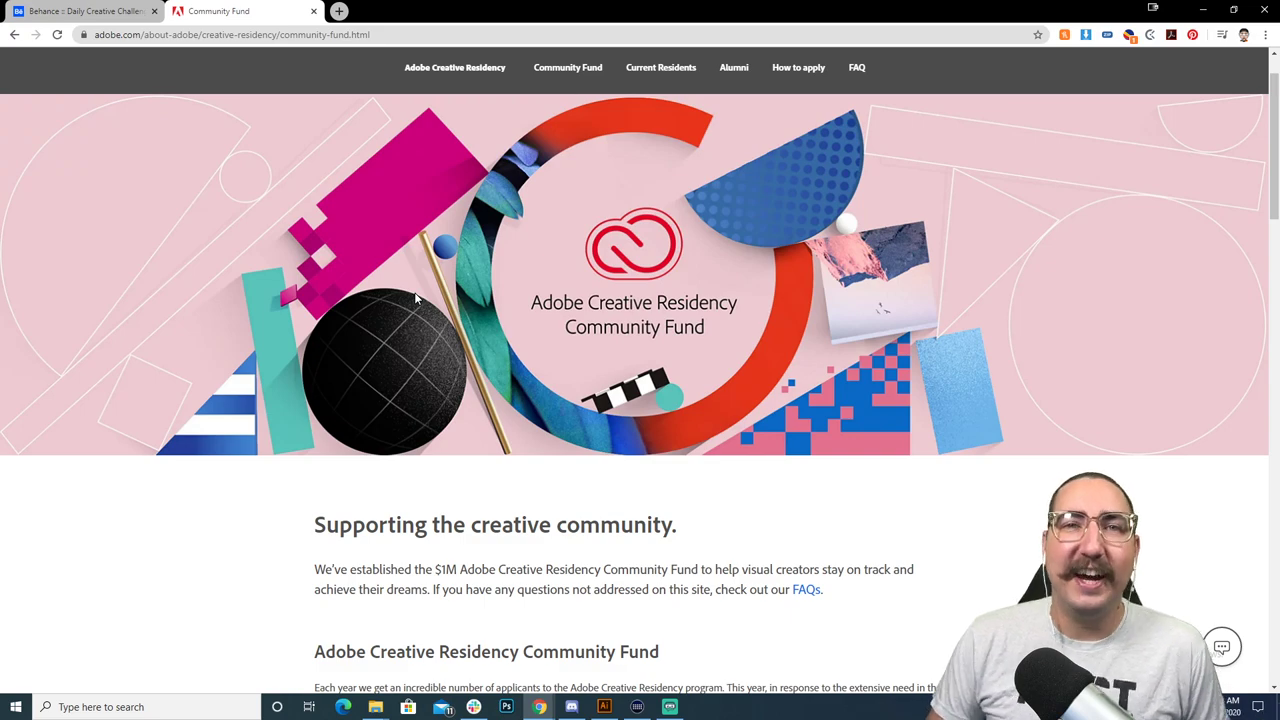
Step: Scroll the Community Fund page to the 'Applying to the Community Fund' section
scroll(416, 298, "down", 8)
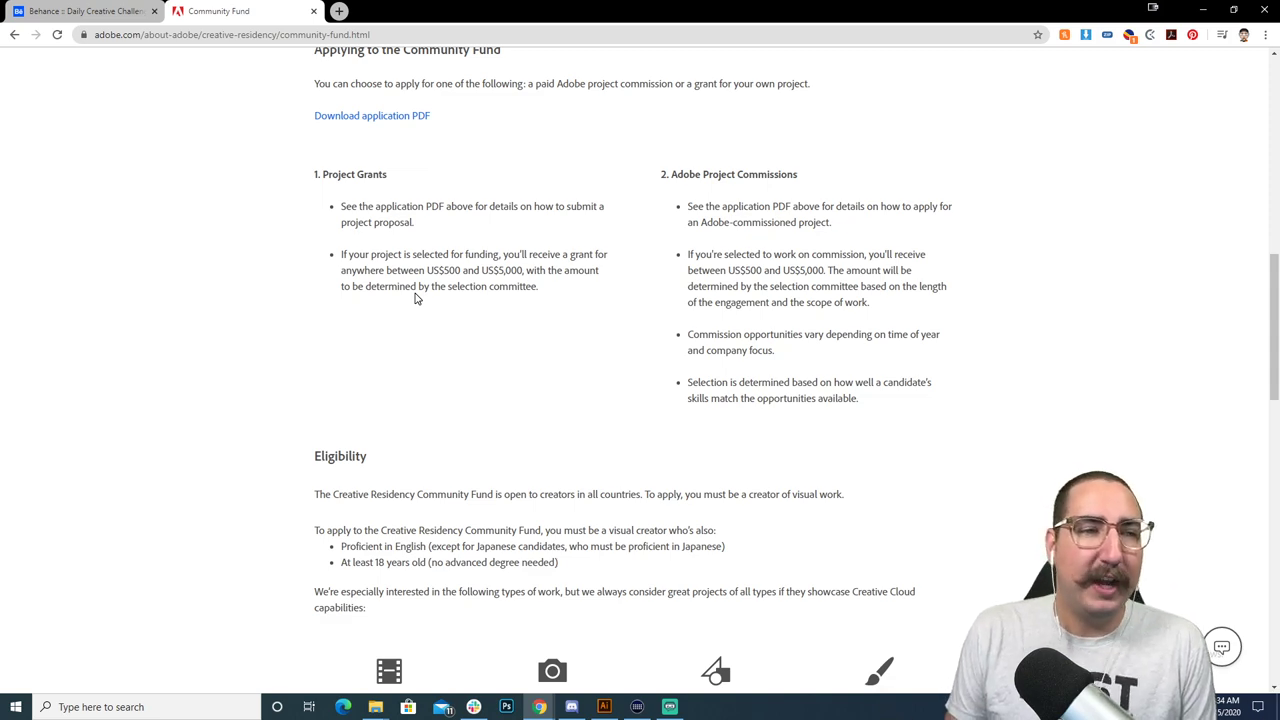
scroll(416, 297, "up", 9)
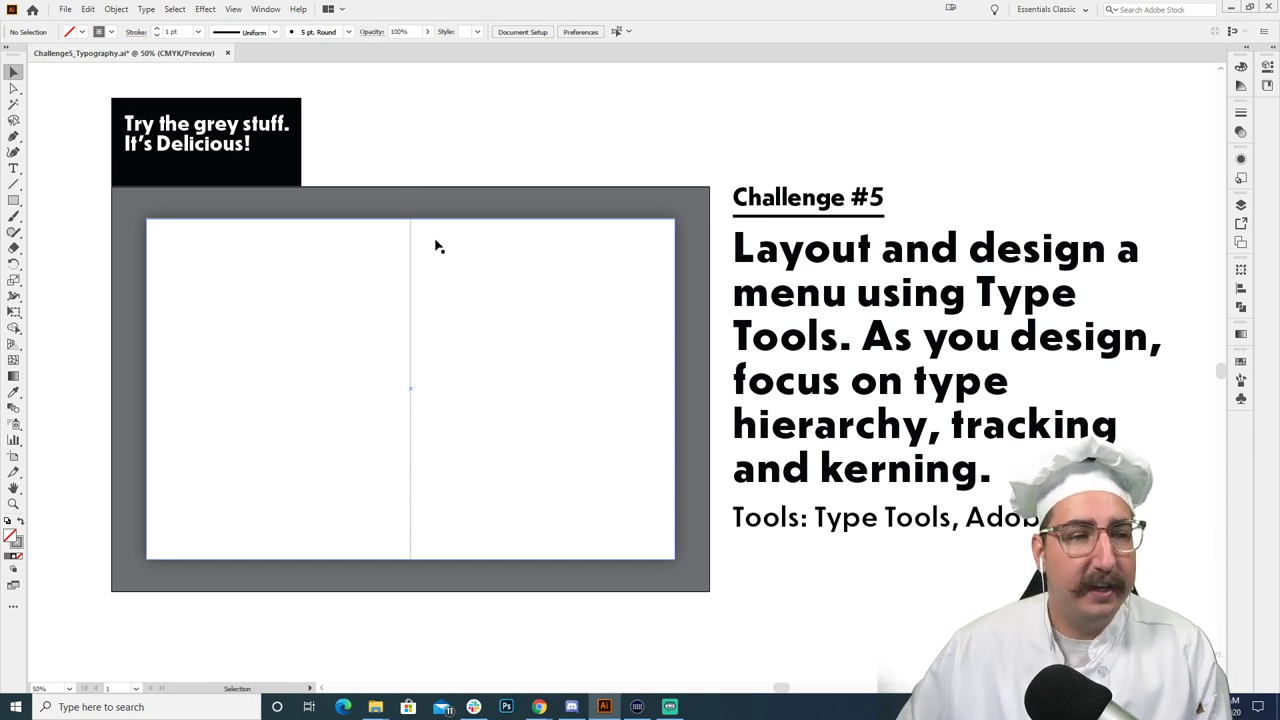
Step: Pan and zoom so the blank two-panel menu artboard fills the window at 66.67%
left_click_drag(686, 309, 406, 279)
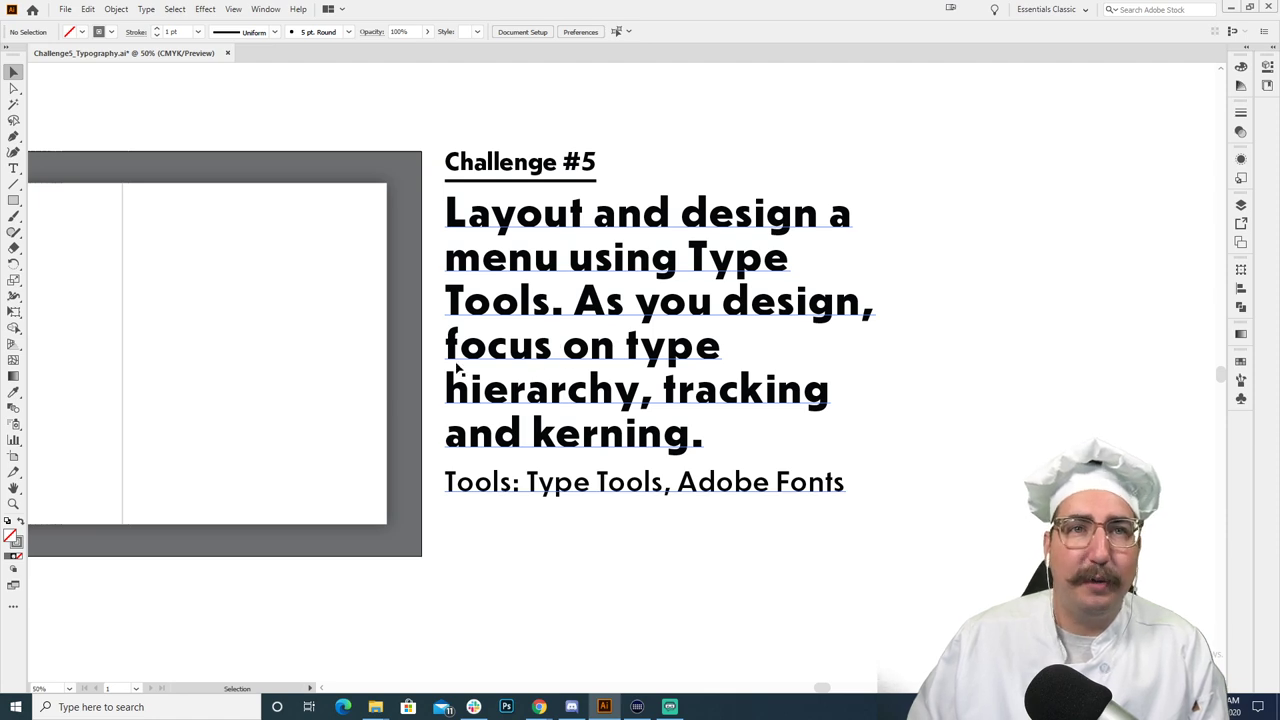
left_click_drag(437, 374, 674, 470)
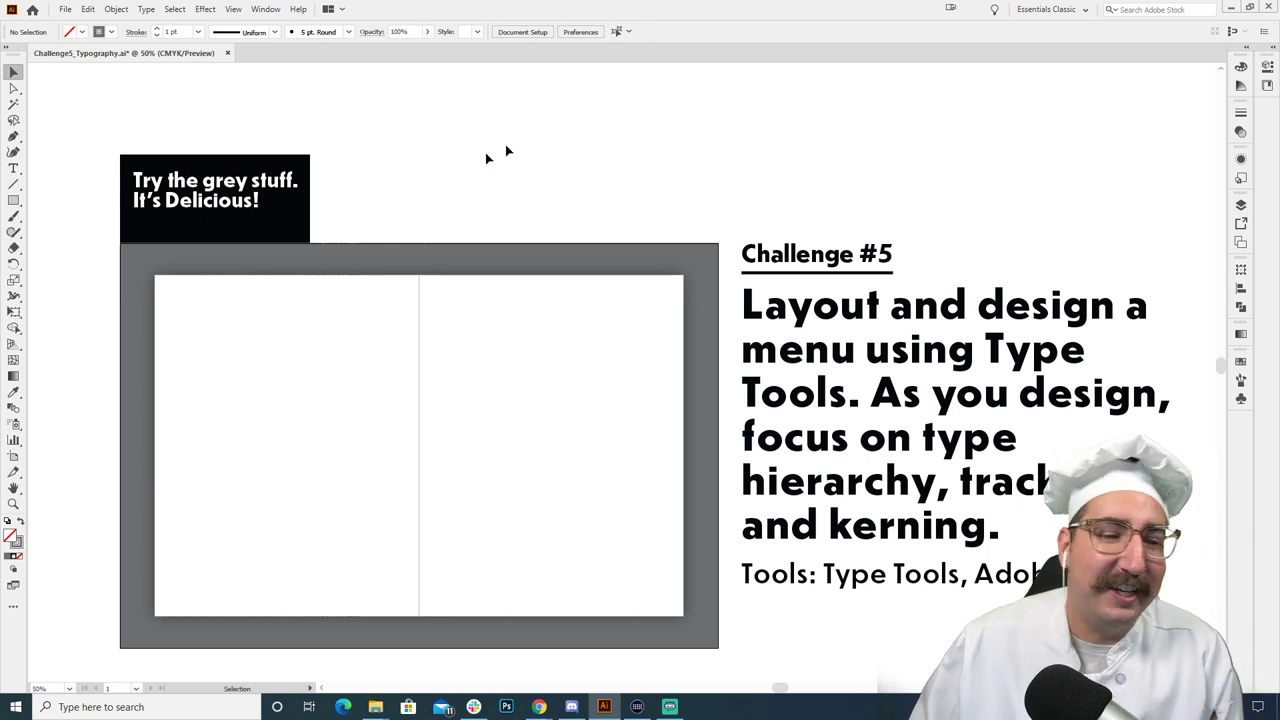
key("z")
scroll(390, 330, "down", 1)
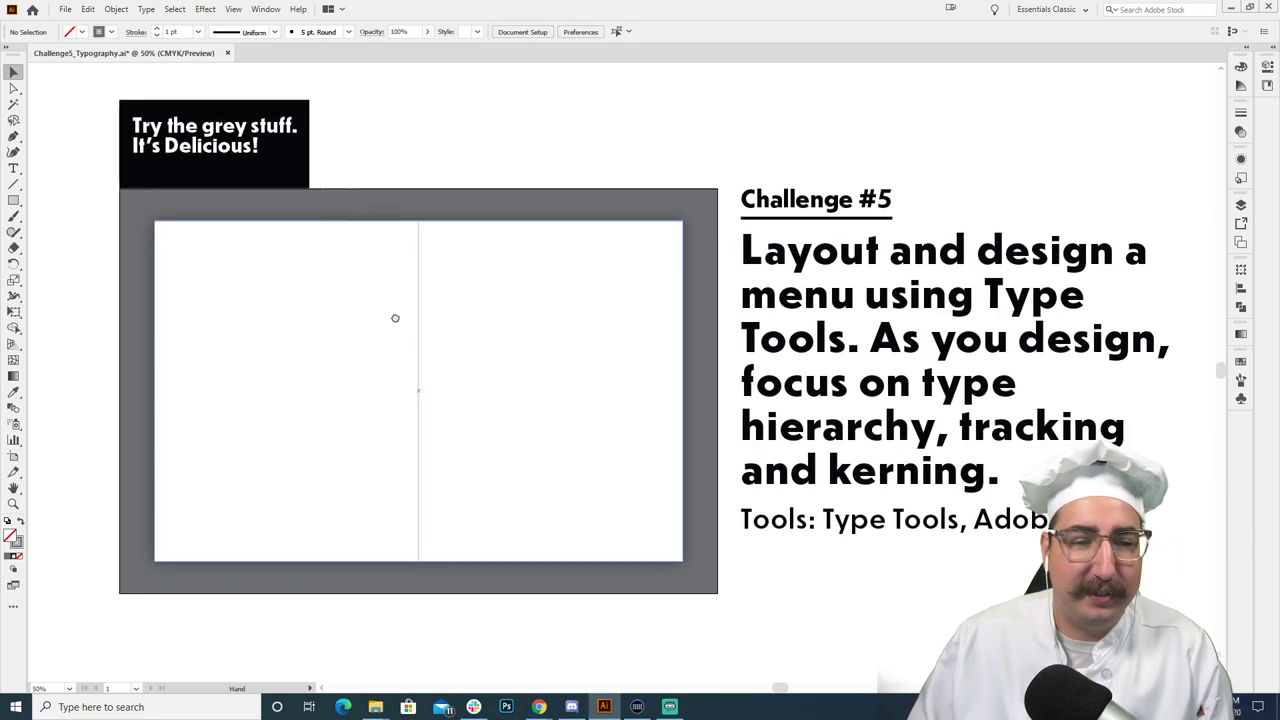
left_click(482, 409)
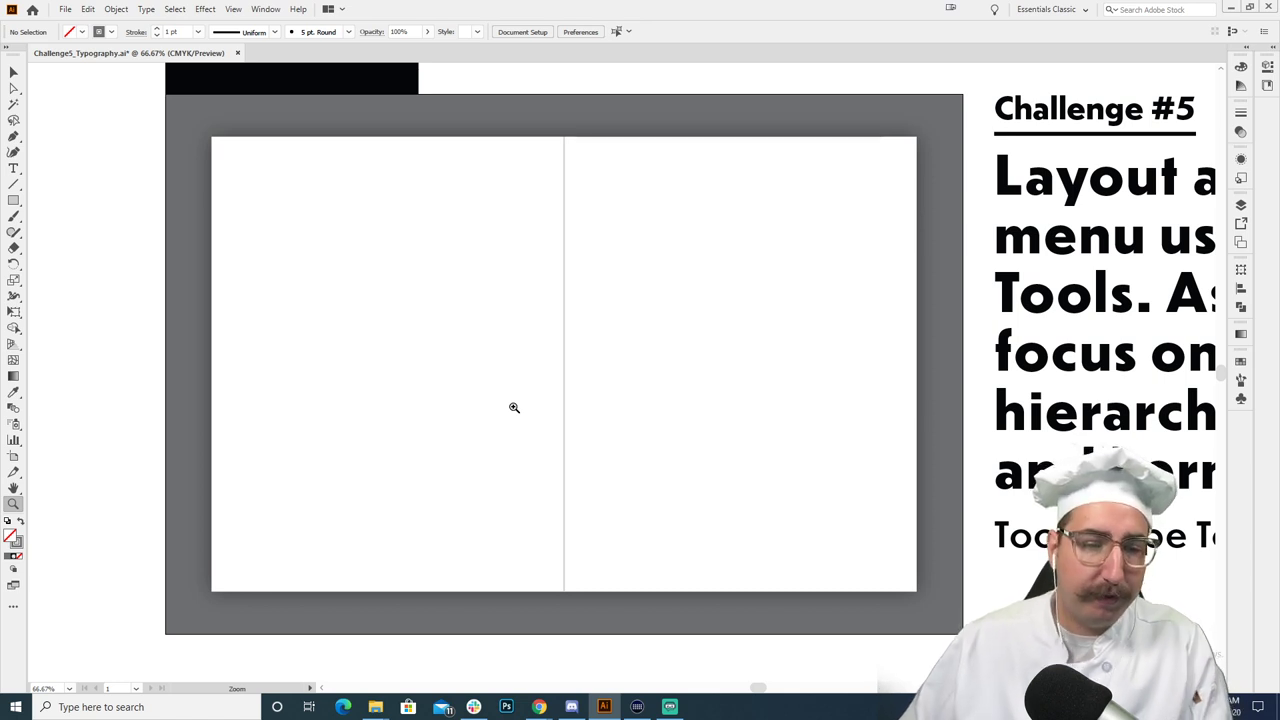
Step: Draw a wide grey bar with no outline across the top of the left page
left_click(13, 200)
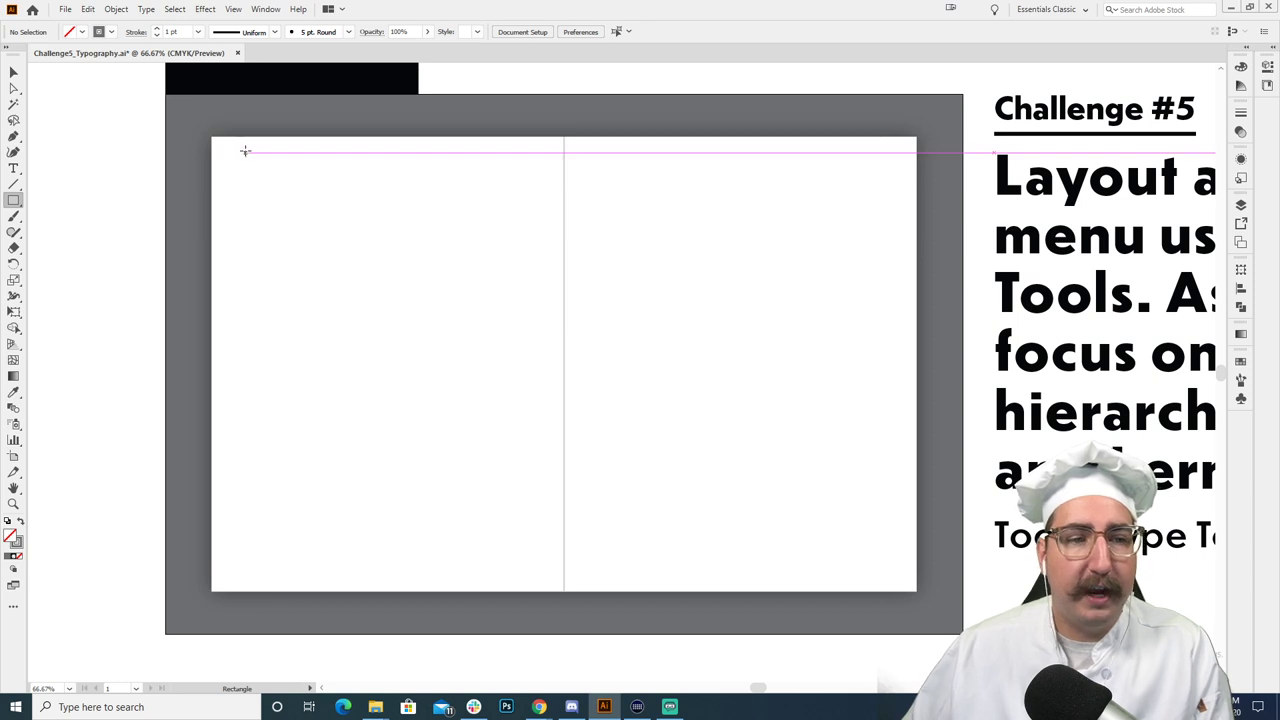
left_click_drag(239, 152, 521, 181)
key("v")
key("shift+x")
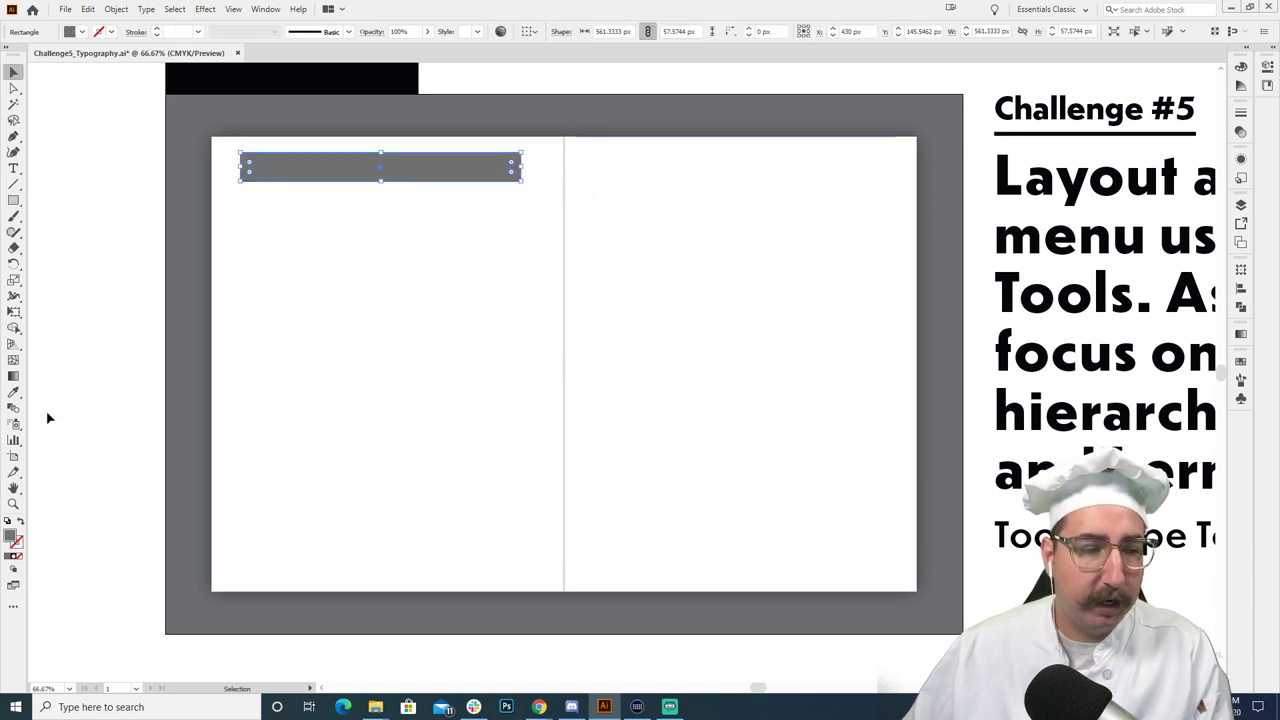
left_click(170, 281)
left_click_drag(426, 172, 384, 173)
left_click(149, 209)
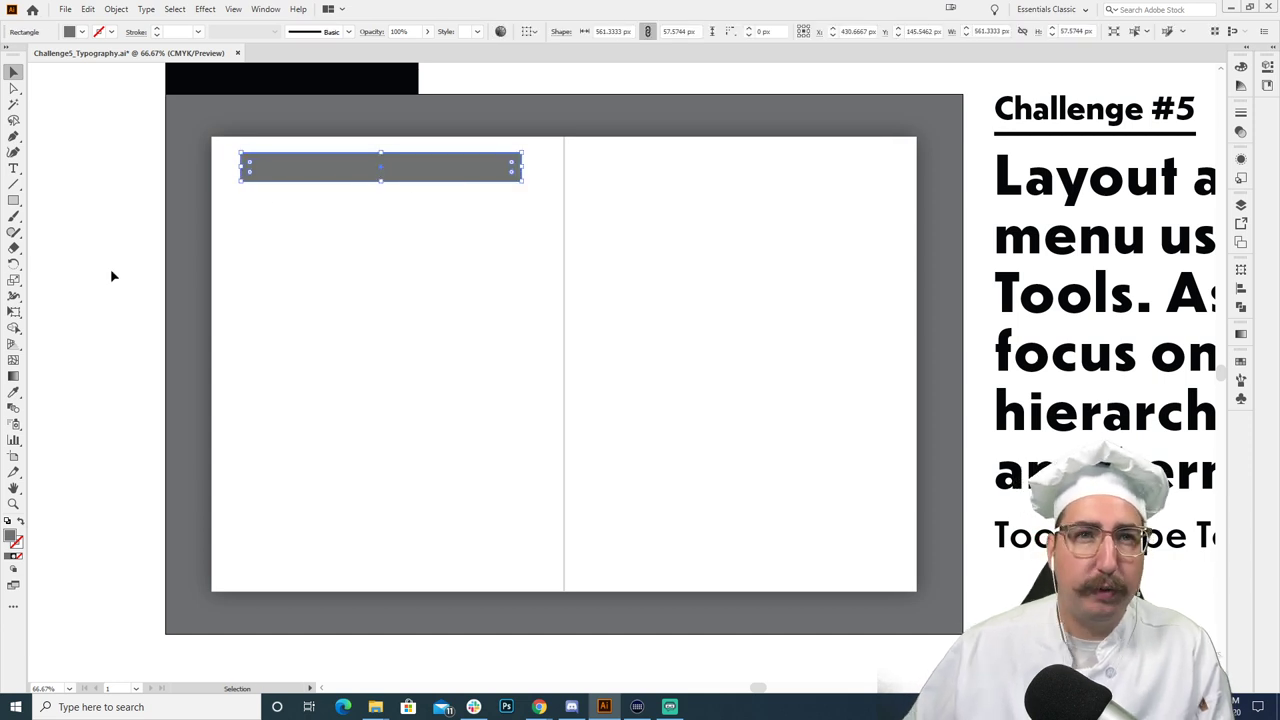
Step: Show the rulers and add vertical guides near the left page edge and across the right page
key("ctrl+r")
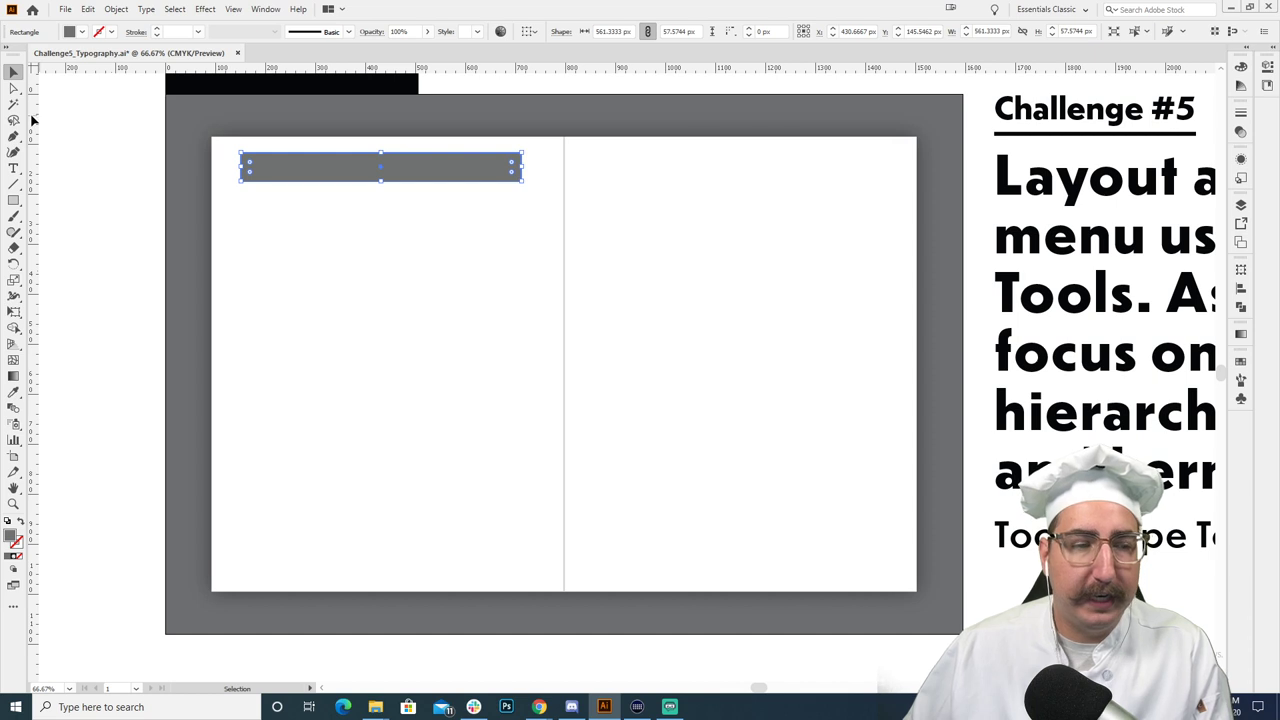
left_click_drag(37, 150, 213, 221)
key("a")
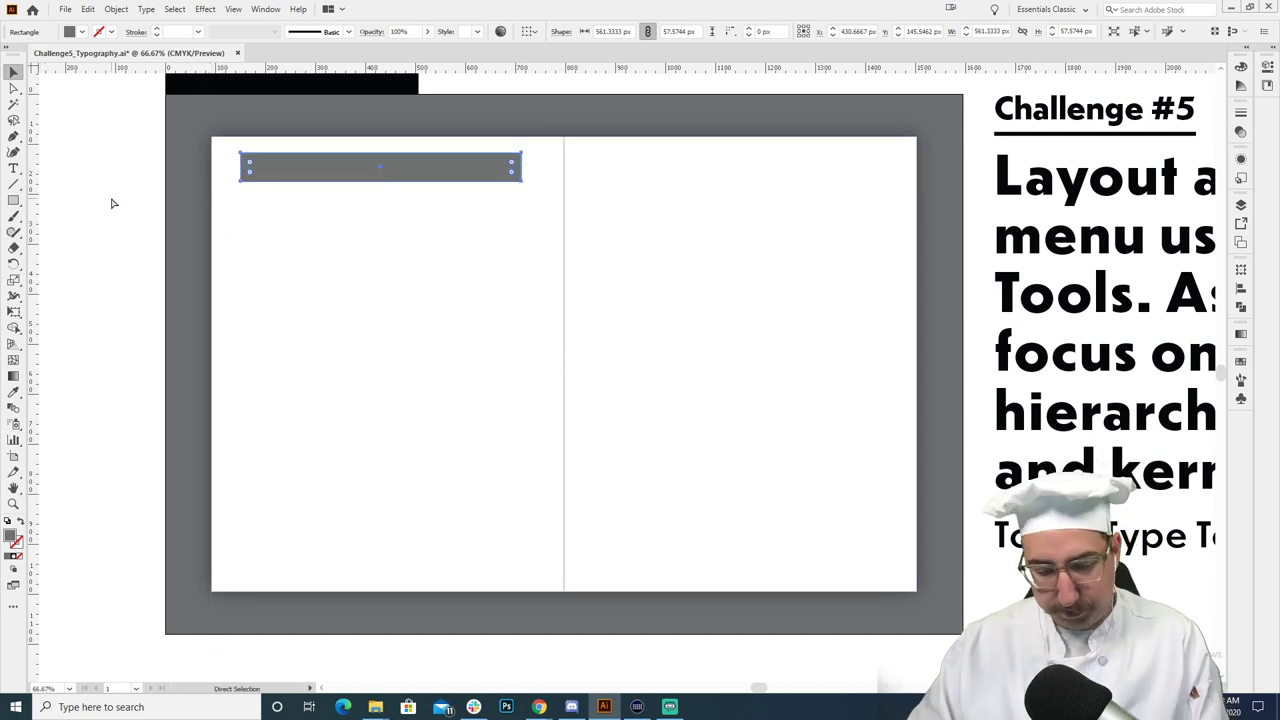
key("ctrl+semicolon")
key("v")
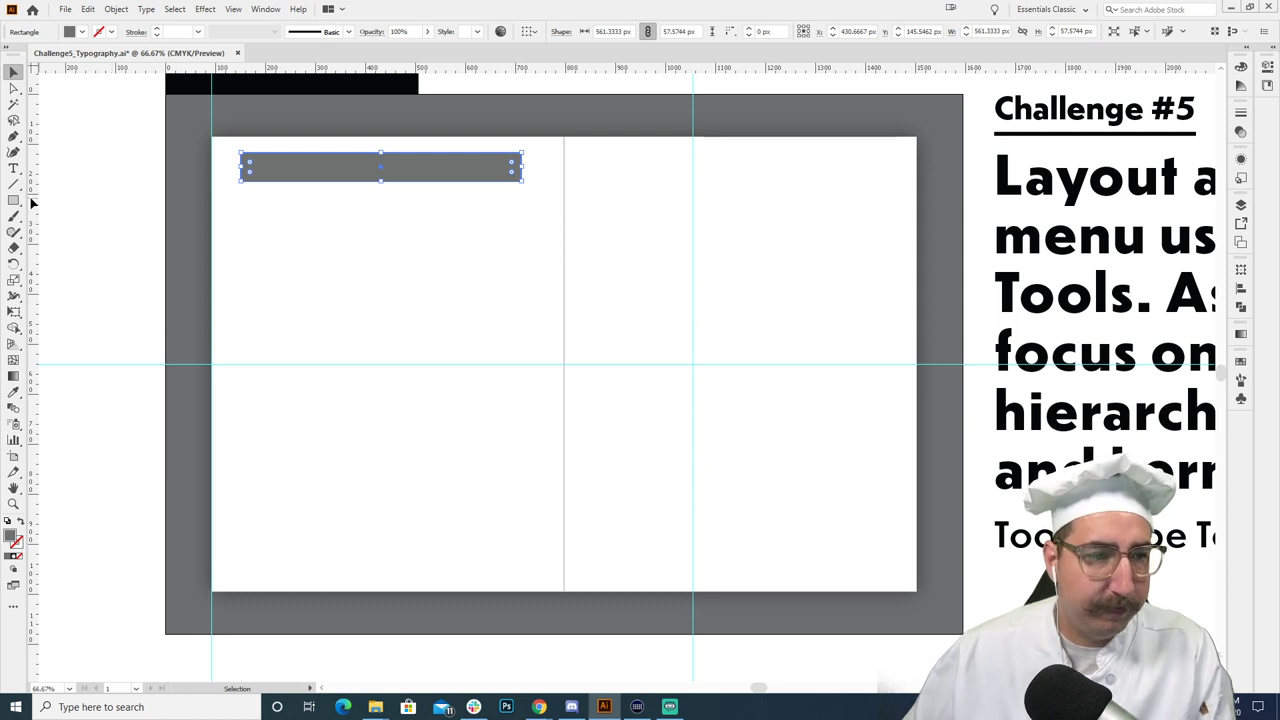
left_click_drag(33, 203, 563, 246)
left_click_drag(38, 251, 921, 246)
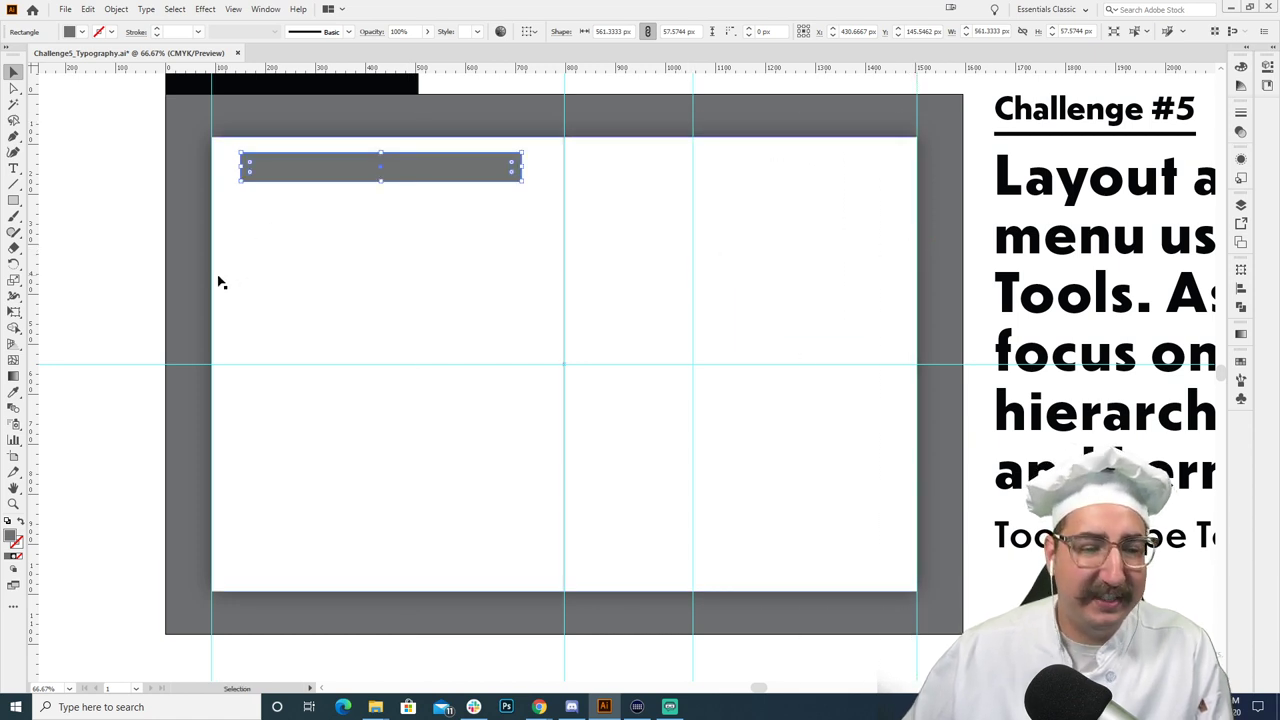
left_click(116, 240)
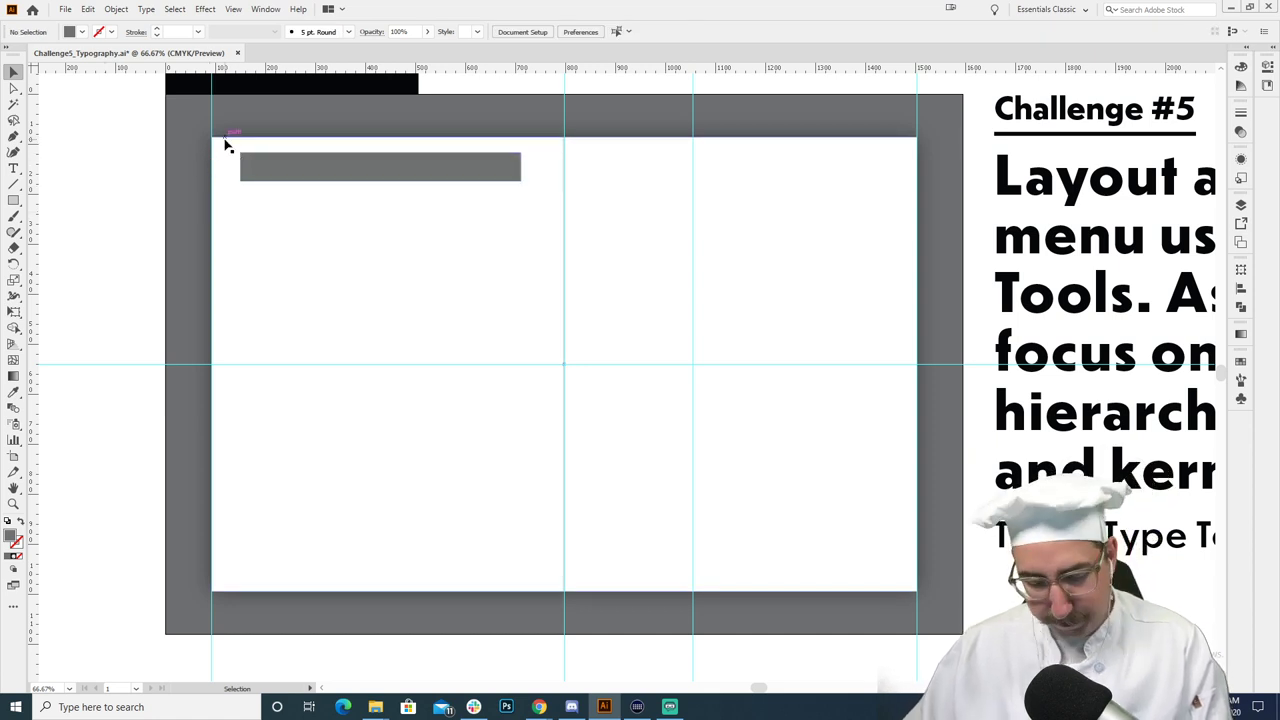
Step: Draw a spacer rectangle, guide its edge and midpoint, and slide the grey bar slightly right
key("m")
left_click_drag(211, 136, 564, 108)
left_click_drag(30, 313, 700, 121)
key("v")
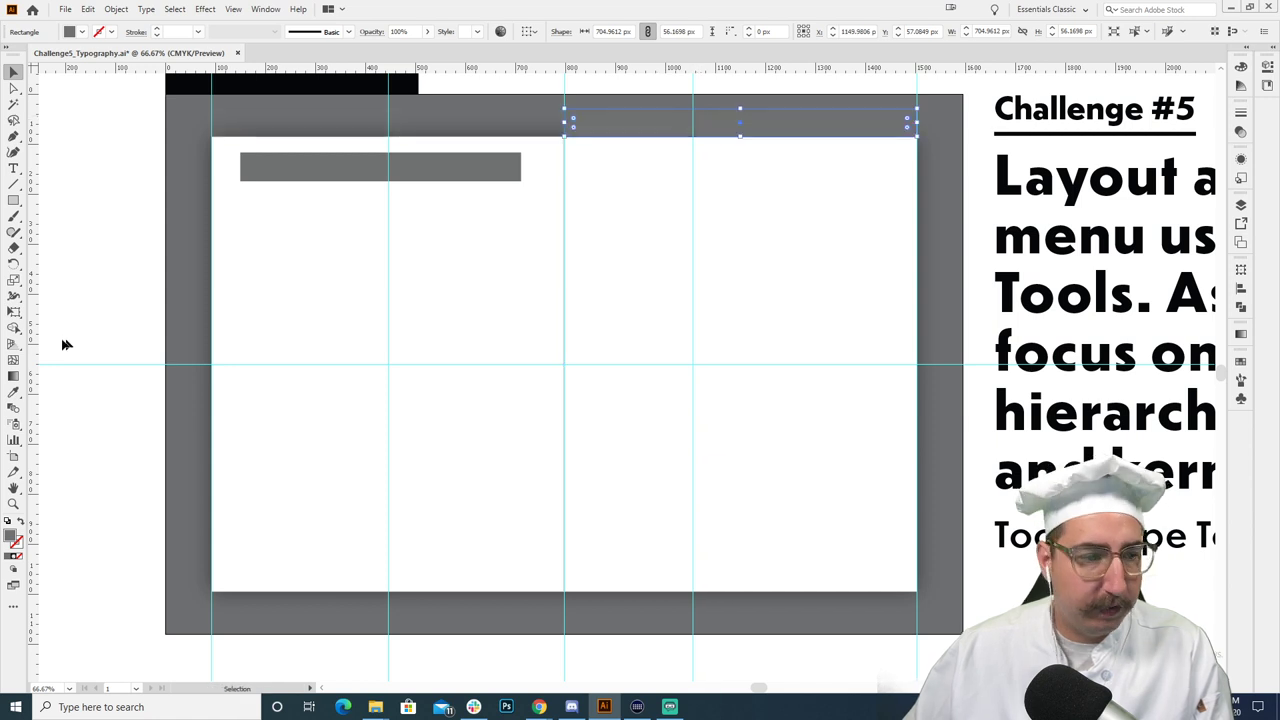
left_click_drag(38, 351, 754, 124)
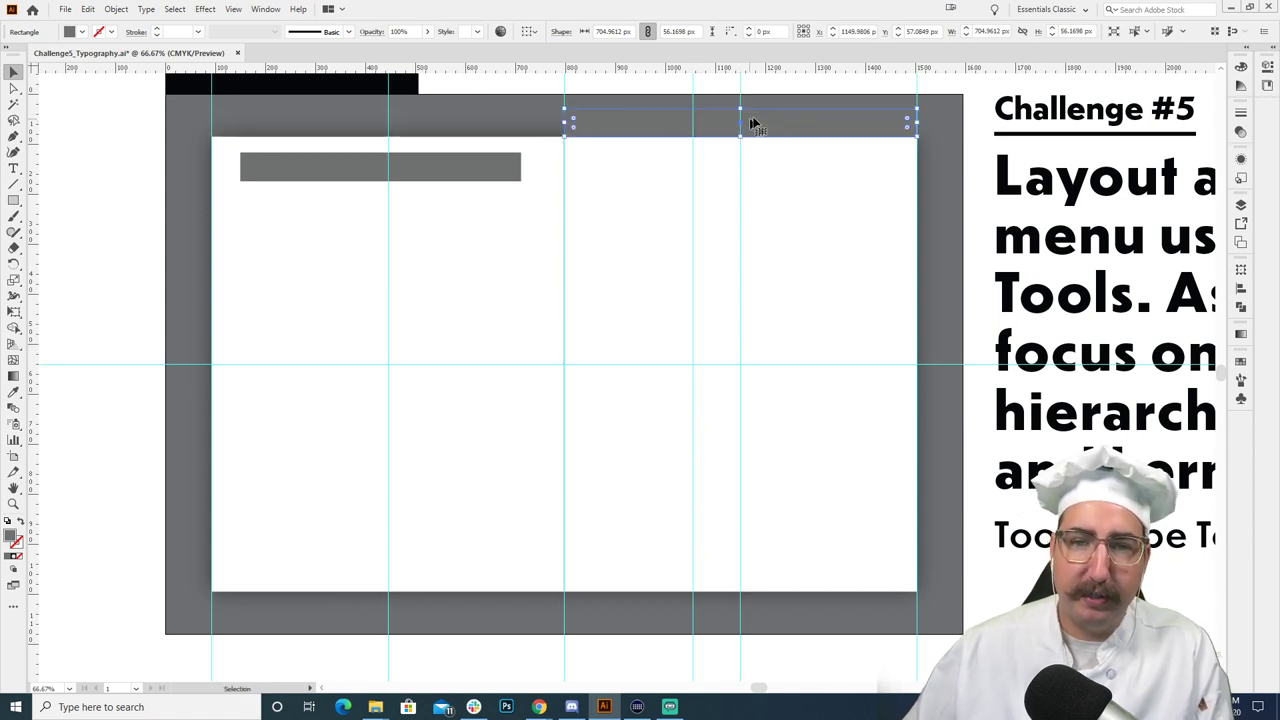
left_click(952, 100)
left_click_drag(446, 174, 451, 174)
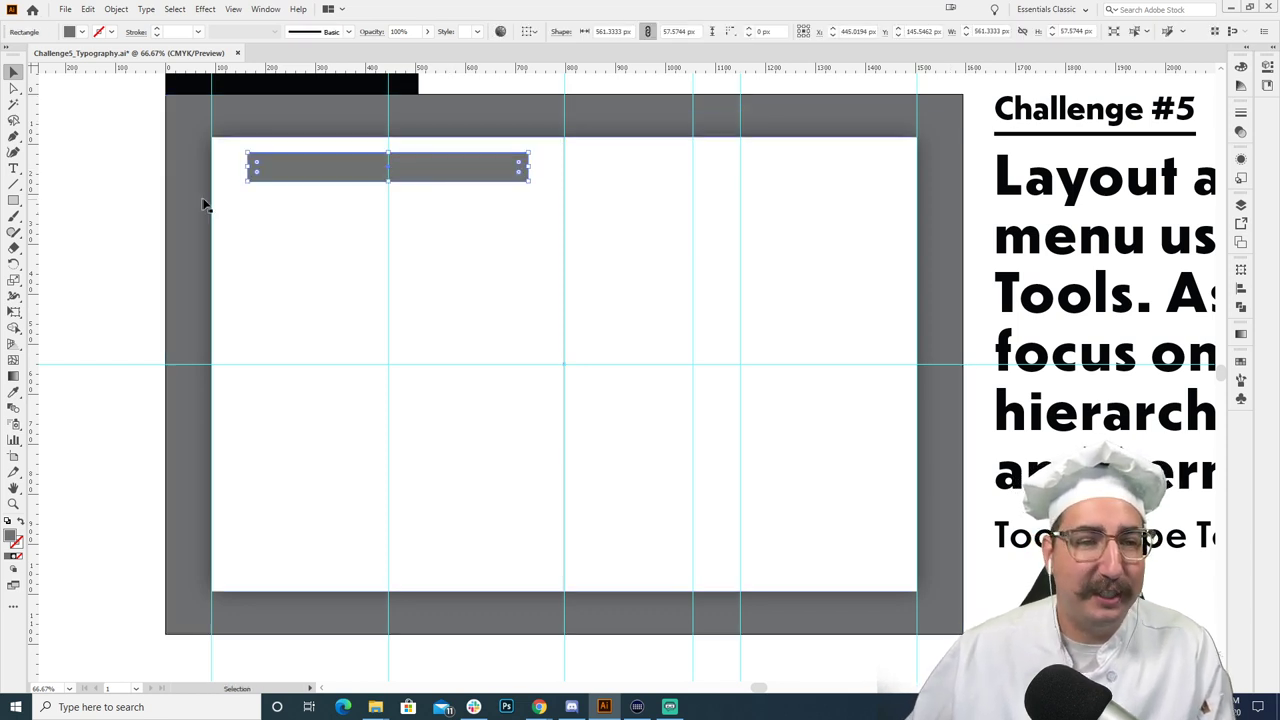
left_click(403, 214)
key("z")
left_click(528, 314, "alt")
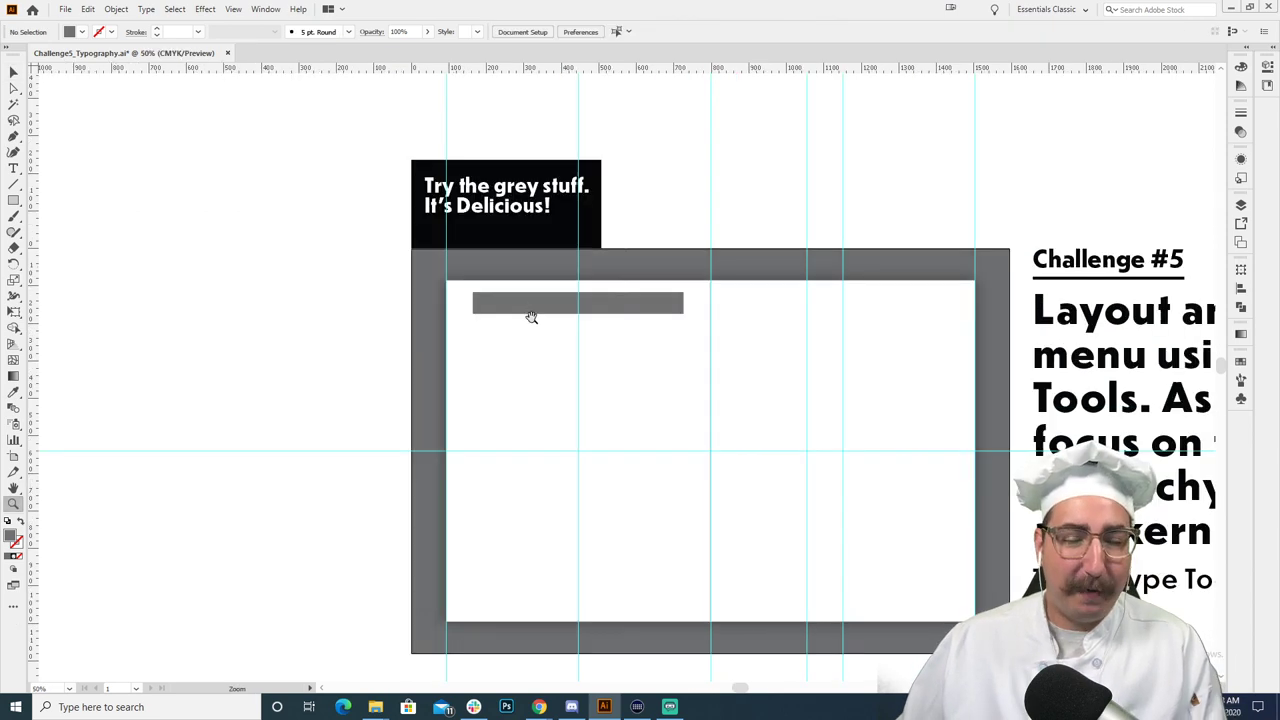
left_click(610, 320)
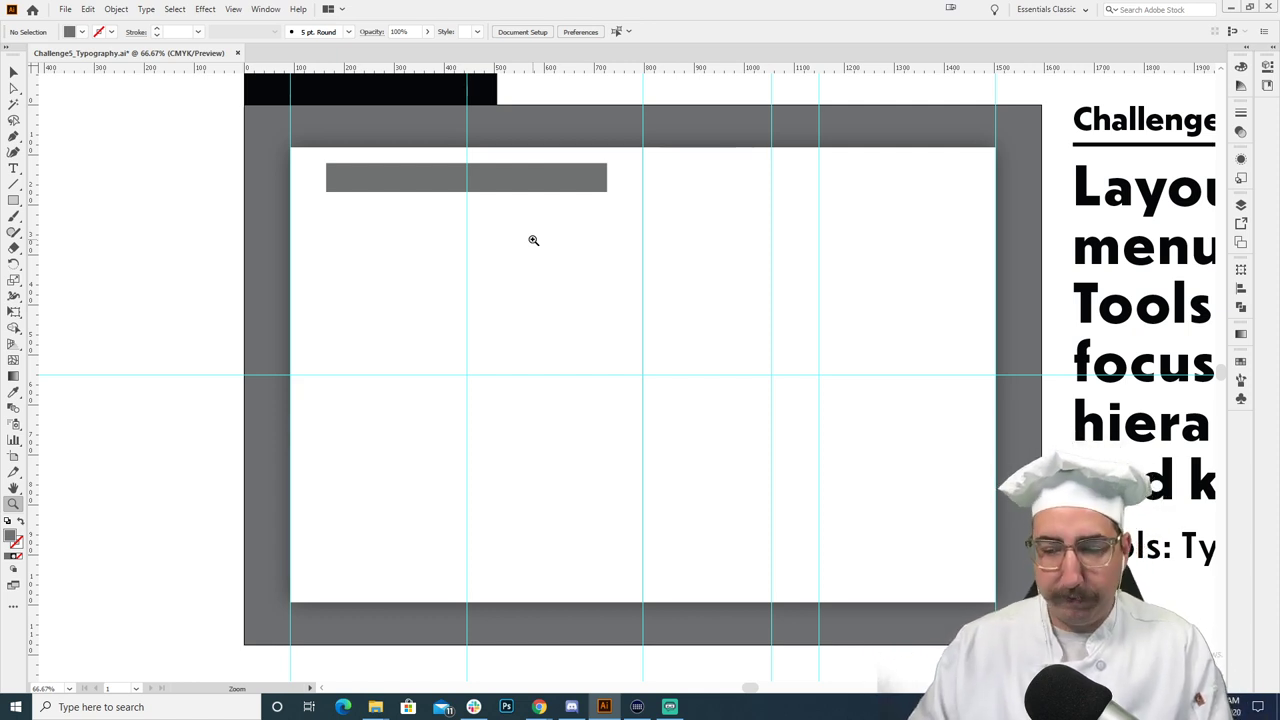
key("p")
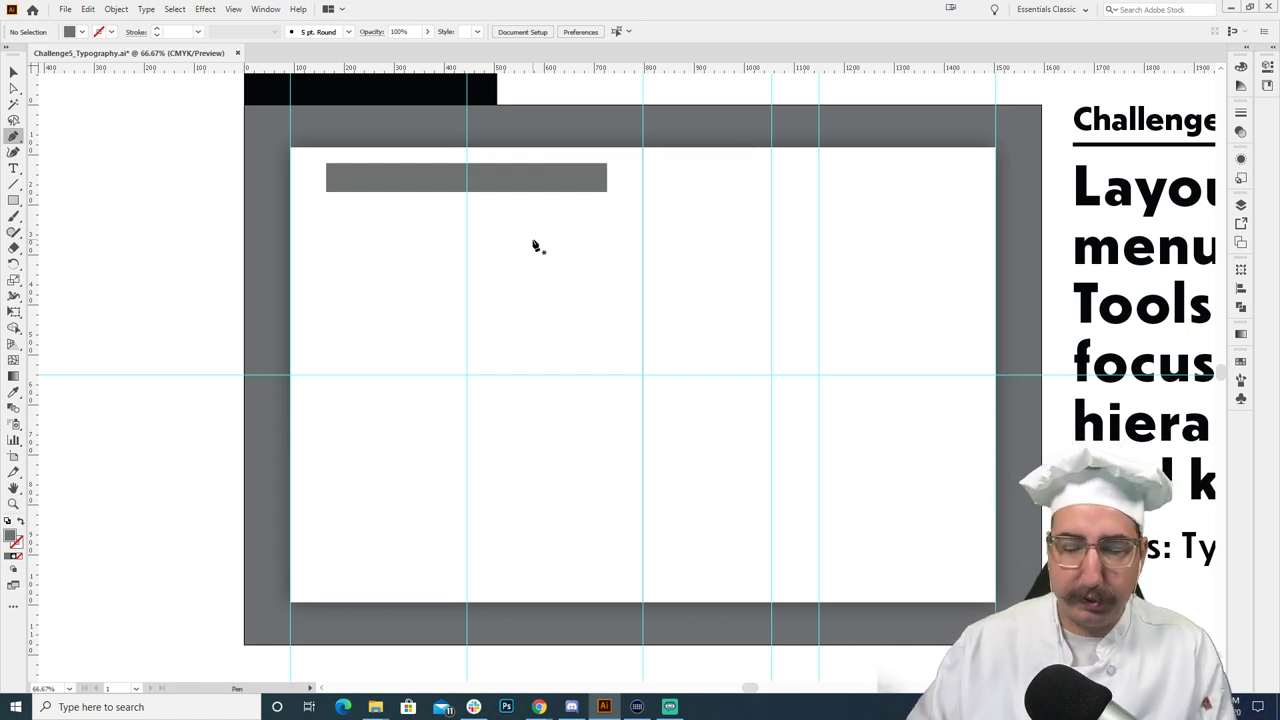
Step: Draw a thin horizontal rule just beneath the grey title bar
left_click(301, 201)
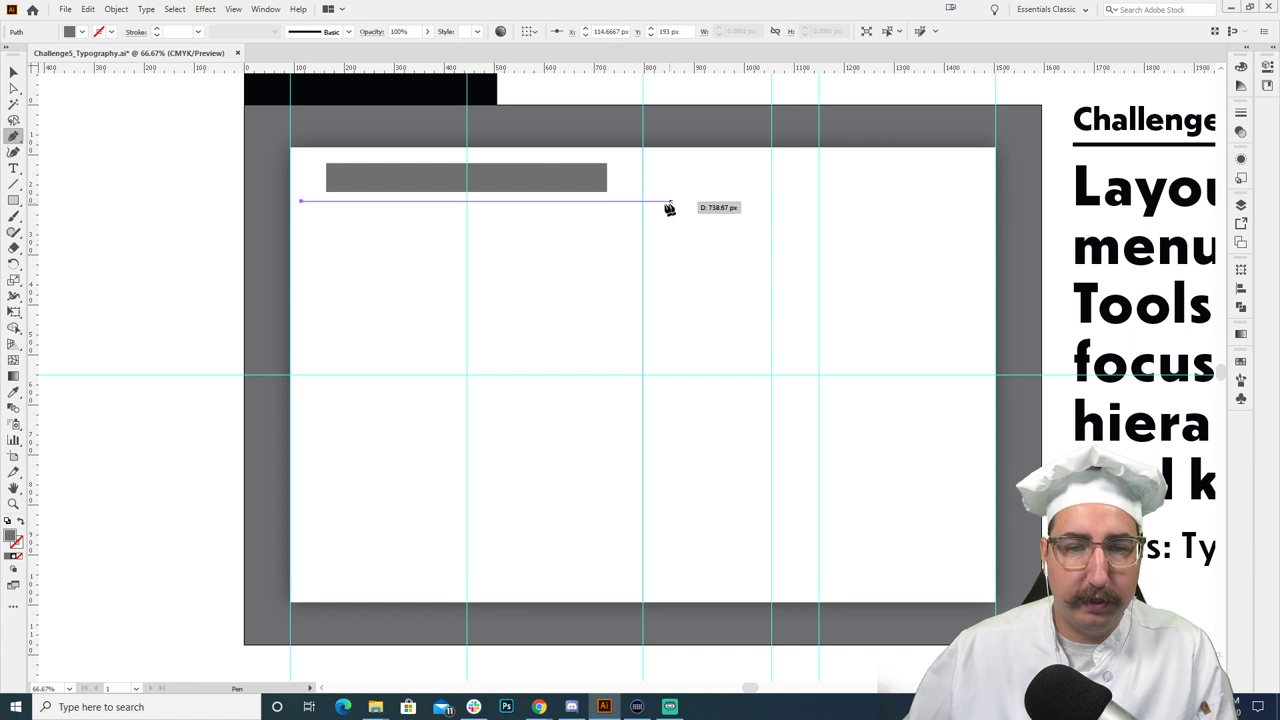
left_click(631, 201)
key("v")
Step: Widen the grey title bar so it spans the same width as the rule
left_click(607, 180)
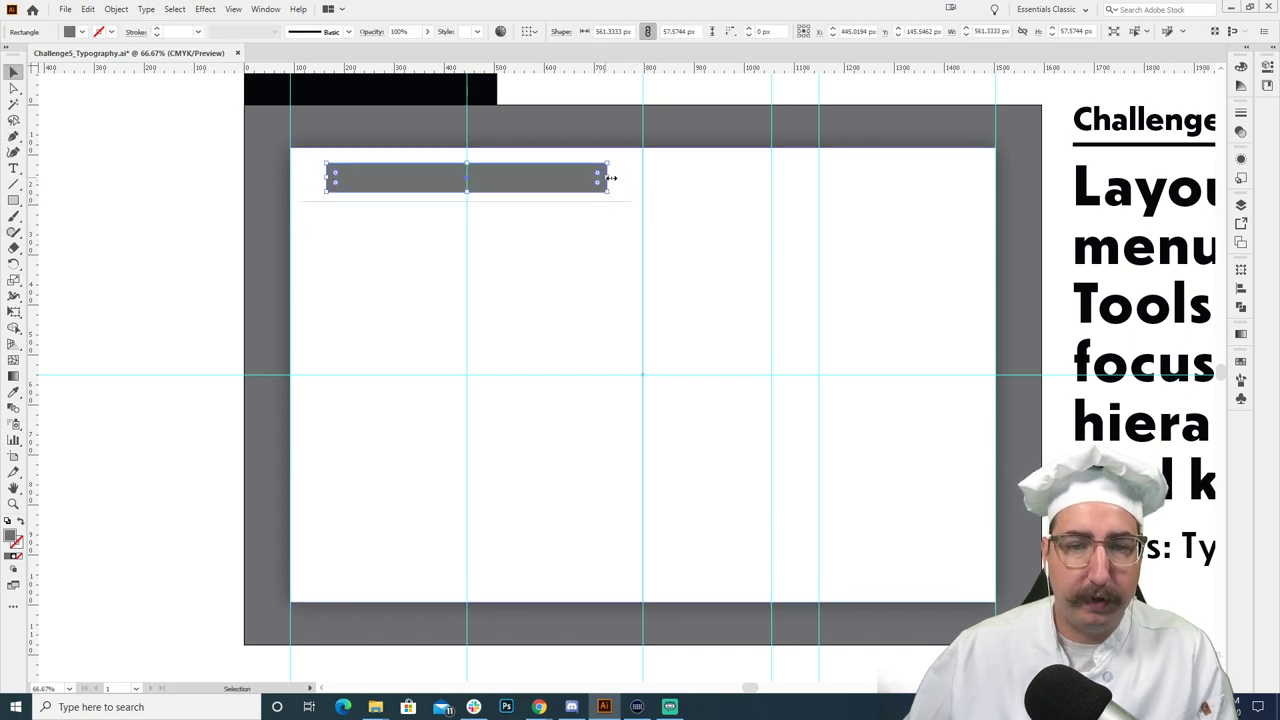
left_click_drag(607, 180, 631, 180)
left_click(229, 289)
scroll(357, 194, "down", 2)
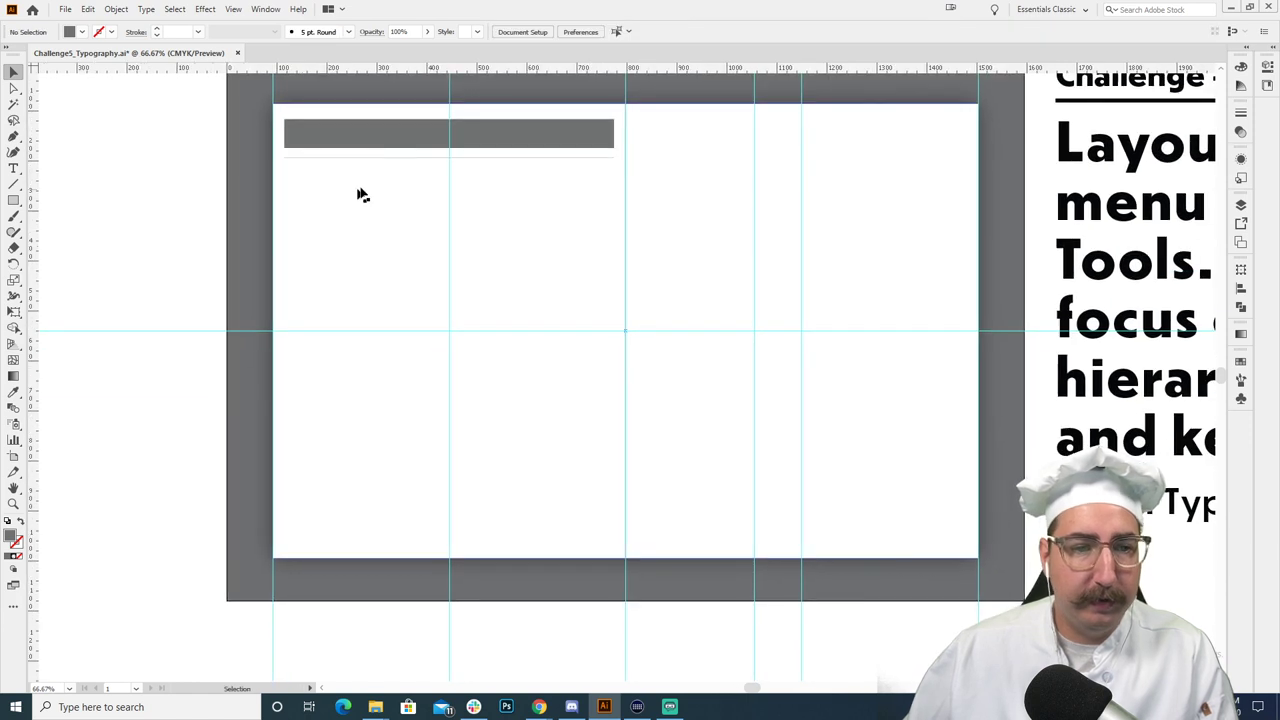
left_click(400, 157)
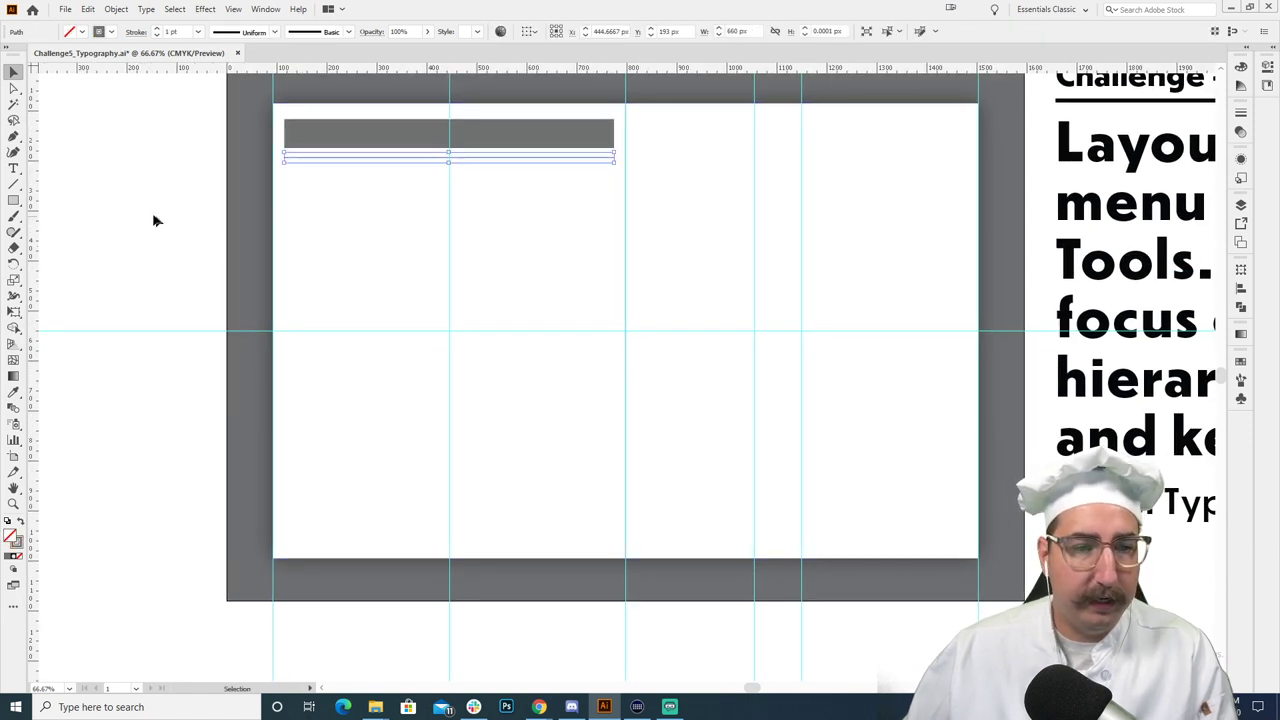
left_click(277, 249)
scroll(254, 244, "right", 1)
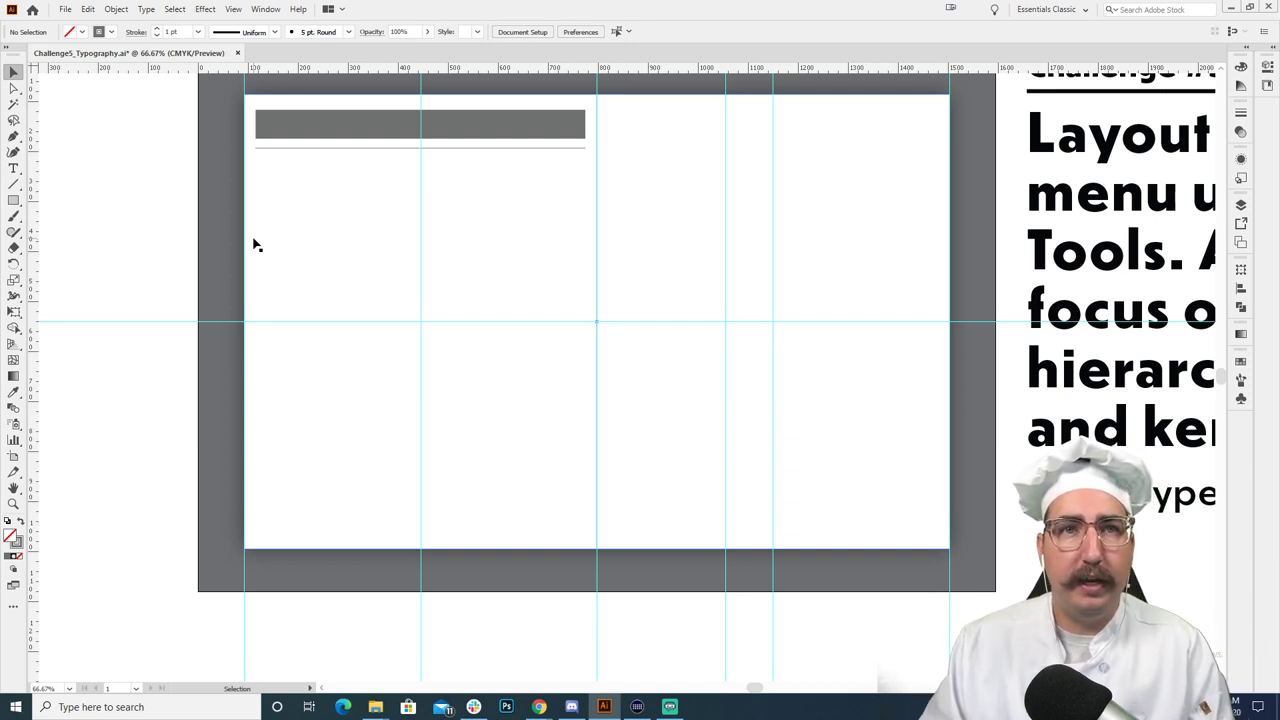
Step: Draw a vertical line from beneath the rule down to near the page bottom
key("p")
left_click(255, 148)
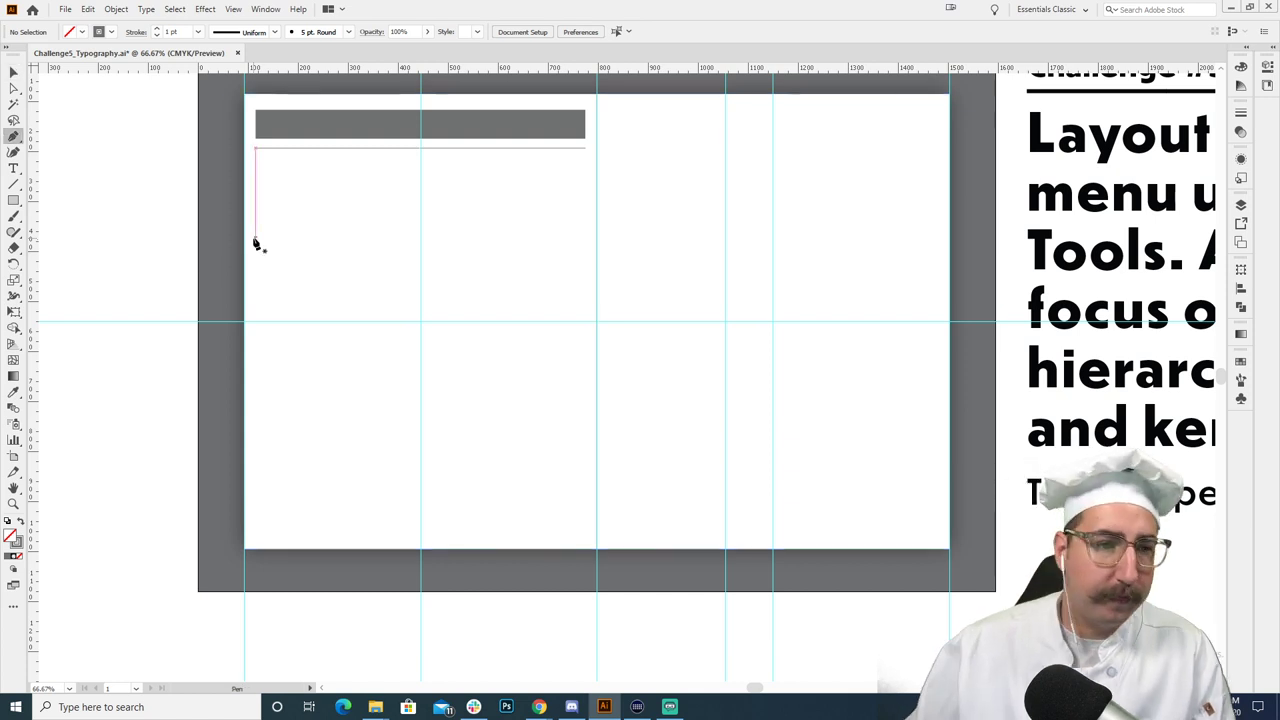
left_click(256, 172)
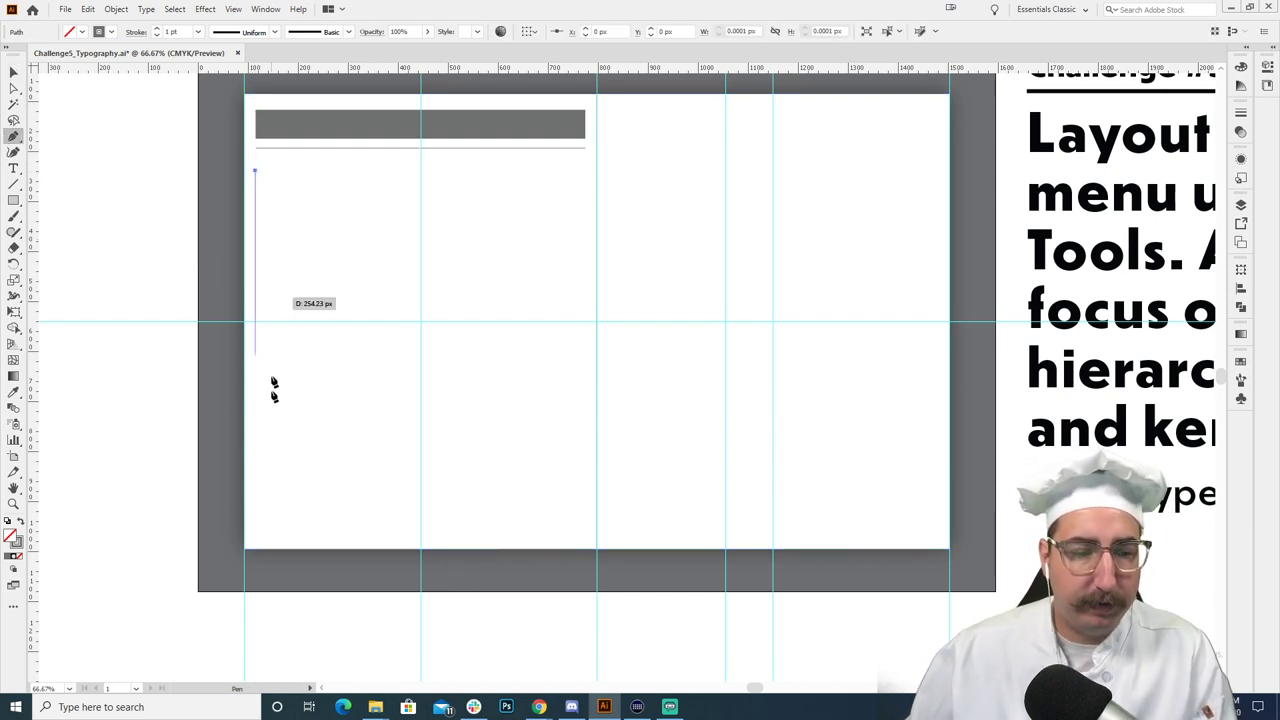
left_click(256, 532)
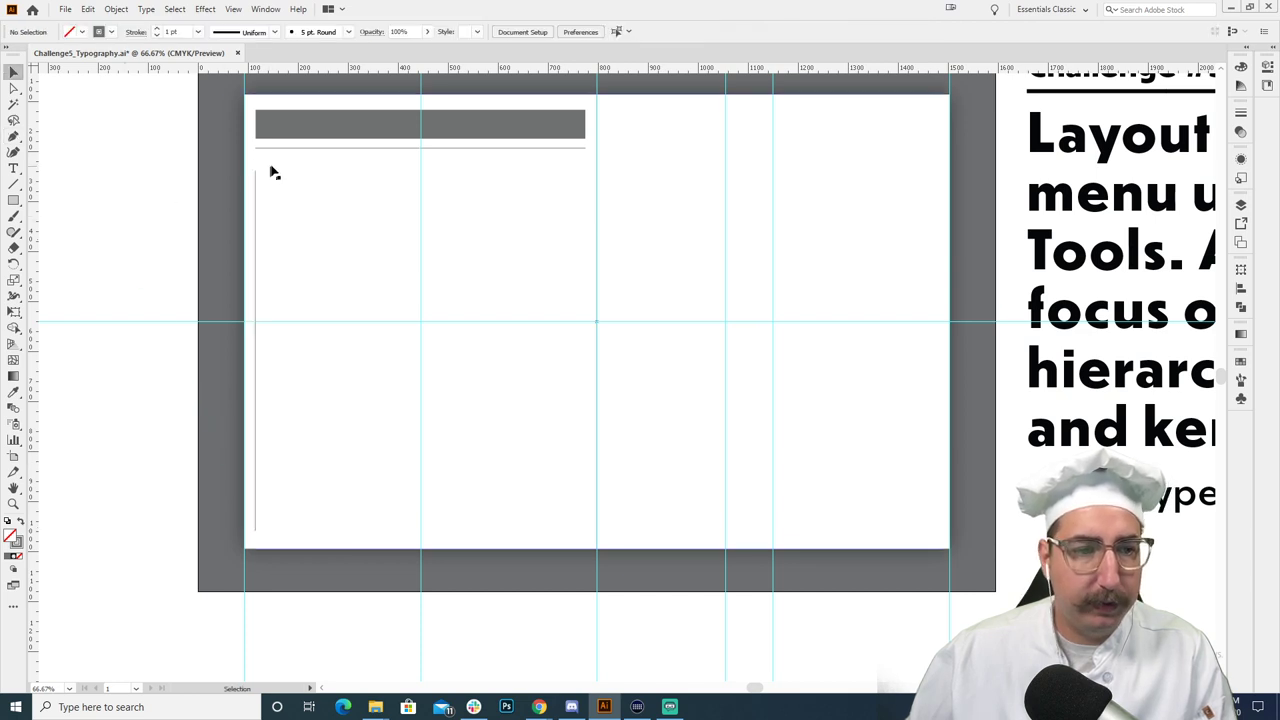
key("a")
key("ctrl")
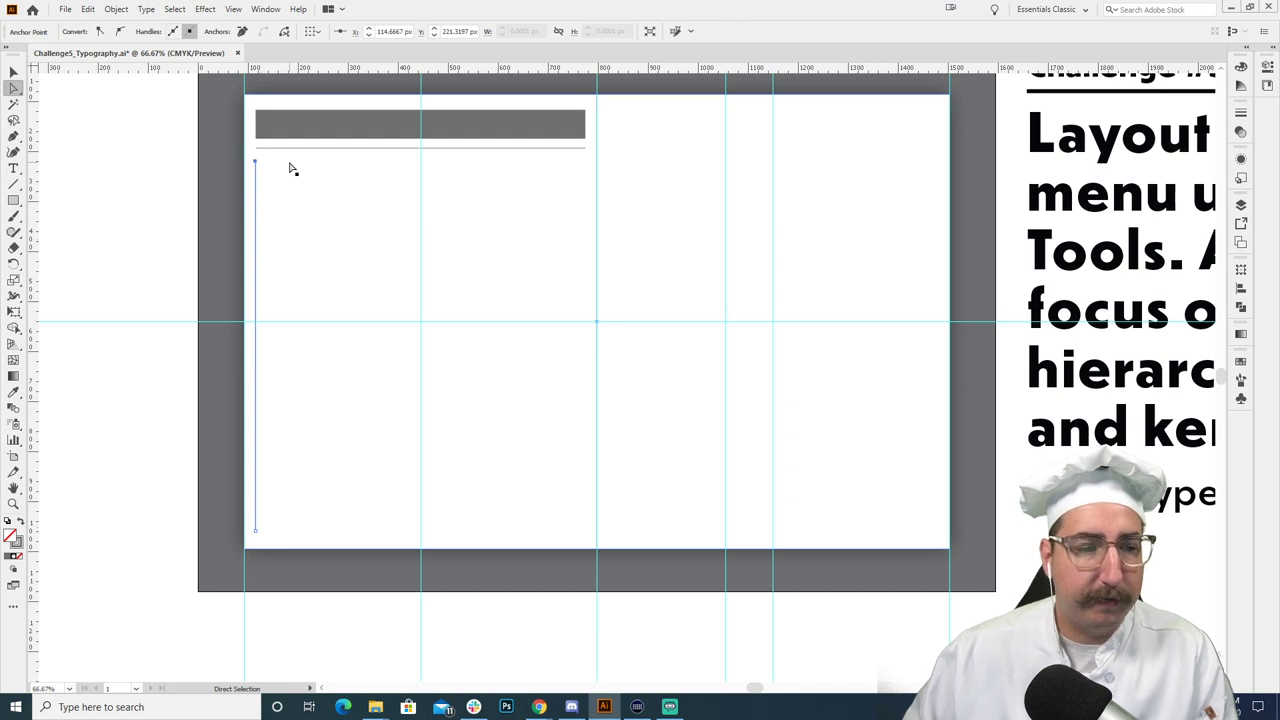
key("v")
left_click(150, 208)
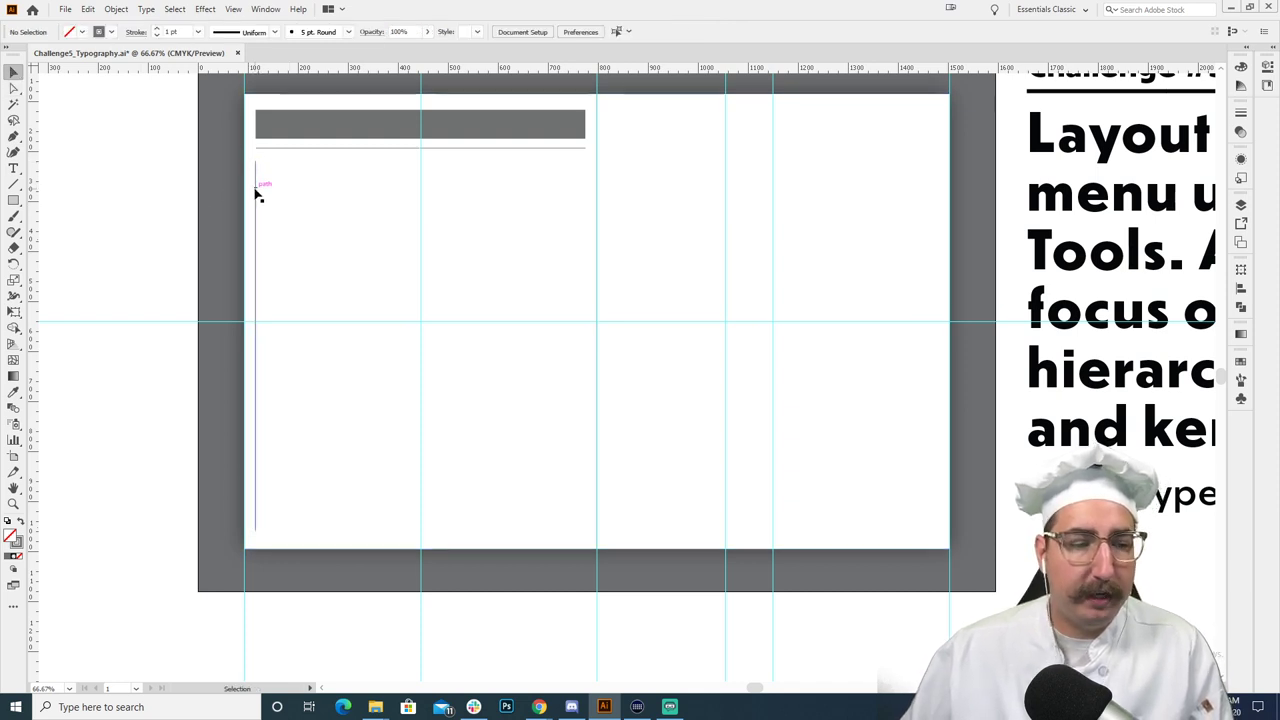
Step: Copy the line into four, distribute them evenly across the bar width, and zoom to 100%
left_click_drag(257, 195, 327, 195)
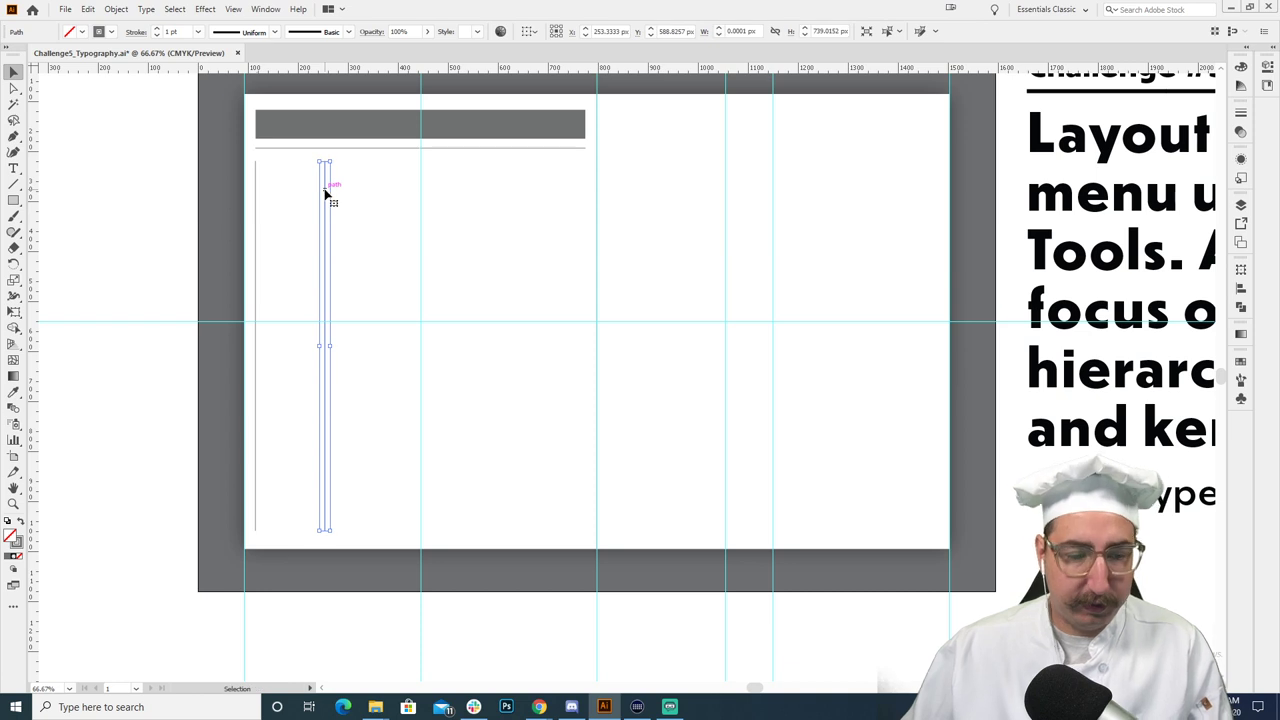
key("ctrl+d")
key("ctrl+d")
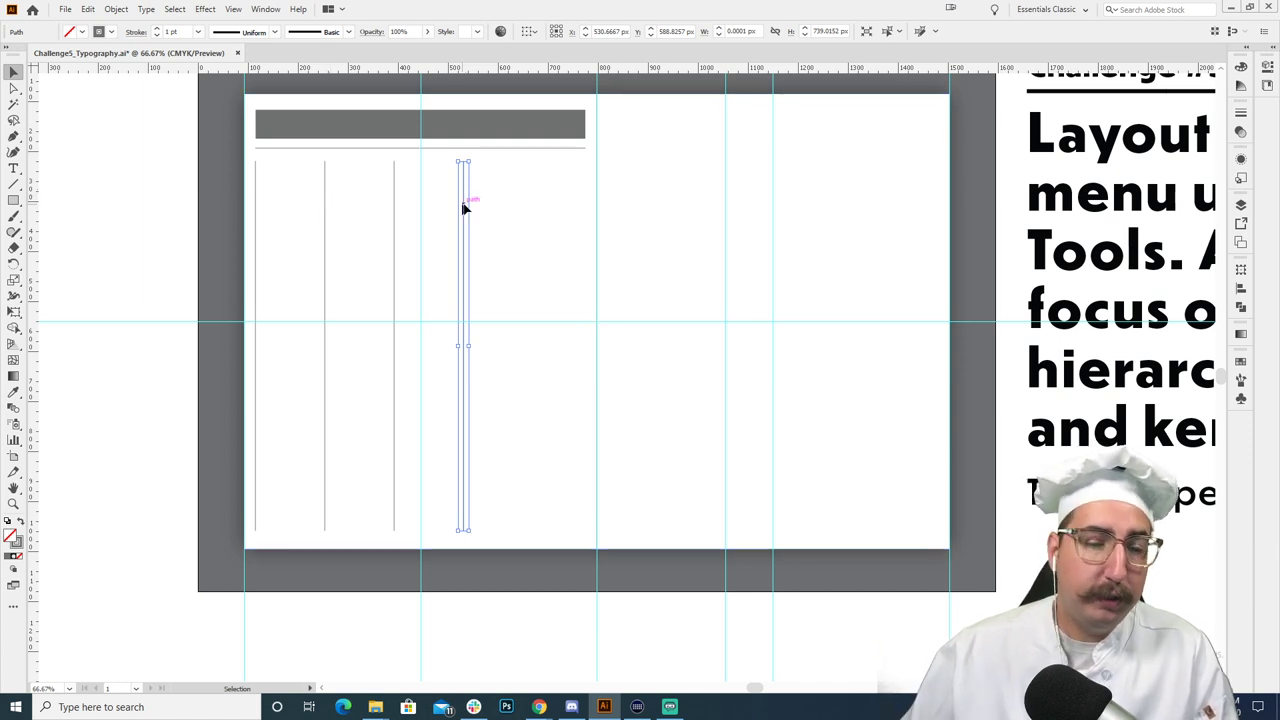
left_click_drag(465, 207, 583, 206)
left_click(394, 209, "shift")
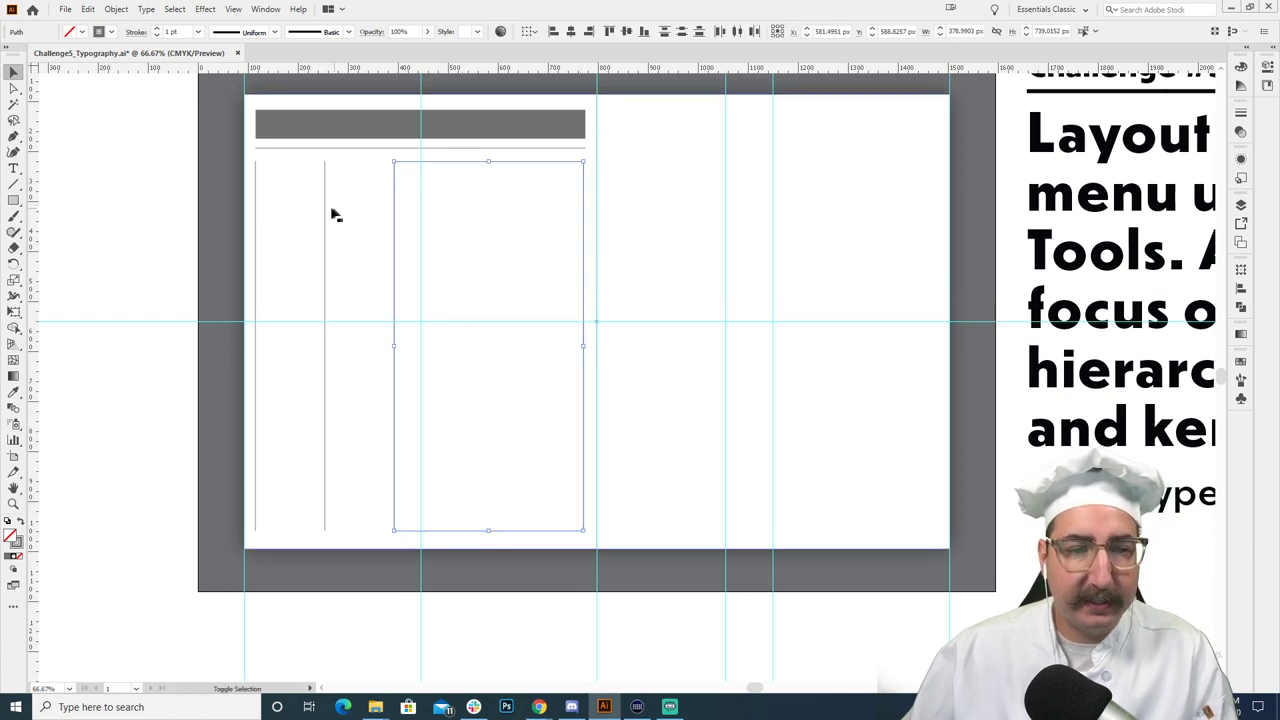
left_click(325, 207, "shift")
left_click(255, 212, "shift")
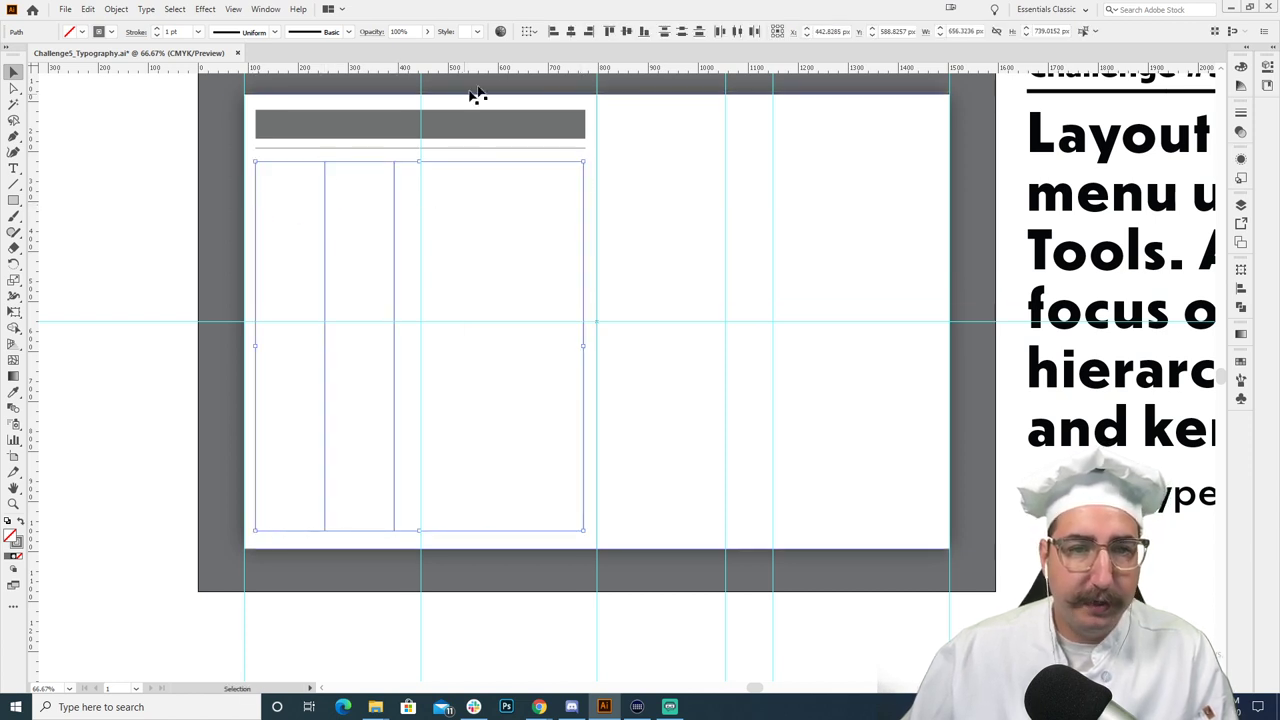
left_click(530, 32)
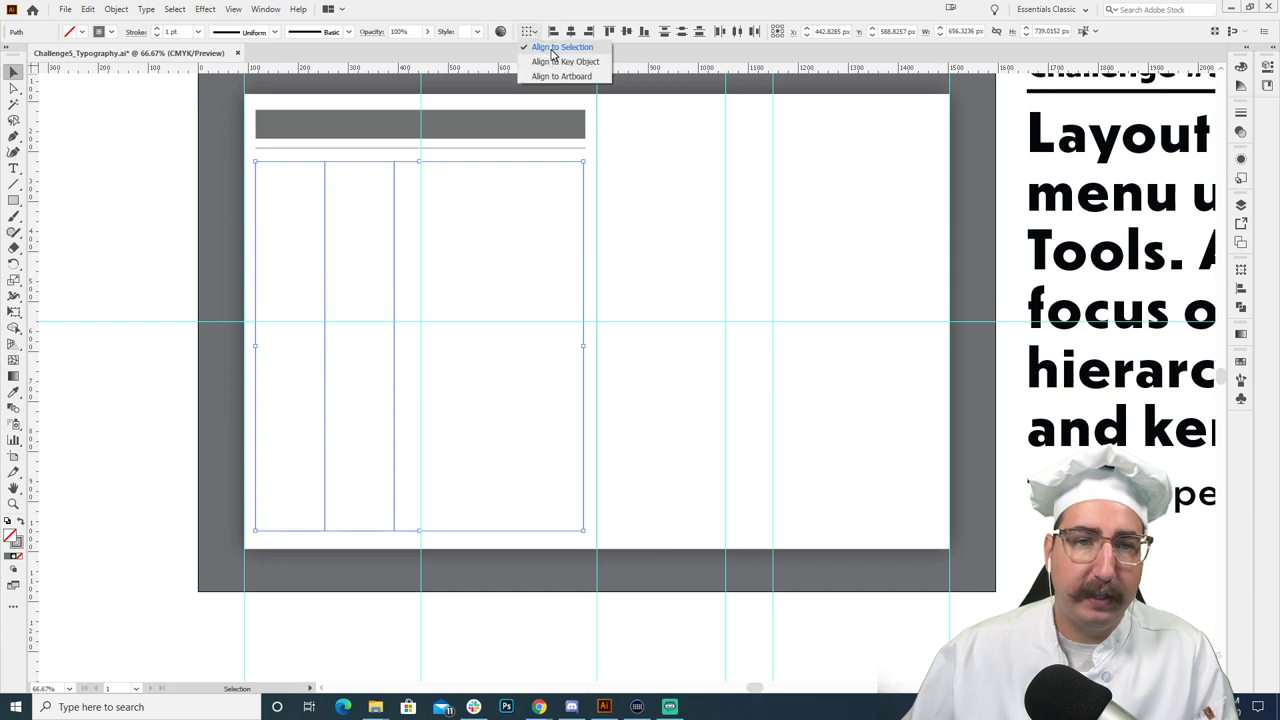
left_click(741, 37)
left_click(737, 31)
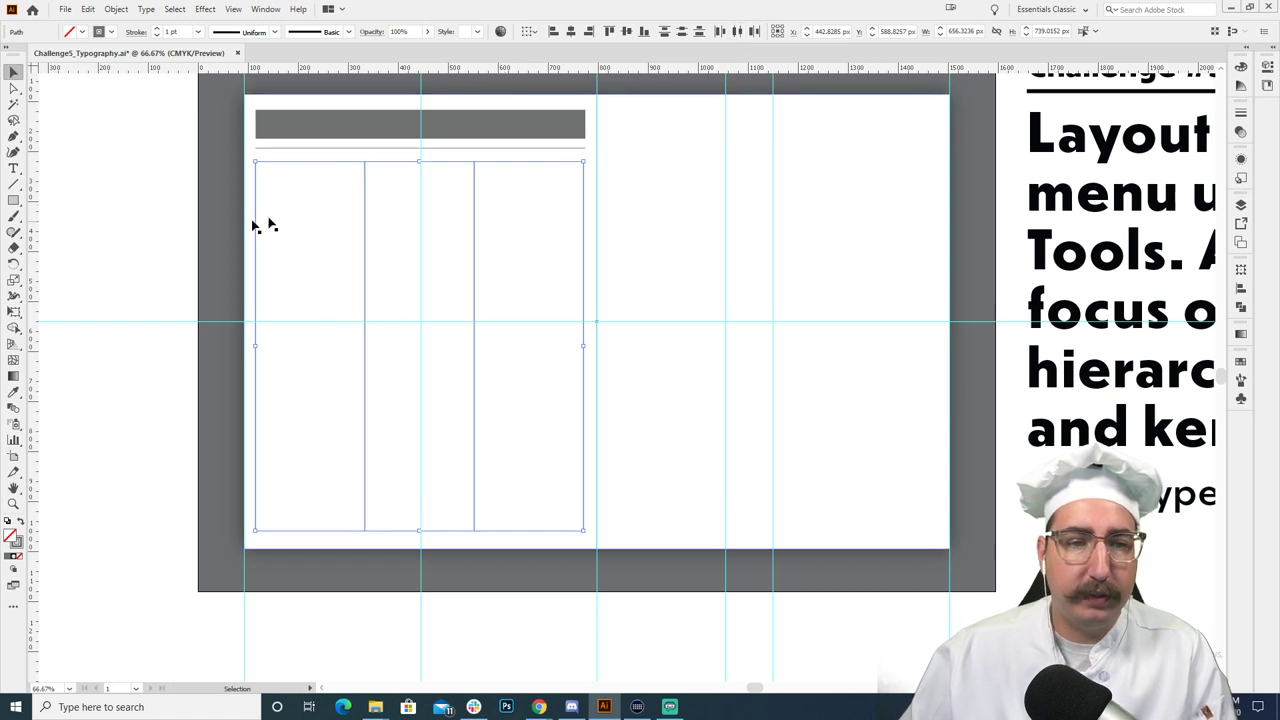
left_click(158, 185)
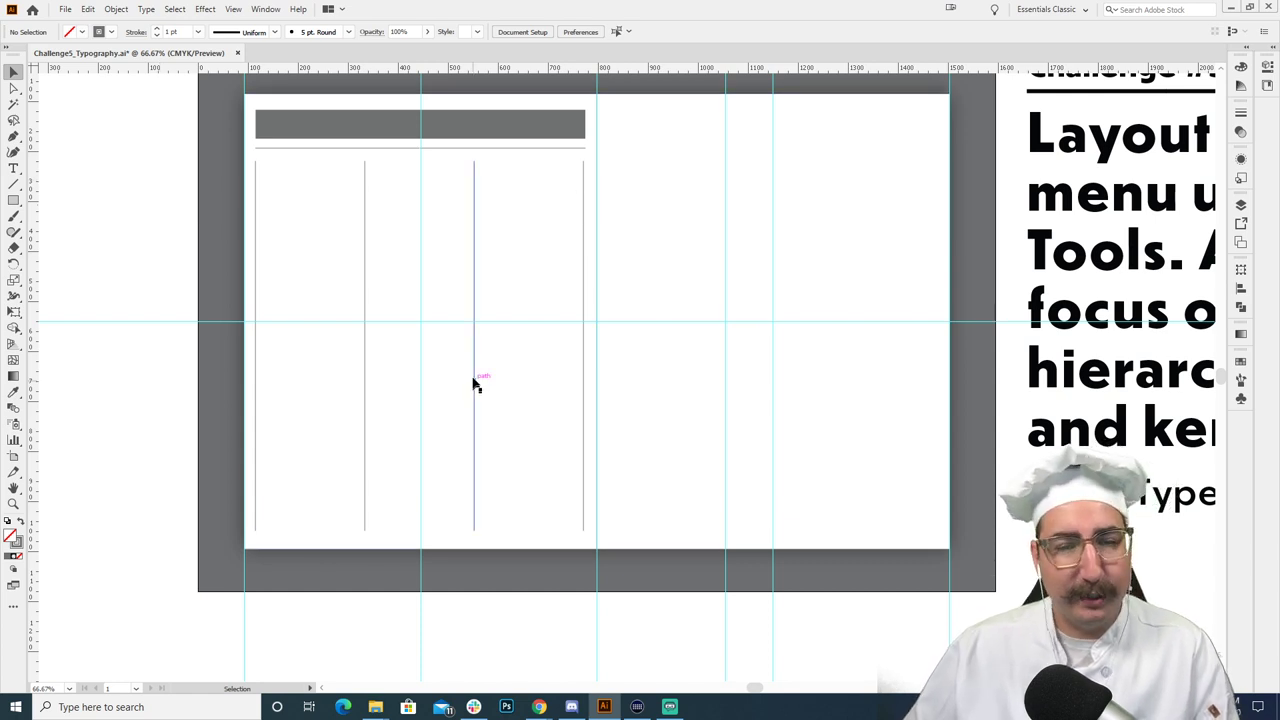
left_click(415, 235, "ctrl")
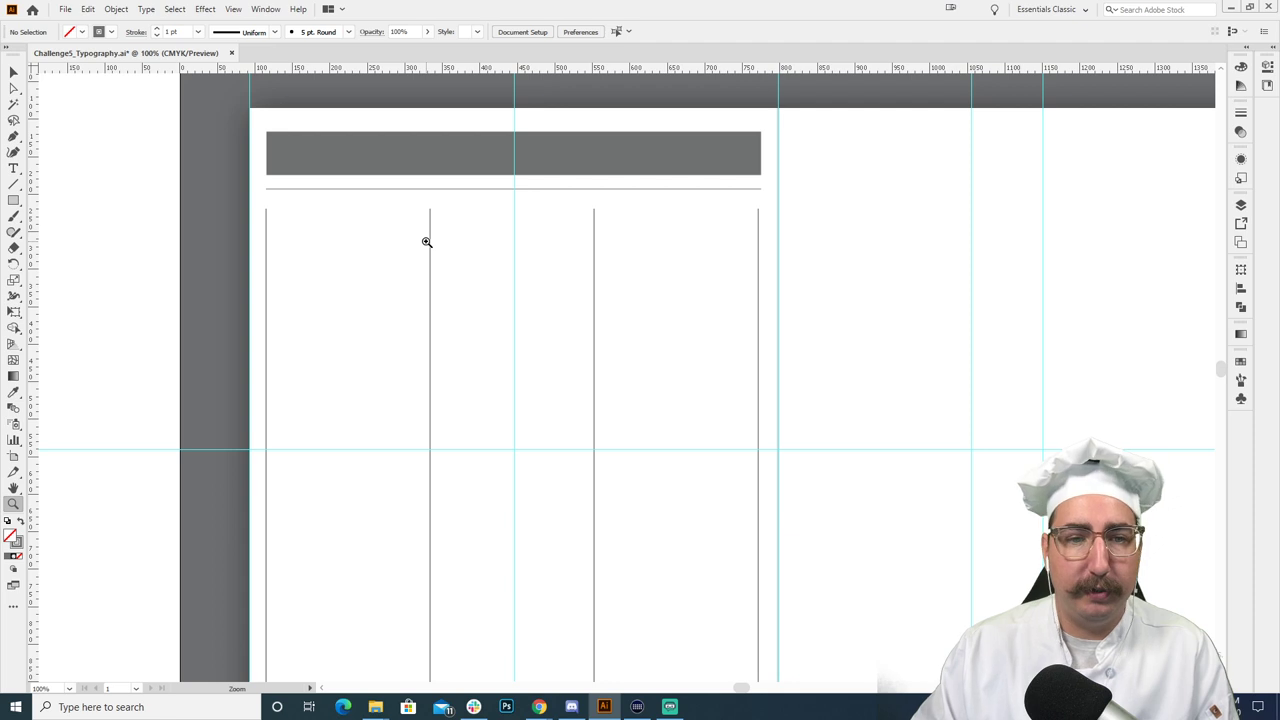
Step: Draw a box centred on the third column line and fill it with #ffffff
key("m")
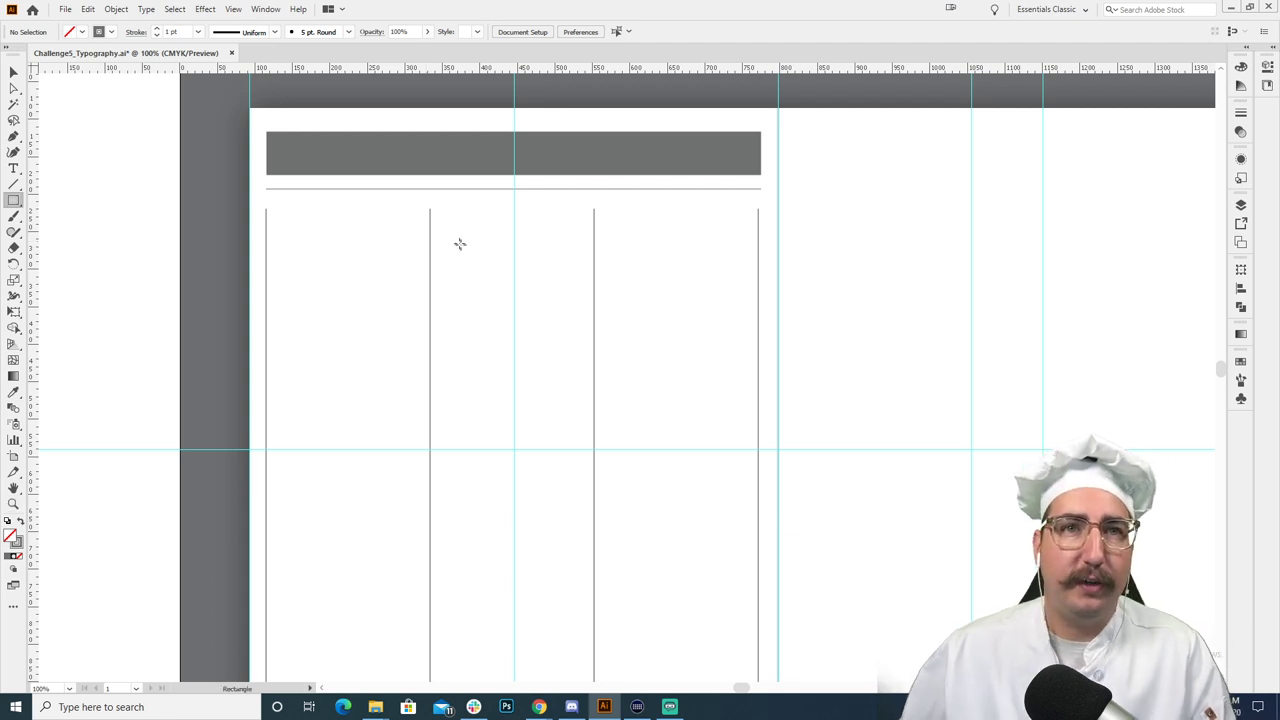
scroll(459, 244, "down", 4)
scroll(459, 244, "right", 2)
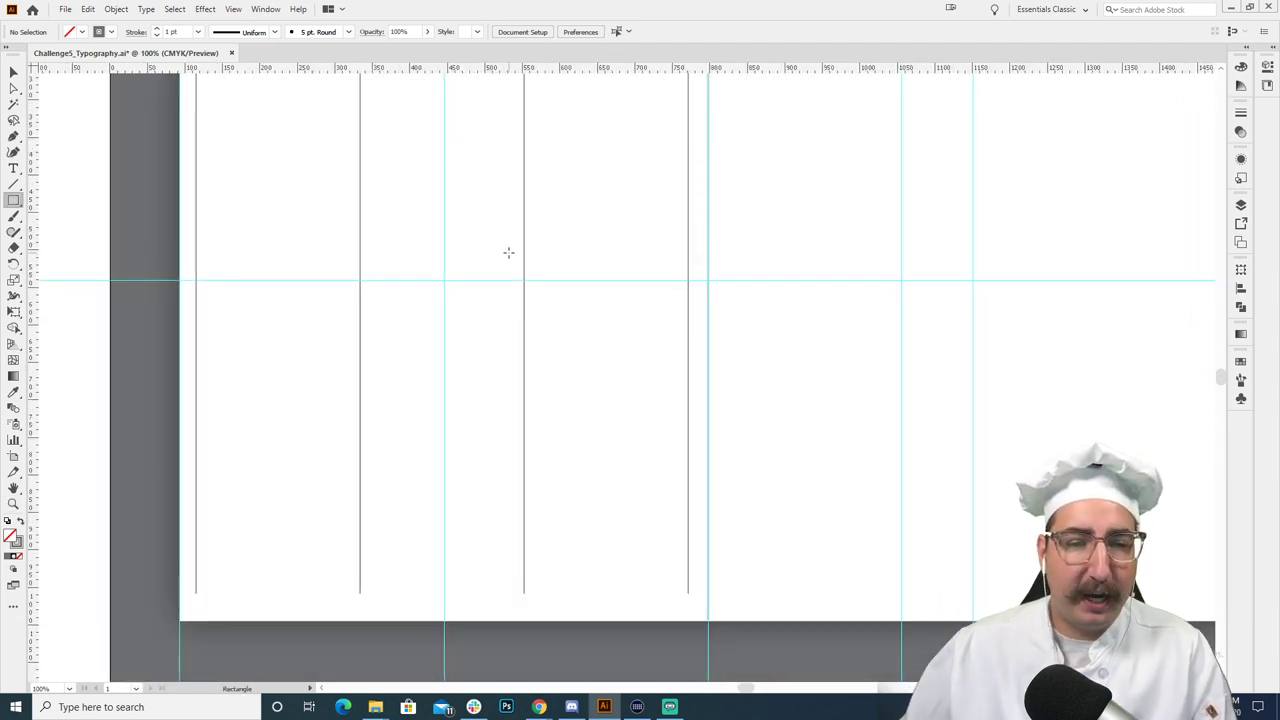
mouse_move(524, 280)
left_mouse_down()
mouse_move(468, 188)
mouse_move(449, 186)
mouse_move(460, 195)
left_mouse_up()
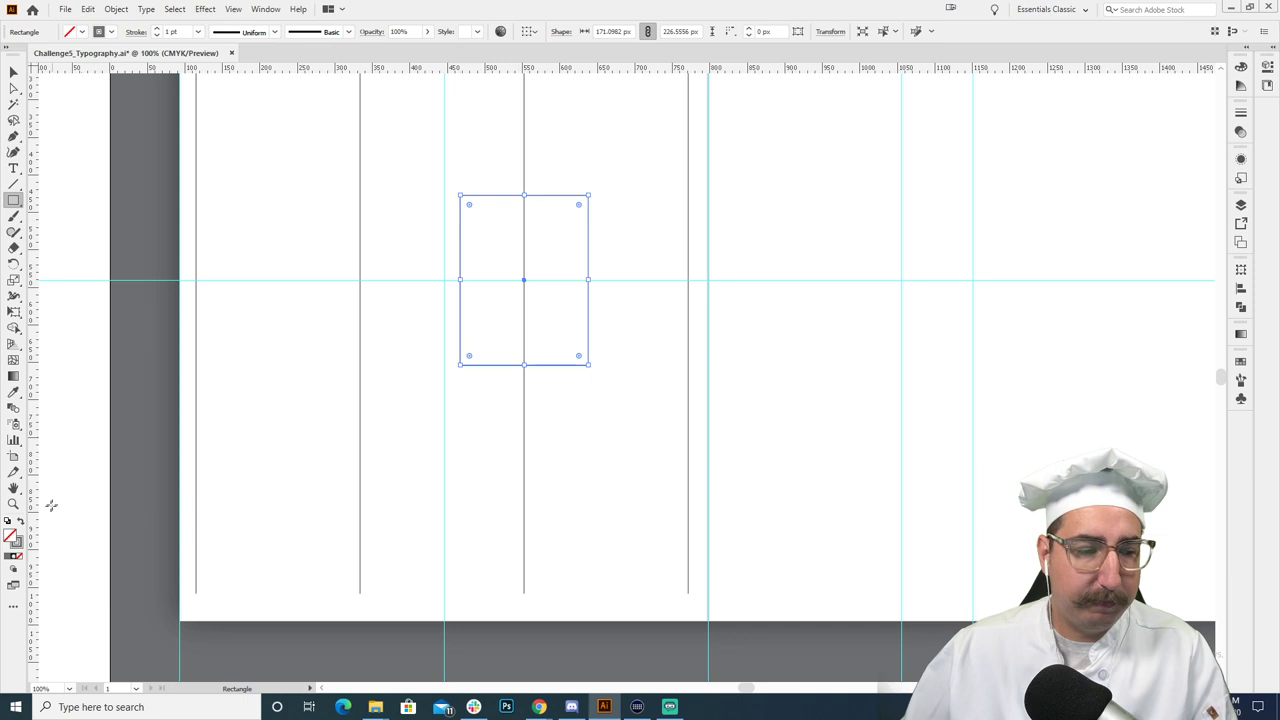
double_click(15, 541)
type("ffffff")
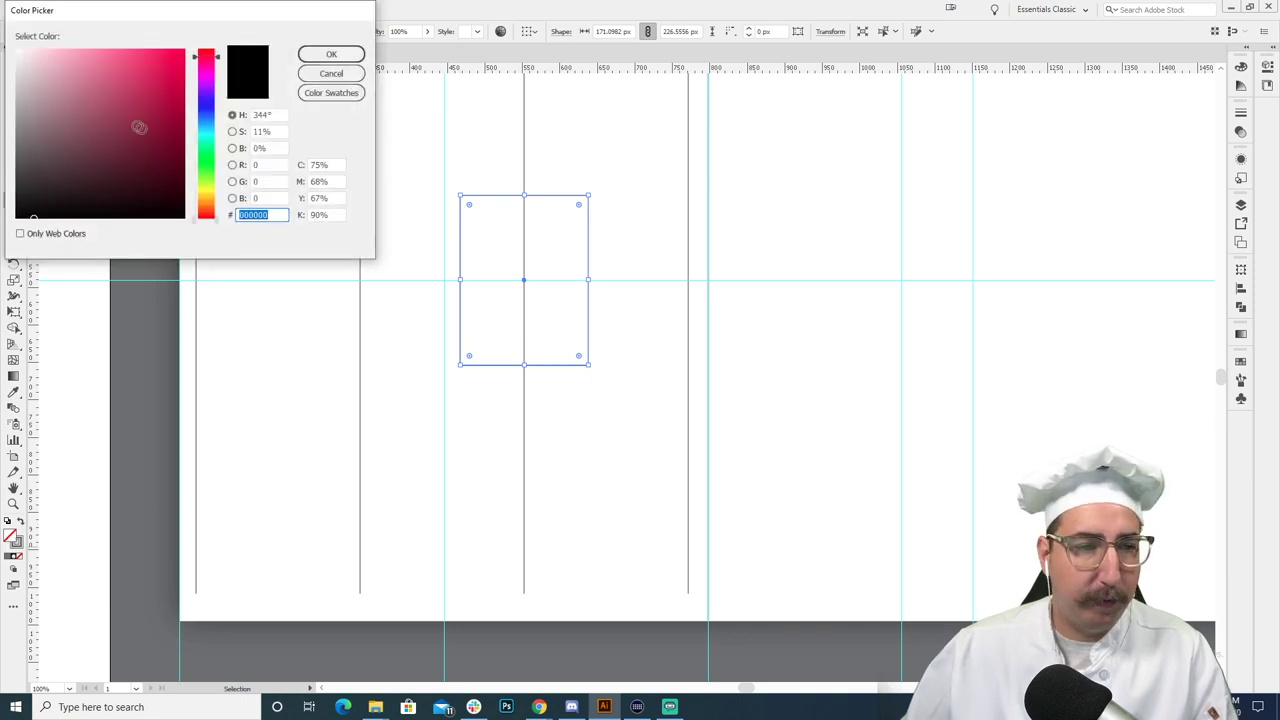
left_click(320, 55)
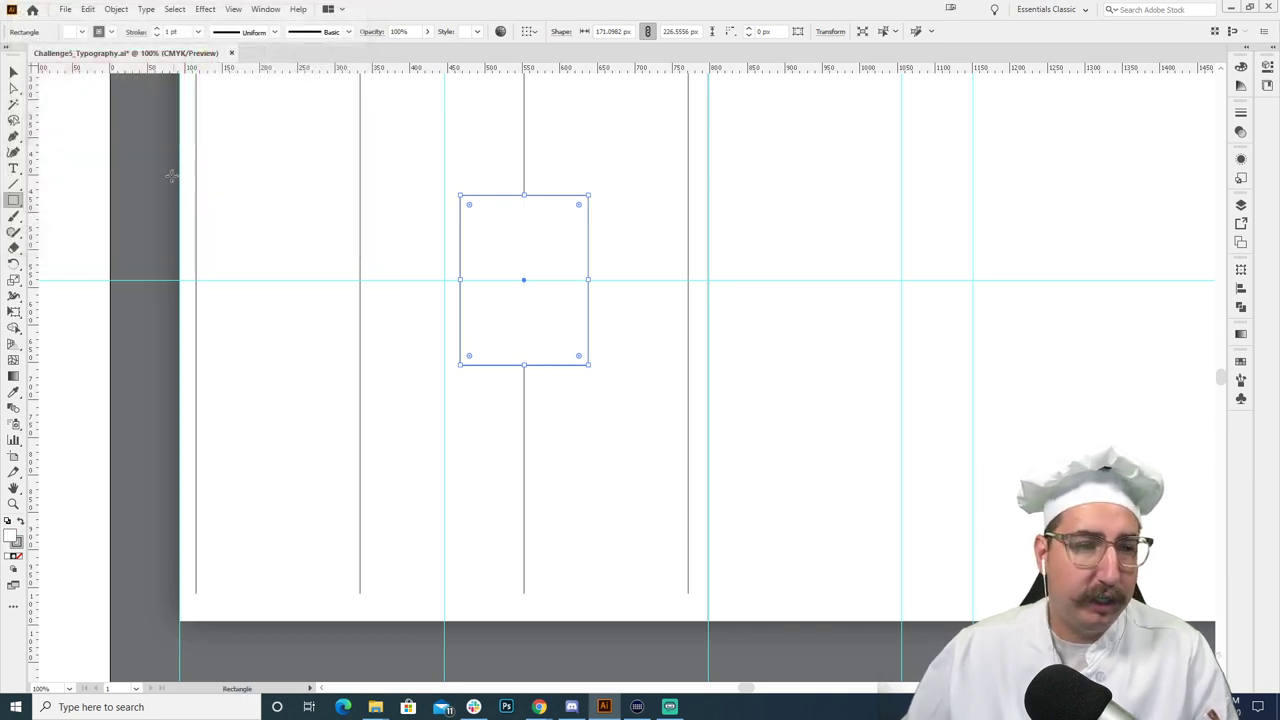
left_click(84, 160)
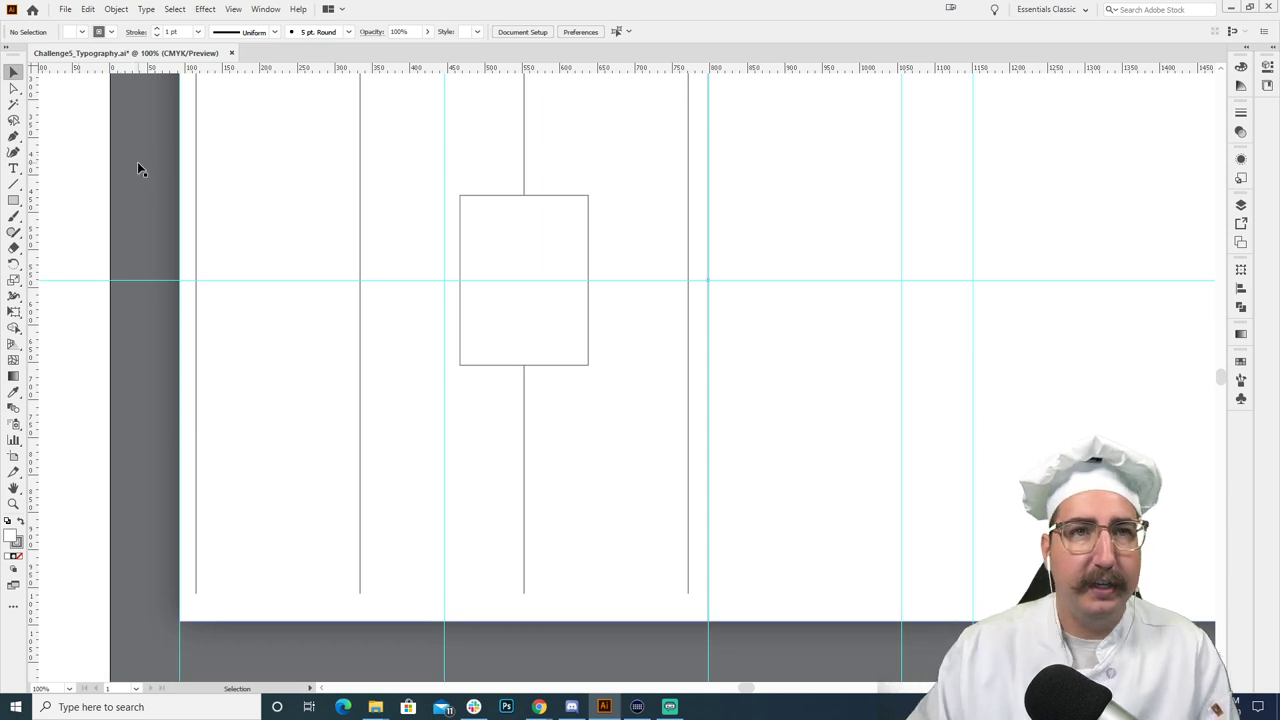
Step: Hide the guides and zoom out to see the whole layout
key("ctrl+semicolon")
key("z")
left_click(616, 380, "alt")
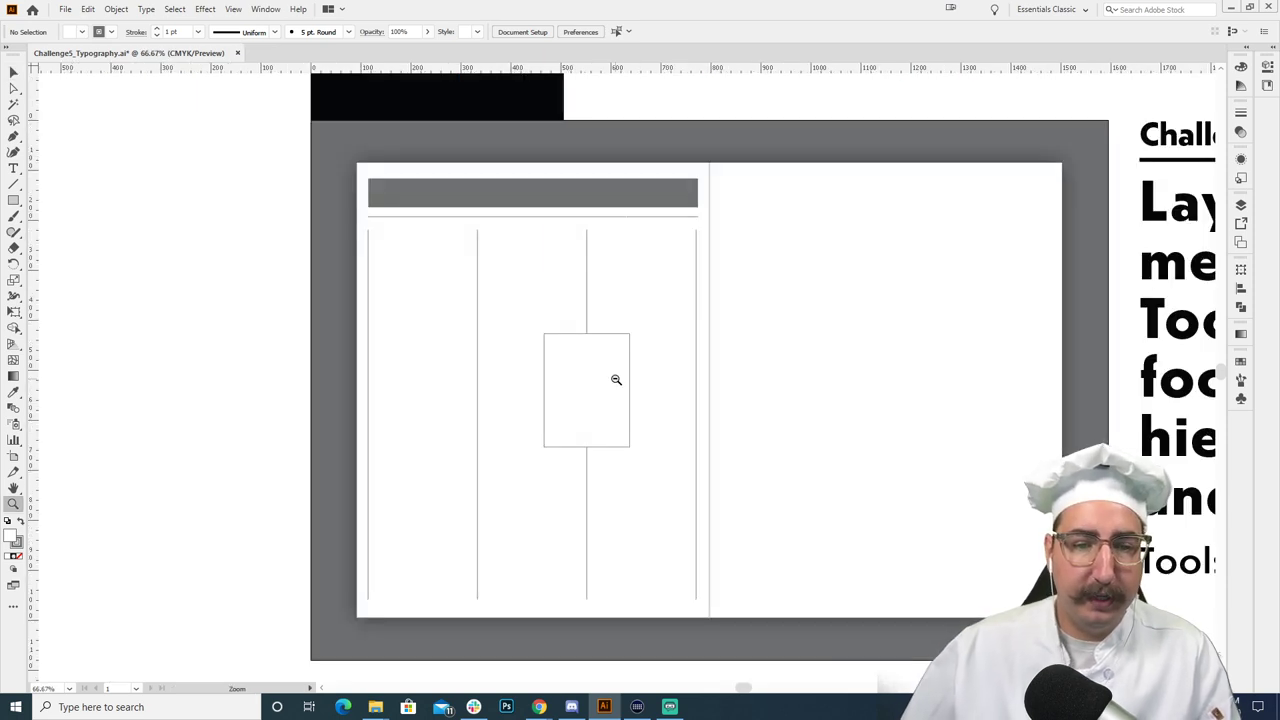
key("v")
Step: Apply Object > Text Wrap > Make to the white box and zoom in to check it
left_click(601, 374)
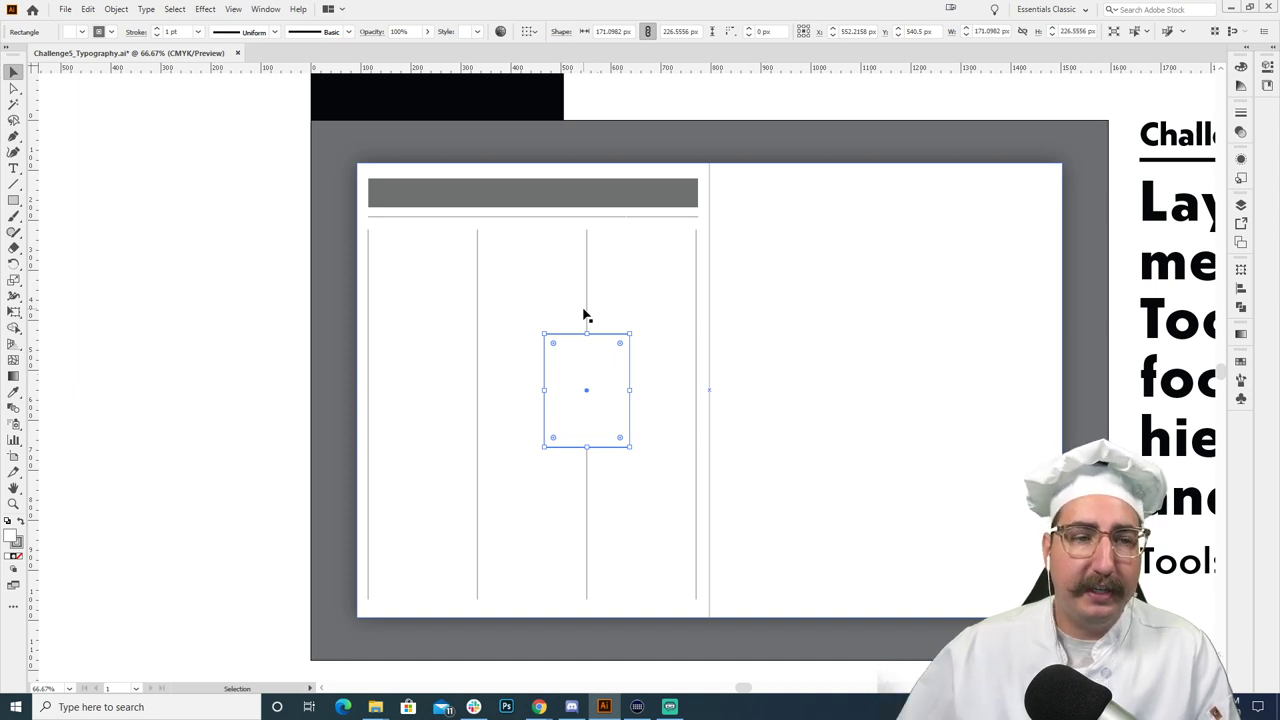
left_click(116, 9)
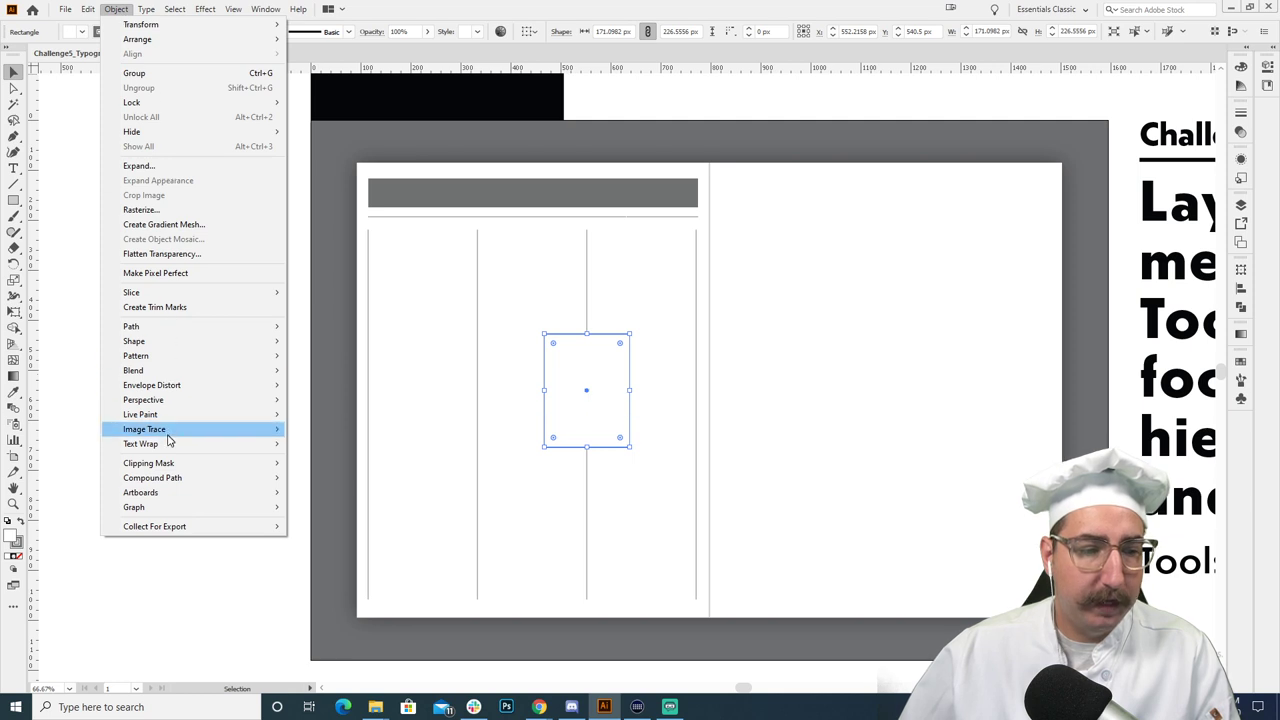
mouse_move(169, 443)
left_click(332, 443)
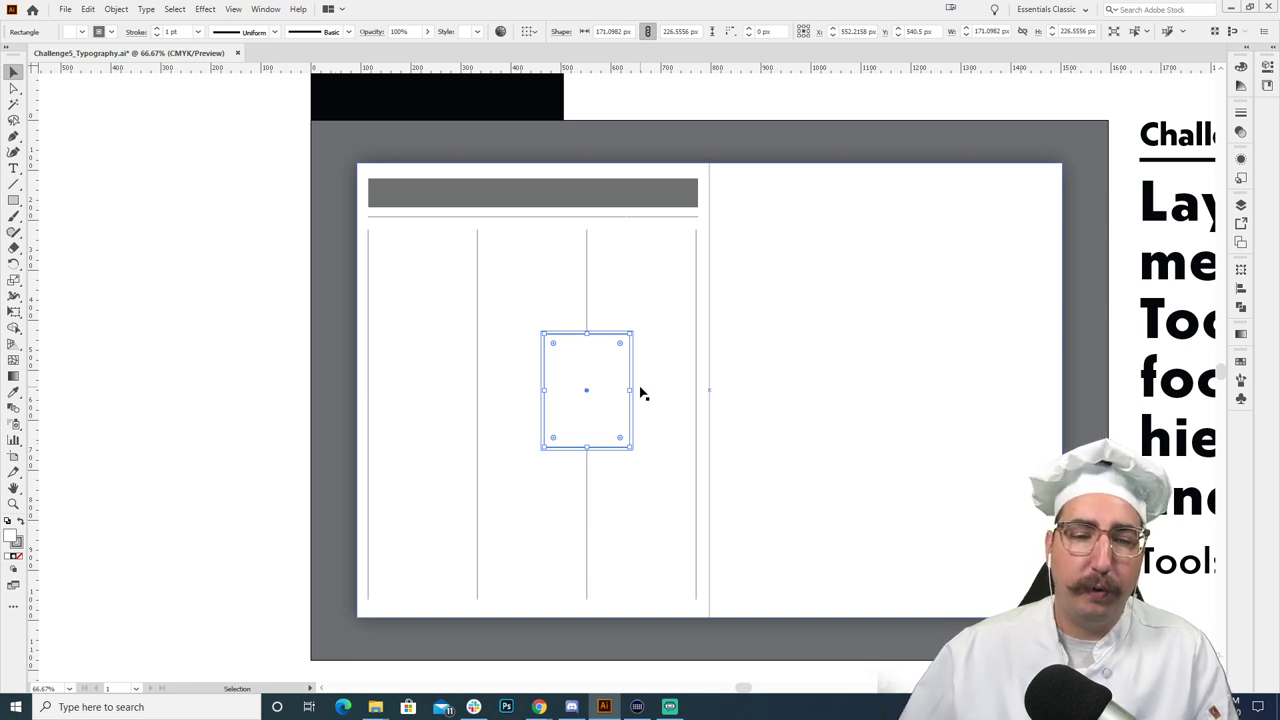
key("z")
left_click(598, 372)
left_click(598, 362)
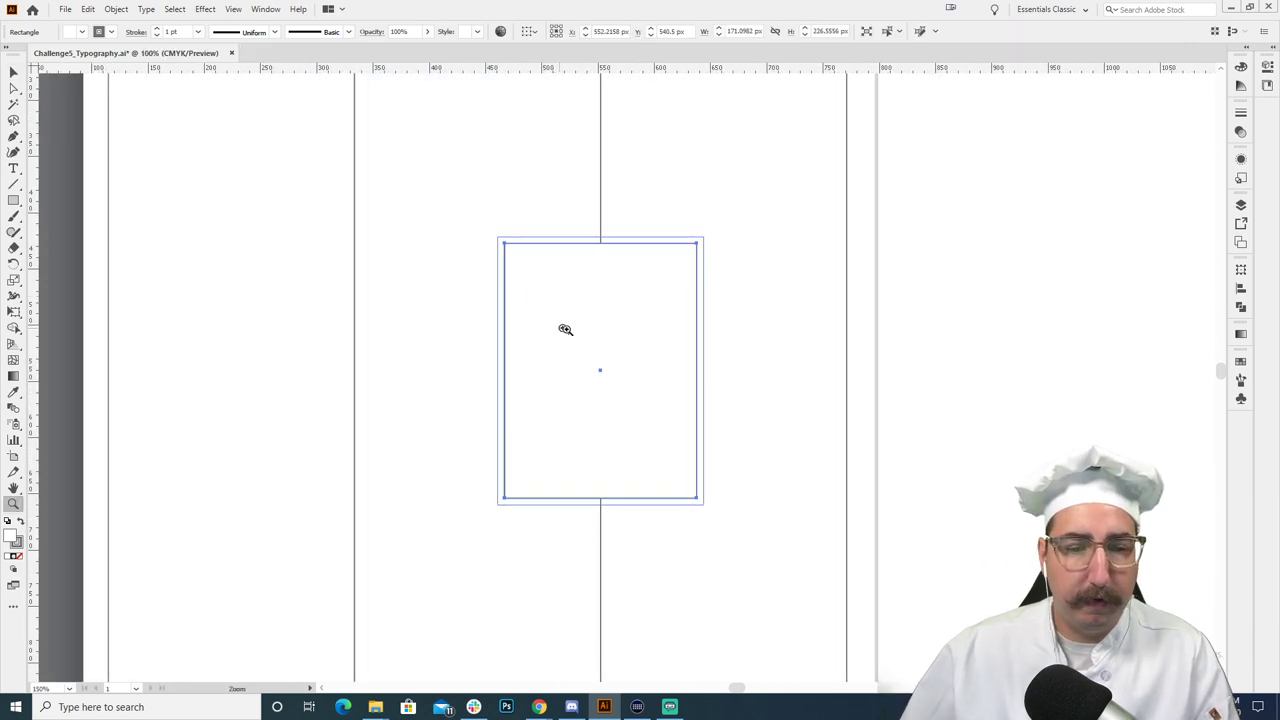
left_click(543, 289, "alt")
left_click_drag(507, 312, 487, 271)
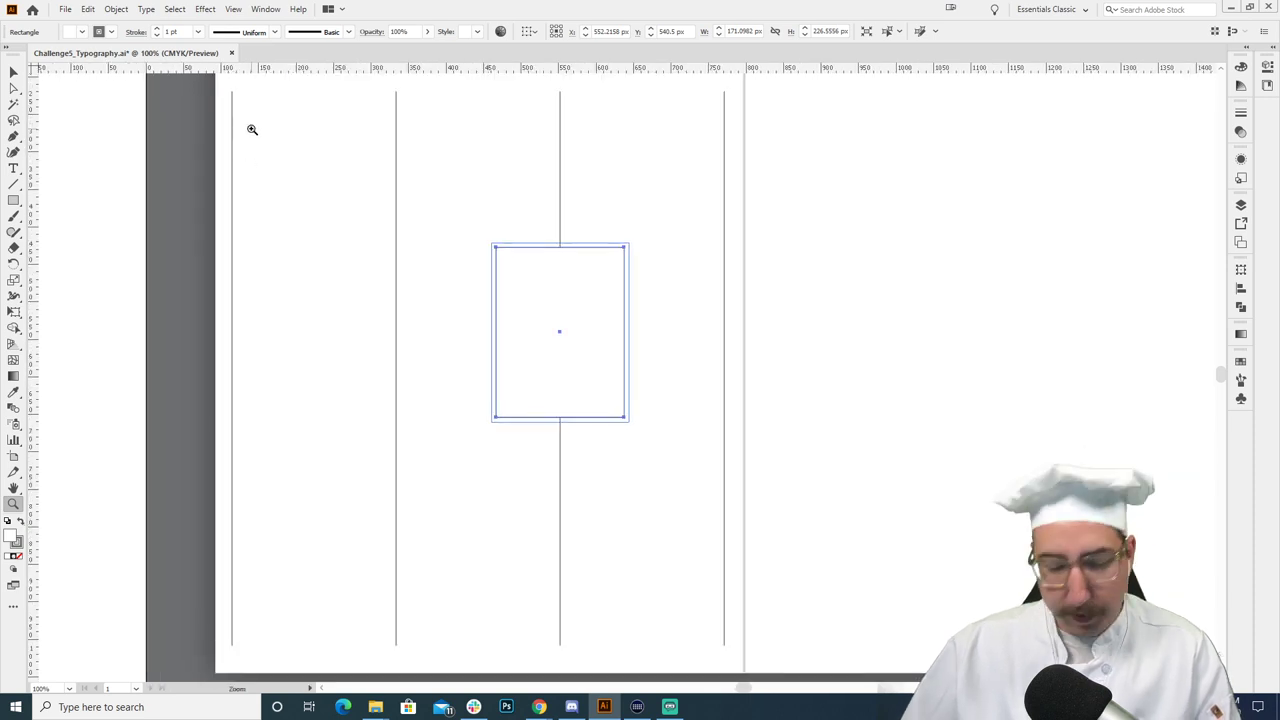
Step: Draw a heading bar, text bar and price box, group them, fill grey with no stroke
key("m")
left_click_drag(240, 92, 361, 176)
key("v")
left_click_drag(240, 171, 359, 160)
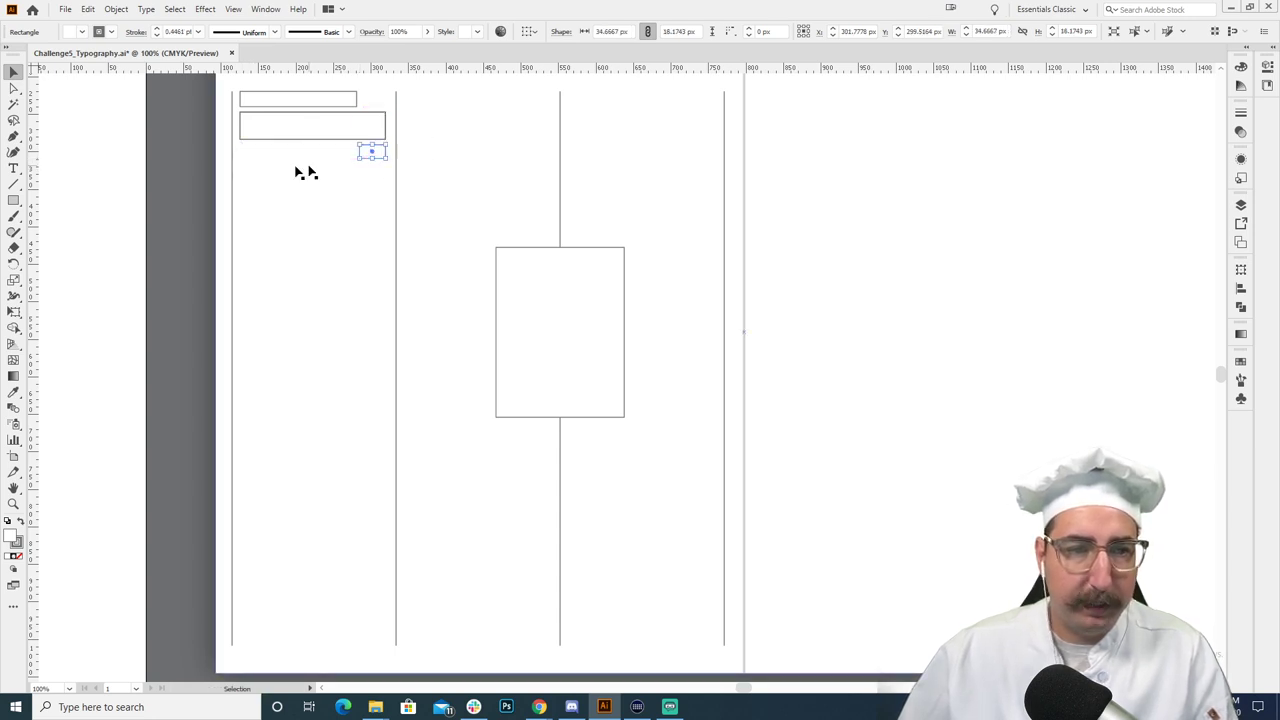
left_click(120, 146)
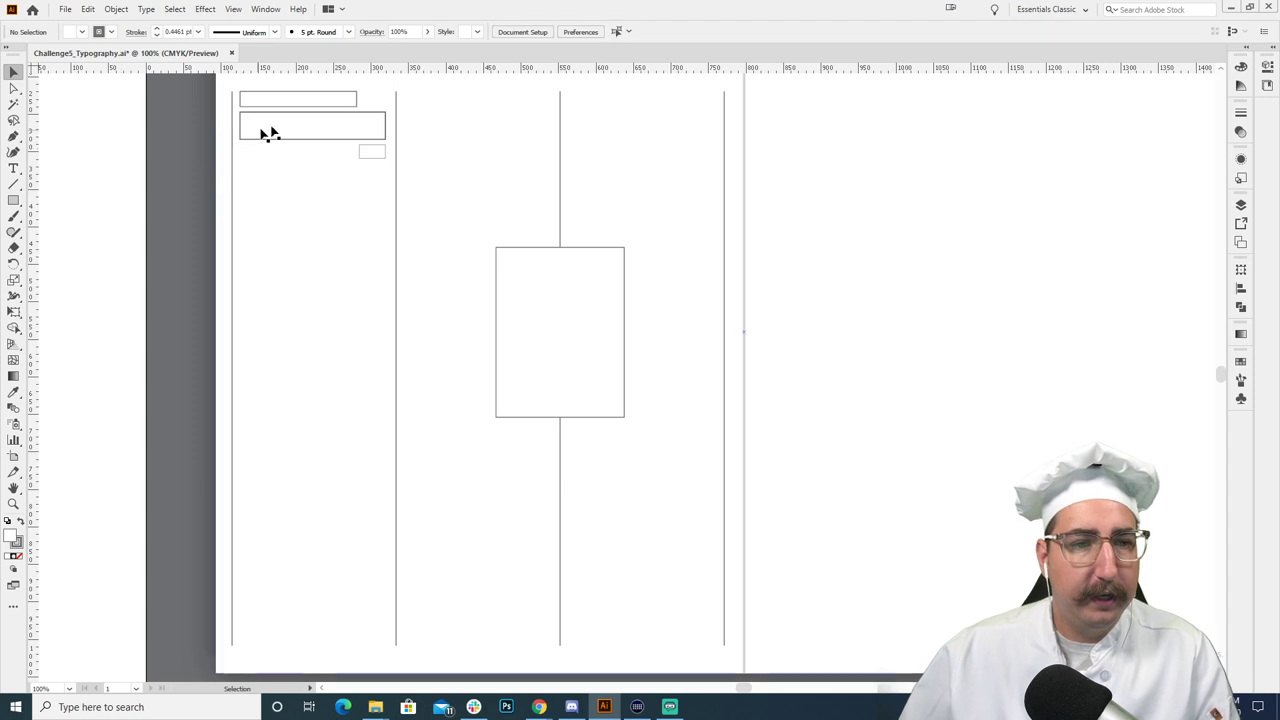
left_click(368, 150)
left_click(343, 113, "shift")
left_click(343, 108, "shift")
key("ctrl+g")
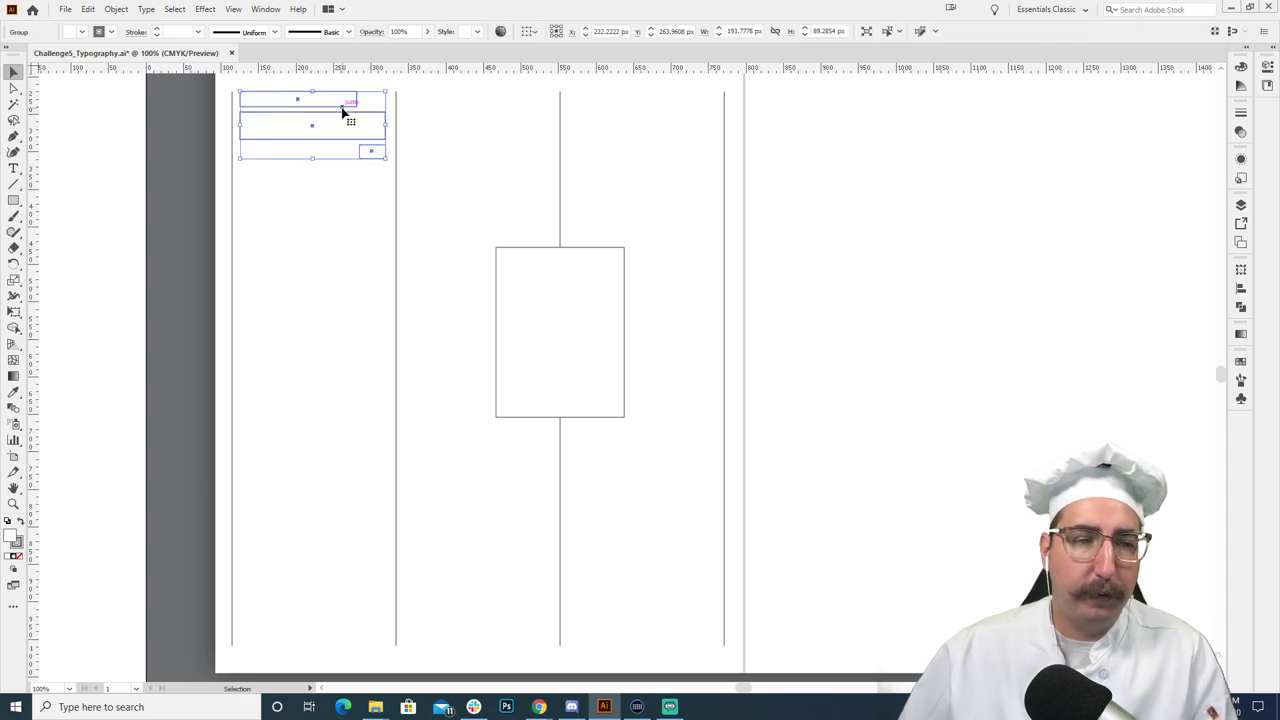
key("shift+x")
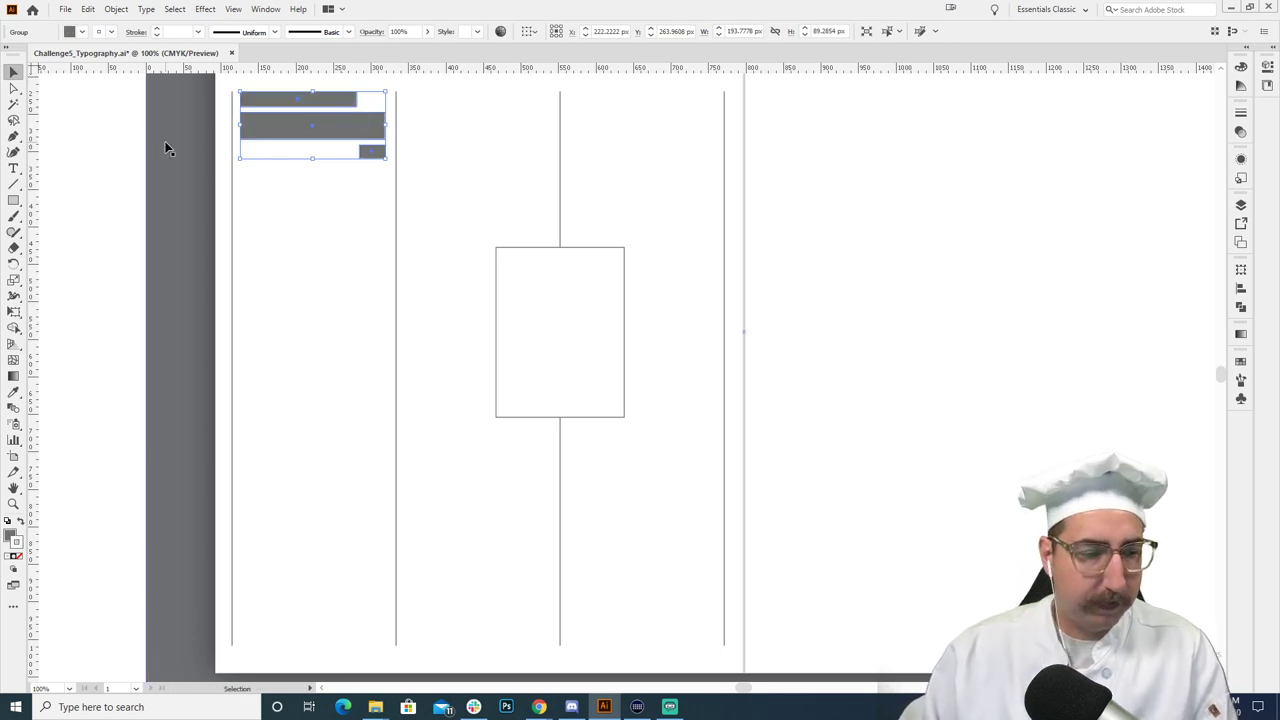
key("slash")
left_click(122, 145)
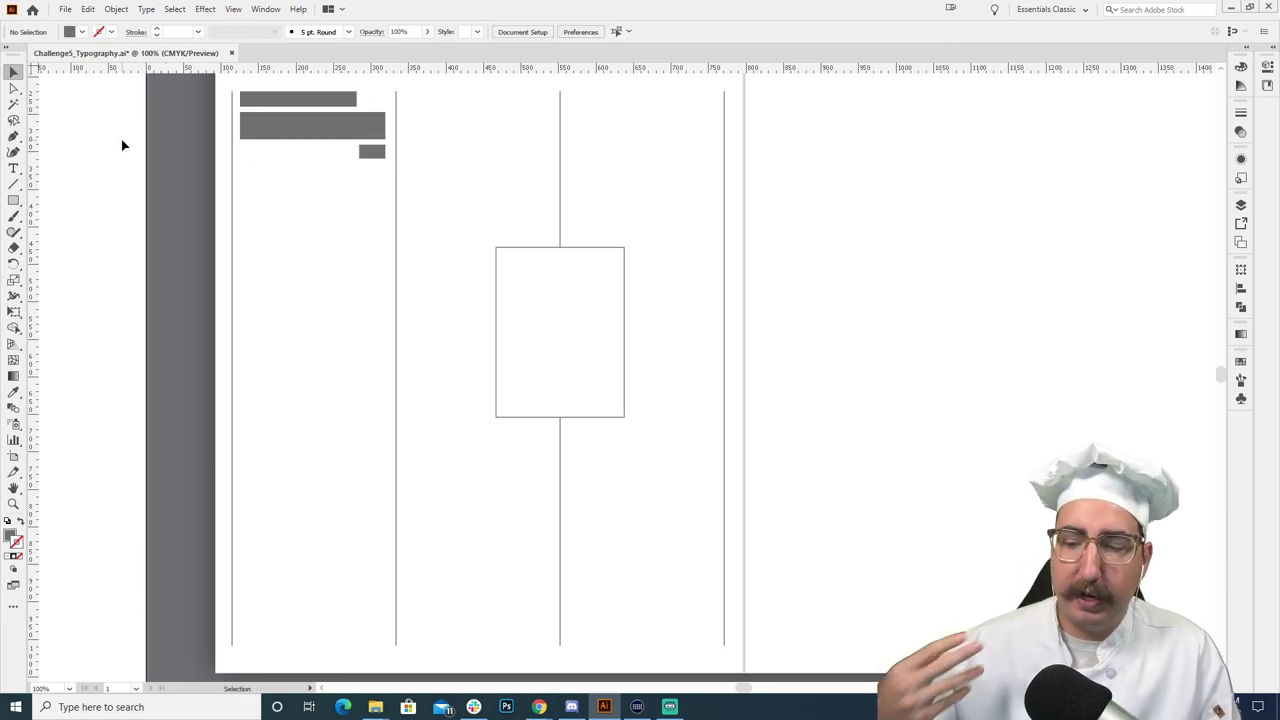
Step: Copy the grey placeholder group straight down and repeat it with Ctrl+D to stack more entries
left_click_drag(334, 124, 349, 217)
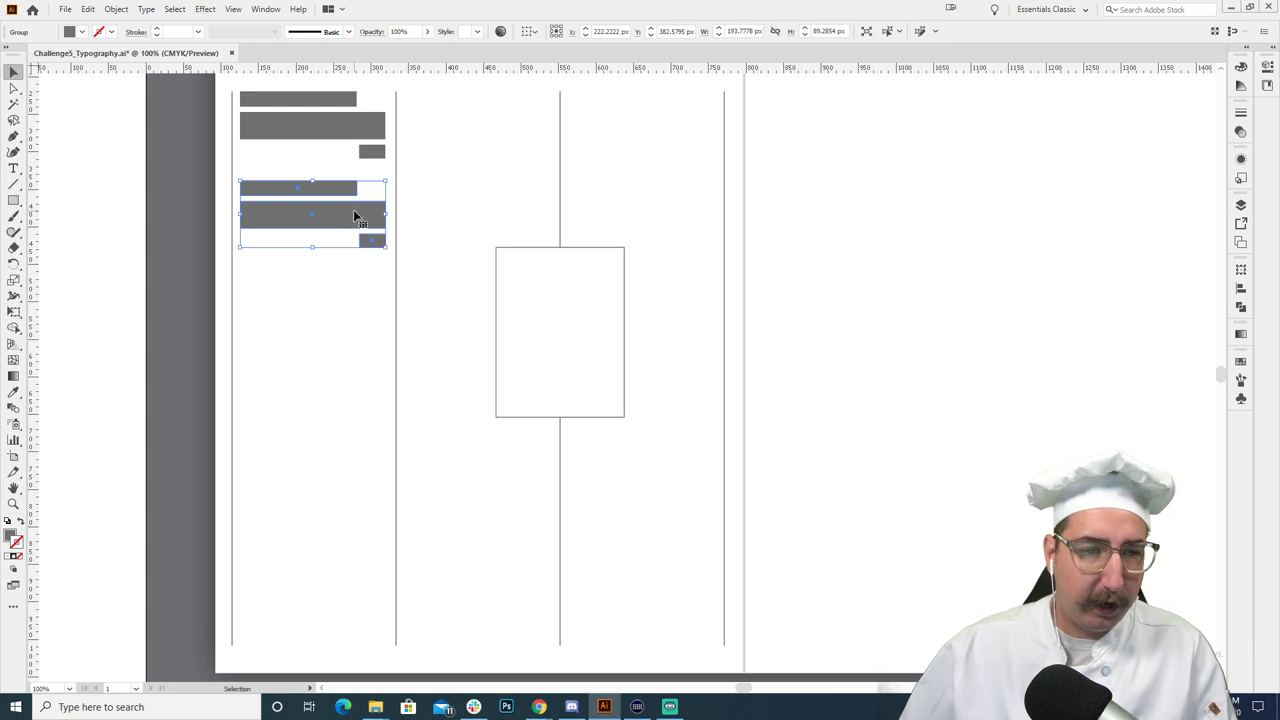
key("ctrl+d")
key("ctrl+d")
key("ctrl+d")
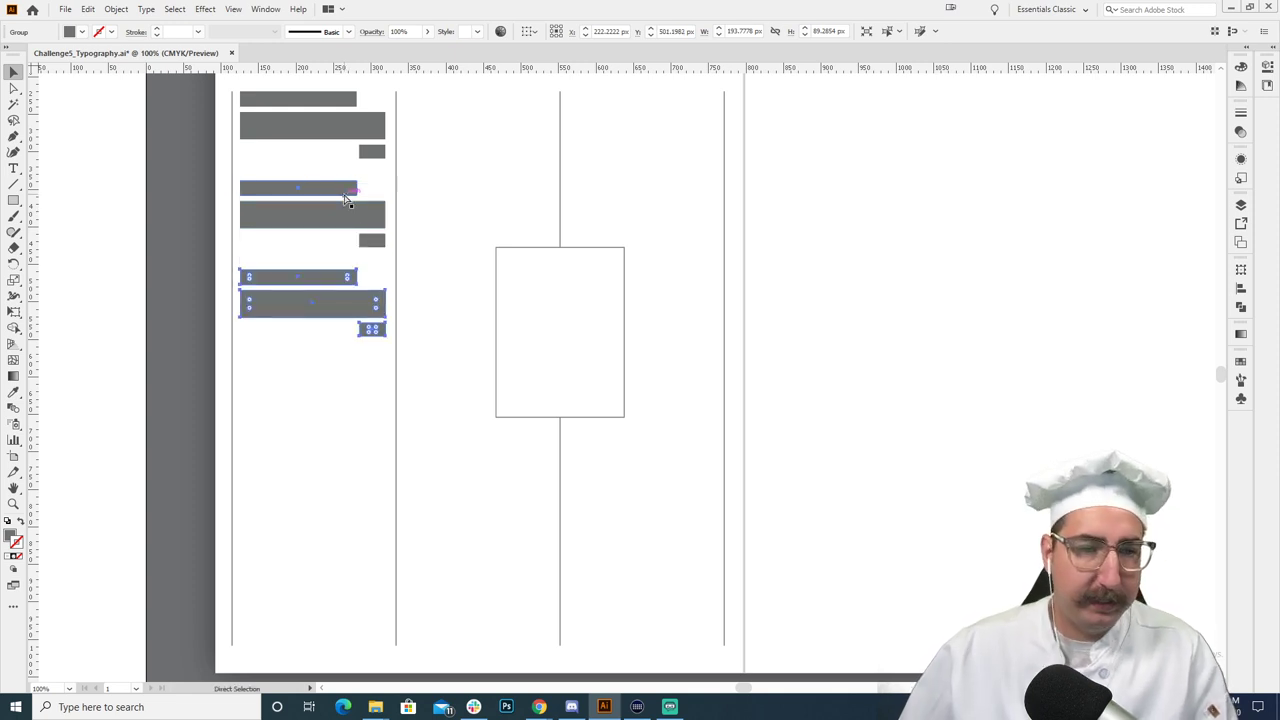
key("ctrl+d")
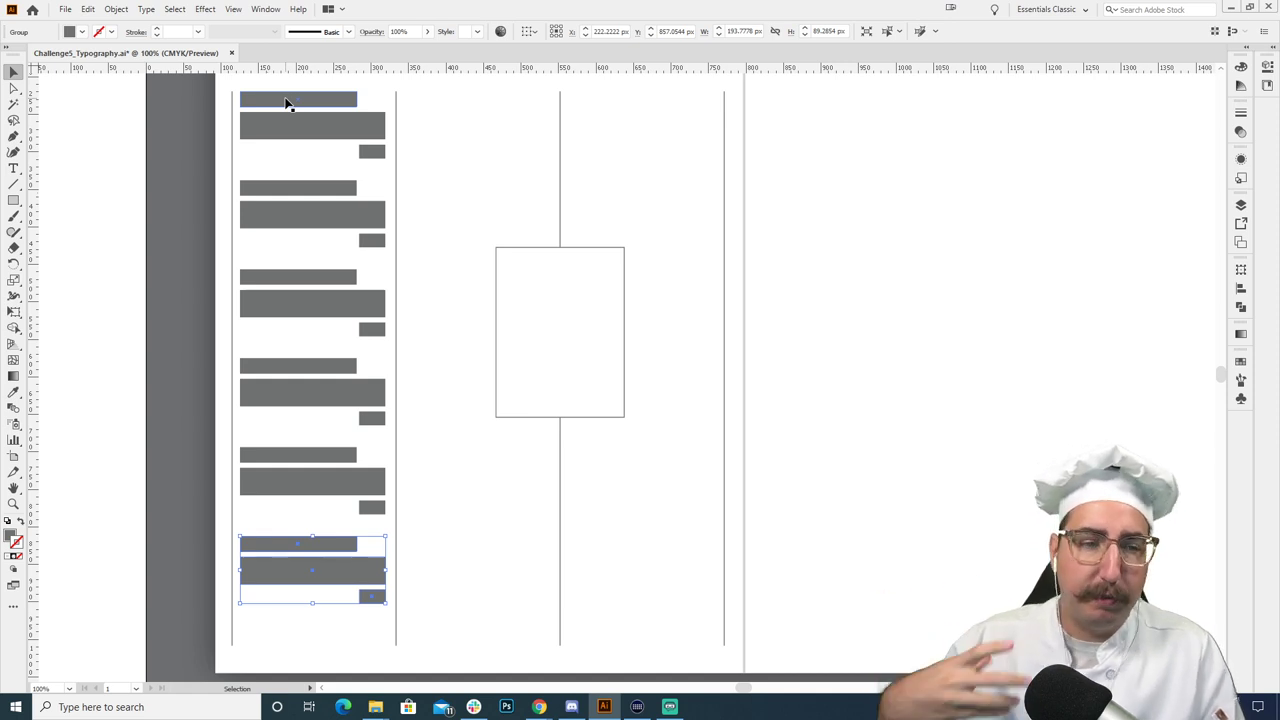
scroll(357, 237, "up", 2)
scroll(357, 237, "right", 1)
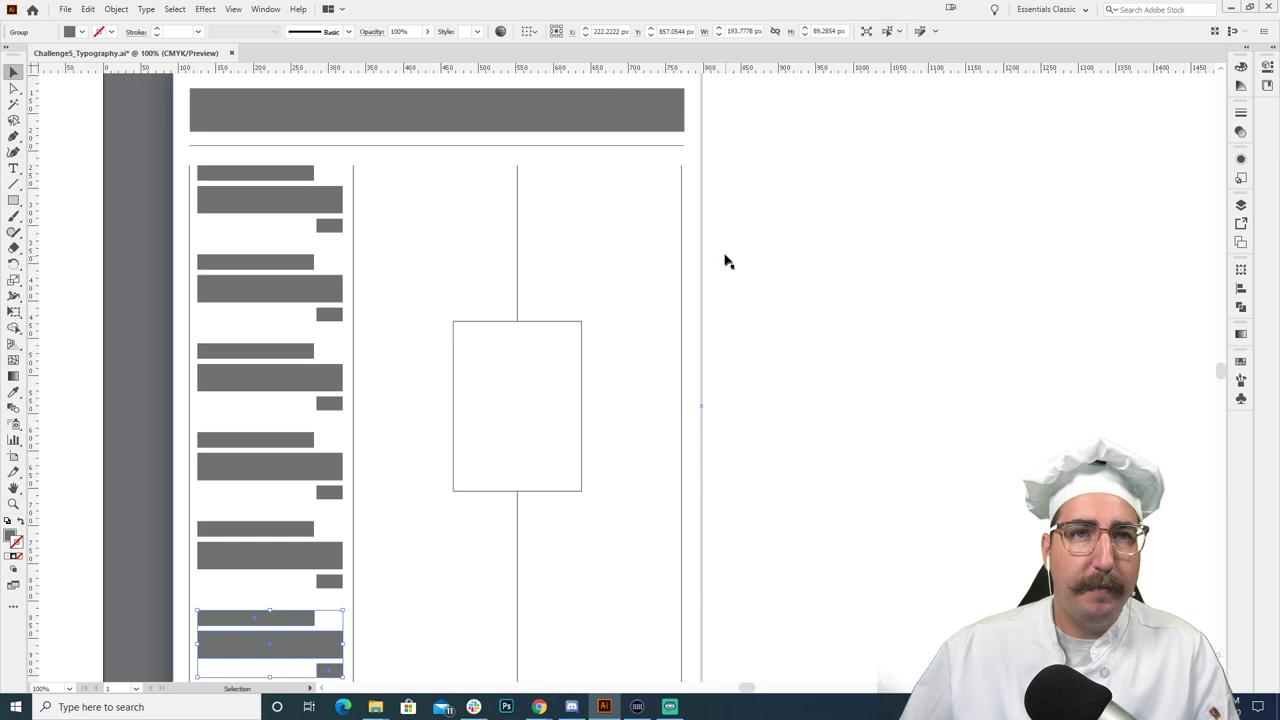
key("z")
left_click(489, 208)
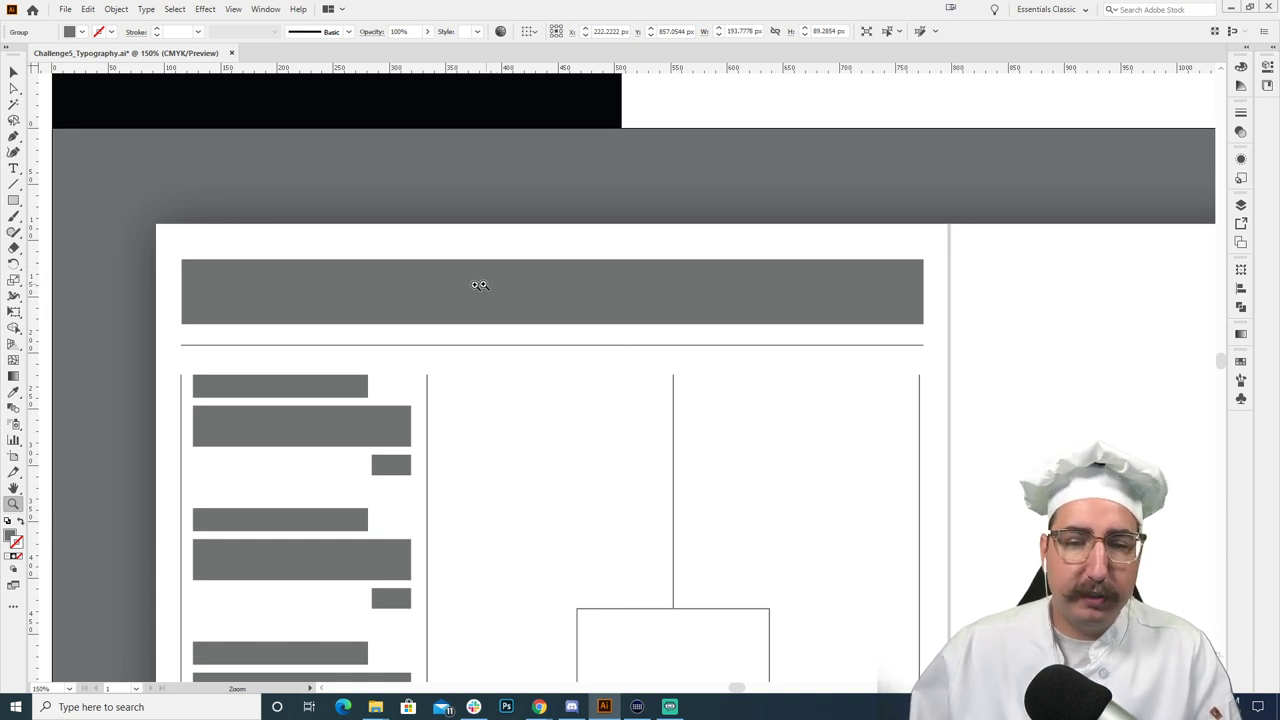
Step: Type the title 'Hoch's Kitchen' and centre-align it
left_click(560, 300, "alt")
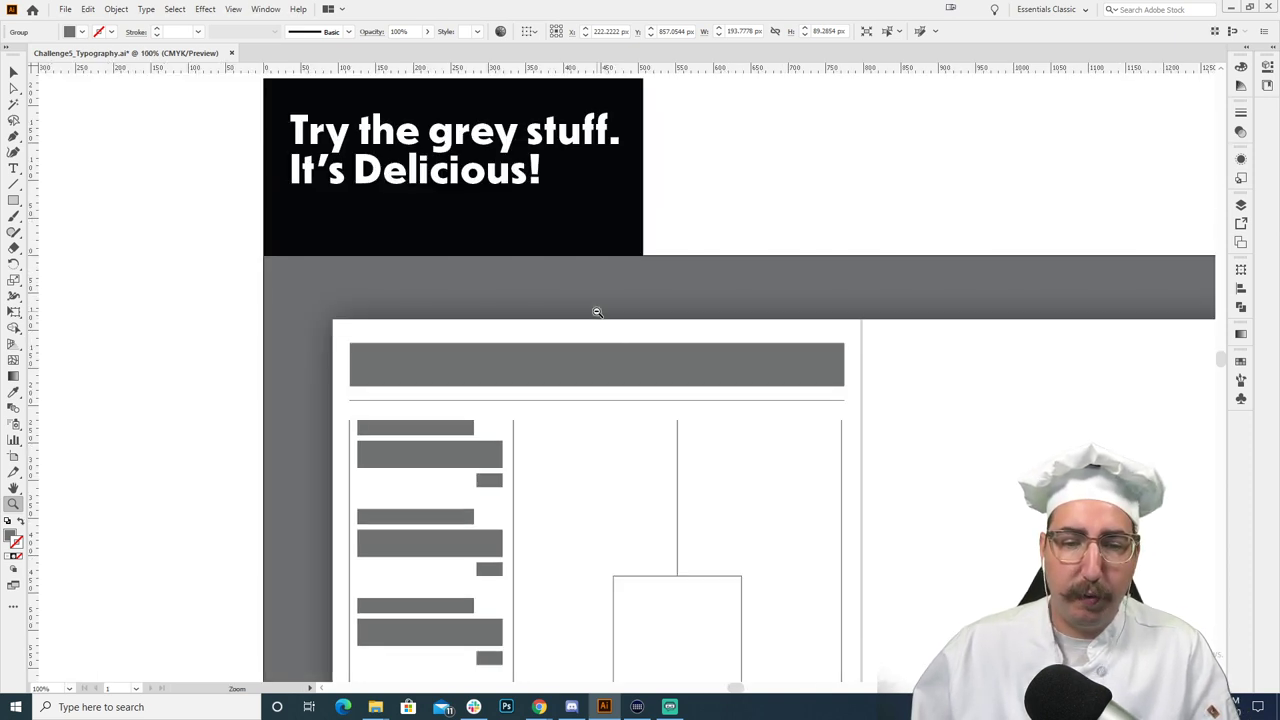
key("t")
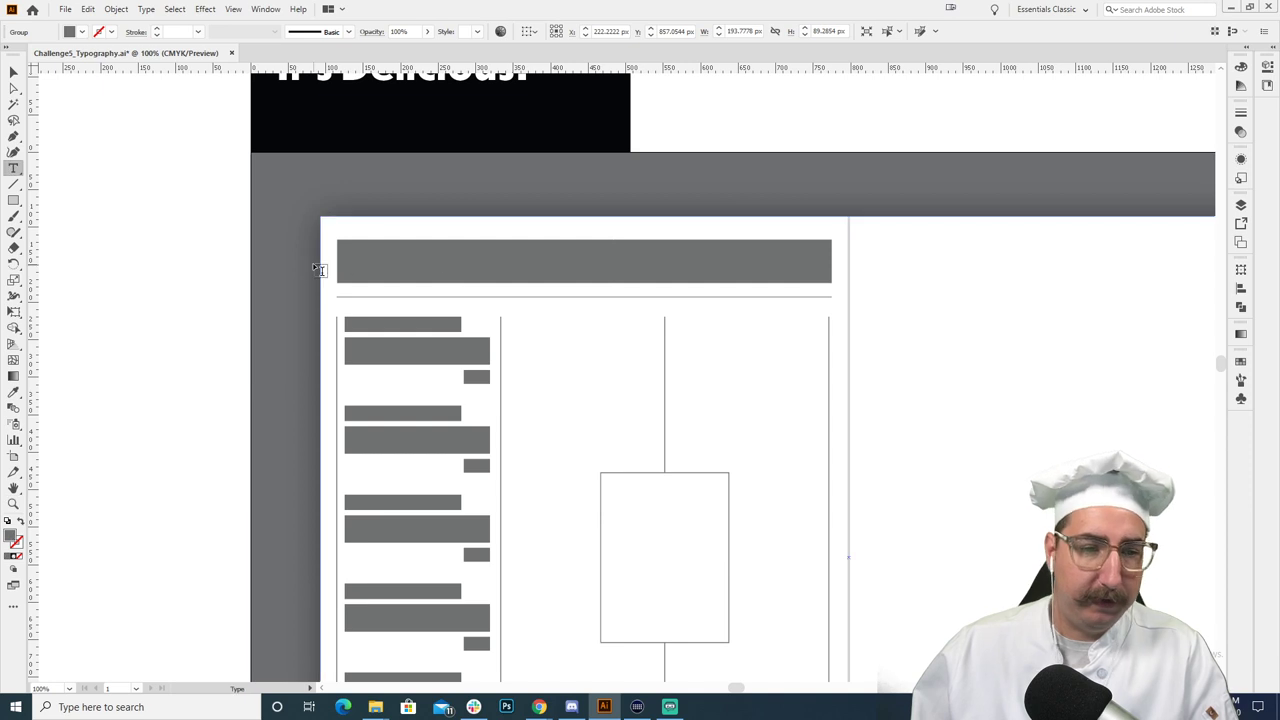
left_click(208, 262)
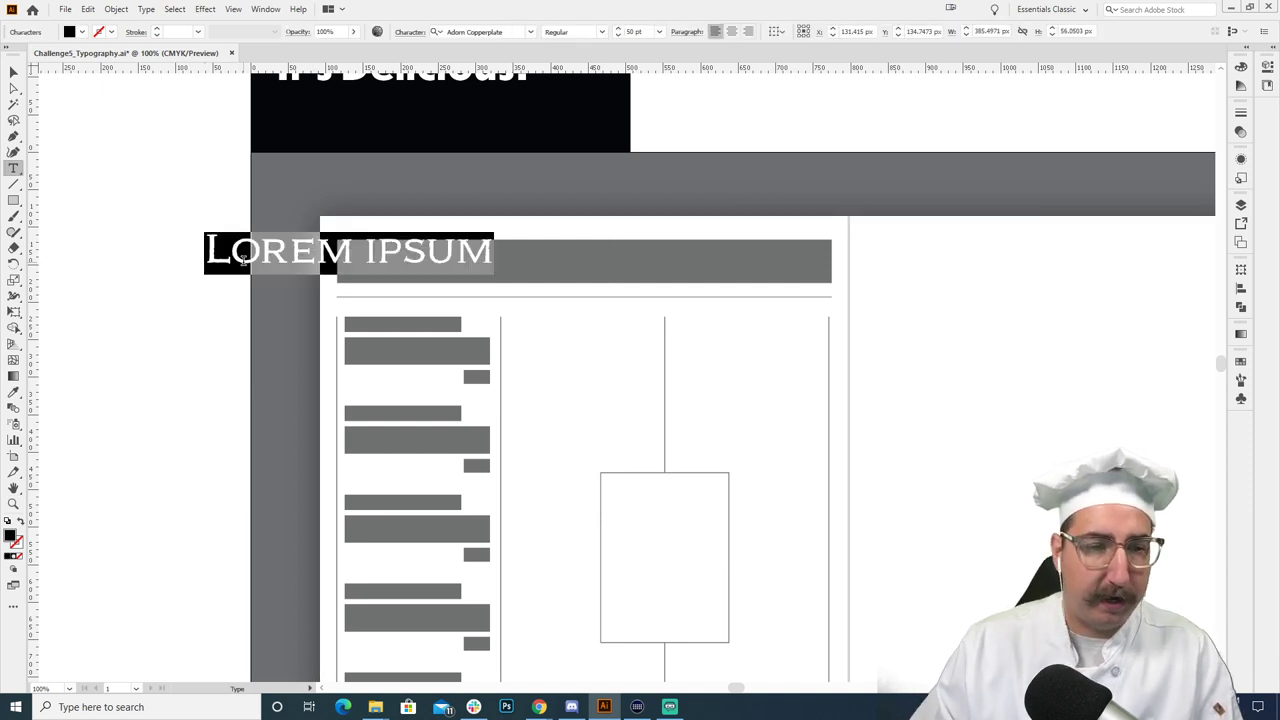
type("Hoch's Kitch")
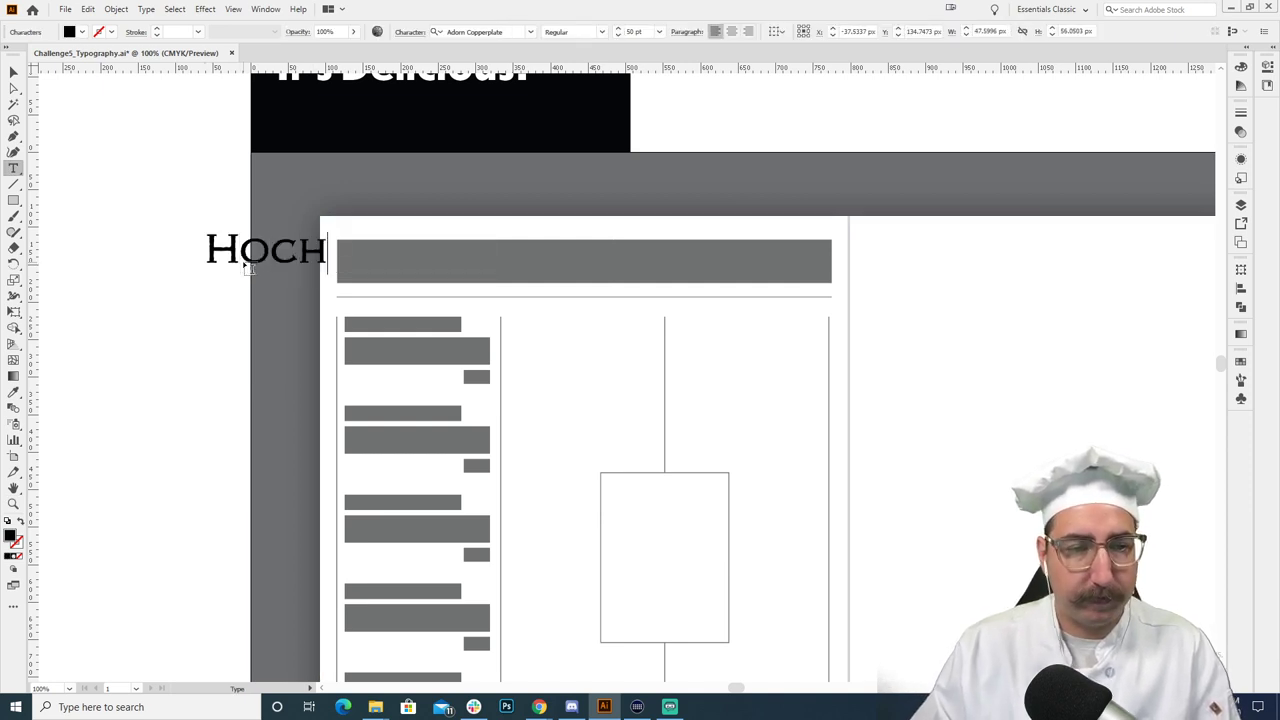
type("en")
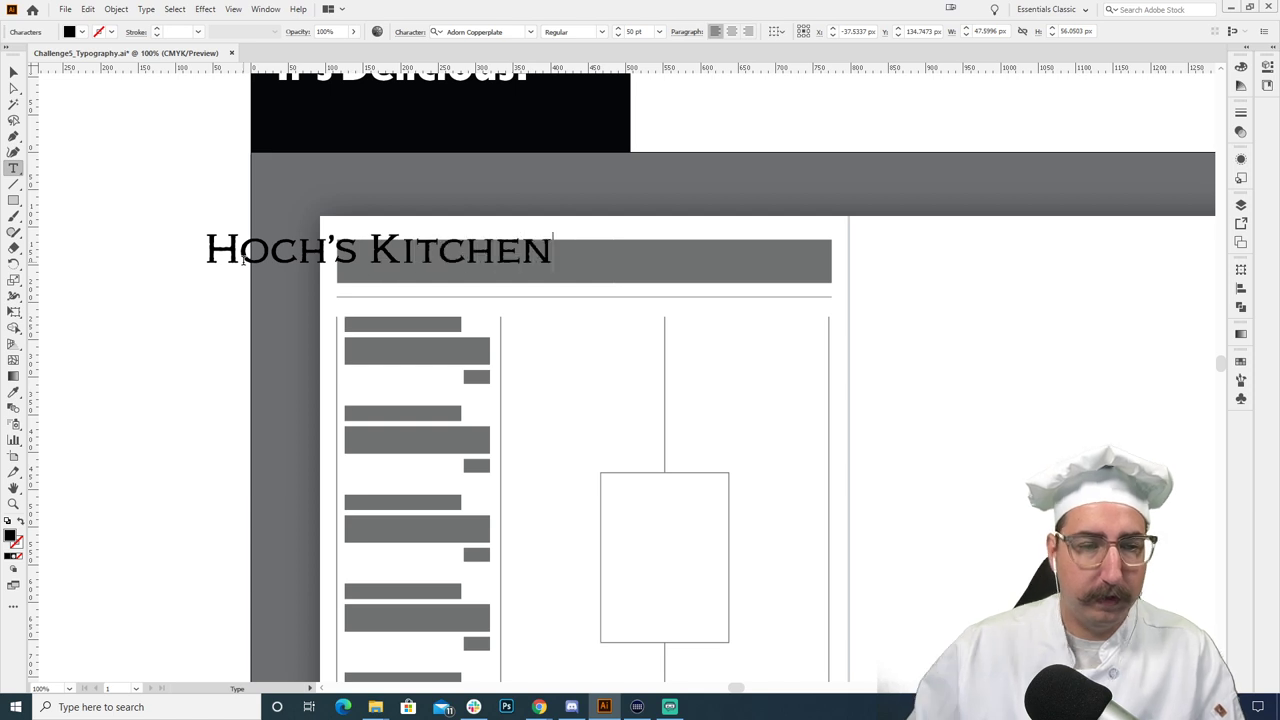
key("ctrl+a")
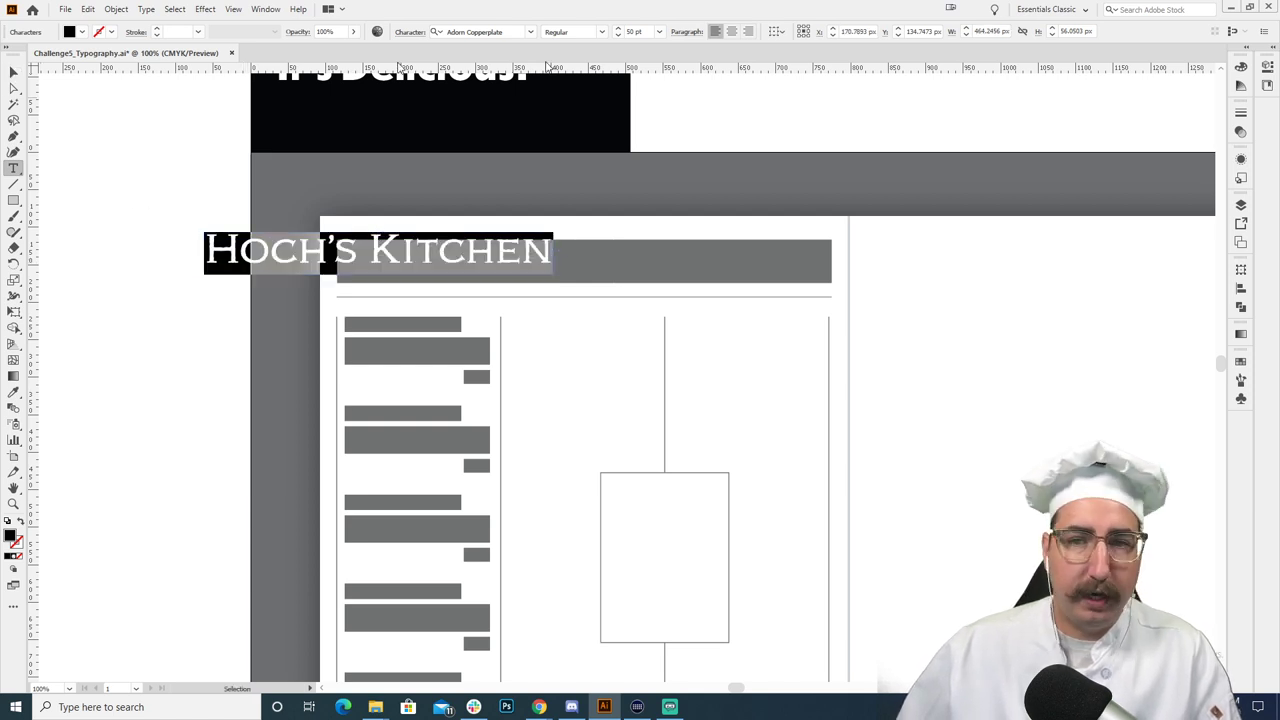
left_click(732, 32)
key("Escape")
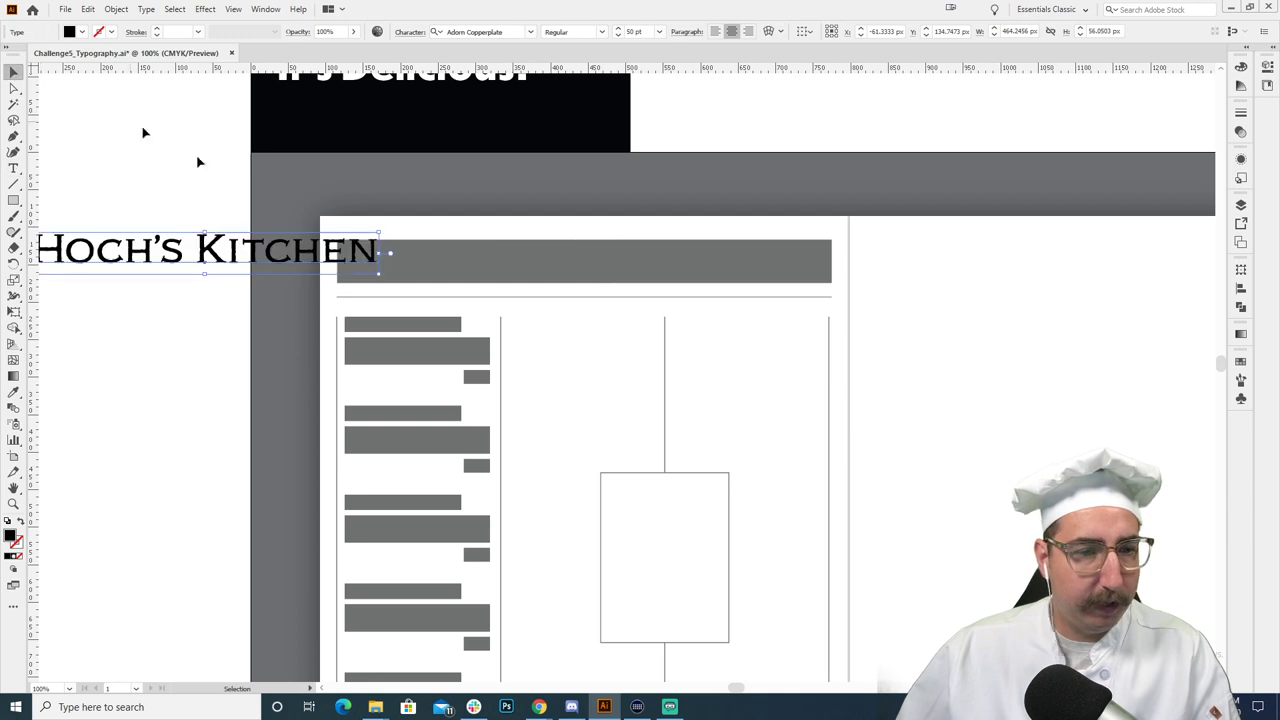
Step: Move the title into the header band and scale it up to span the left panel
left_click_drag(376, 262, 925, 148)
key("s")
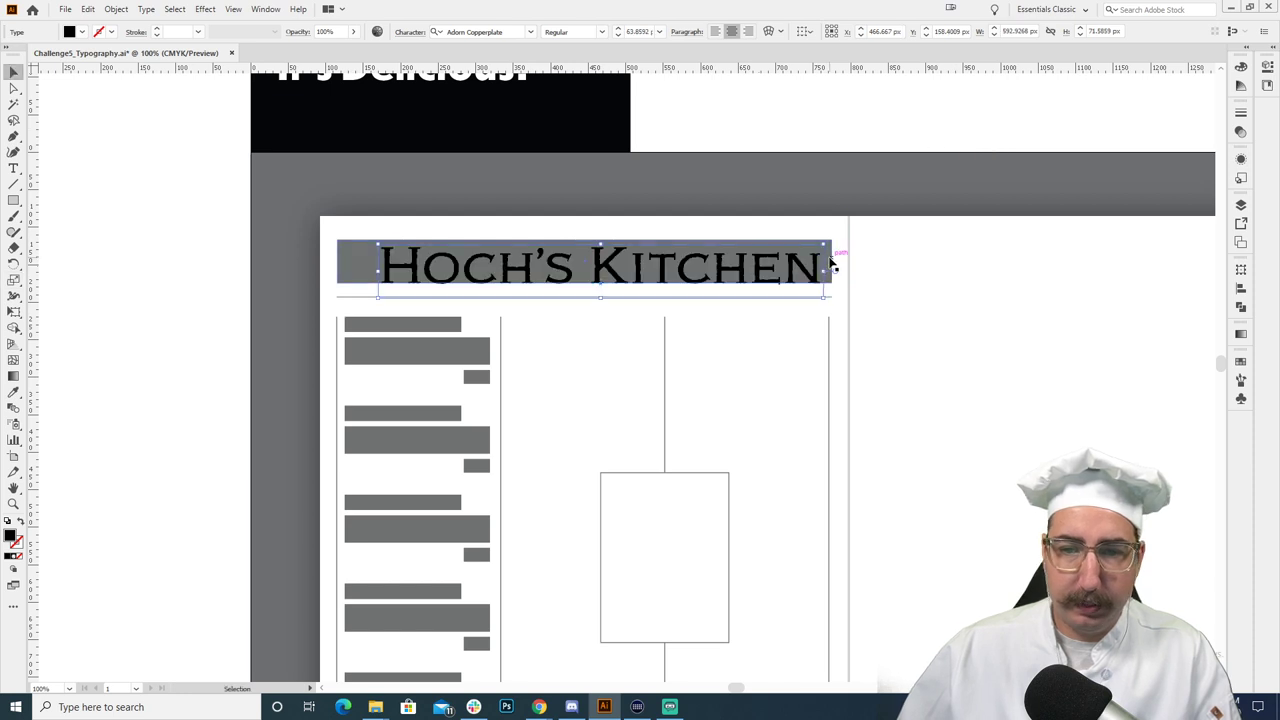
key("v")
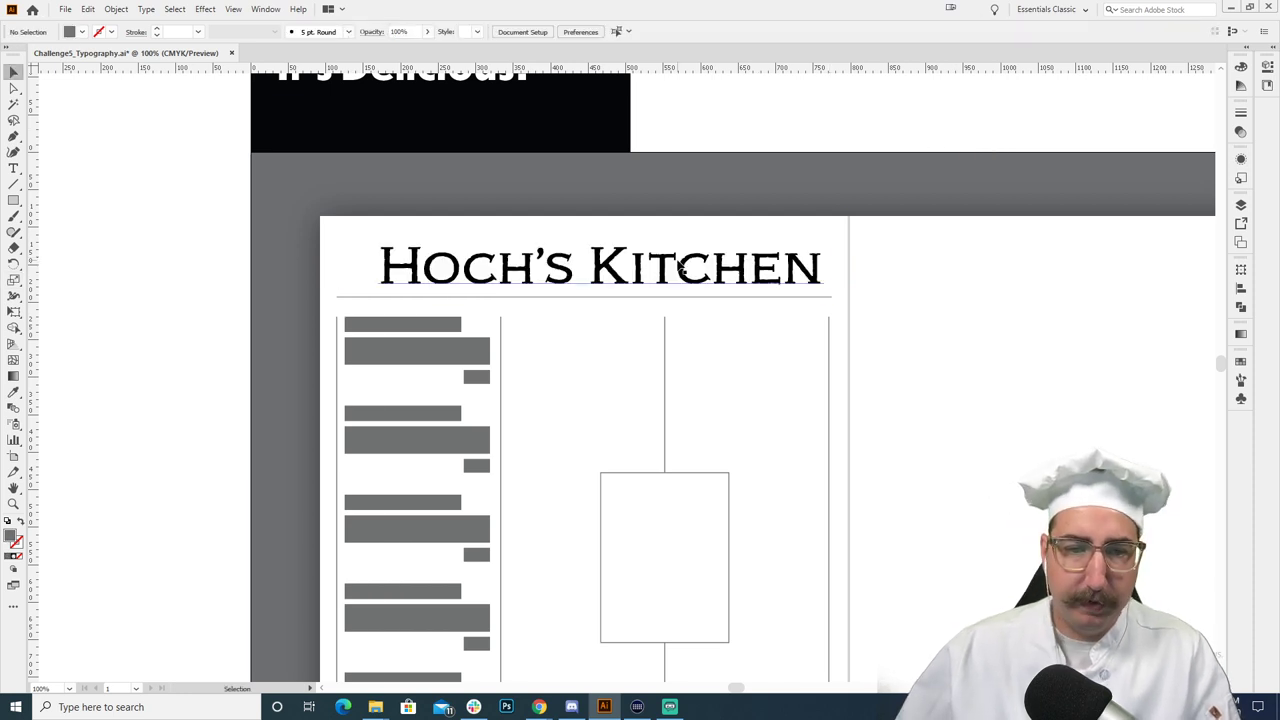
left_click(430, 282)
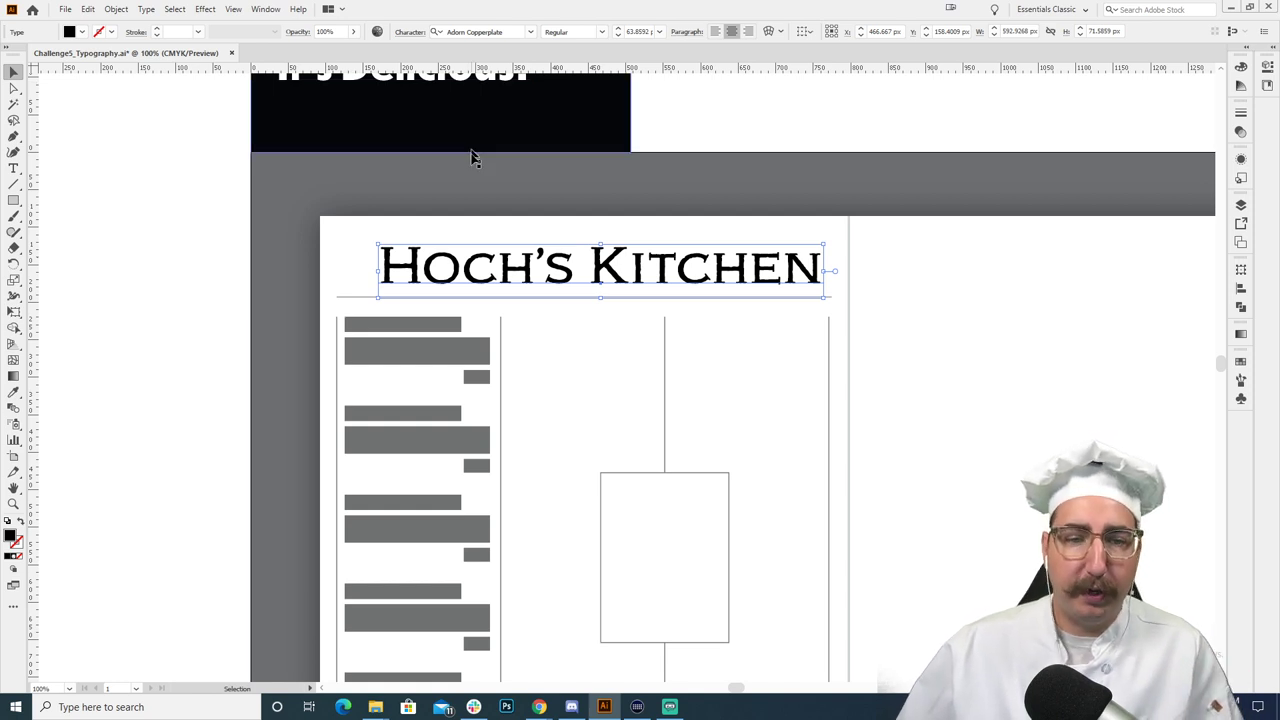
Step: Bring up the Character panel beside the Hoch's Kitchen title and open its font family list
key("a")
key("ctrl+t")
key("v")
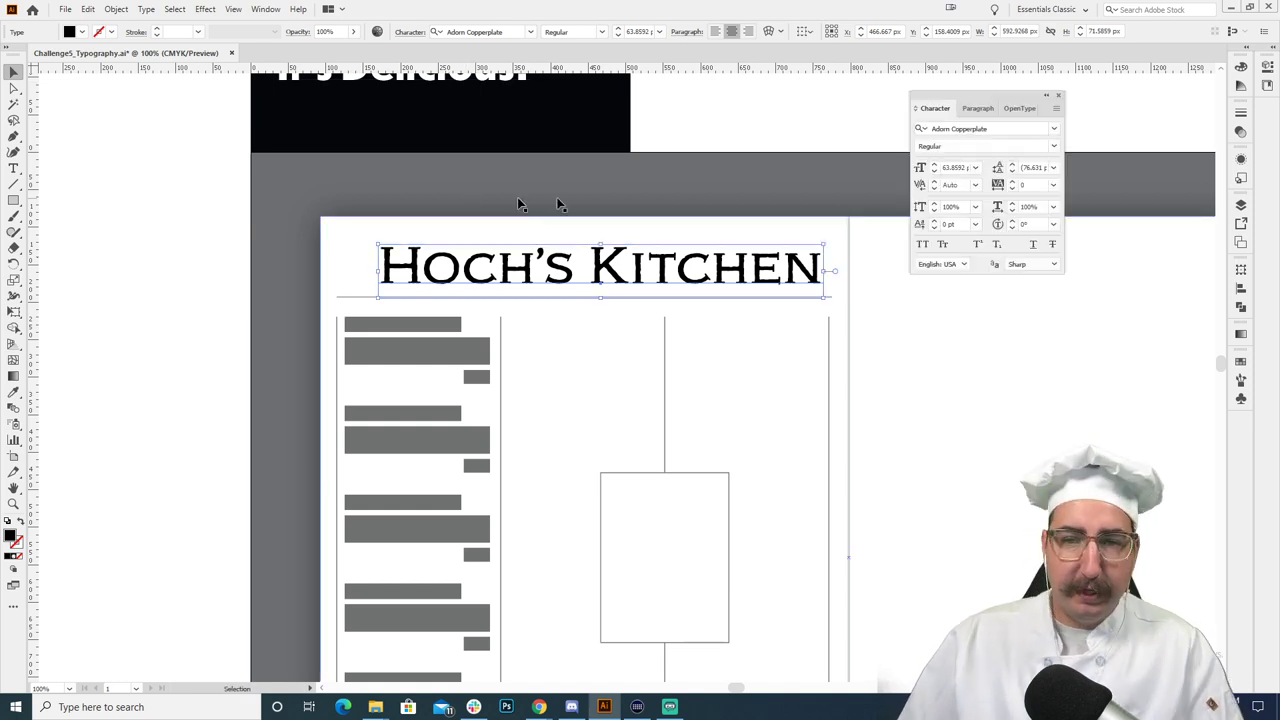
left_click_drag(982, 96, 544, 327)
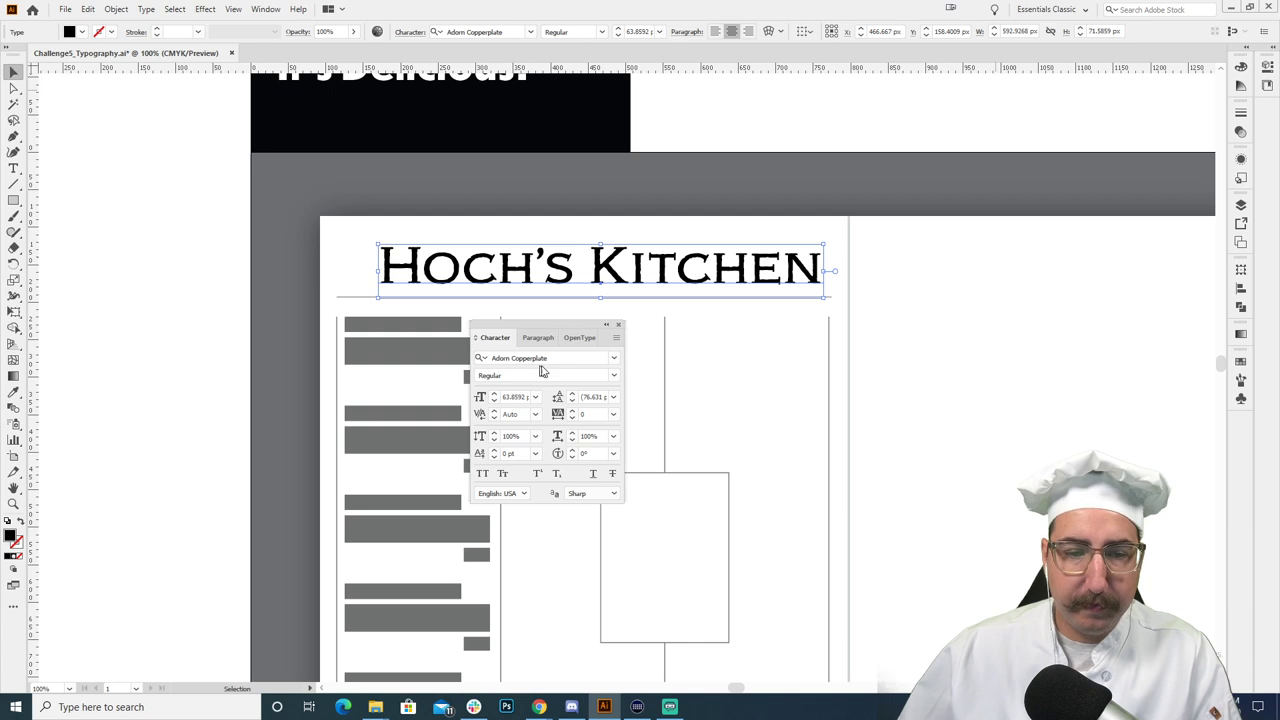
left_click(613, 360)
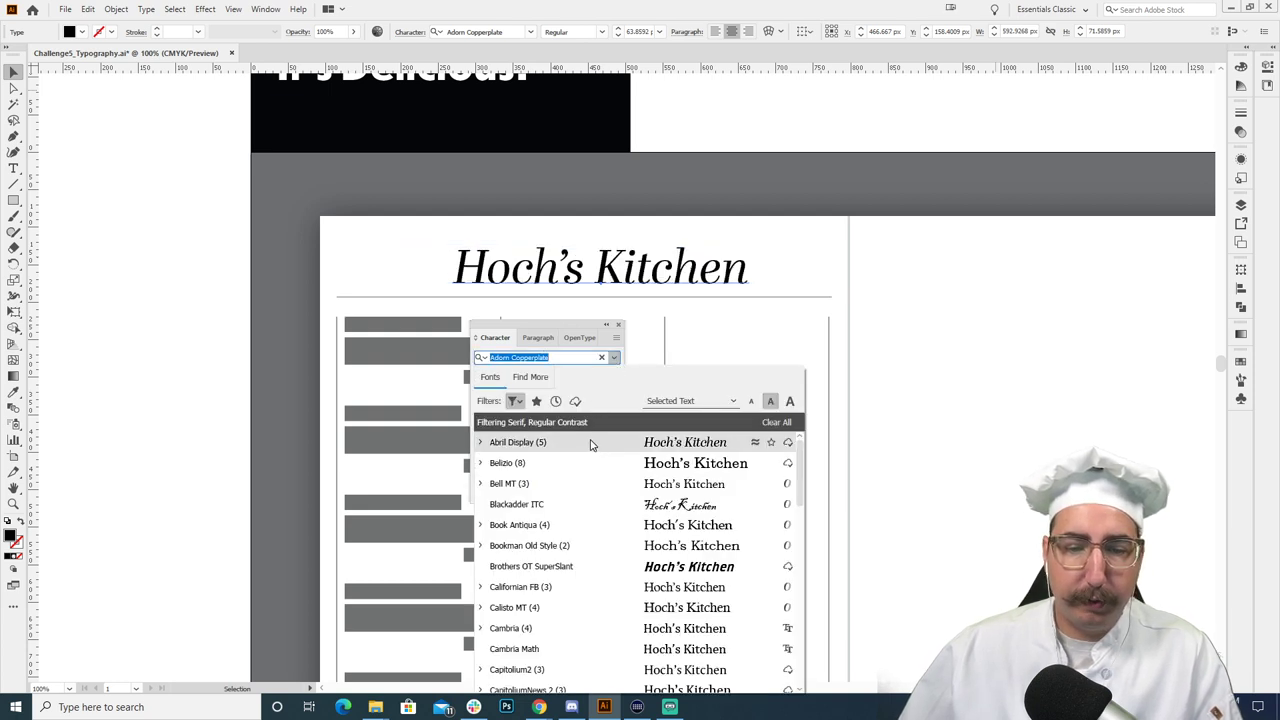
Step: Scroll through the font previews for the title, shift the Character panel slightly, and reopen the font list
scroll(592, 448, "down", 10)
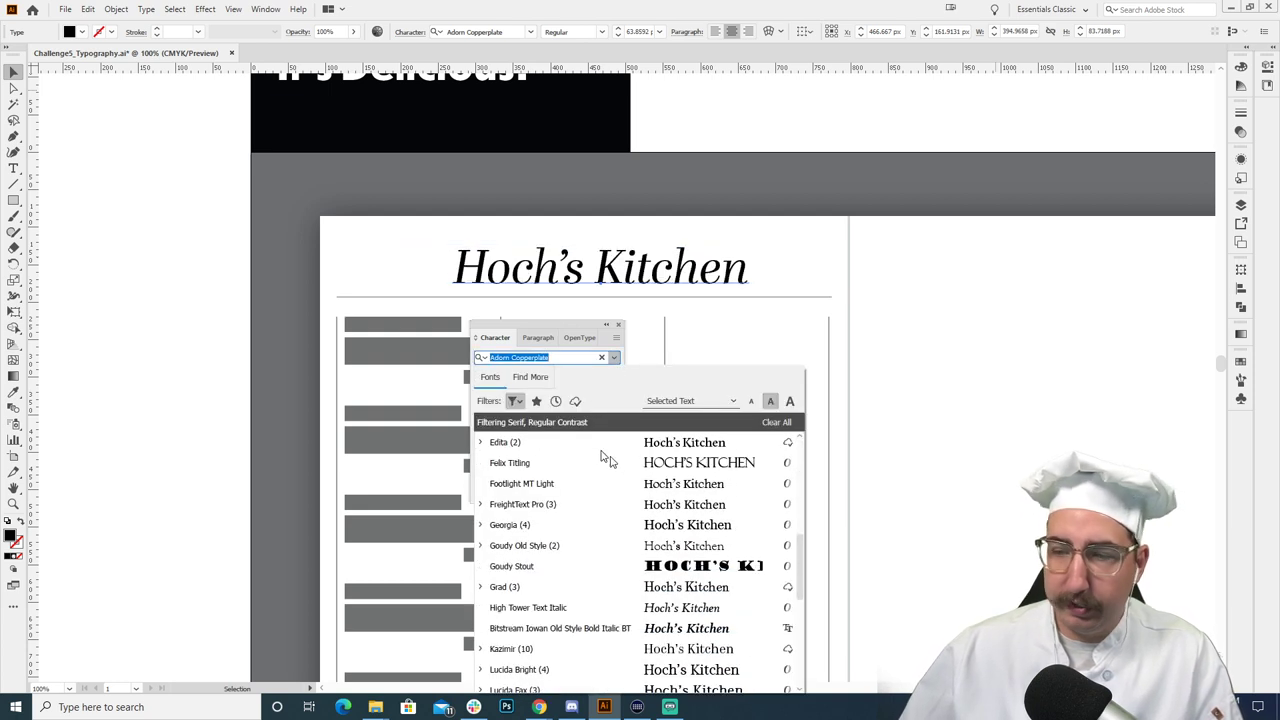
mouse_move(573, 328)
left_mouse_down()
mouse_move(600, 298)
mouse_move(567, 320)
left_mouse_up()
left_click(617, 349)
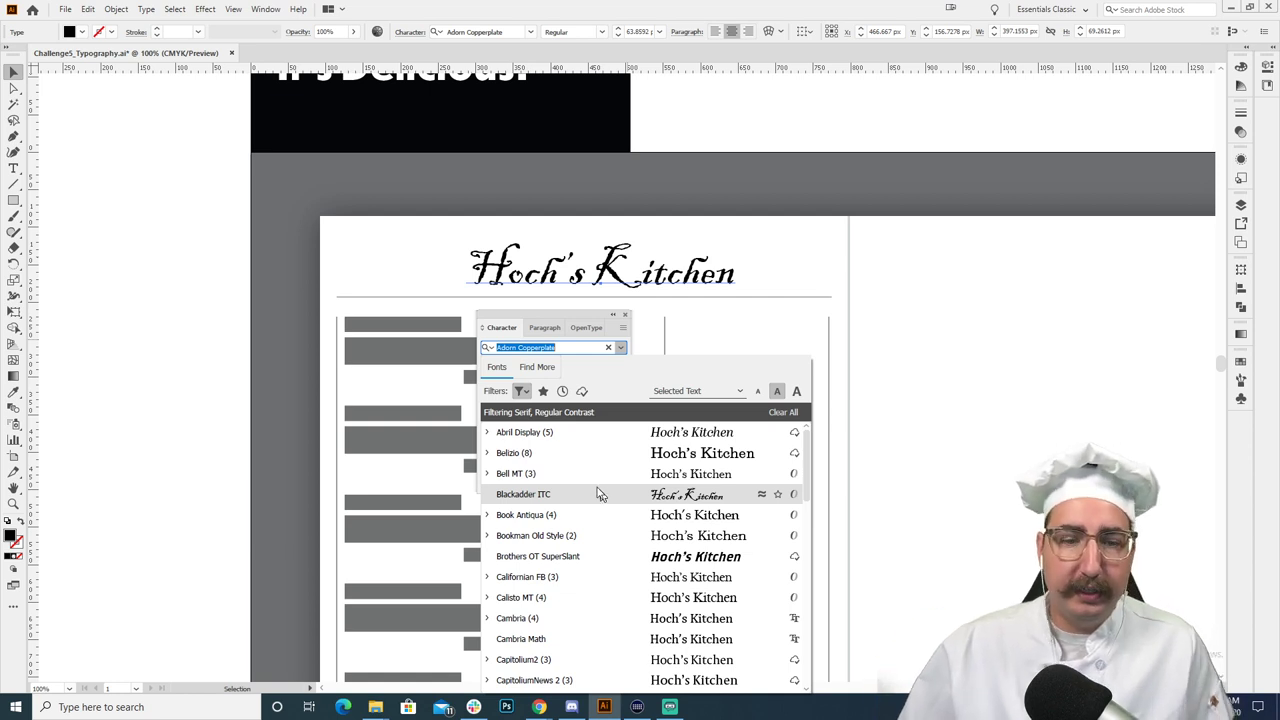
Step: Filter Find More fonts to Blackletter, Heavy weight, Regular width and activate Fakir Pro
left_click(537, 368)
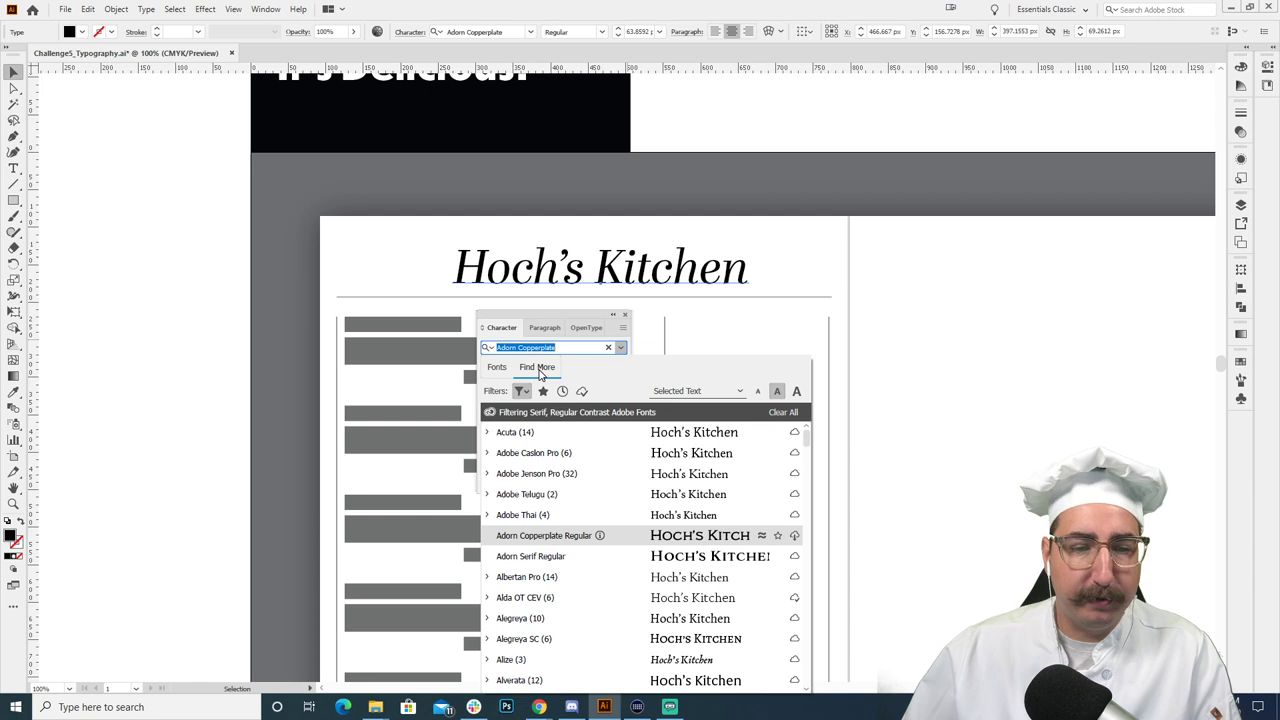
left_click(525, 394)
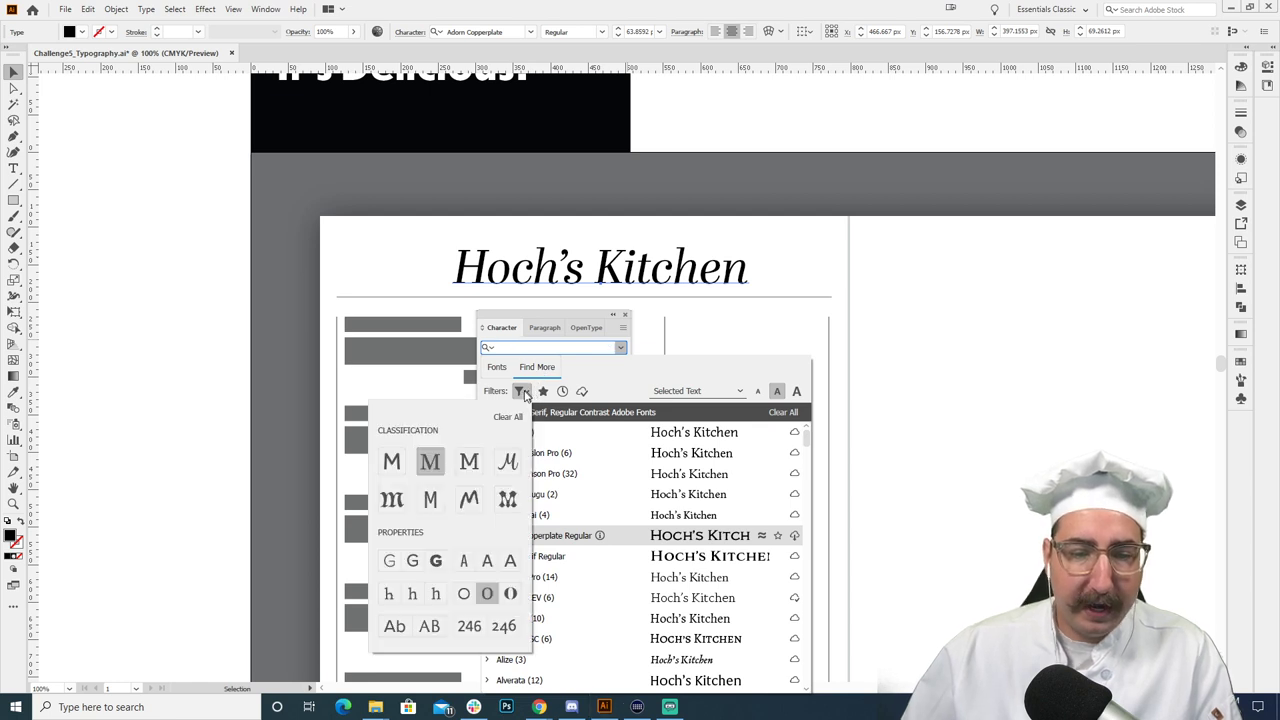
left_click(507, 416)
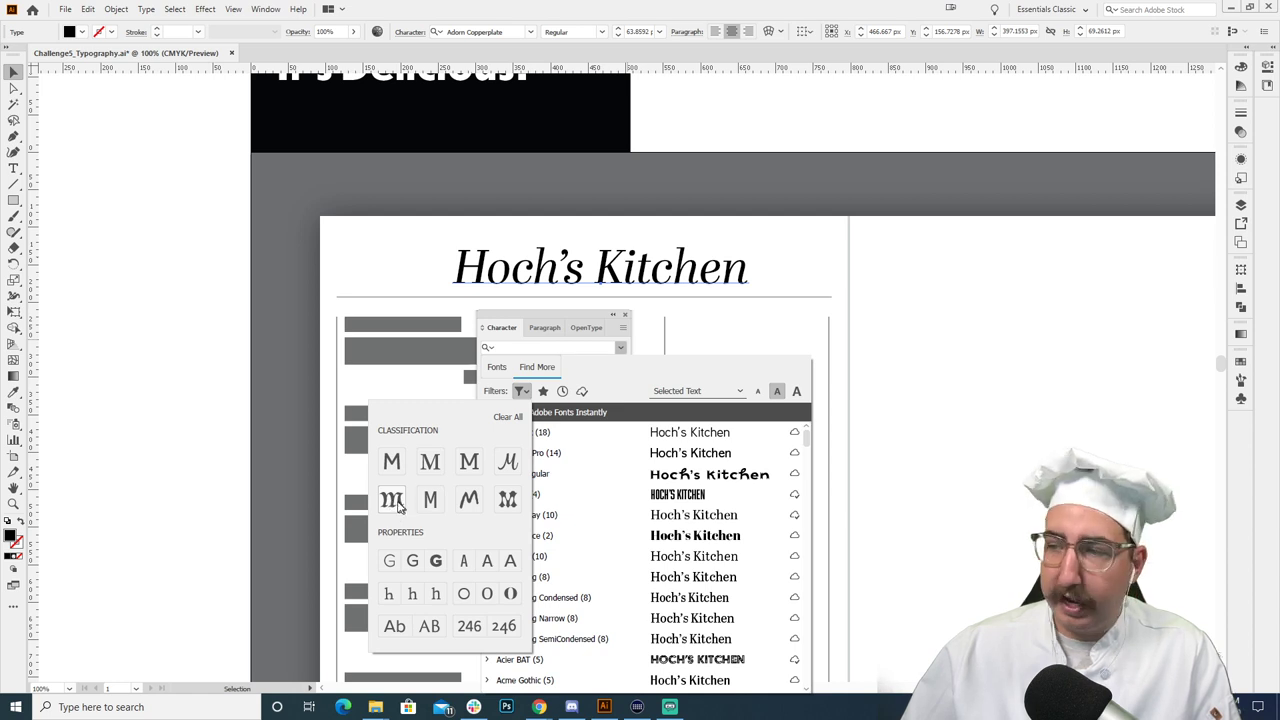
left_click(393, 503)
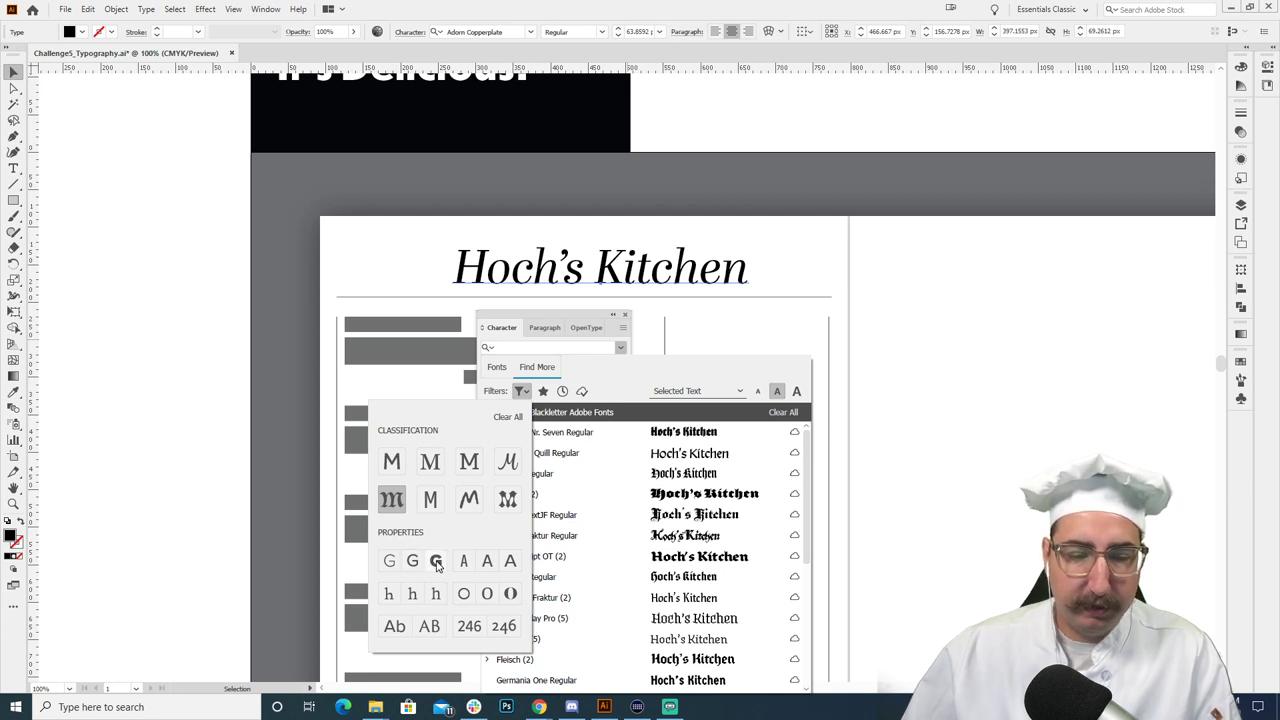
left_click(436, 562)
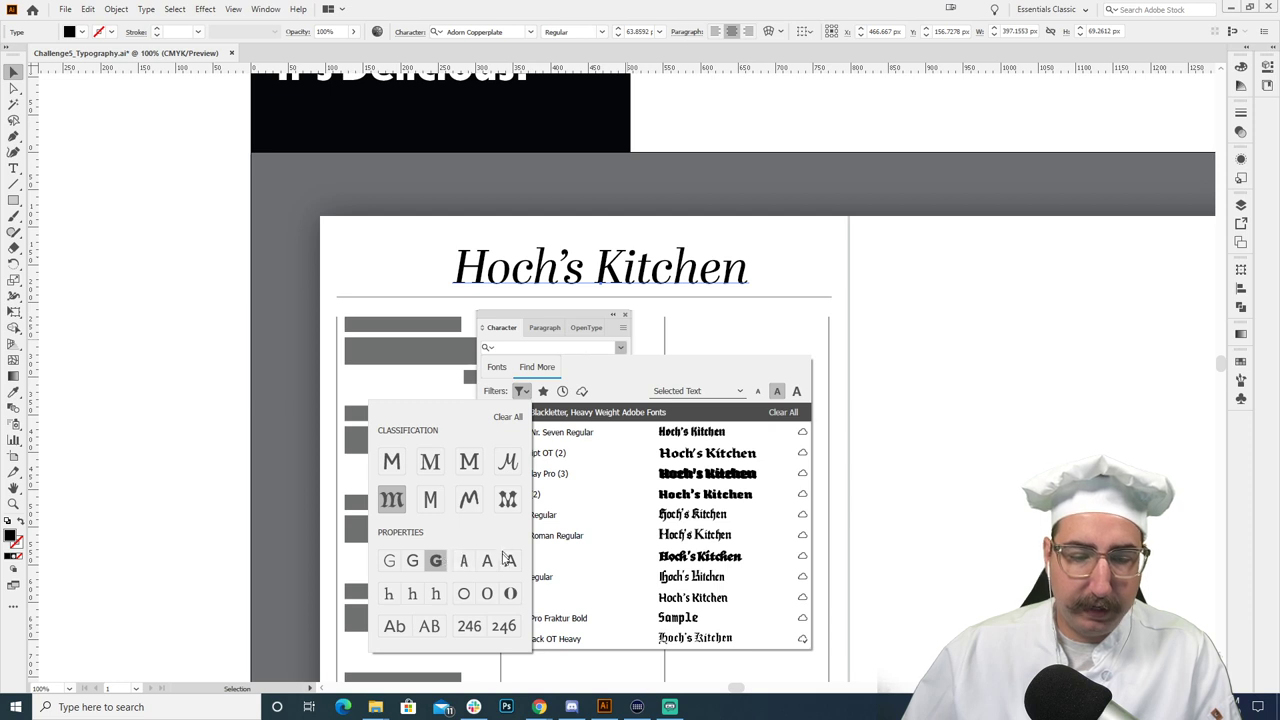
left_click(488, 562)
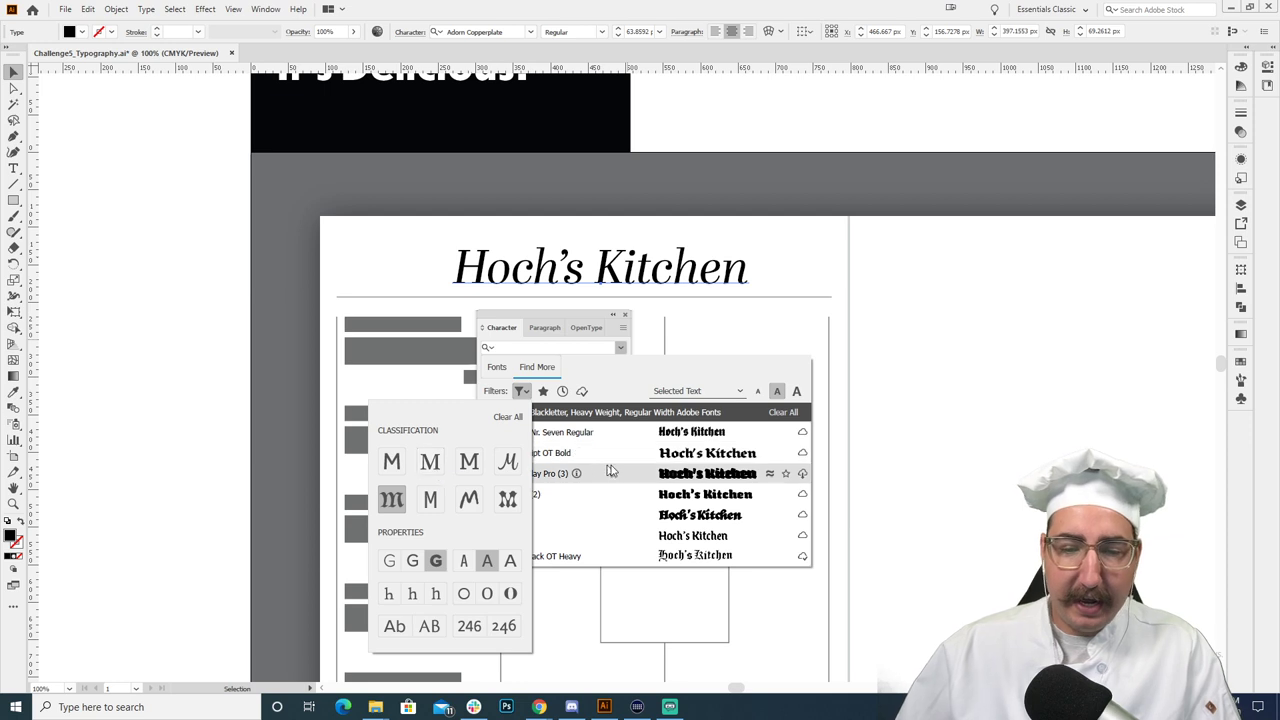
left_click(666, 366)
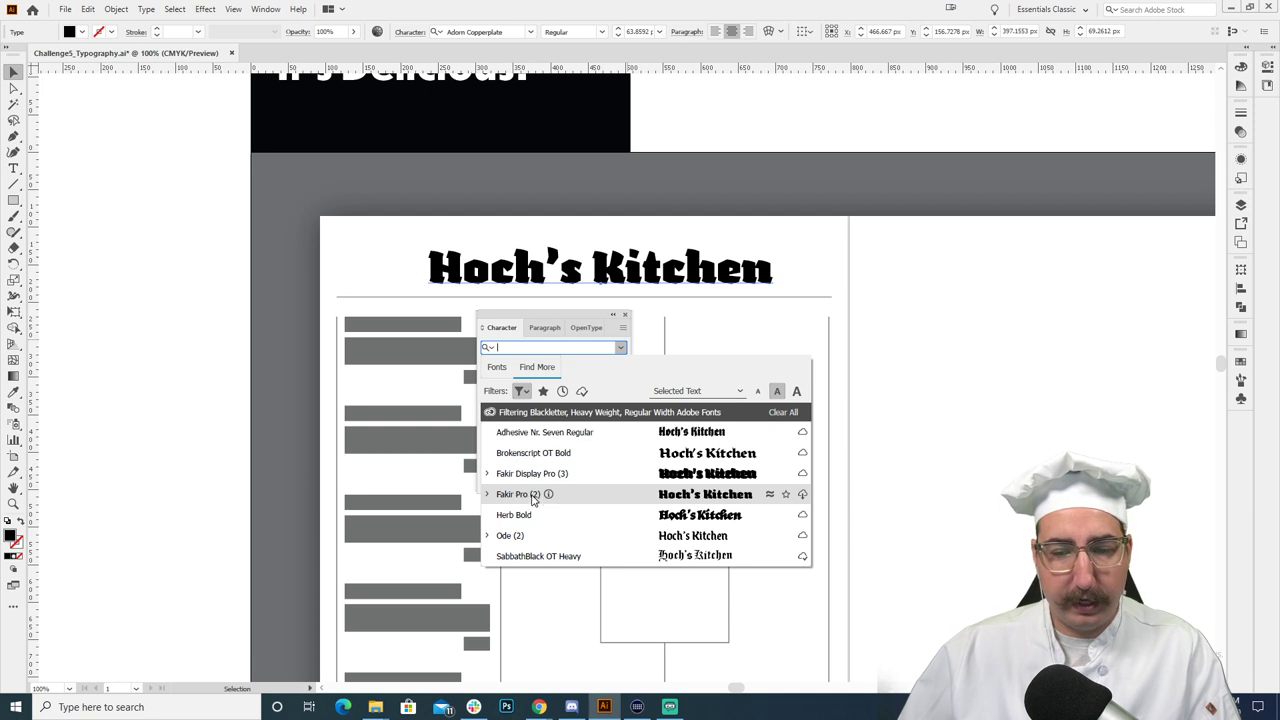
left_click(803, 495)
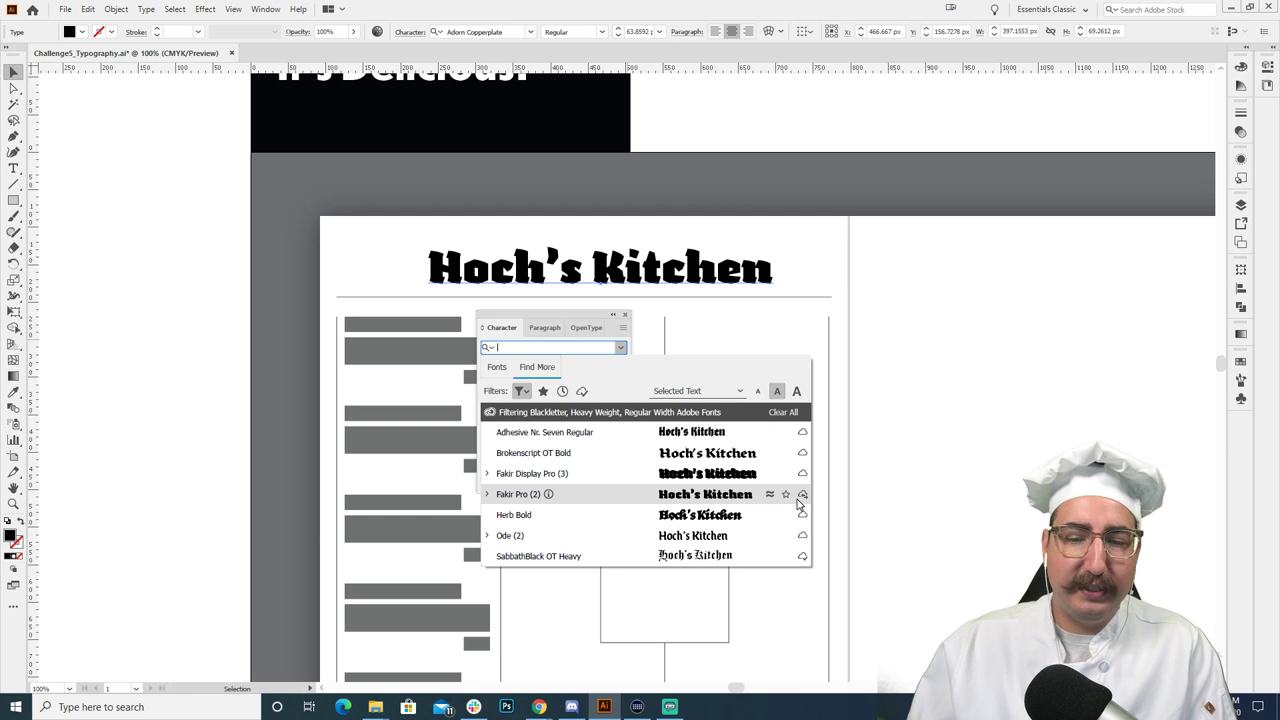
left_click(800, 497)
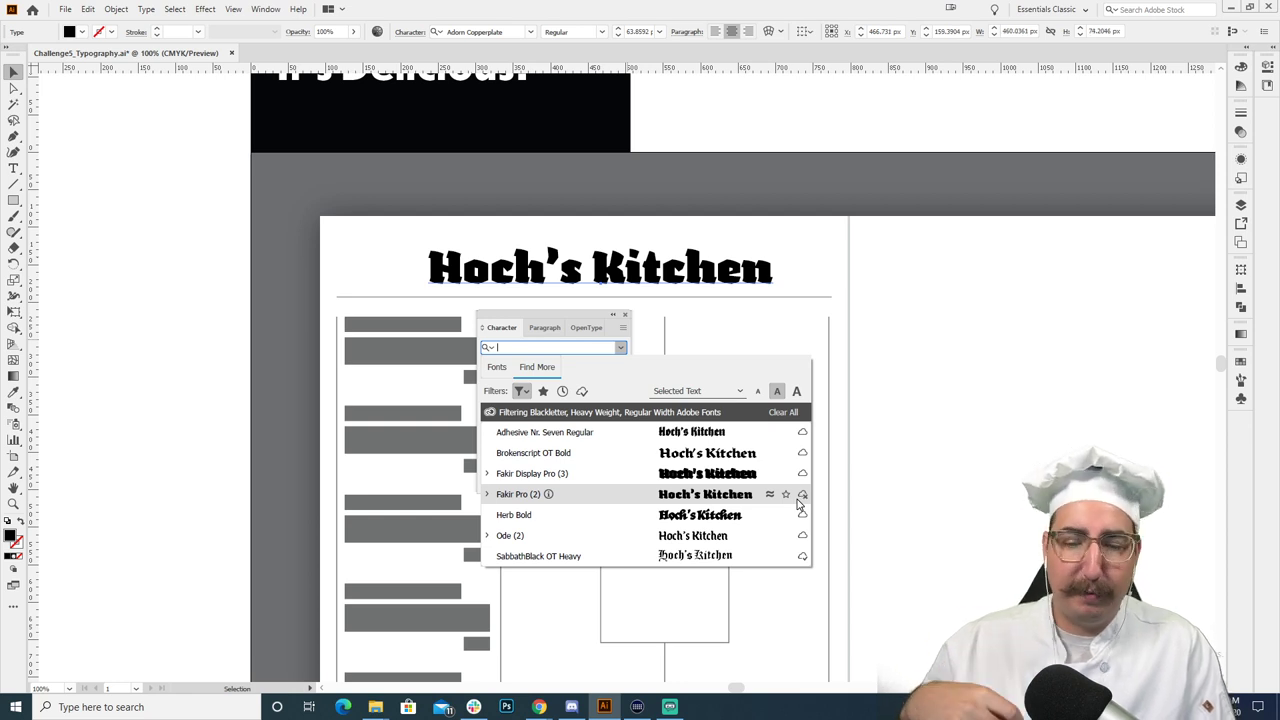
Step: Apply Fakir Pro Black to the title and scale it up to about 89 pt across the header
left_click(575, 497)
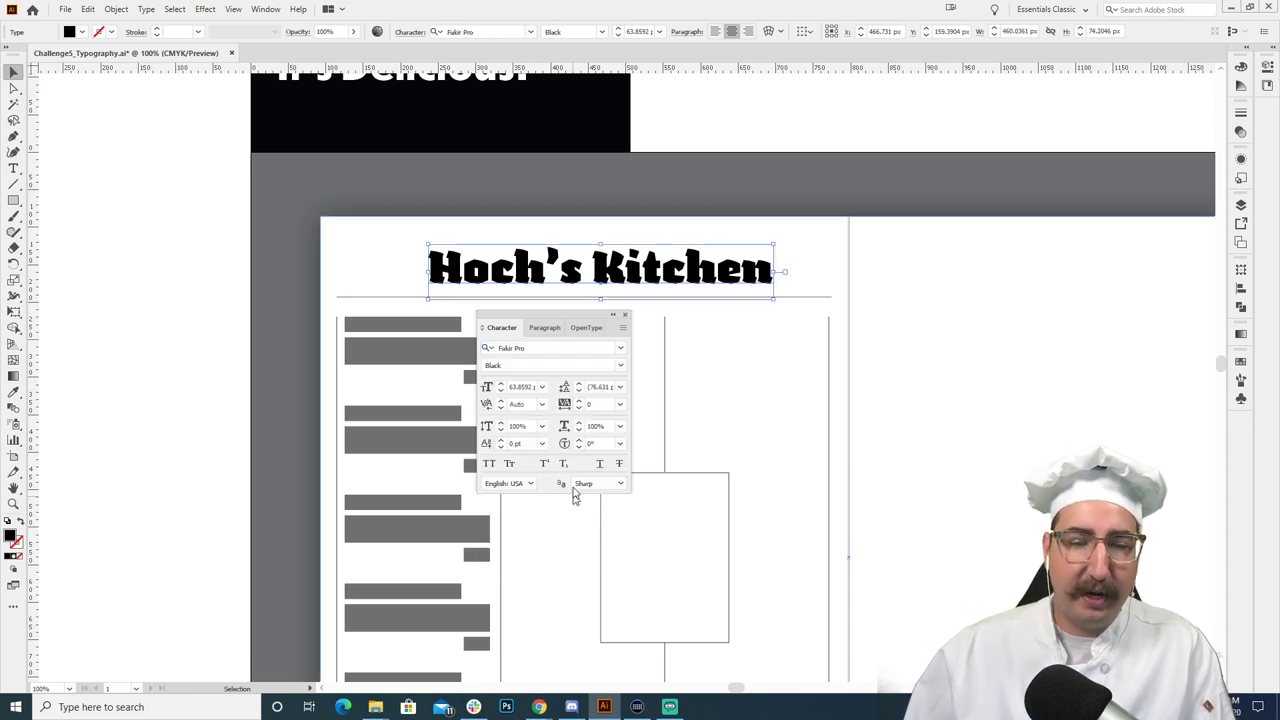
left_click_drag(583, 317, 960, 303)
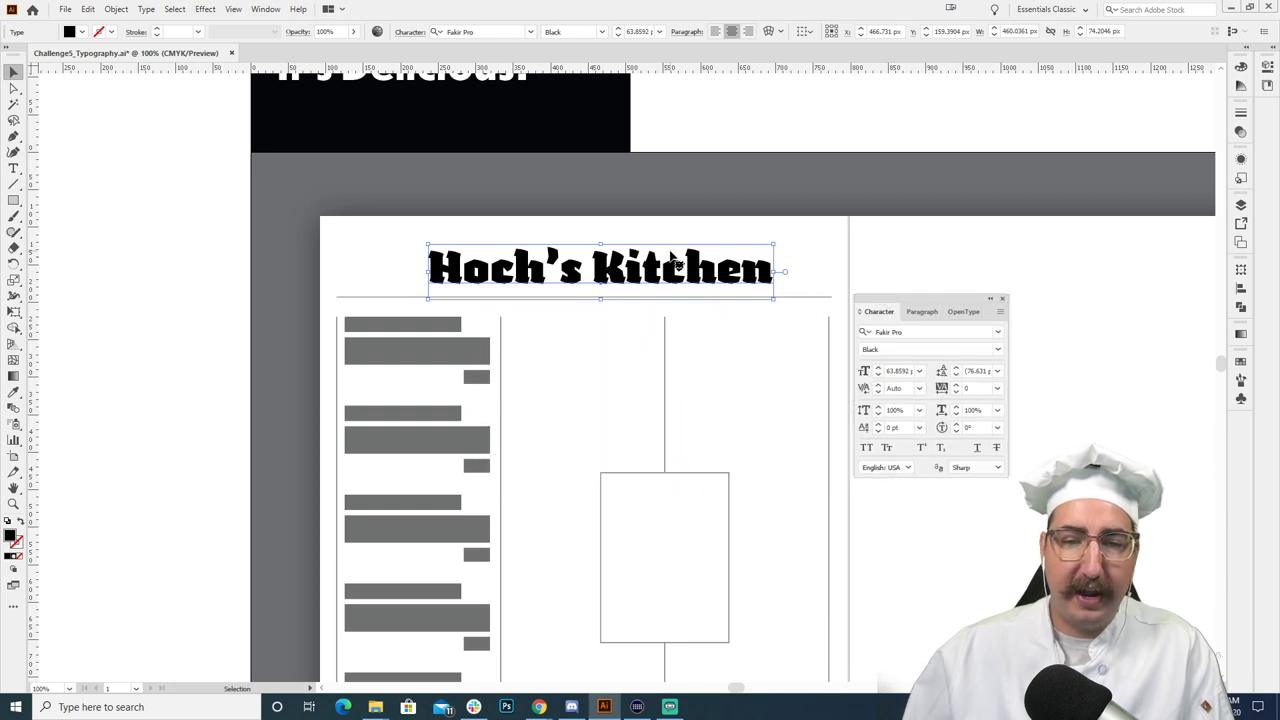
left_click_drag(654, 280, 648, 281)
key("s")
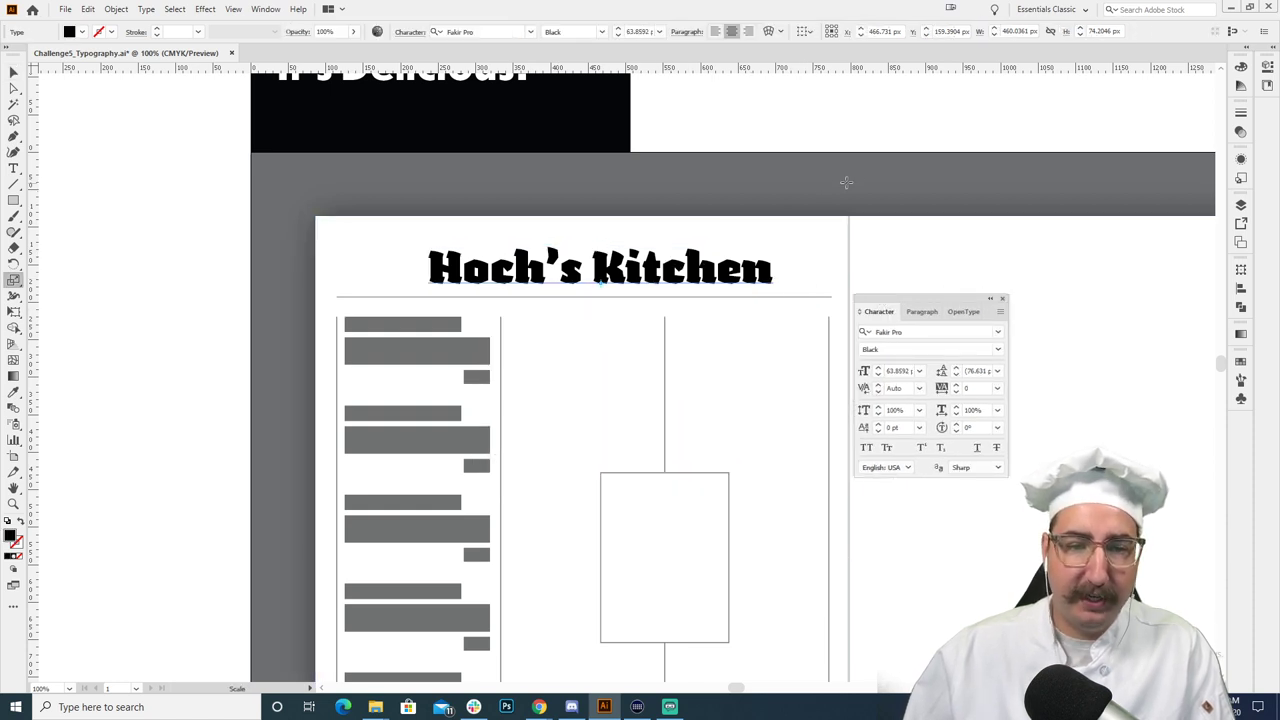
left_click_drag(915, 182, 921, 141)
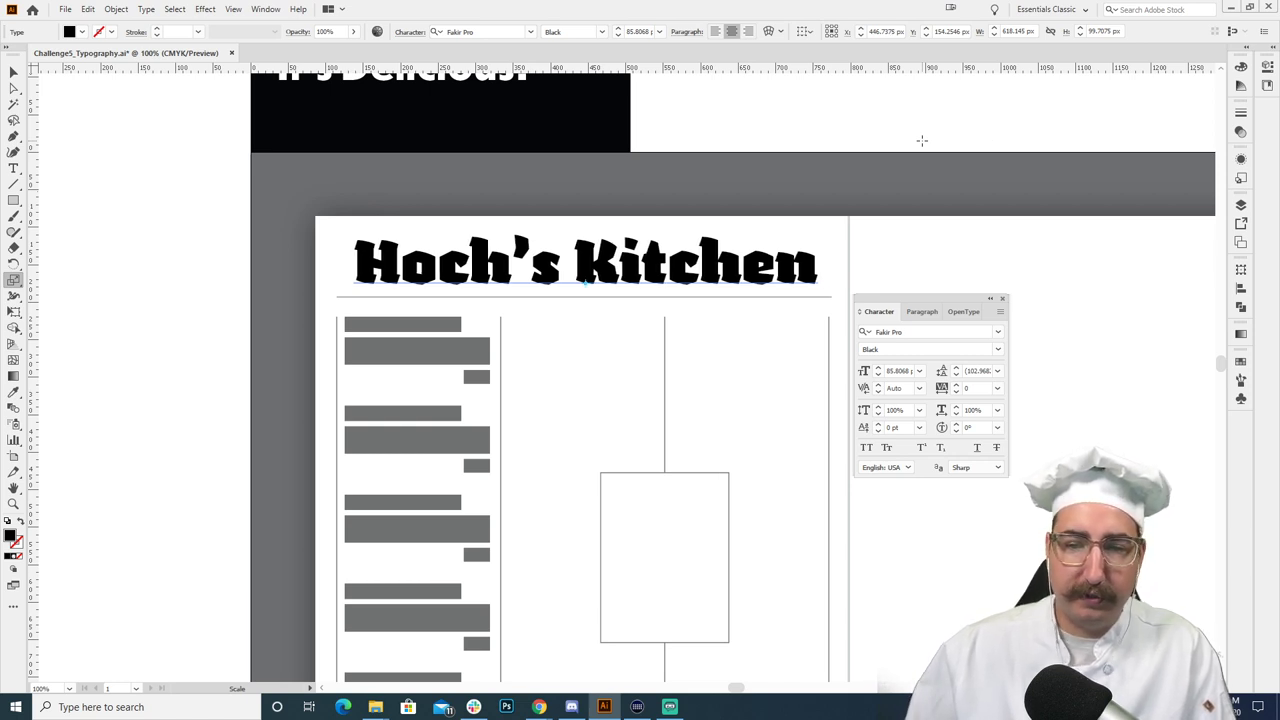
left_click_drag(991, 134, 1000, 121)
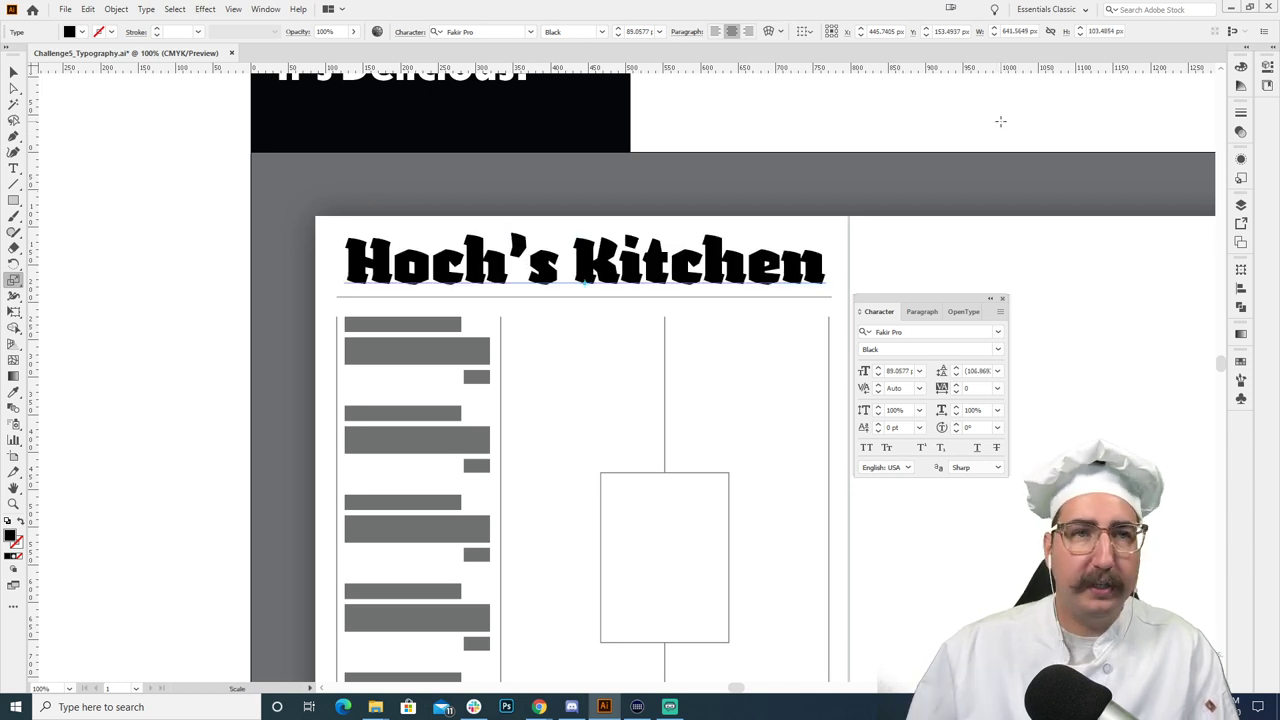
key("v")
left_click(201, 278)
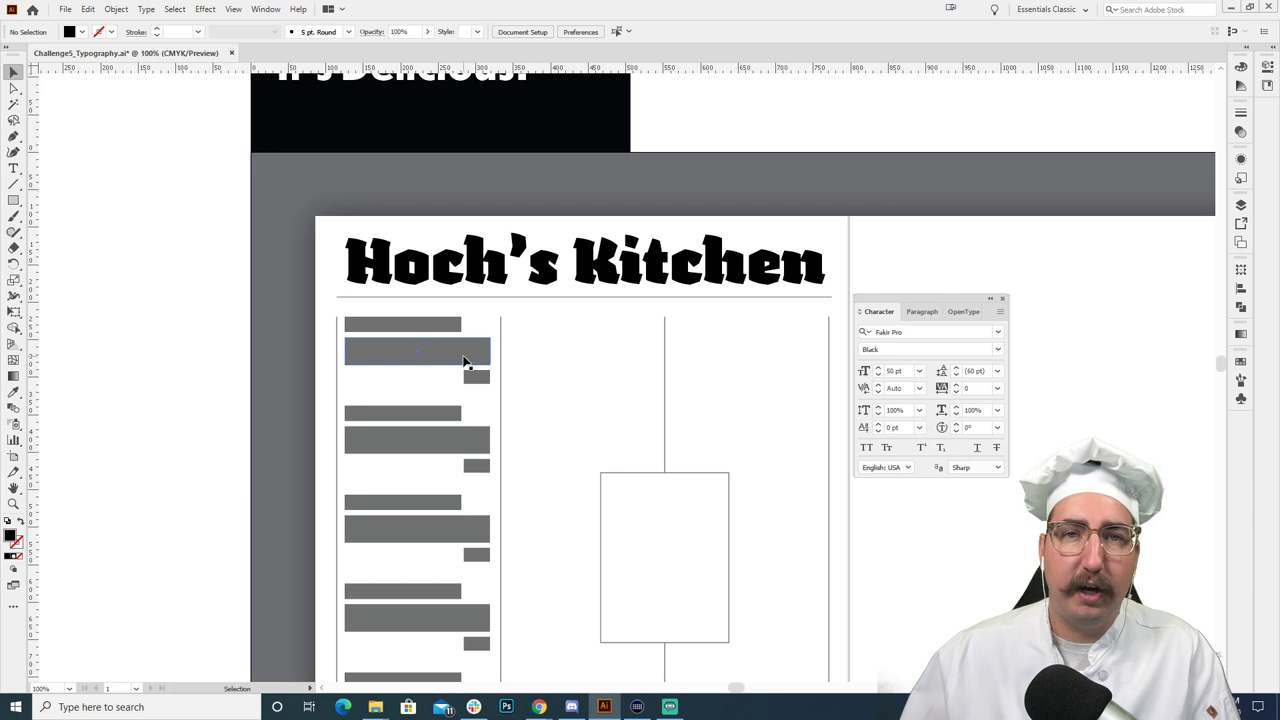
Step: Add a 'Heading 1' text on the blank canvas left of the menu
left_click_drag(464, 362, 789, 350)
key("t")
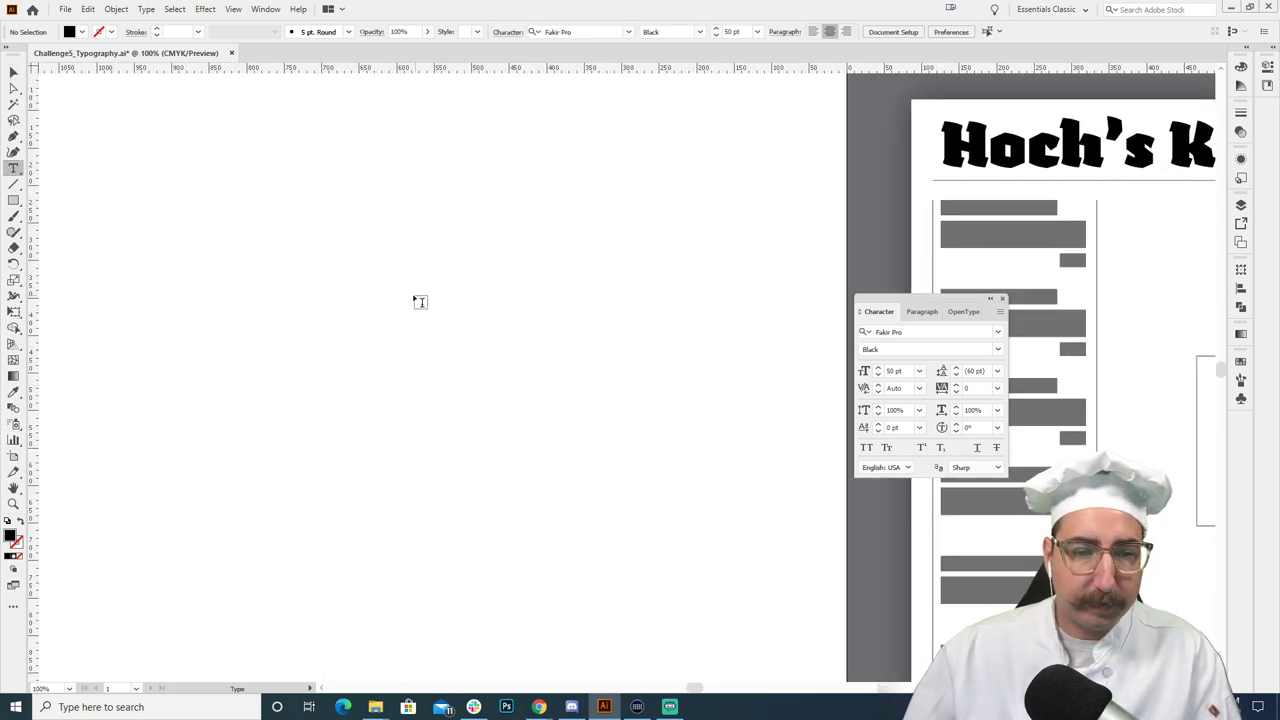
left_click(413, 298)
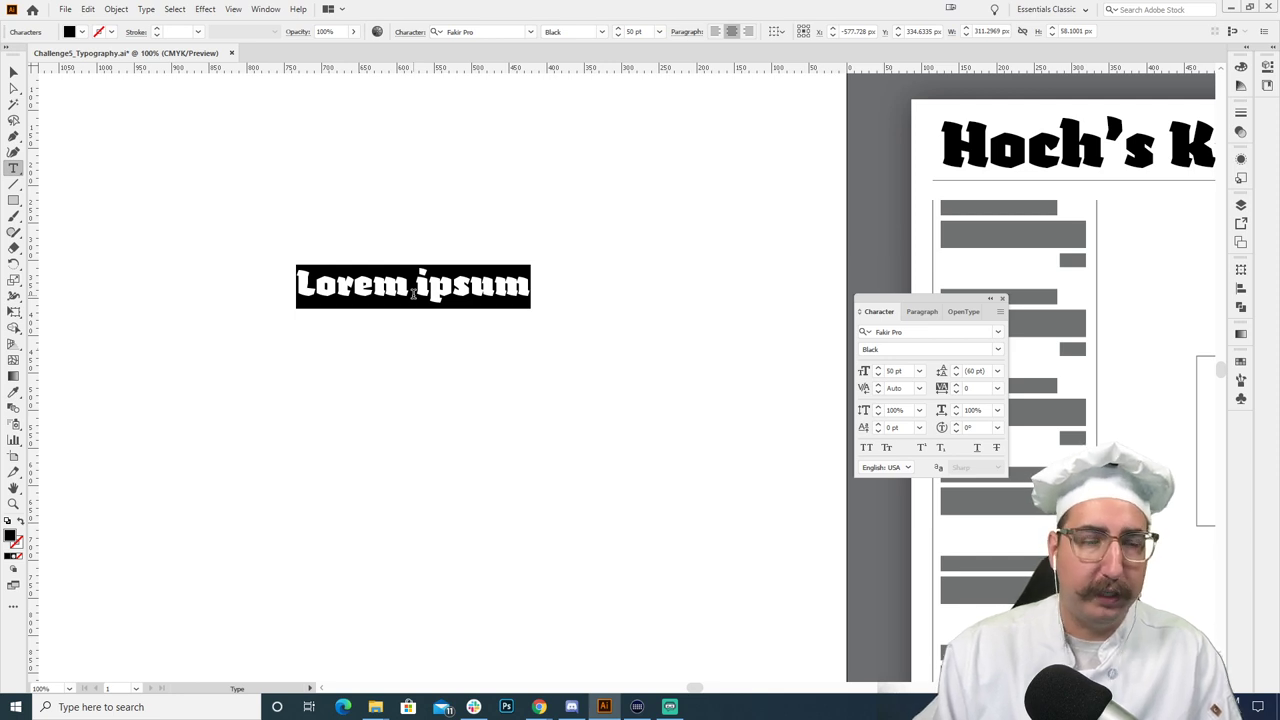
type("Heading 1")
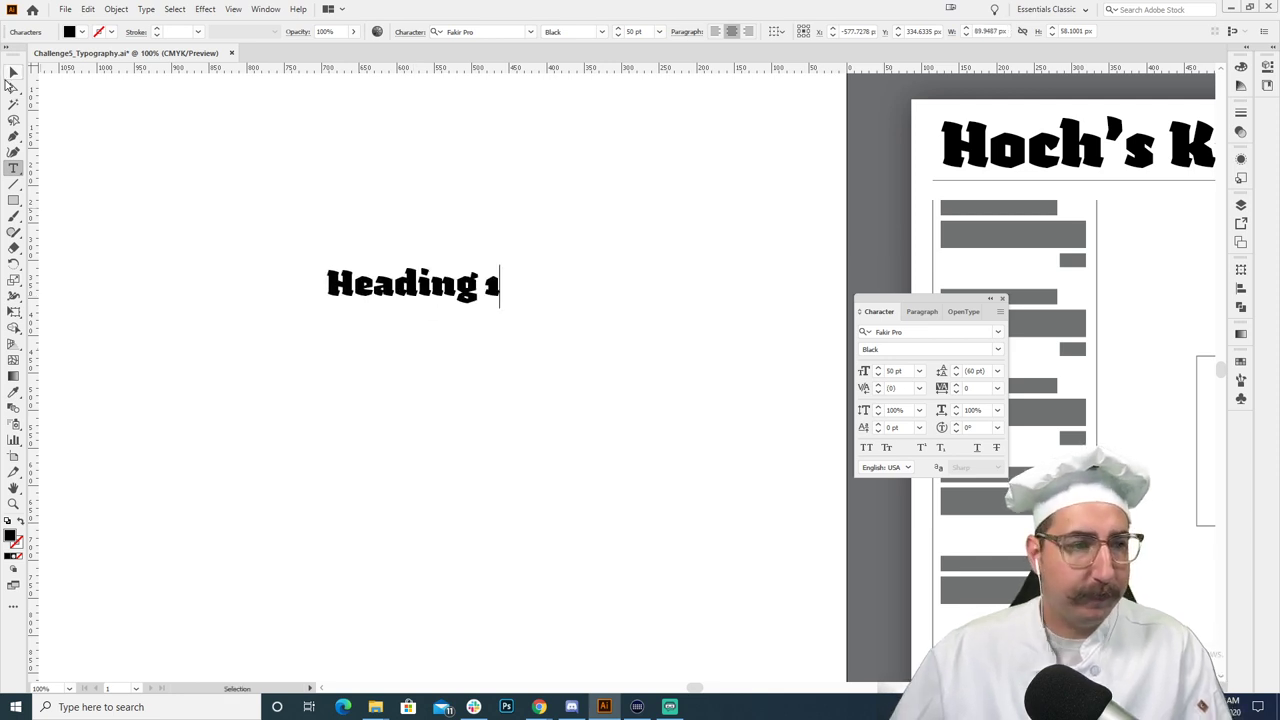
Step: Duplicate Heading 1 just below it and retype the copy as 'Subhead'
left_click(13, 73)
left_click_drag(405, 291, 405, 333)
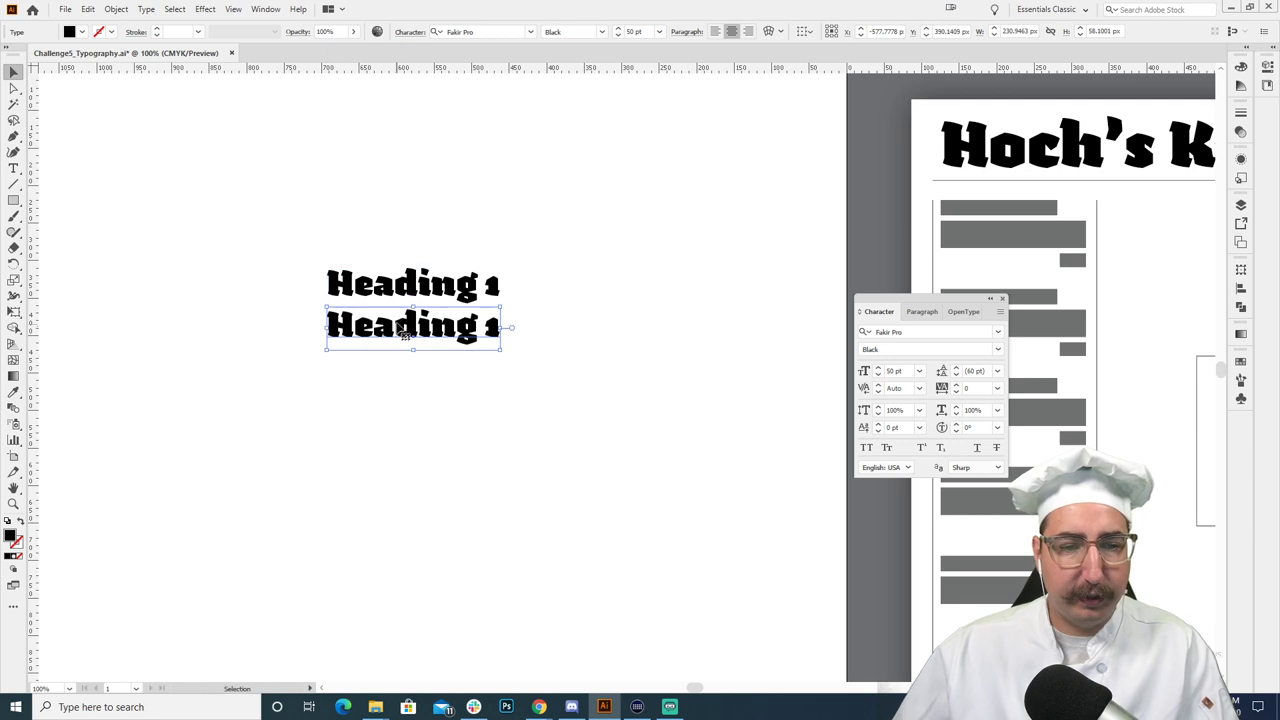
double_click(405, 330)
key("ctrl+a")
type("Su")
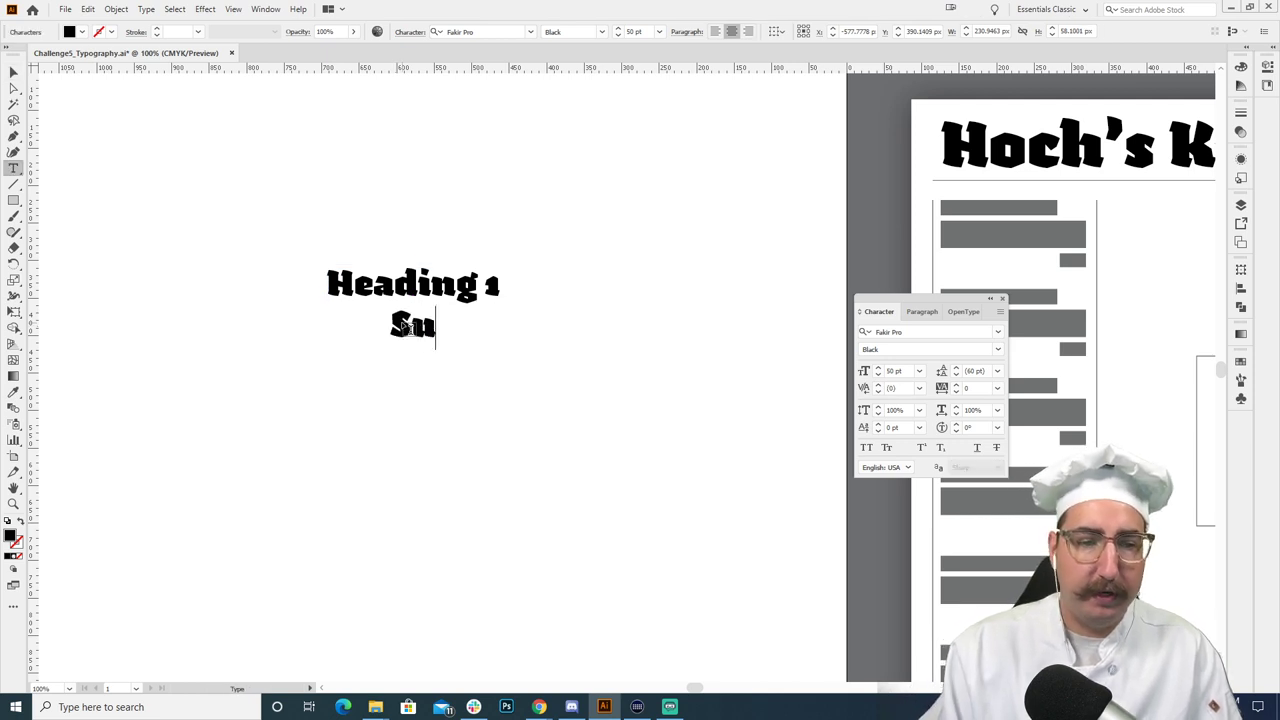
type("bhead")
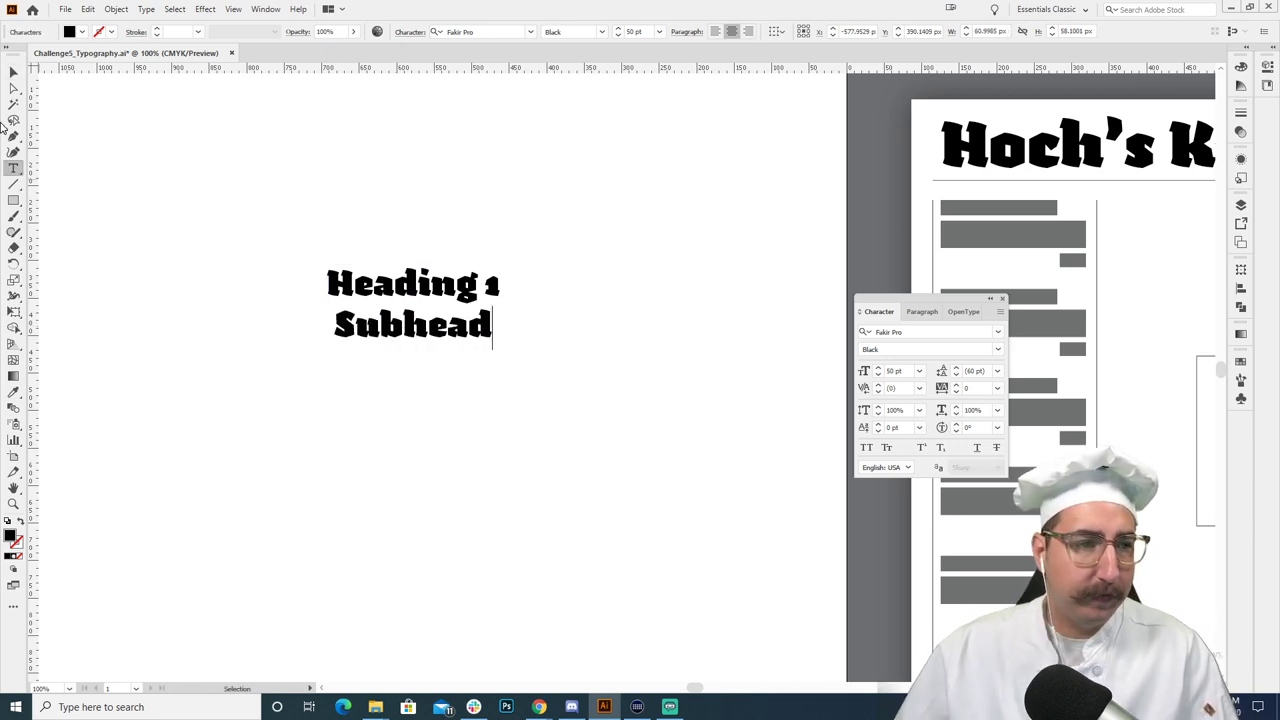
Step: Duplicate Subhead below it and retype the copy as 'Body Copy'
left_click(13, 73)
left_click(451, 345)
left_click_drag(451, 349, 463, 383)
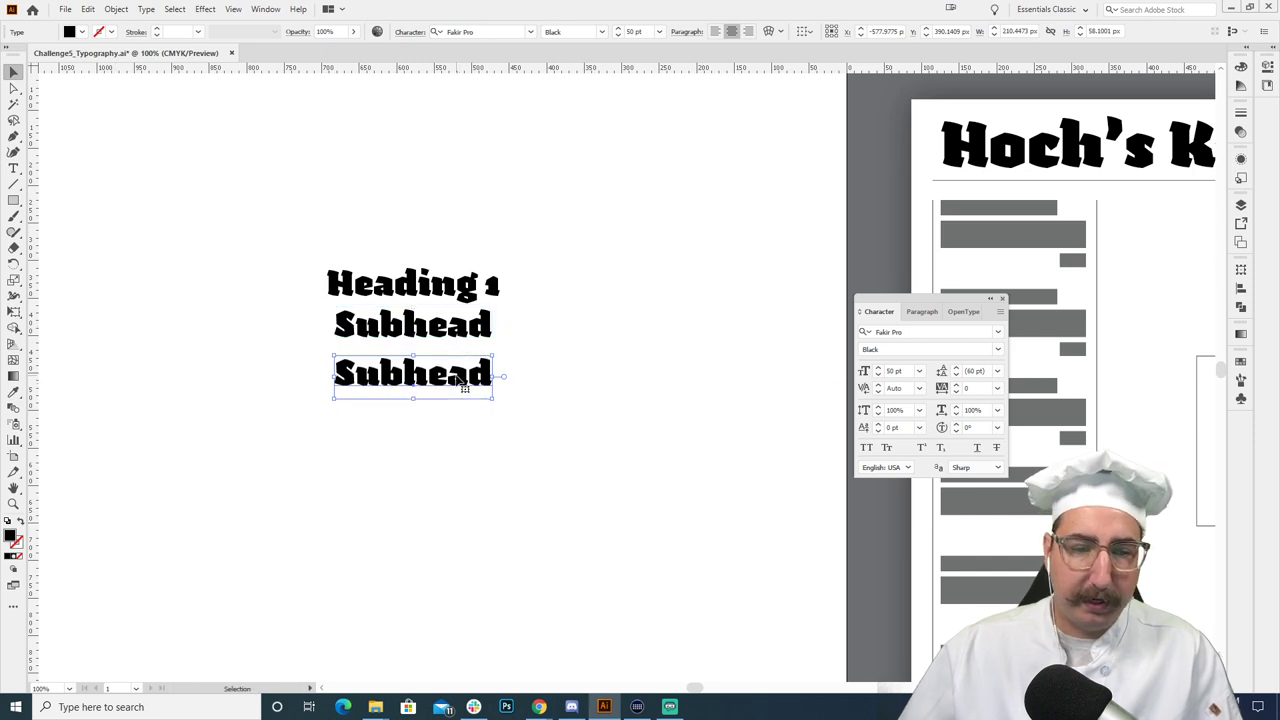
double_click(463, 383)
key("ctrl+a")
type("Body B")
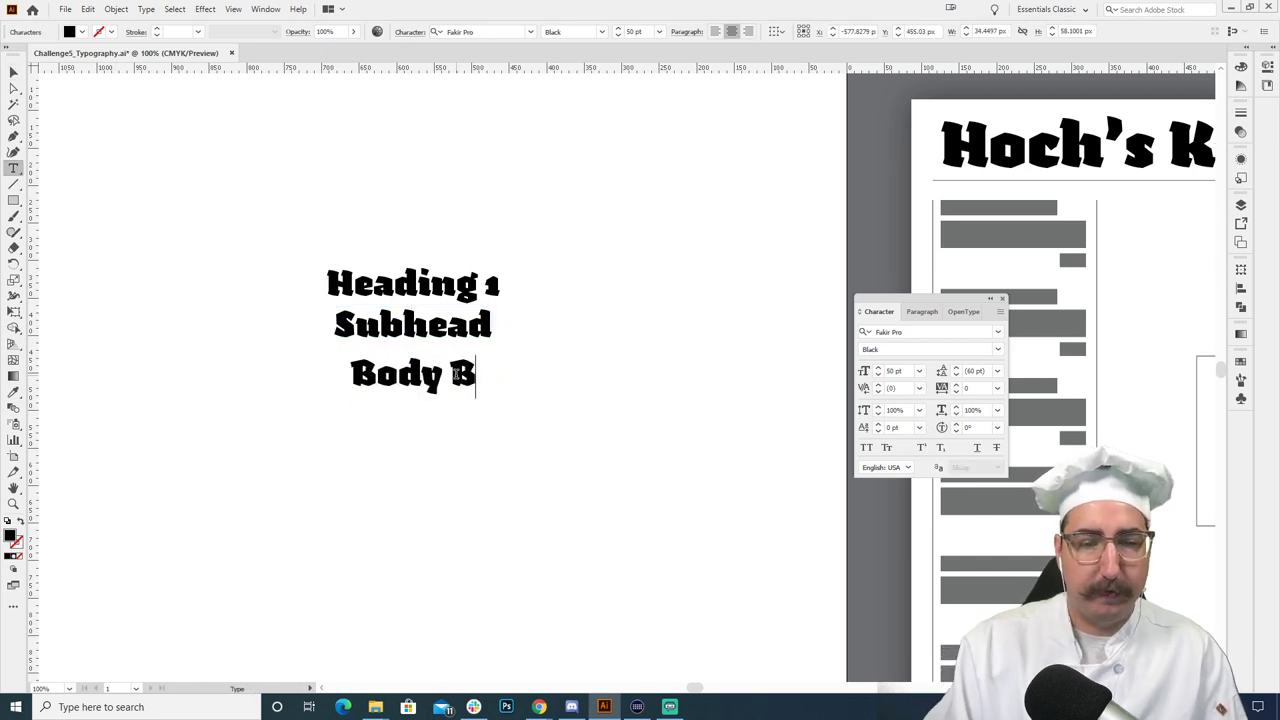
key("BackSpace")
key("BackSpace")
type("Copy")
key("Escape")
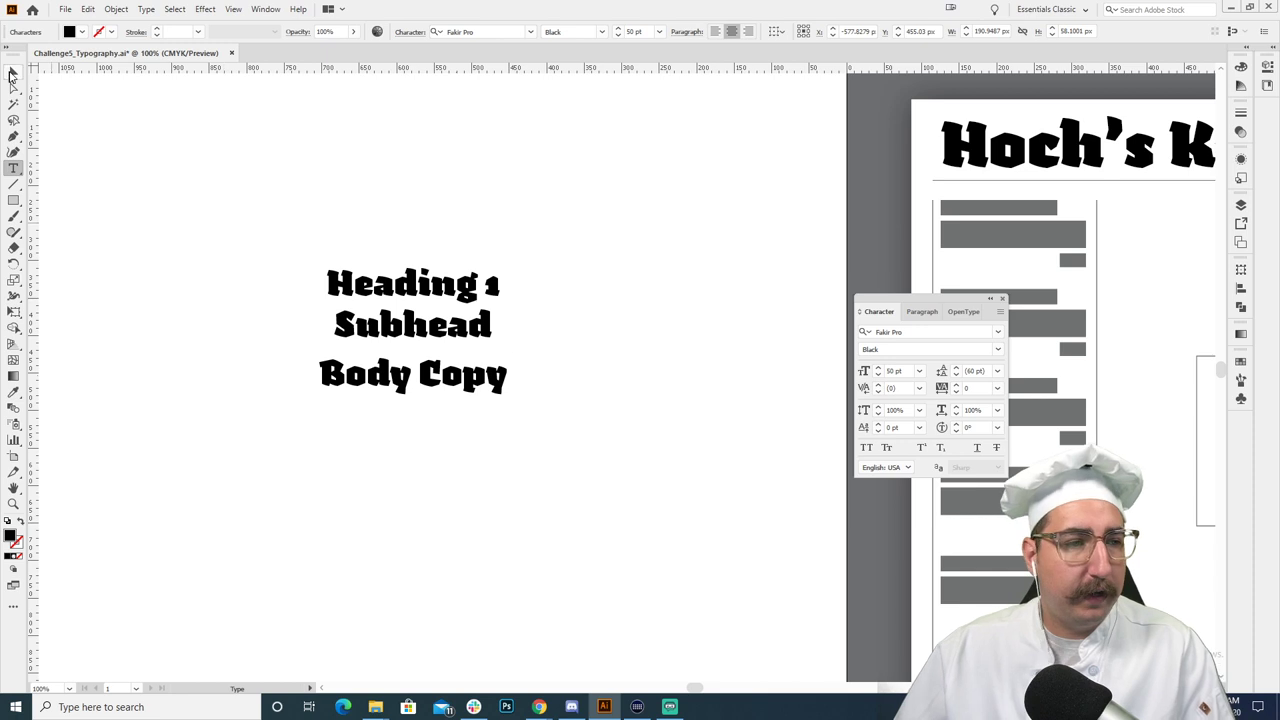
Step: Left-align the three sample texts and move Body Copy up closer to Subhead
left_click_drag(231, 214, 546, 526)
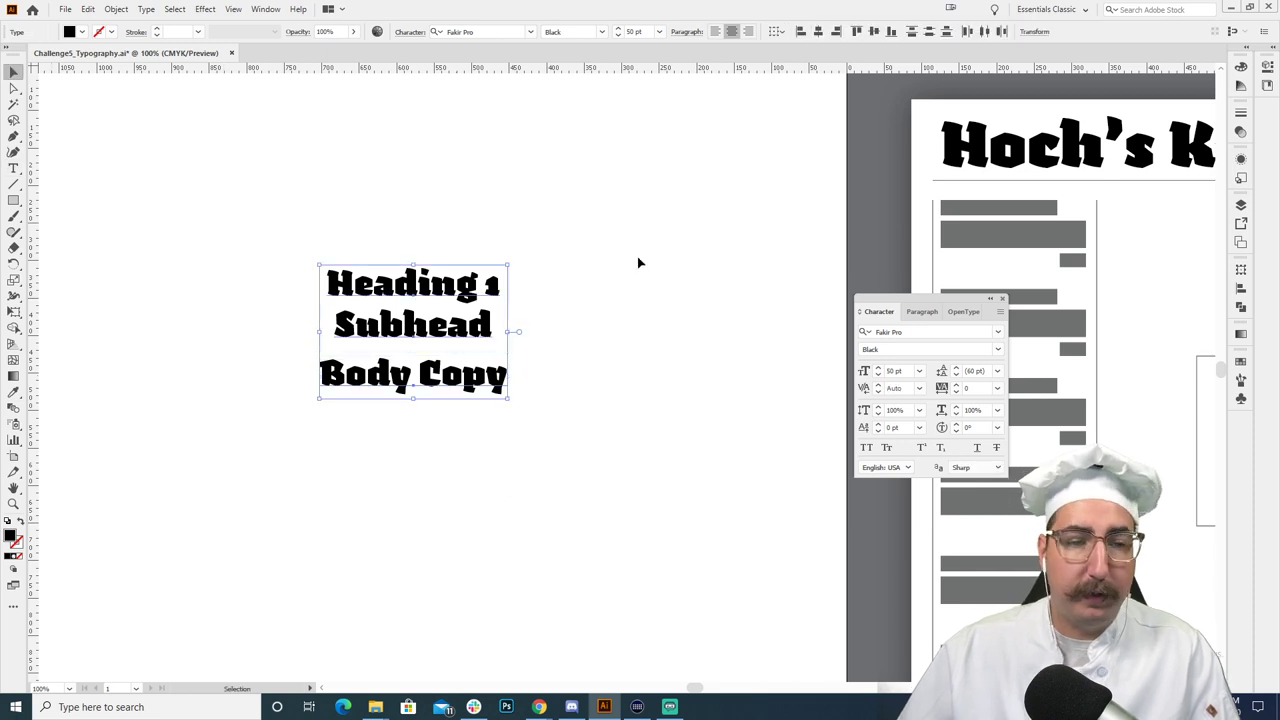
left_click(717, 32)
left_click(528, 191)
left_click_drag(536, 382, 536, 371)
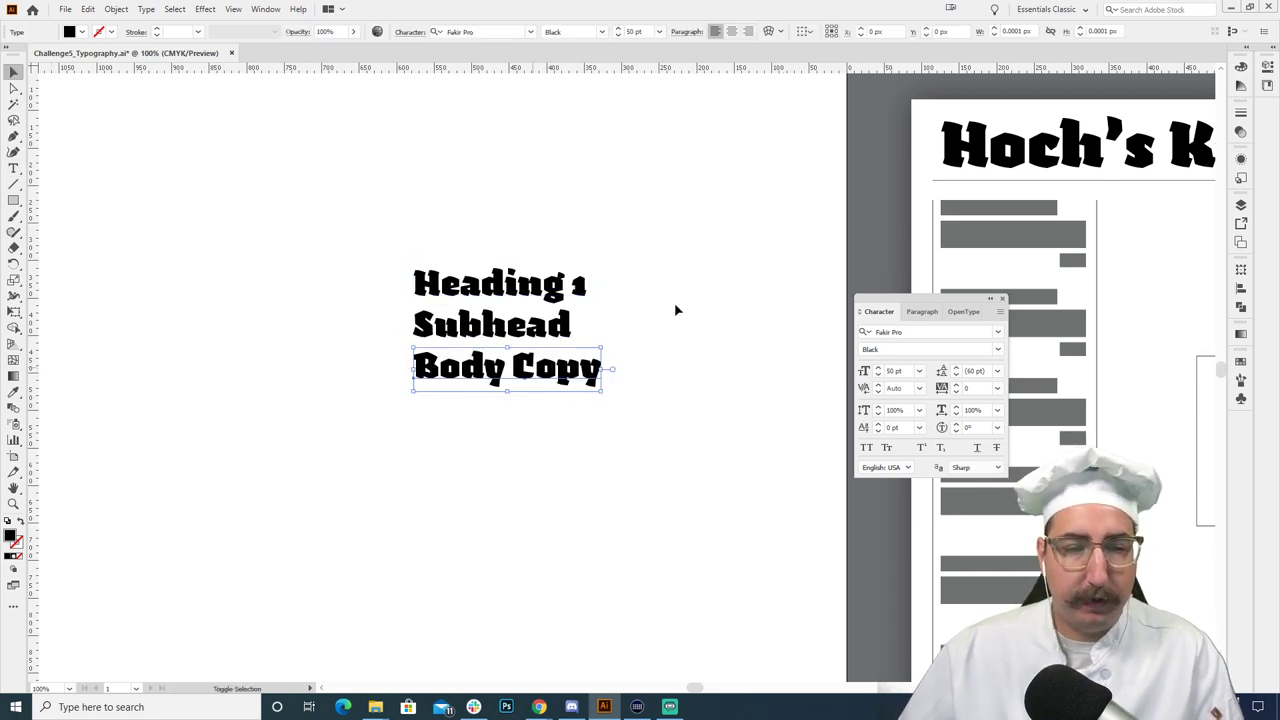
Step: Zoom in on the samples, select Heading 1, and move the Character panel beside it
left_click(674, 306)
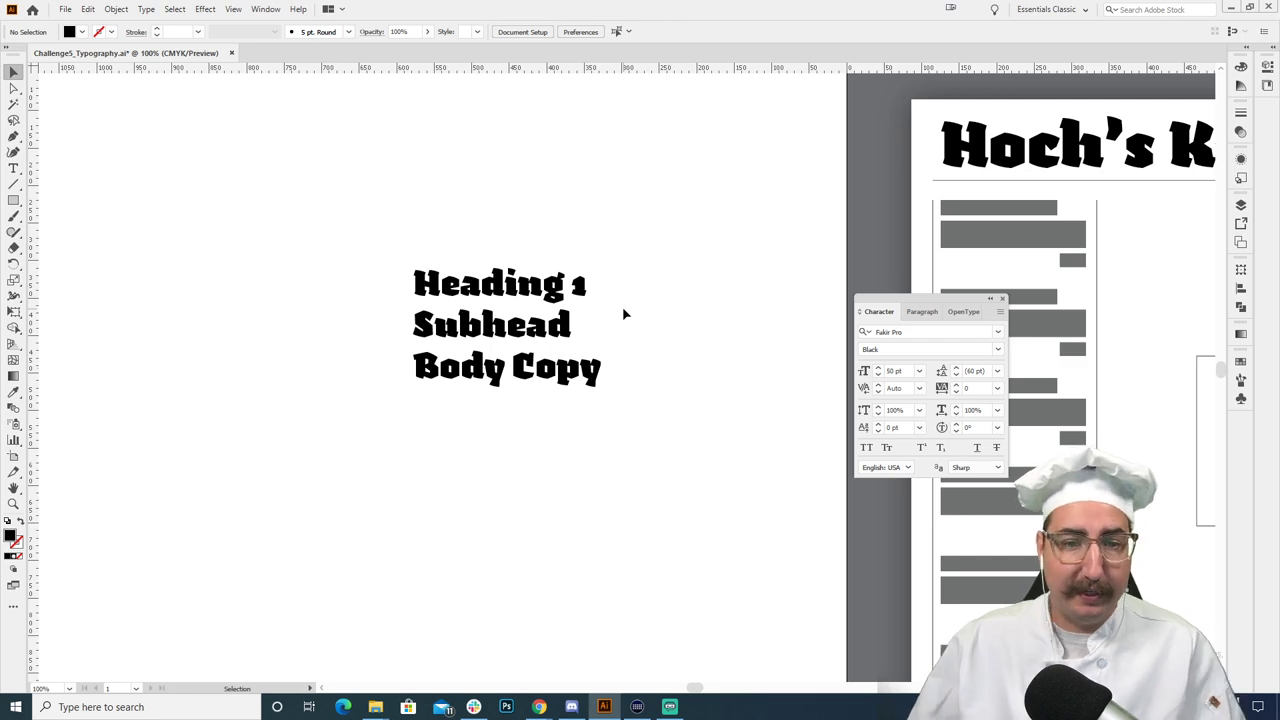
left_click(651, 354, "ctrl")
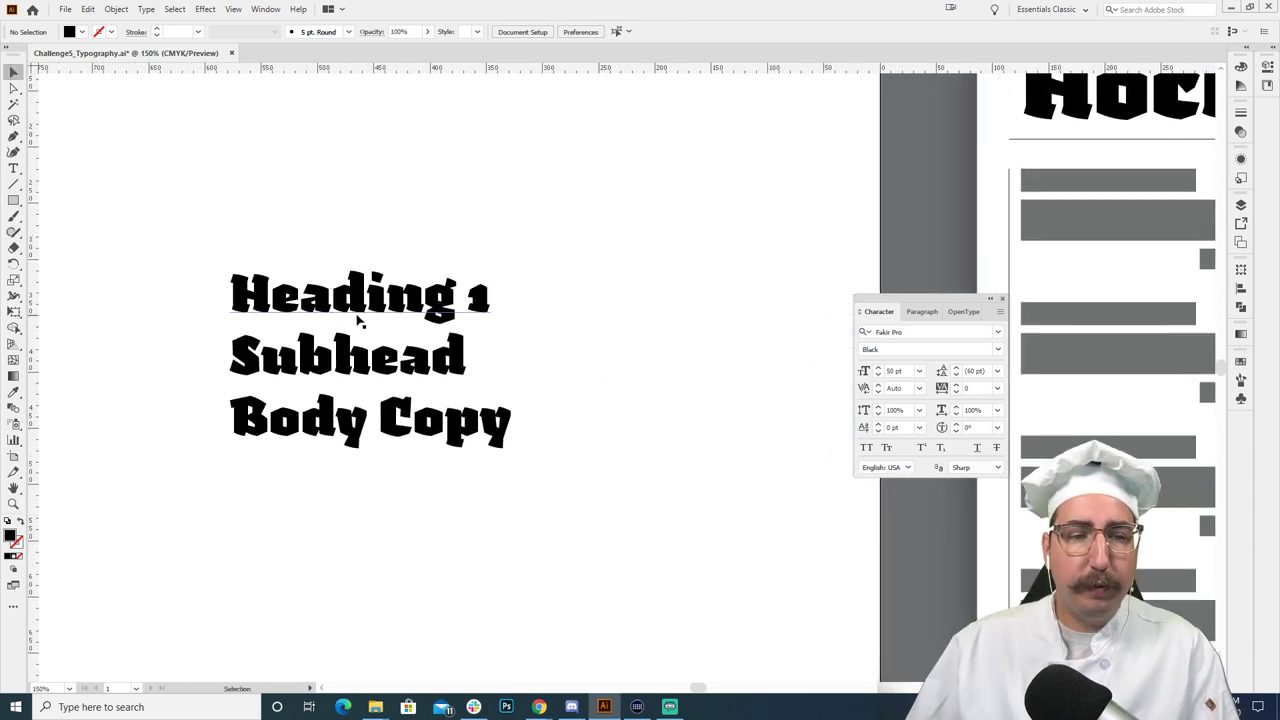
left_click(360, 318)
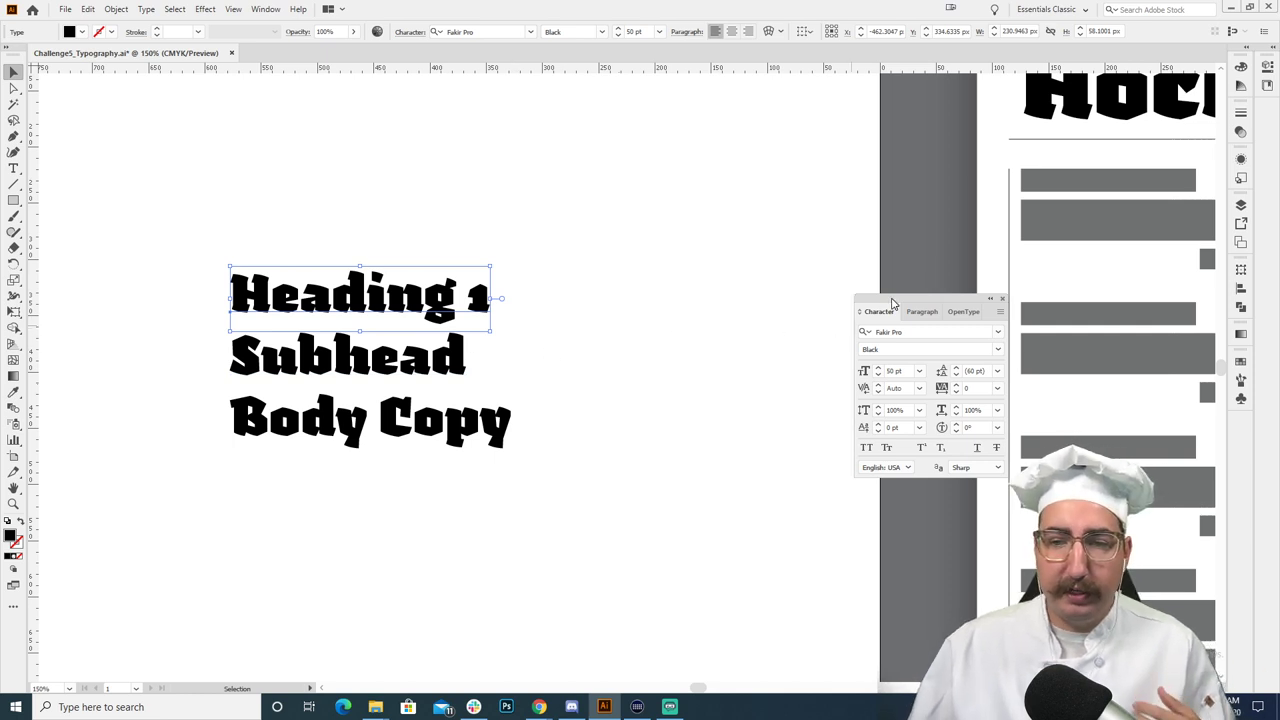
left_click_drag(892, 302, 574, 149)
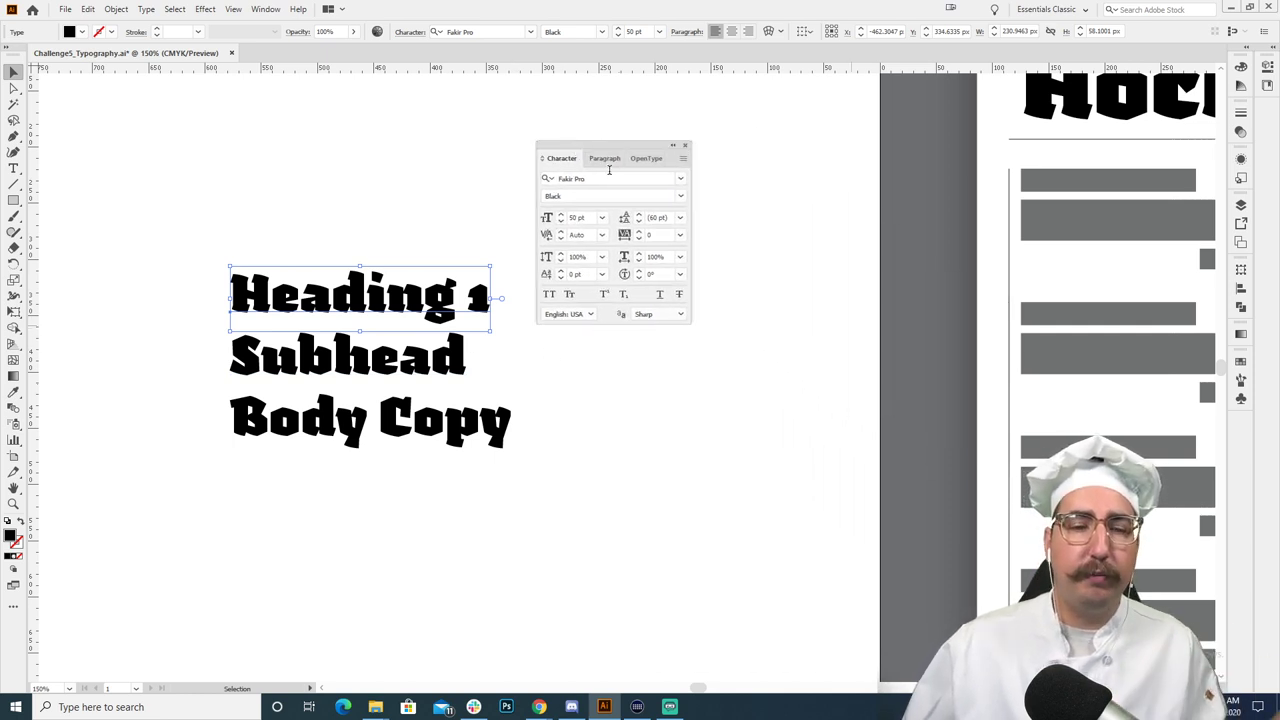
Step: Clear the font filters for Heading 1 and filter to Serif, High Contrast fonts
left_click(680, 178)
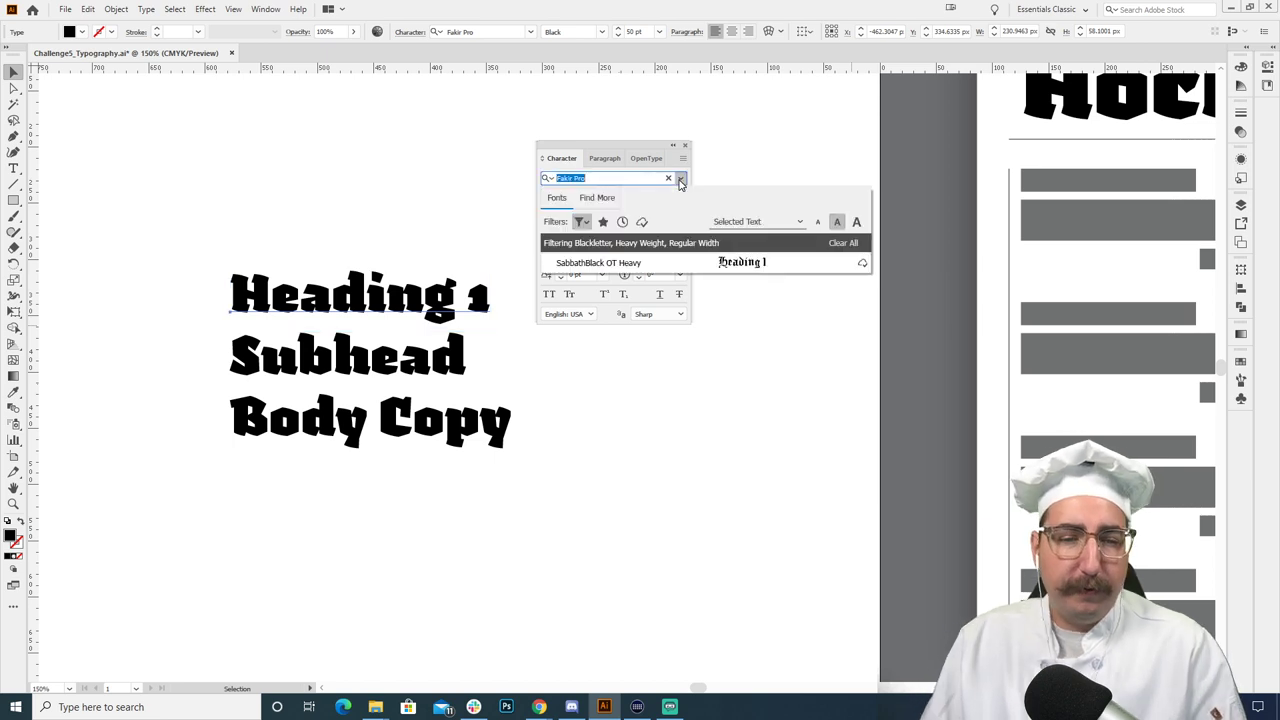
left_click(584, 226)
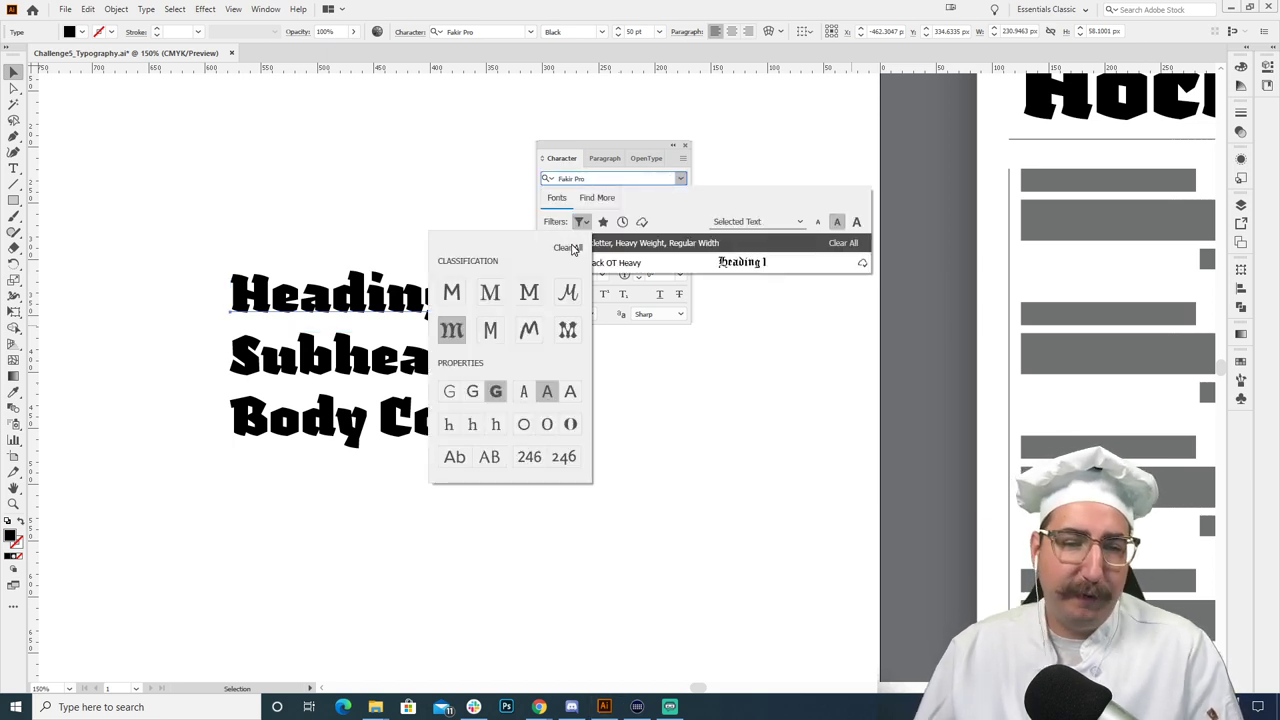
left_click(573, 248)
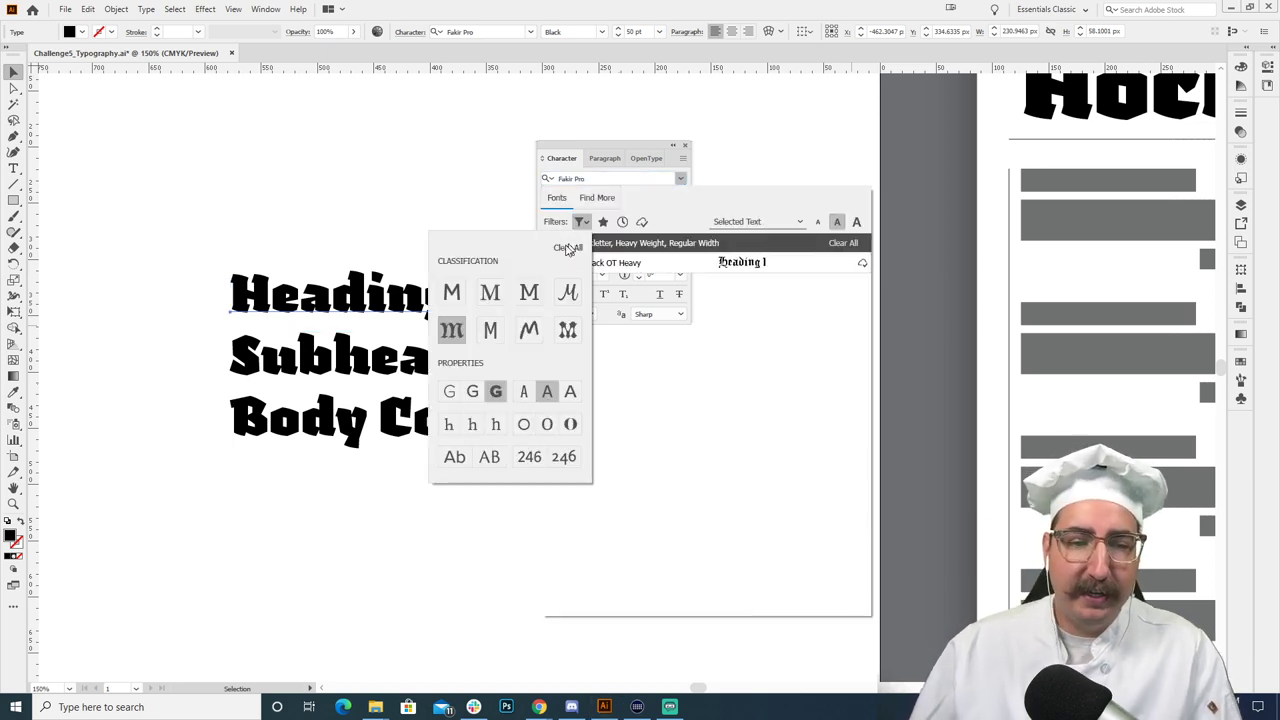
left_click(493, 292)
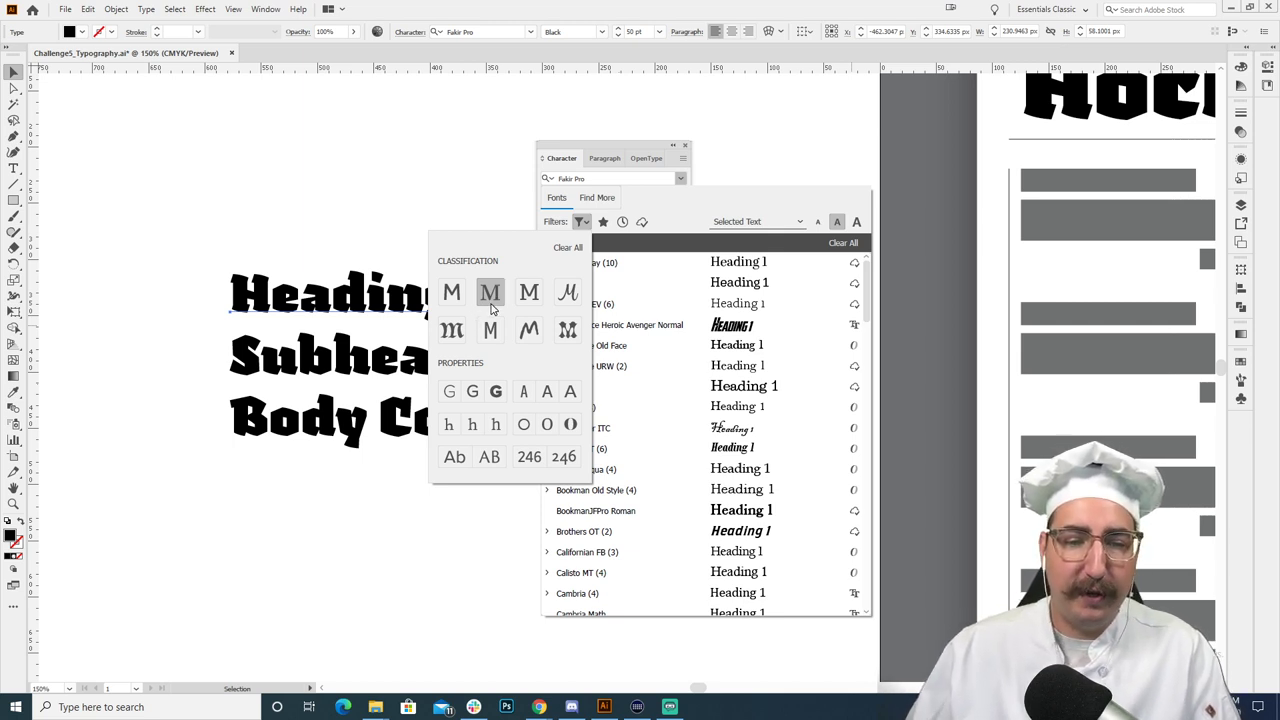
left_click(570, 425)
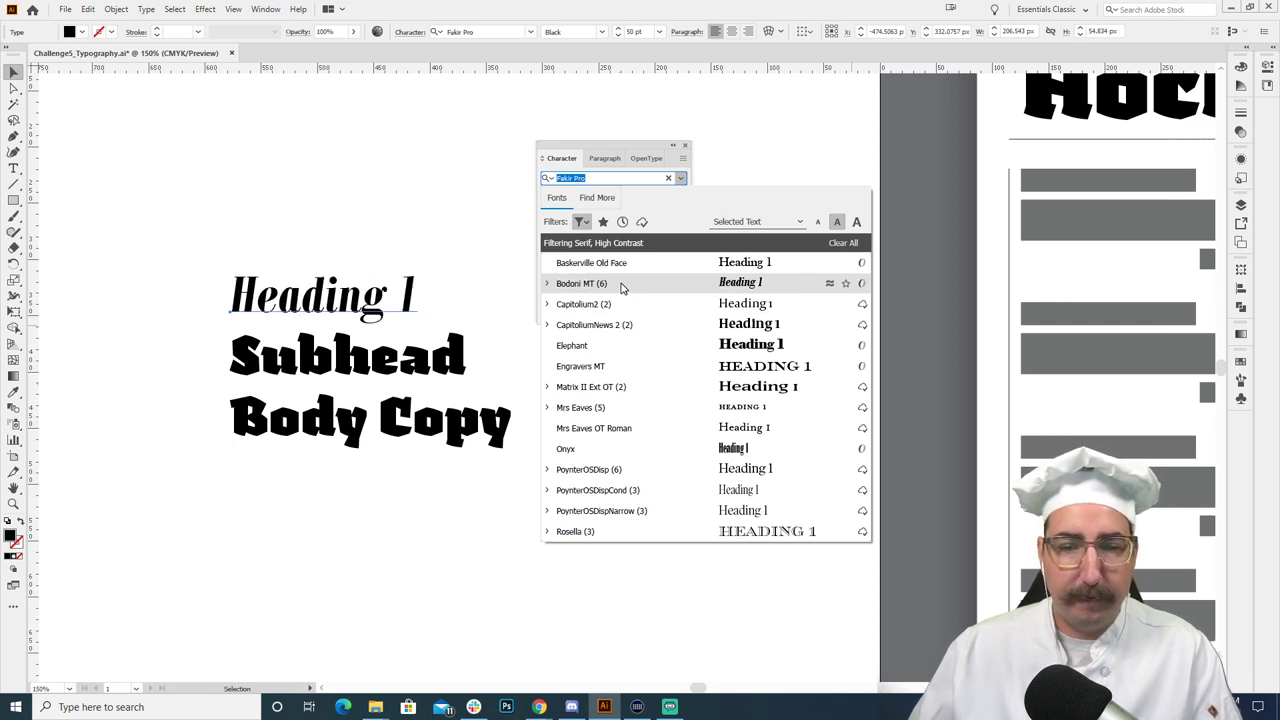
left_click(547, 283)
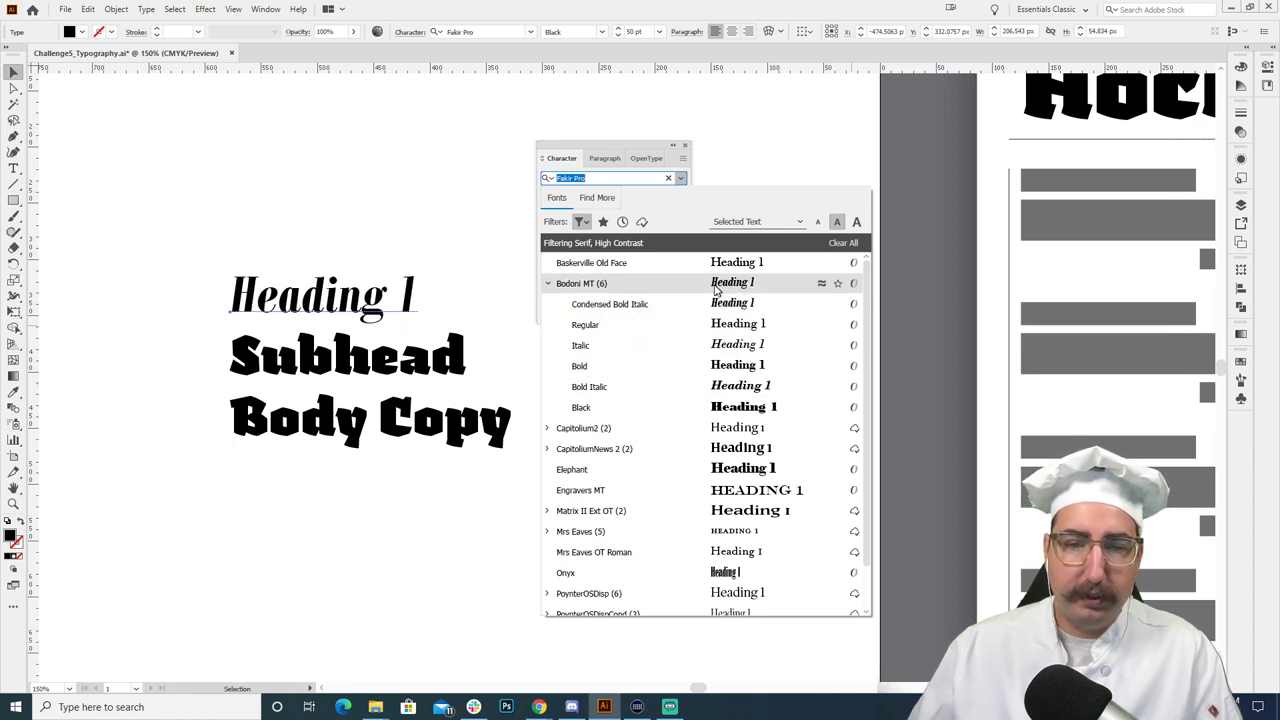
Step: Browse the Find More Adobe Fonts and activate Bely Display
left_click(603, 201)
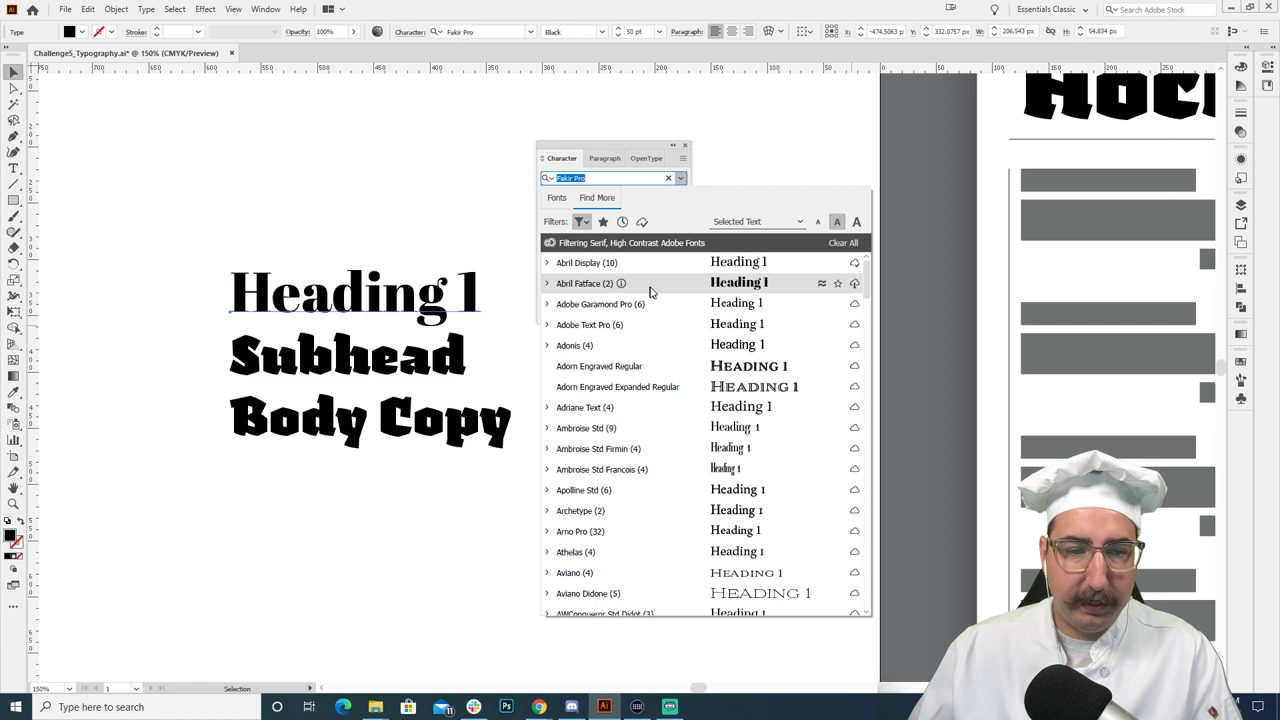
scroll(648, 435, "down", 3)
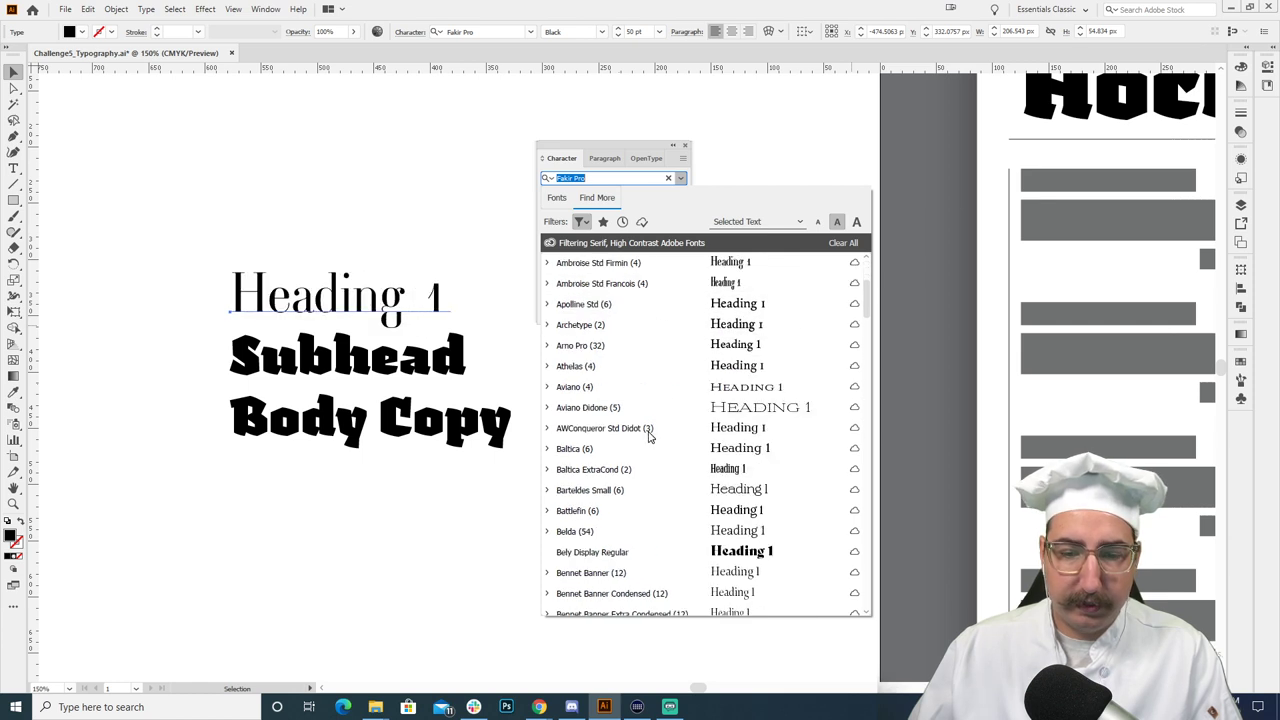
scroll(648, 435, "down", 2)
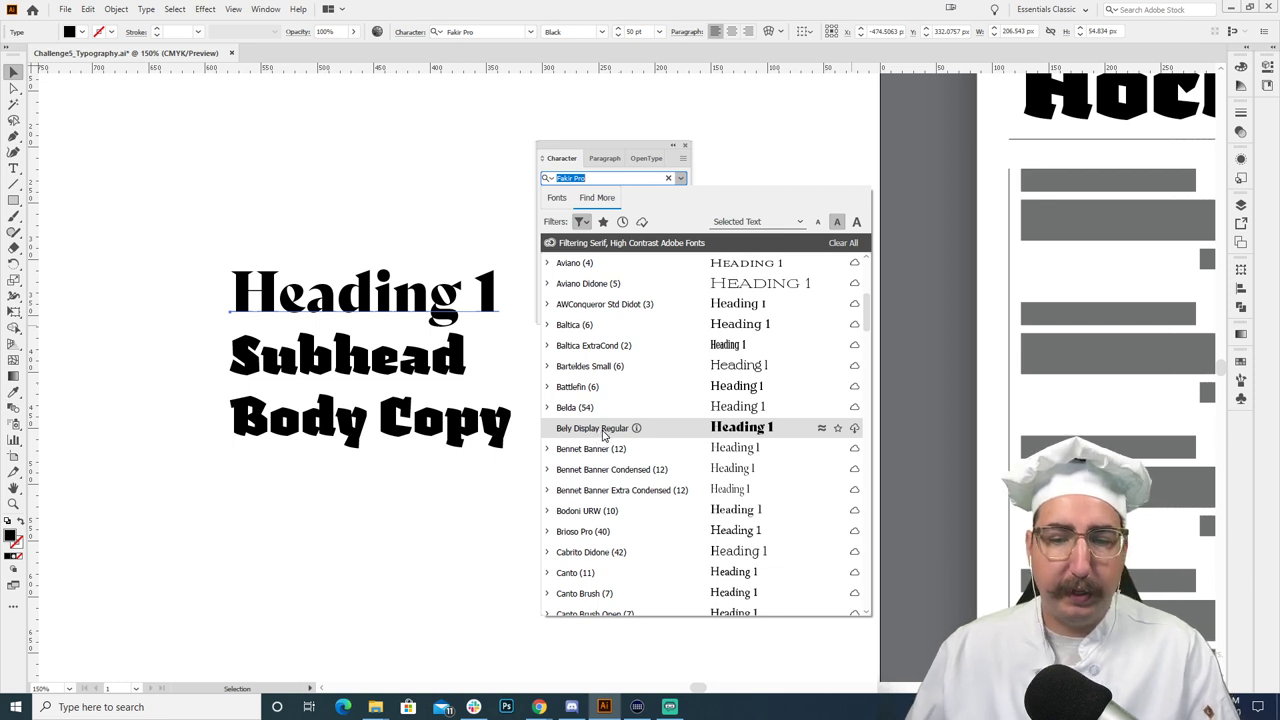
left_click(853, 430)
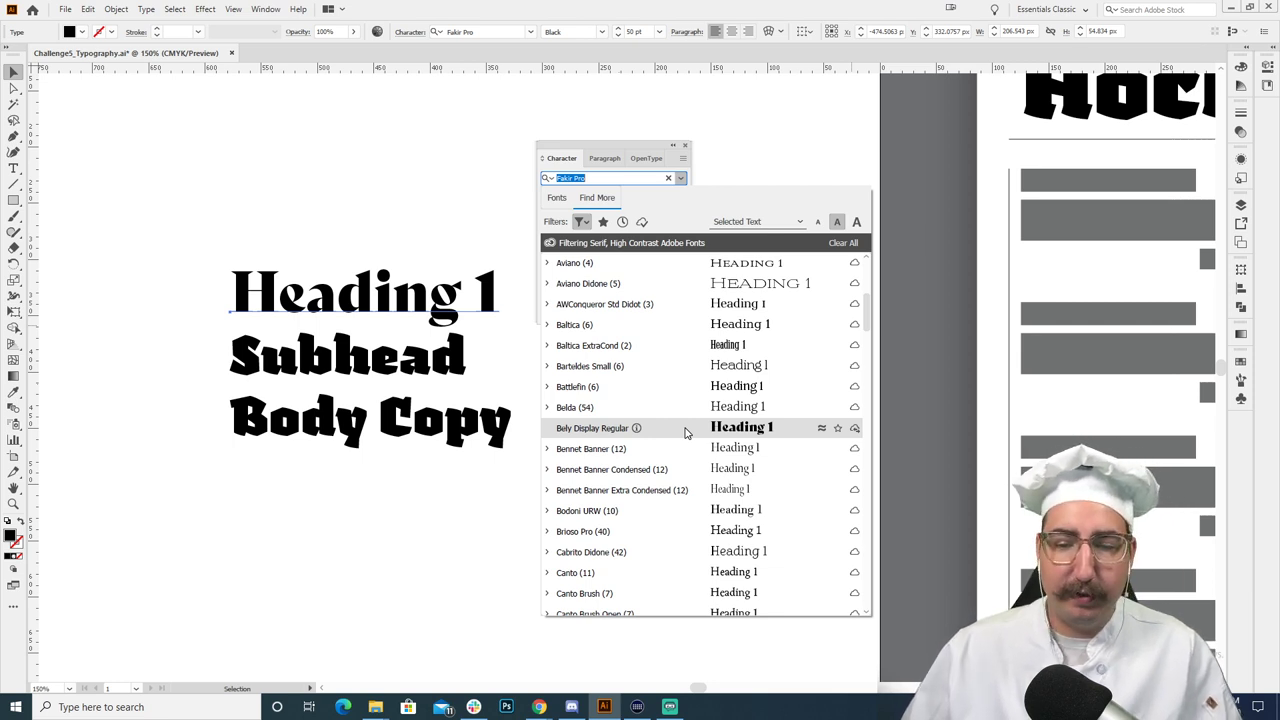
key("BackSpace")
Step: Apply Bely Display to Heading 1, dismiss the missing-symbol warning, and deselect
left_click(686, 432)
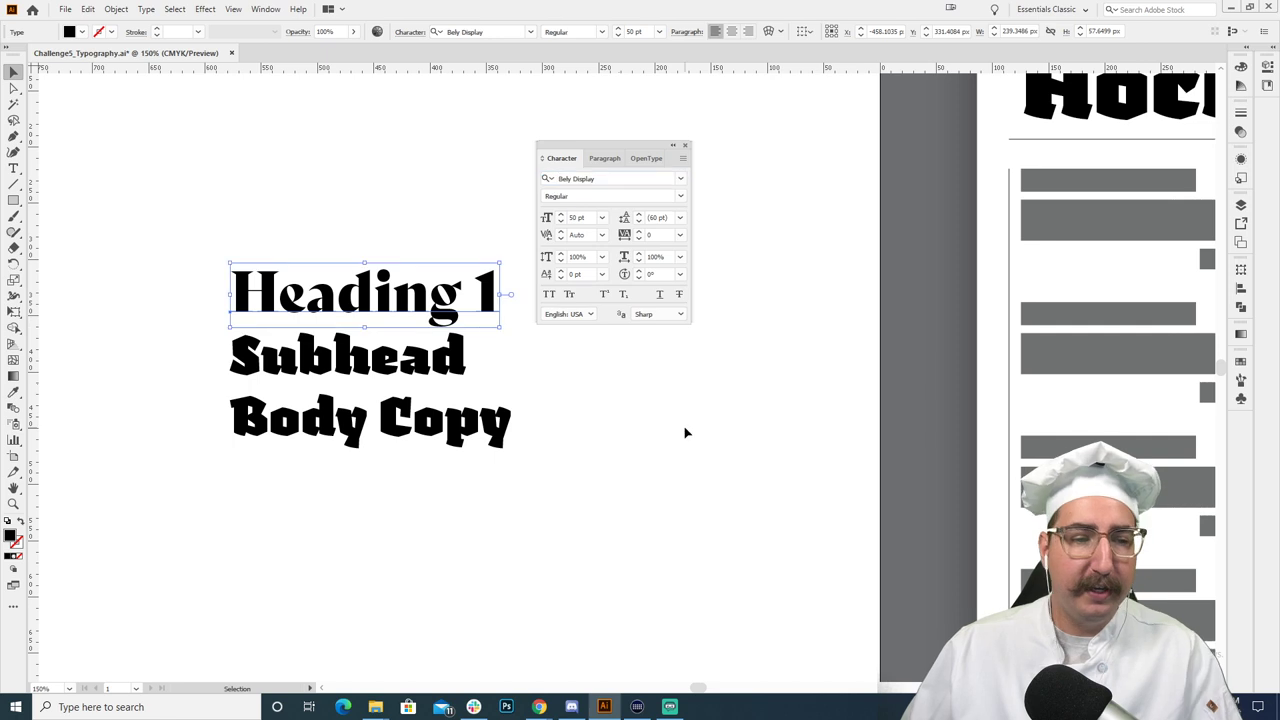
key("Escape")
key("shift+s")
left_click(480, 225)
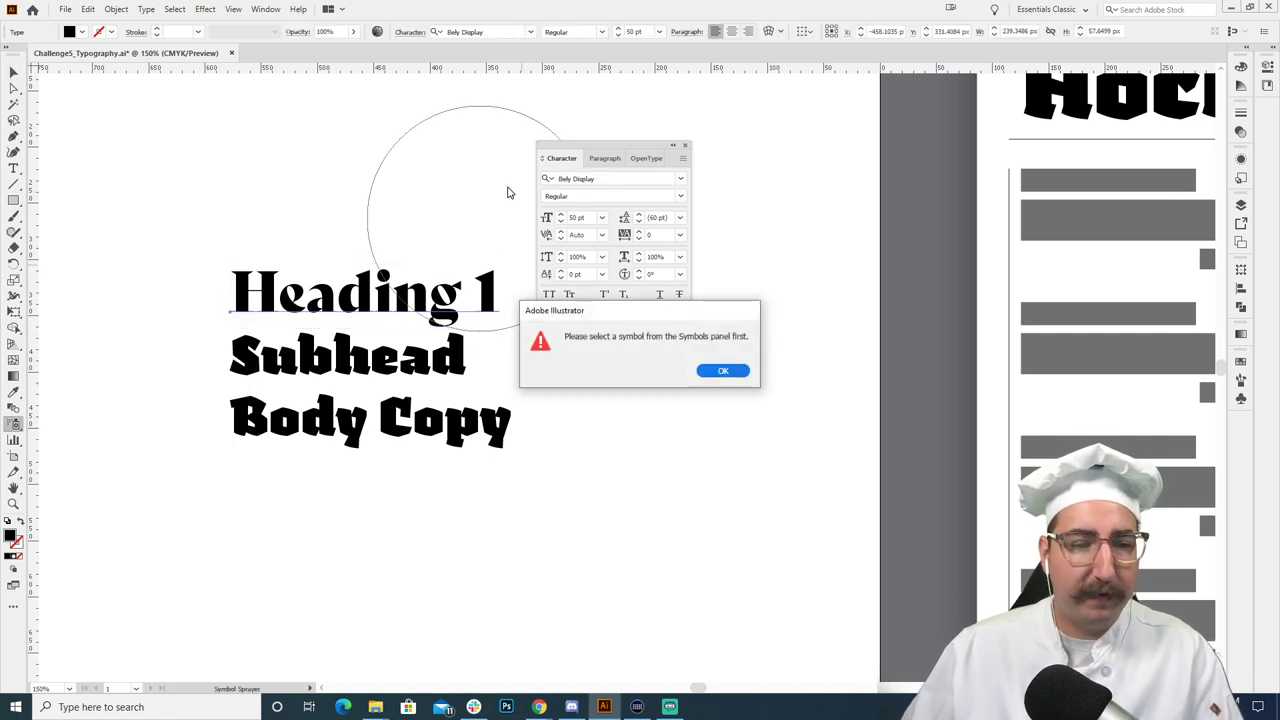
left_click(738, 374)
mouse_move(757, 294)
left_mouse_down()
mouse_move(527, 324)
mouse_move(770, 310)
left_mouse_up()
key("v")
left_click(321, 177)
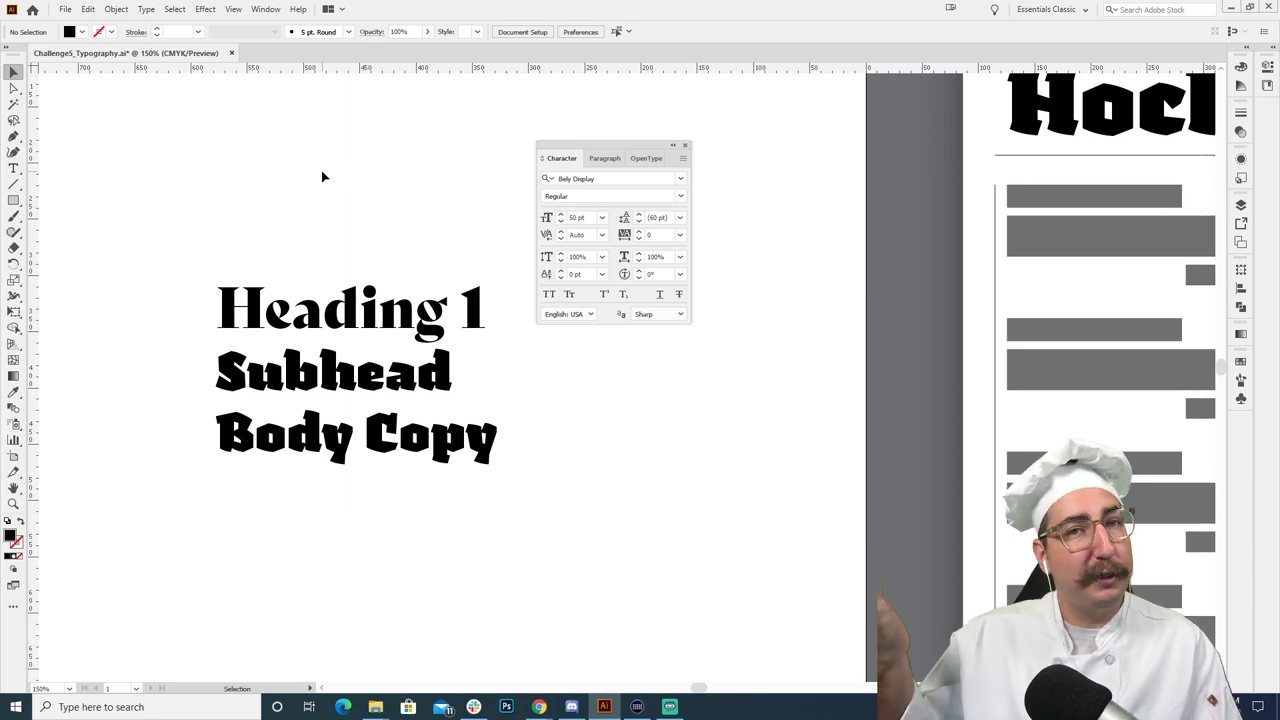
Step: Zoom to 200% on the sample lines, move the Character panel beside the artboard edge, and select Subhead
key("z")
left_click(457, 343)
left_click_drag(455, 425, 304, 276)
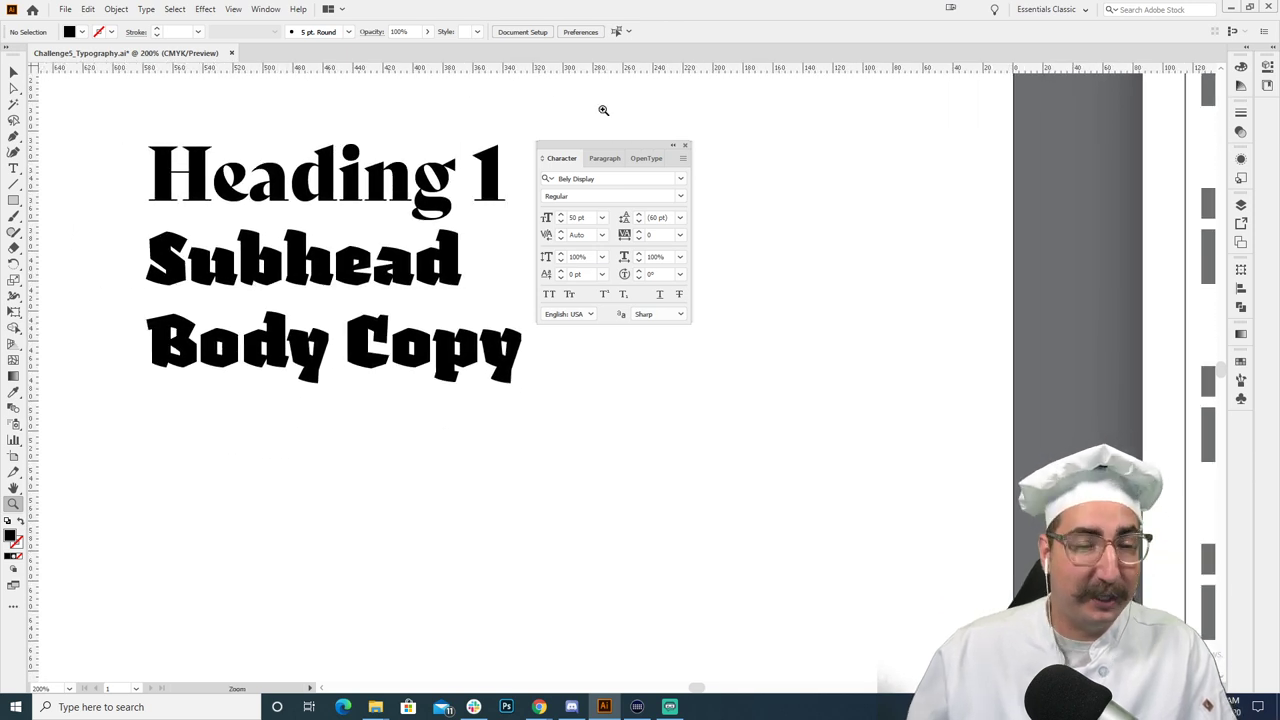
left_click_drag(604, 158, 916, 215)
left_click_drag(628, 220, 688, 276)
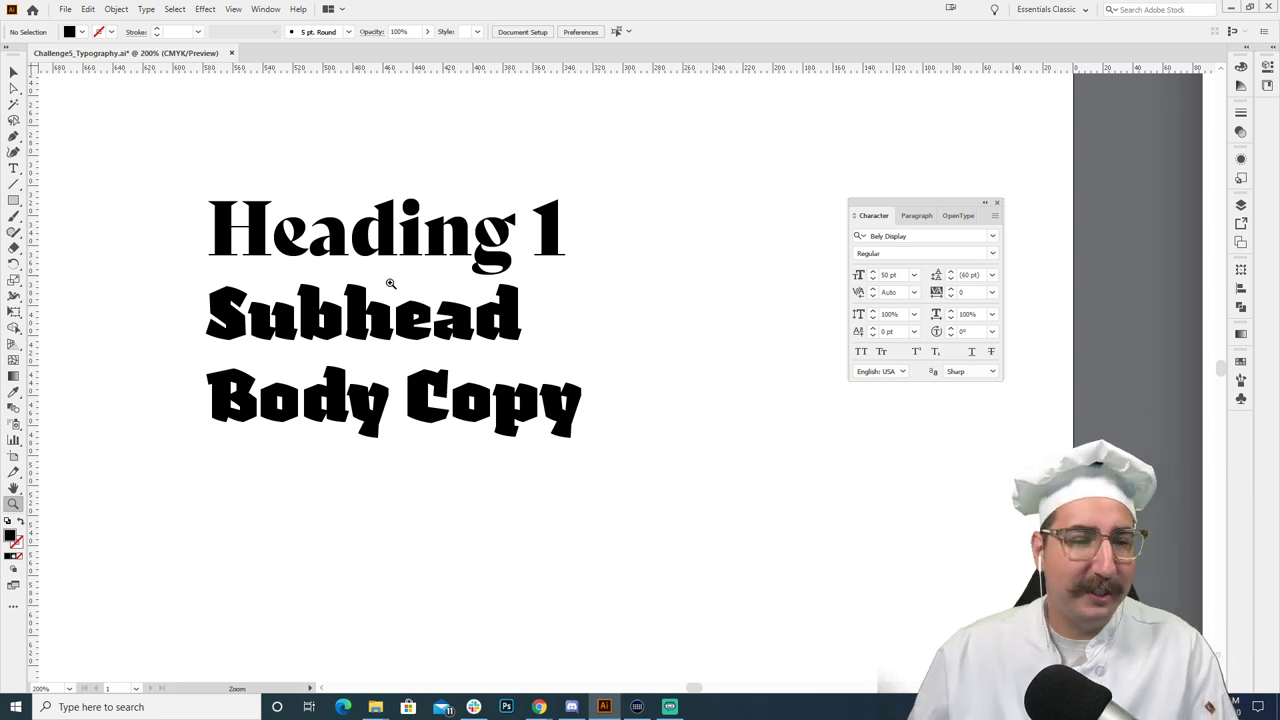
key("v")
left_click(380, 300)
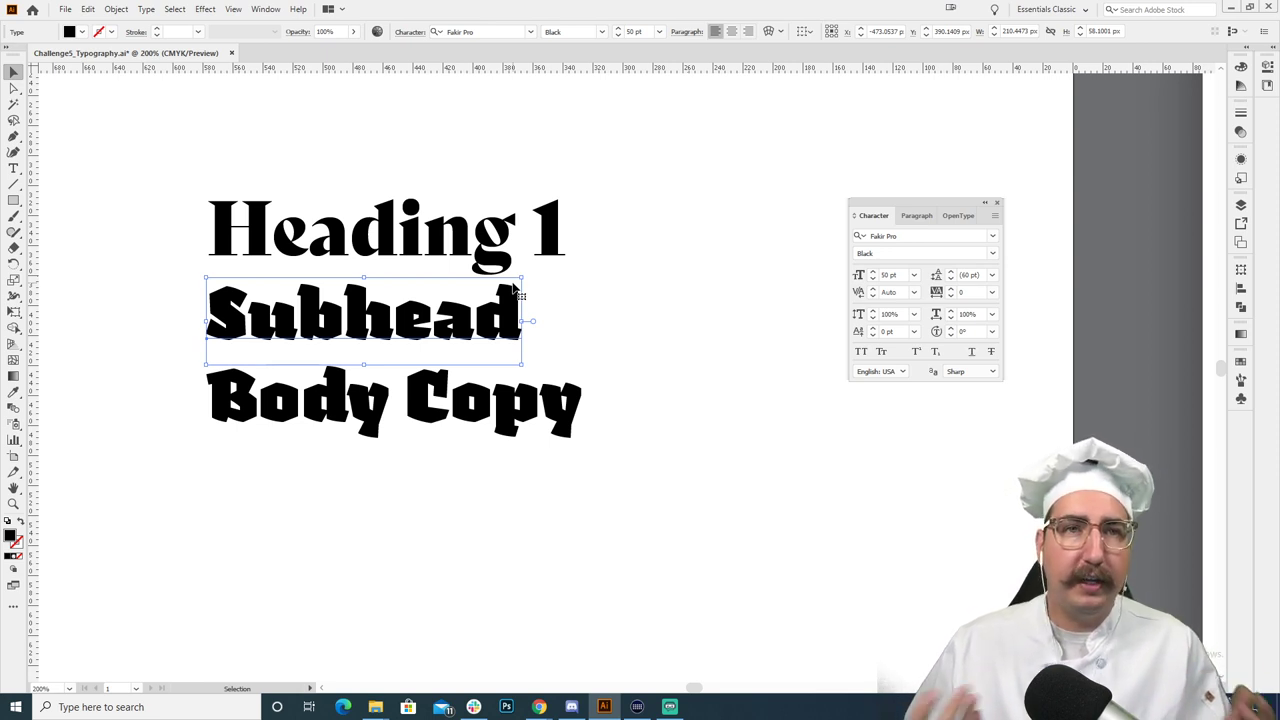
Step: Eyedropper Heading 1's Bely Display style onto Subhead and reselect Subhead
key("i")
left_click(408, 206)
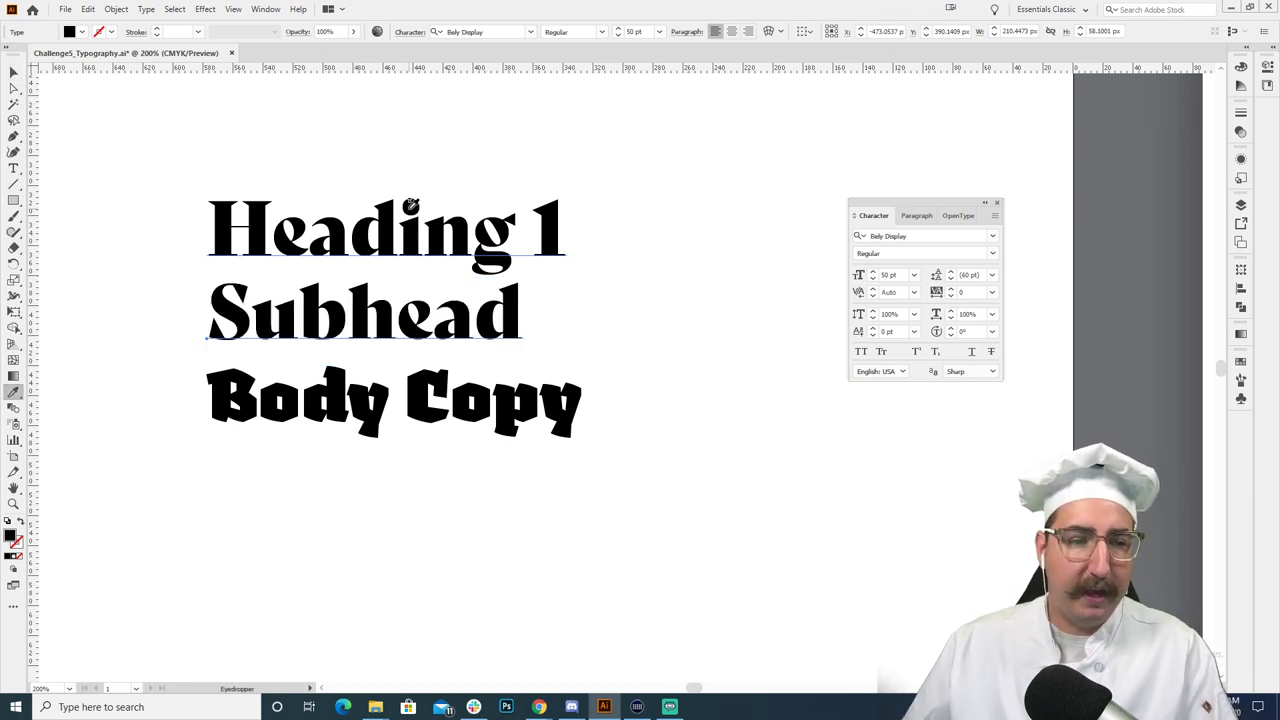
left_click(992, 254)
left_click(994, 257)
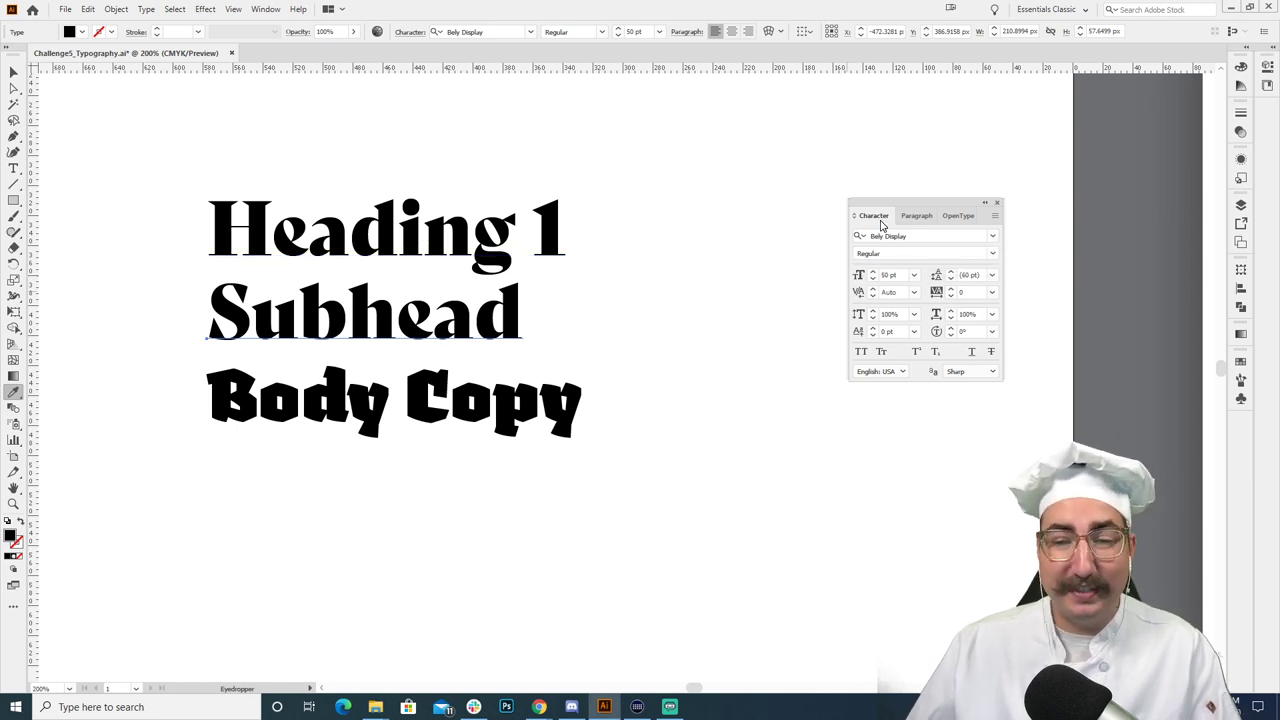
left_click(14, 72)
left_click(400, 310)
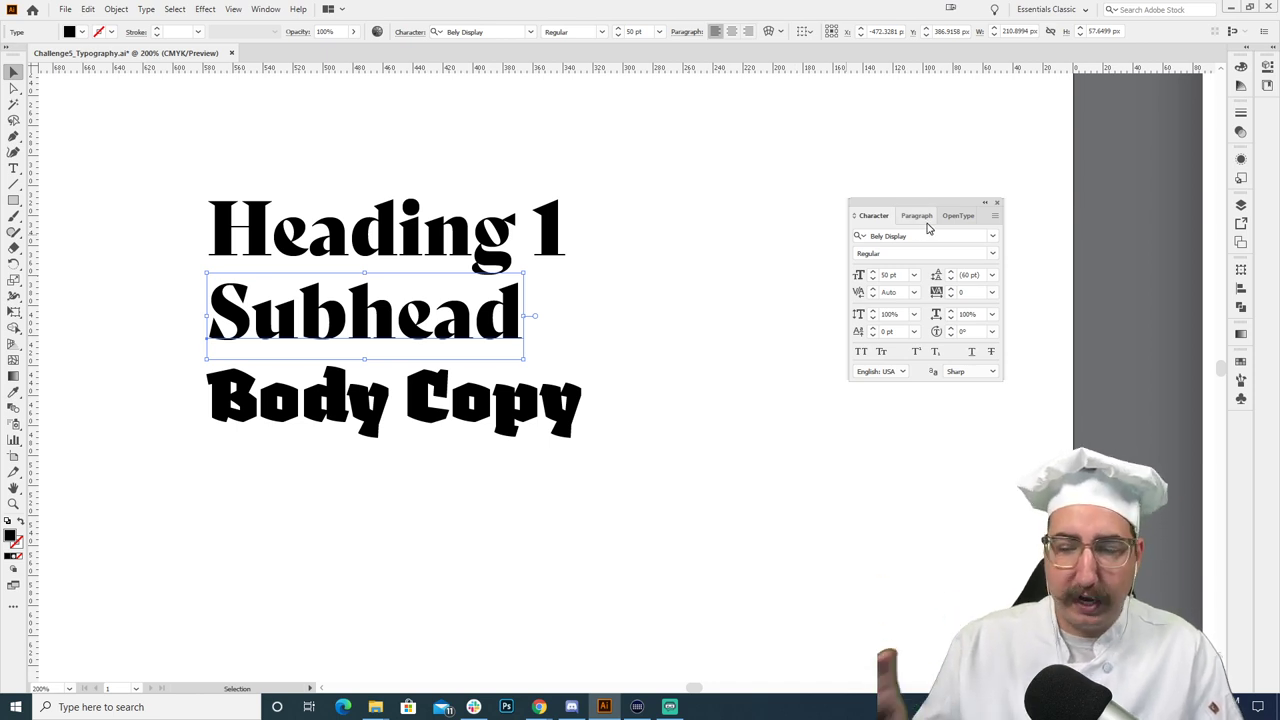
Step: Set Subhead in Adobe Text Pro Regular from the Find More fonts
left_click(992, 238)
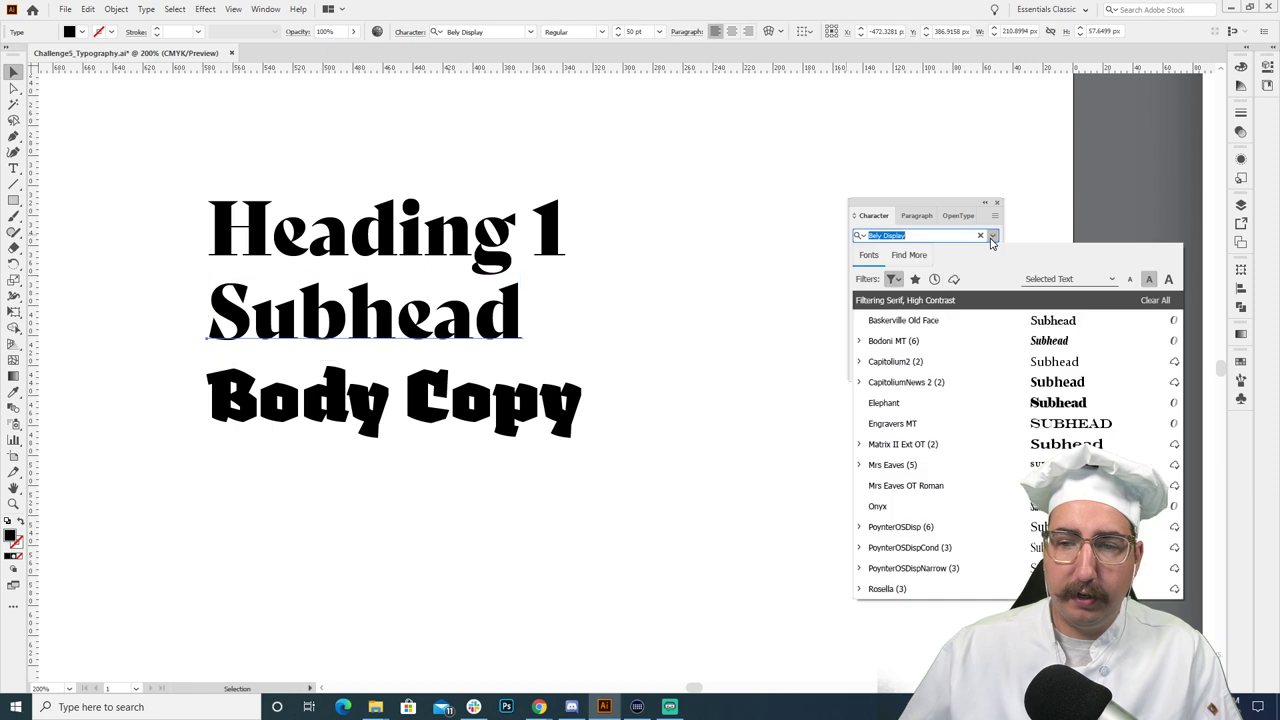
left_click(911, 260)
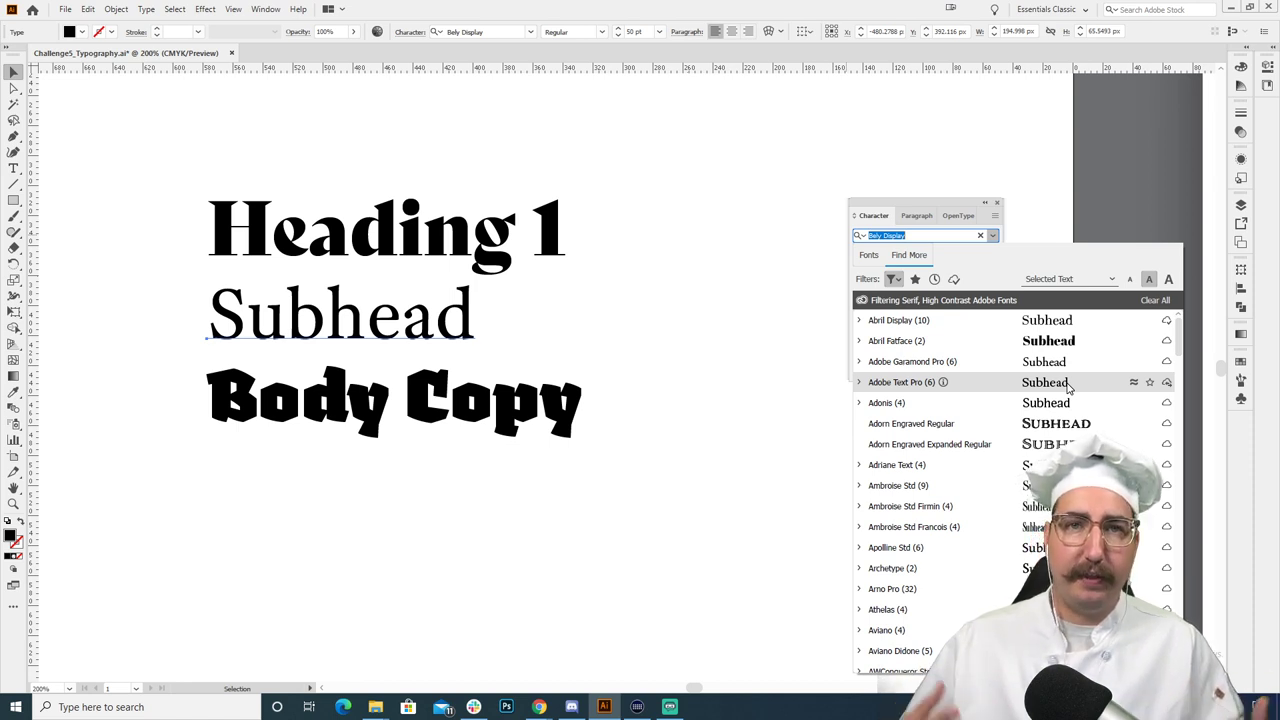
key("BackSpace")
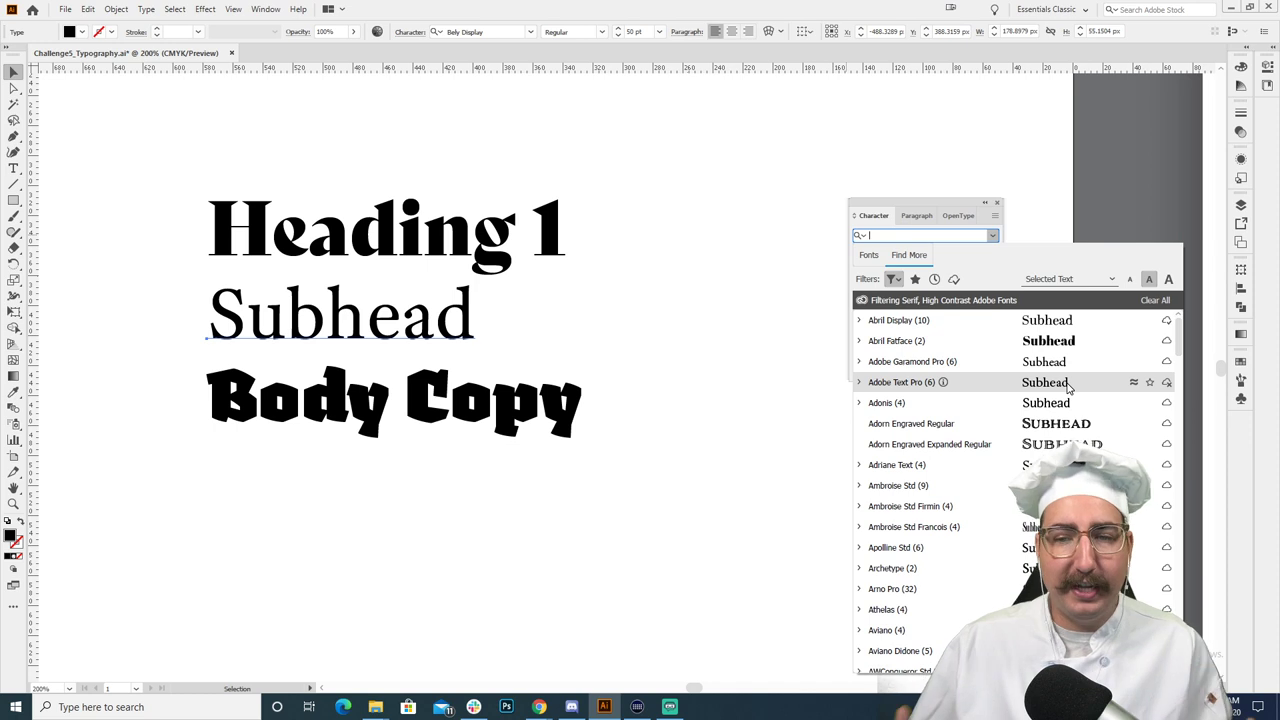
left_click(1068, 386)
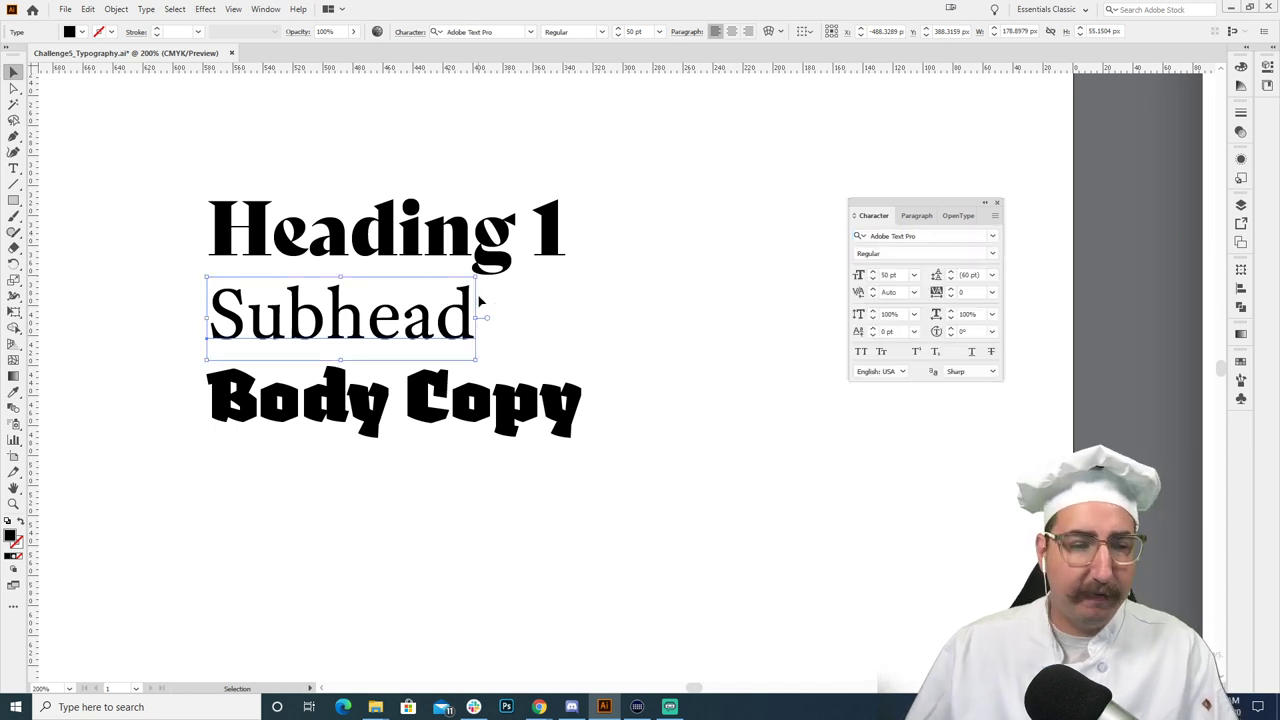
Step: Shrink Subhead to about 40 pt and tuck it directly beneath Heading 1
left_click(531, 299)
left_click(395, 313)
left_click_drag(476, 280, 405, 284)
left_click(515, 325)
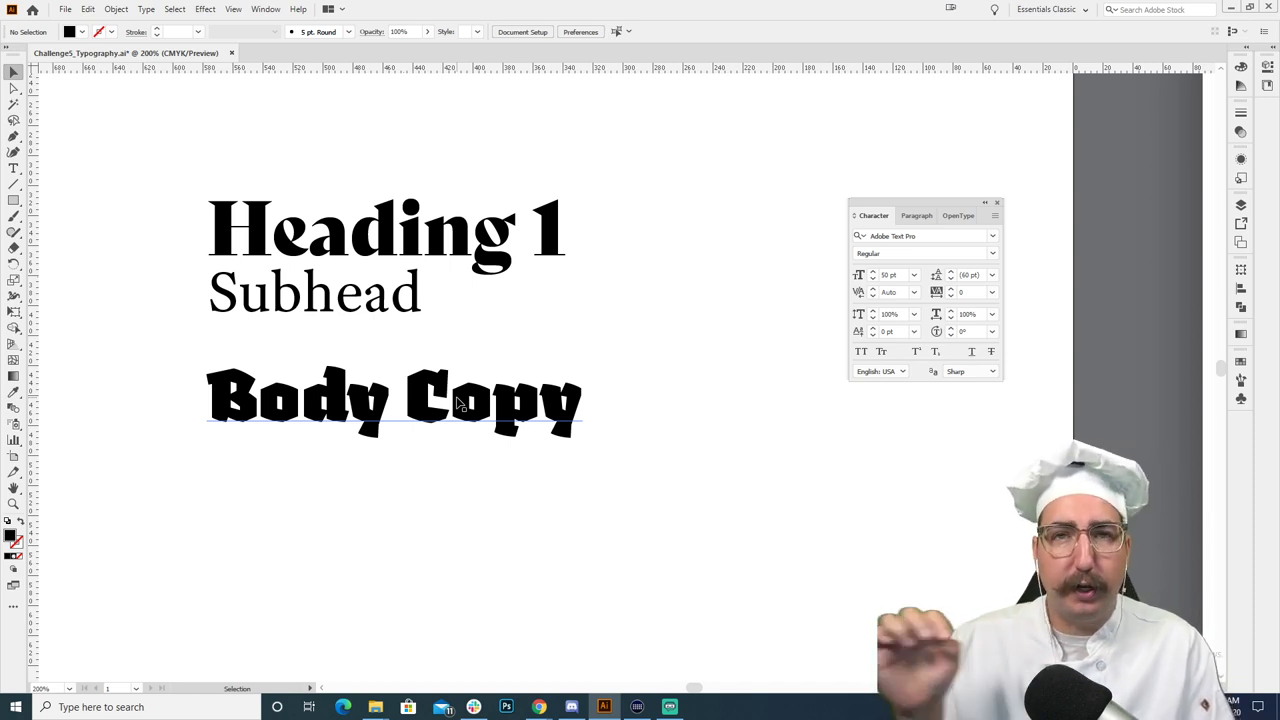
Step: Set Body Copy in Capitolium2 Regular from the CapitoliumNews 2 family
left_click(460, 402)
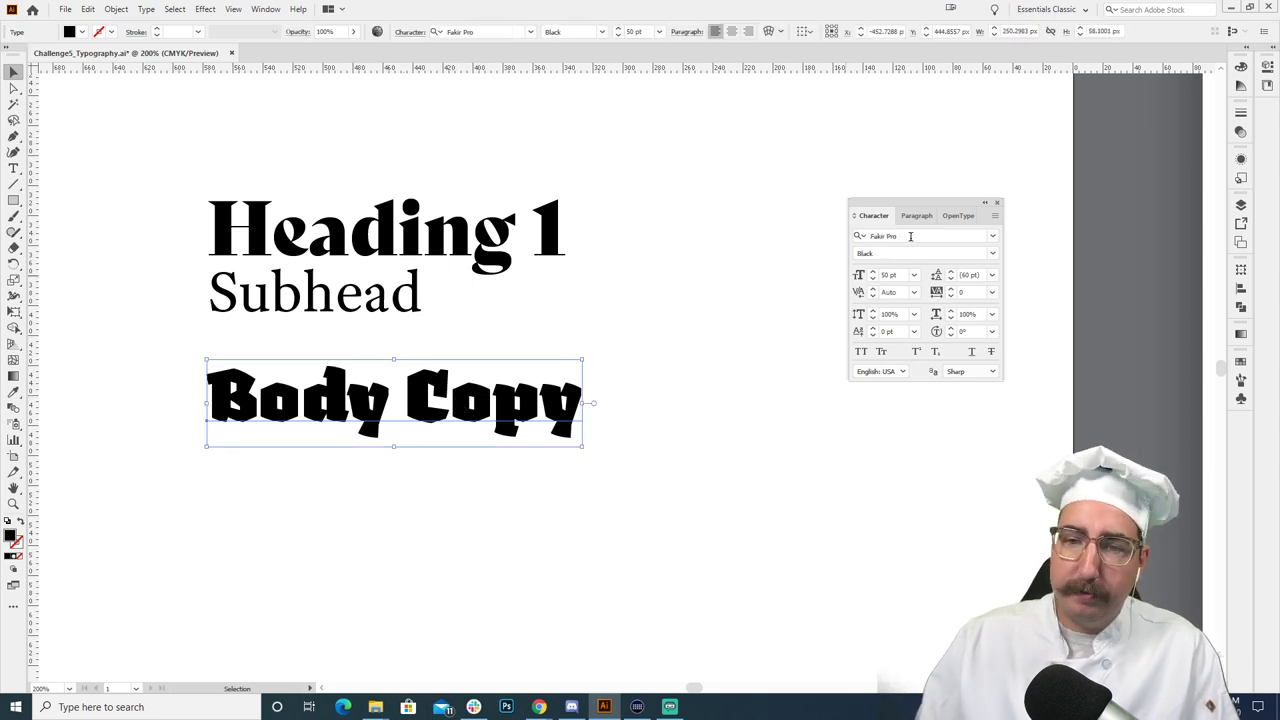
left_click(993, 238)
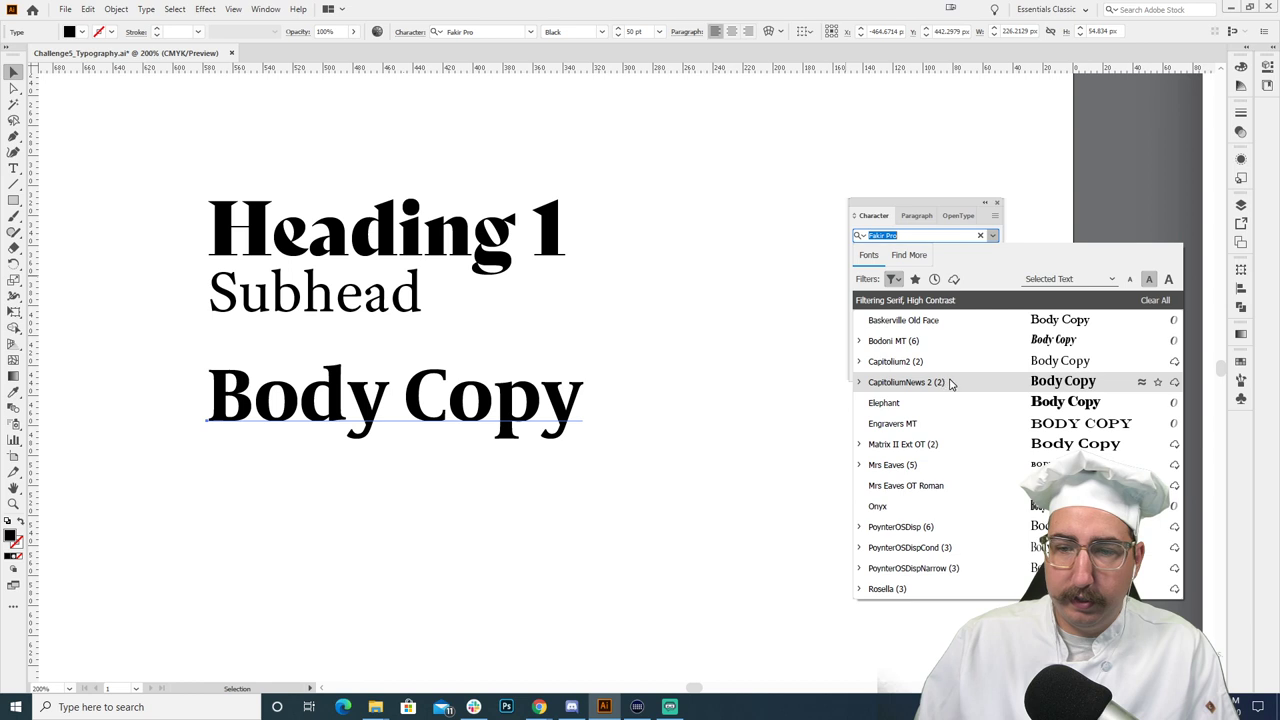
left_click(860, 383)
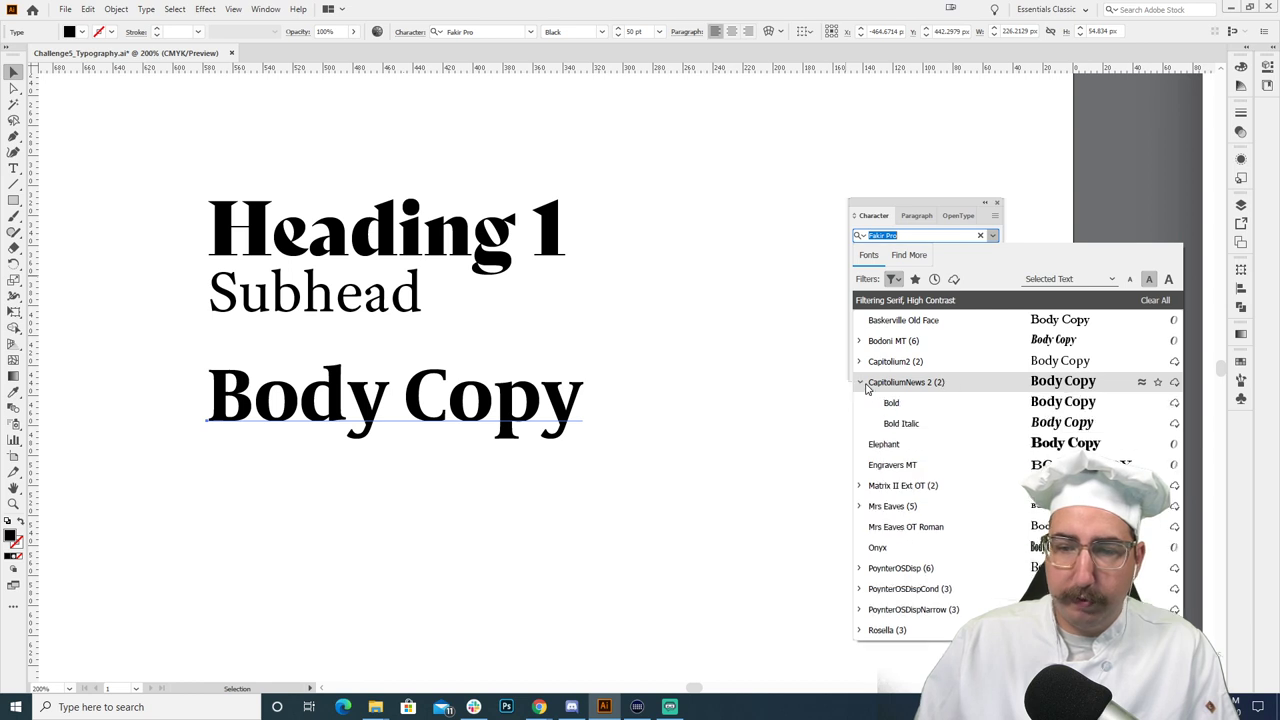
left_click(928, 365)
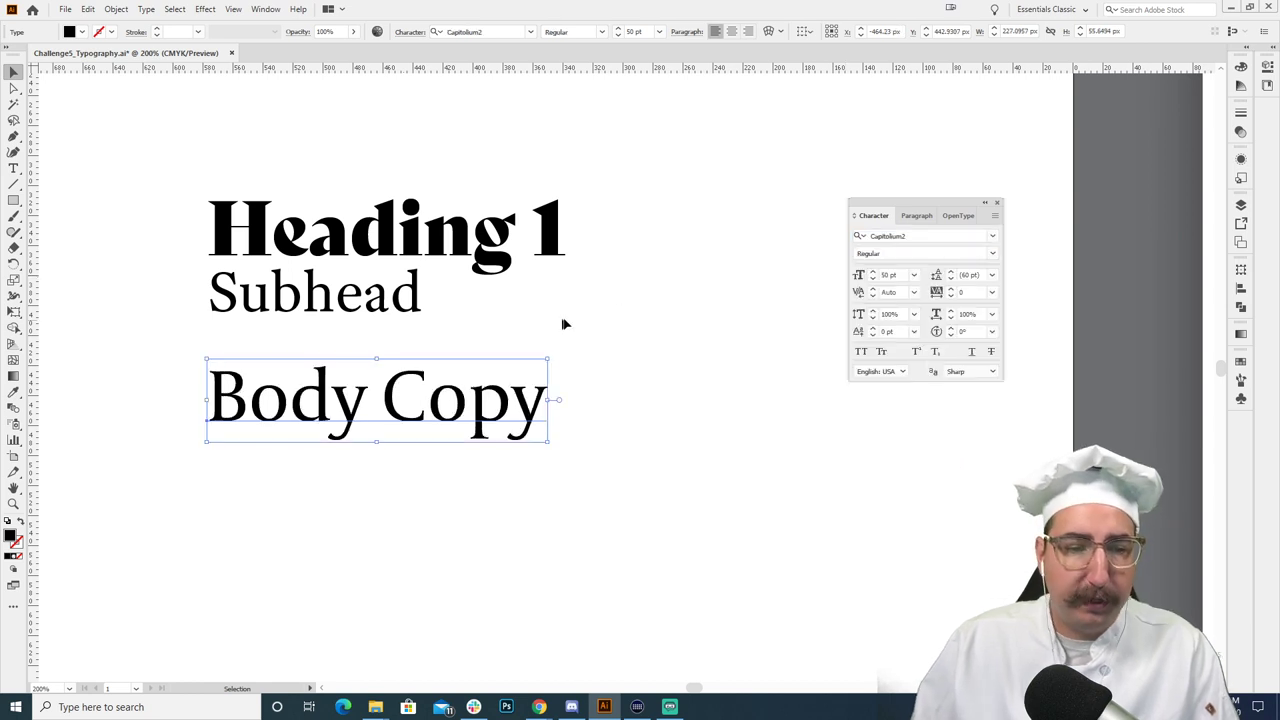
Step: Scale Body Copy down to about 63% and beyond, placing it just under Subhead
key("s")
mouse_move(563, 323)
left_mouse_down()
mouse_move(654, 309)
mouse_move(580, 337)
left_mouse_up()
key("v")
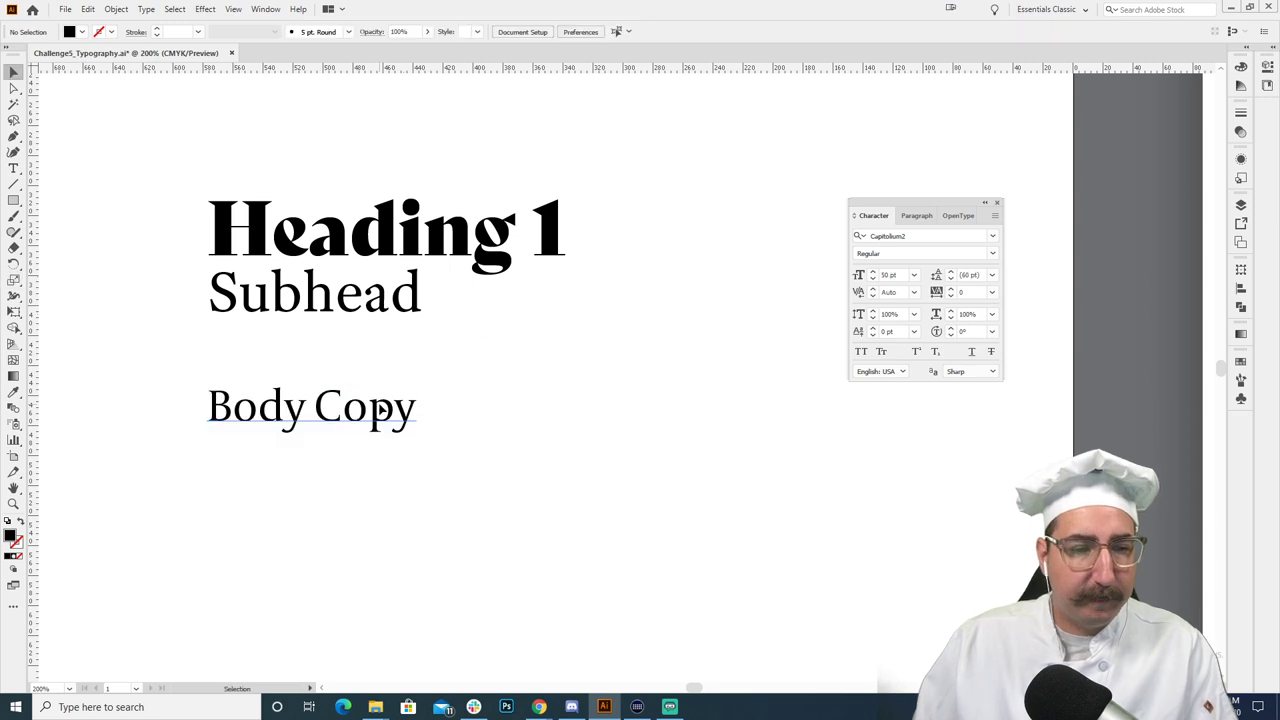
left_click_drag(380, 414, 386, 346)
key("shift+s")
left_click(521, 220)
left_click(692, 371)
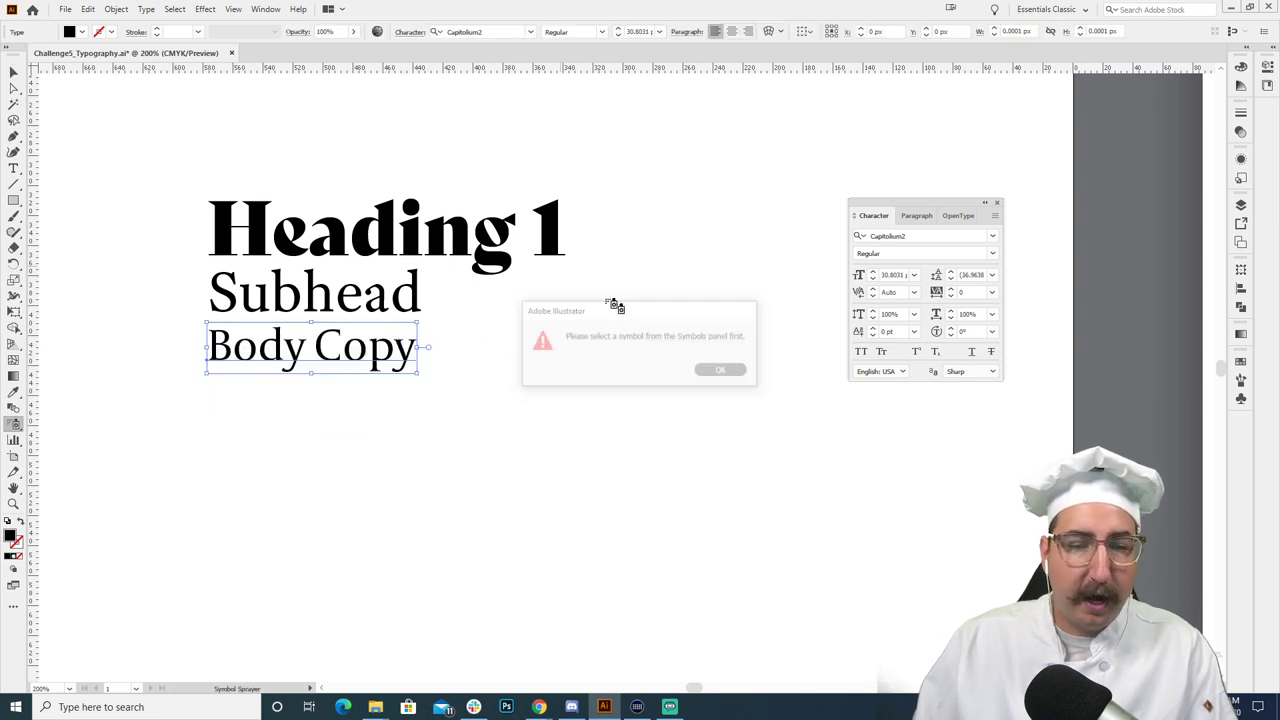
key("s")
left_click_drag(585, 142, 531, 193)
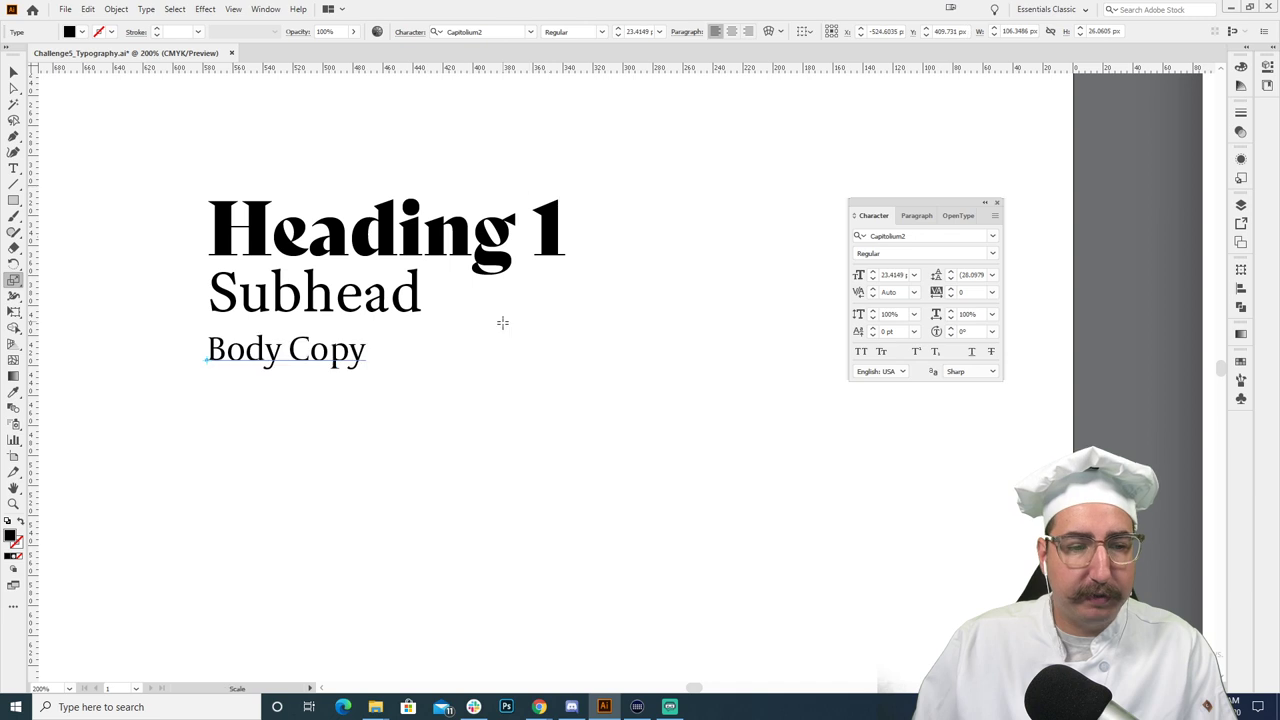
key("v")
left_click_drag(351, 354, 351, 348)
Step: Zoom out to 100% to show the Hoch's Kitchen menu artboard
key("z")
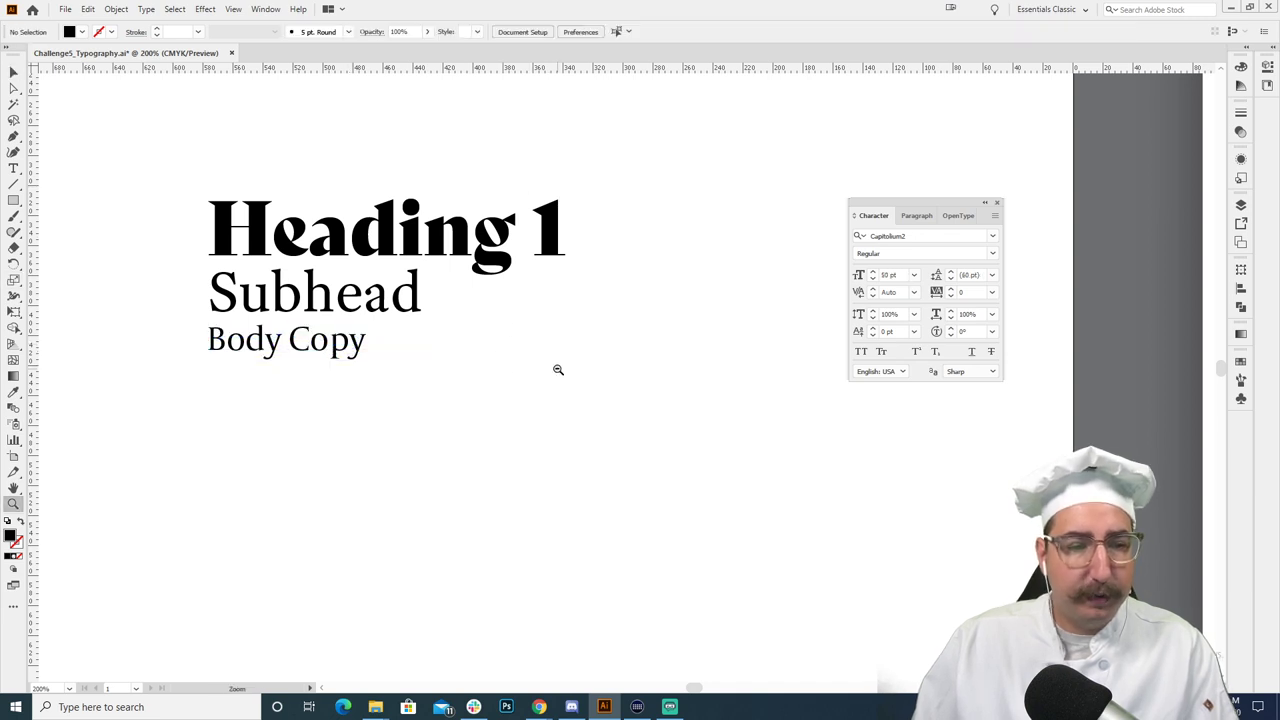
left_click(660, 366, "alt")
left_click_drag(660, 366, 409, 337)
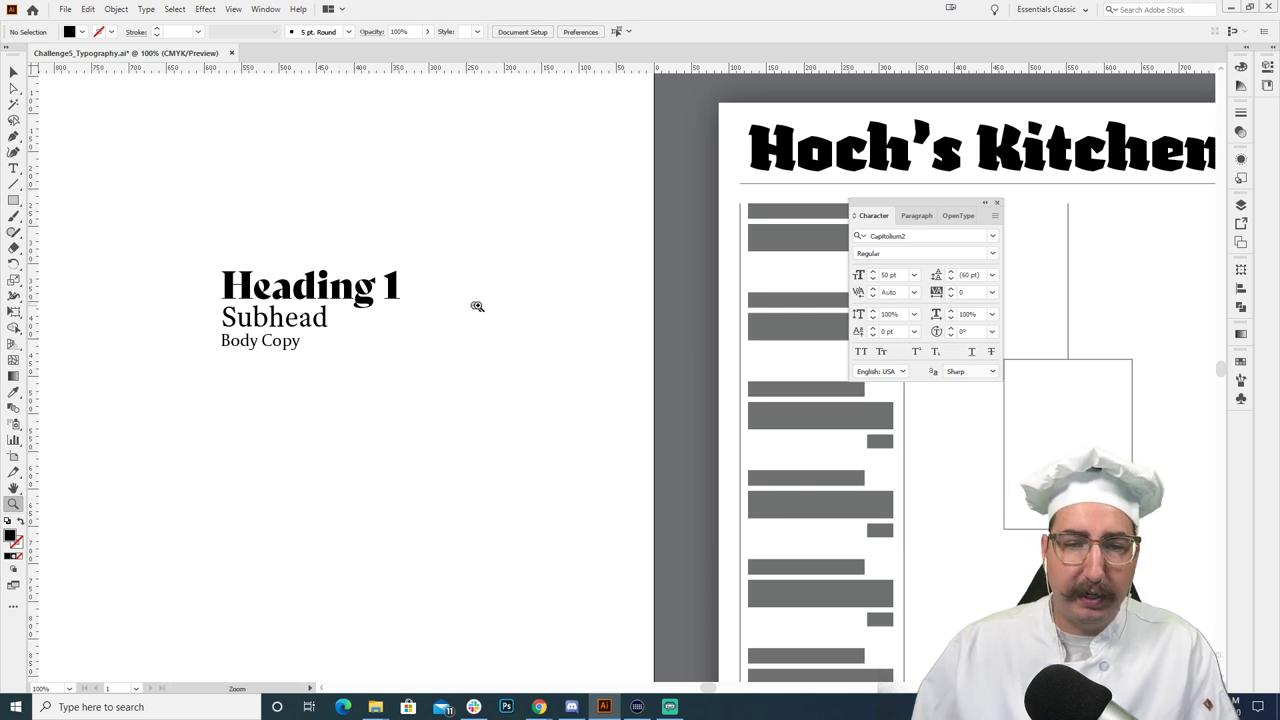
Step: Delete the lower grey placeholder groups from the menu's left column
left_click_drag(477, 306, 346, 290)
key("v")
left_click(634, 249)
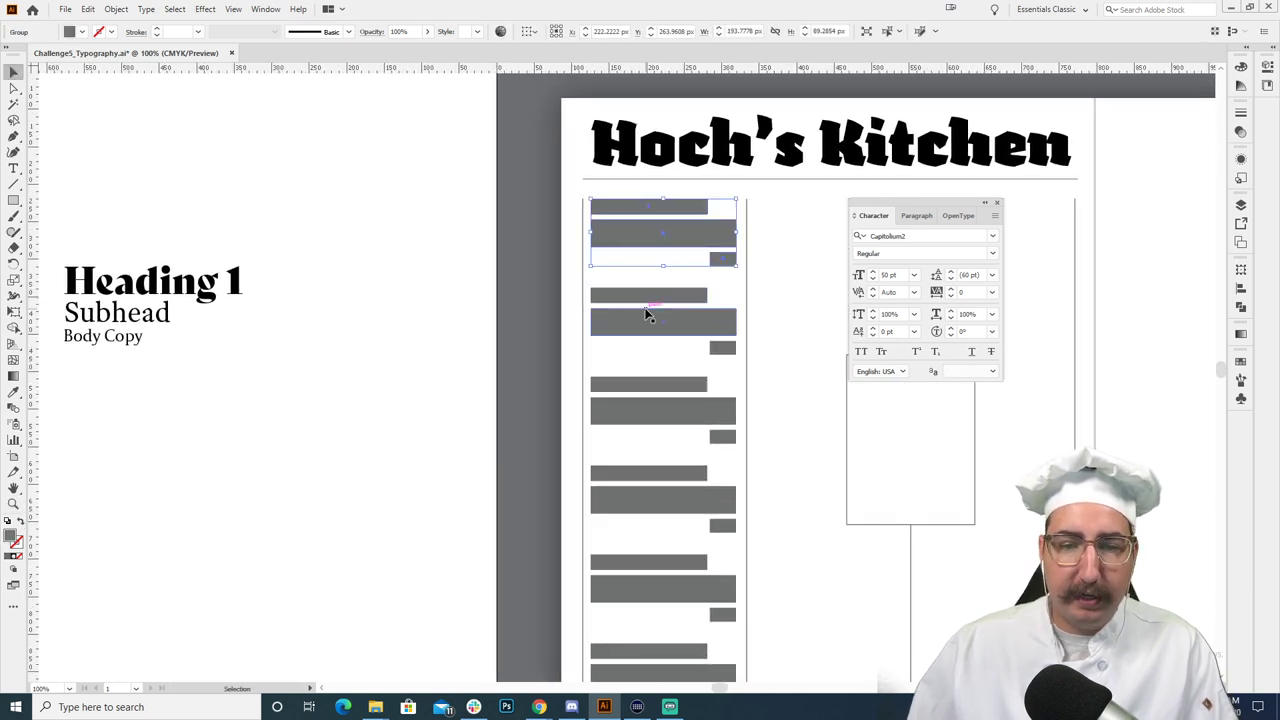
left_click(646, 315)
left_click(646, 408, "shift")
key("Delete")
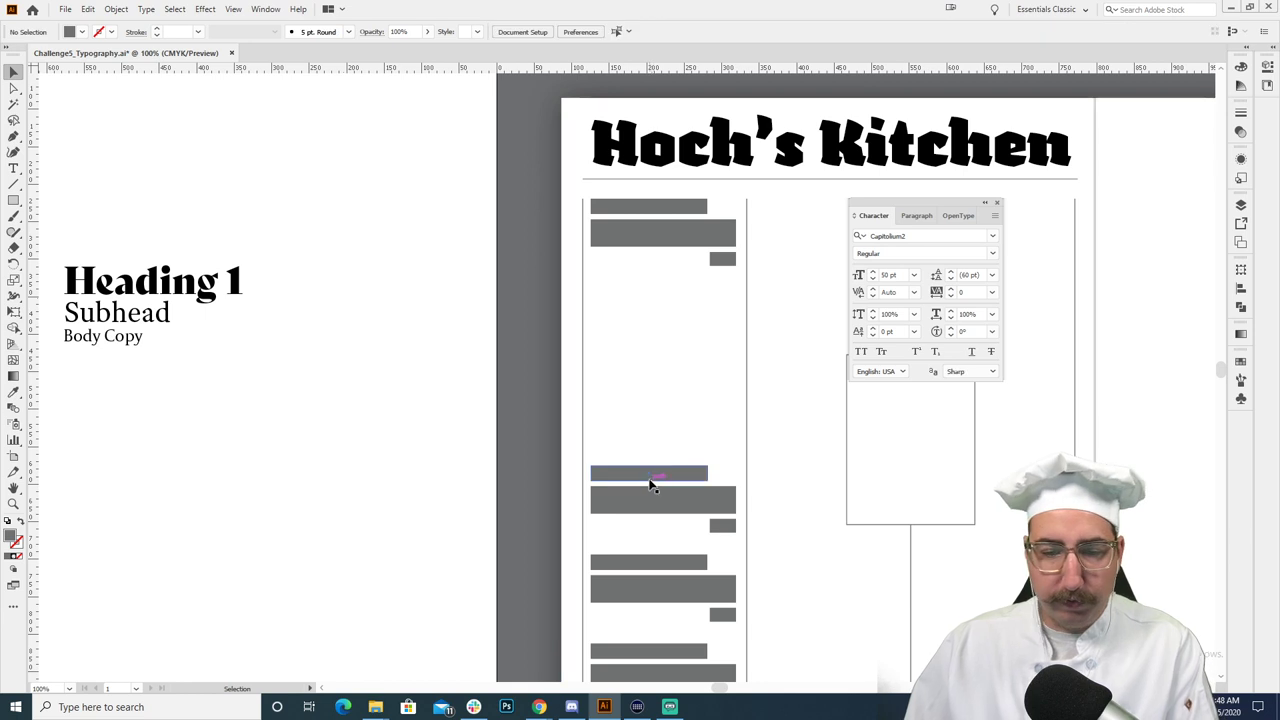
left_click(650, 484)
key("Delete")
Step: Delete the remaining bottom placeholder groups and place a copy of Heading 1 atop the column
left_click(657, 563)
key("Delete")
scroll(657, 563, "down", 1)
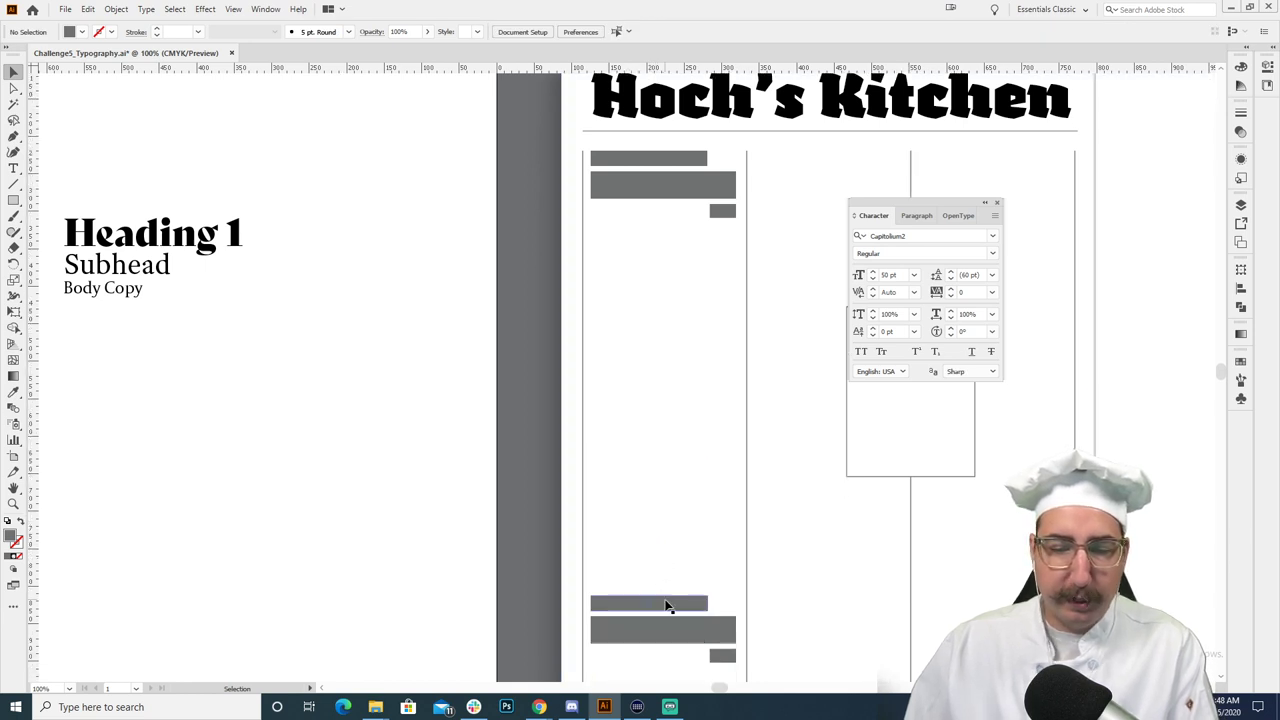
left_click(667, 605)
key("Delete")
left_click_drag(189, 248, 716, 166)
Step: Zoom in and scale the copied heading down to about half size
key("z")
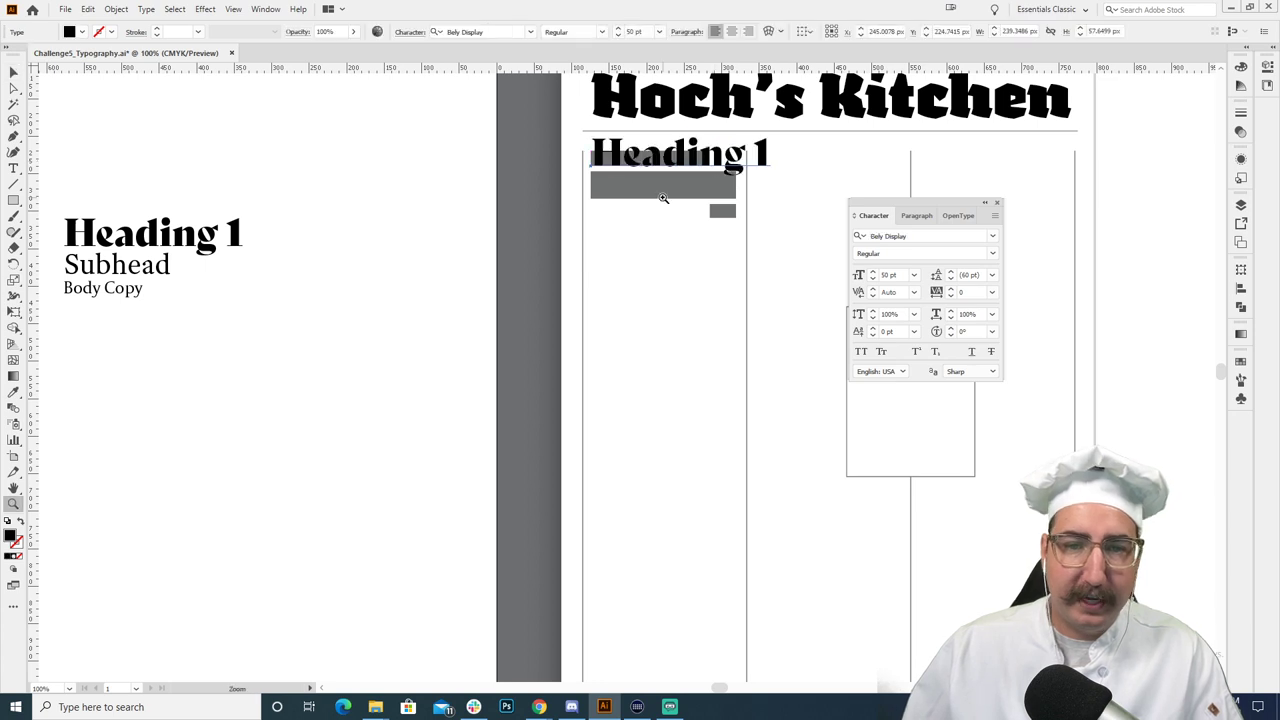
left_click(663, 198)
left_click(663, 200)
key("s")
left_click_drag(860, 168, 745, 240)
Step: Retype the heading as 'The Gray Stuff' and set its font size to 22 pt
key("t")
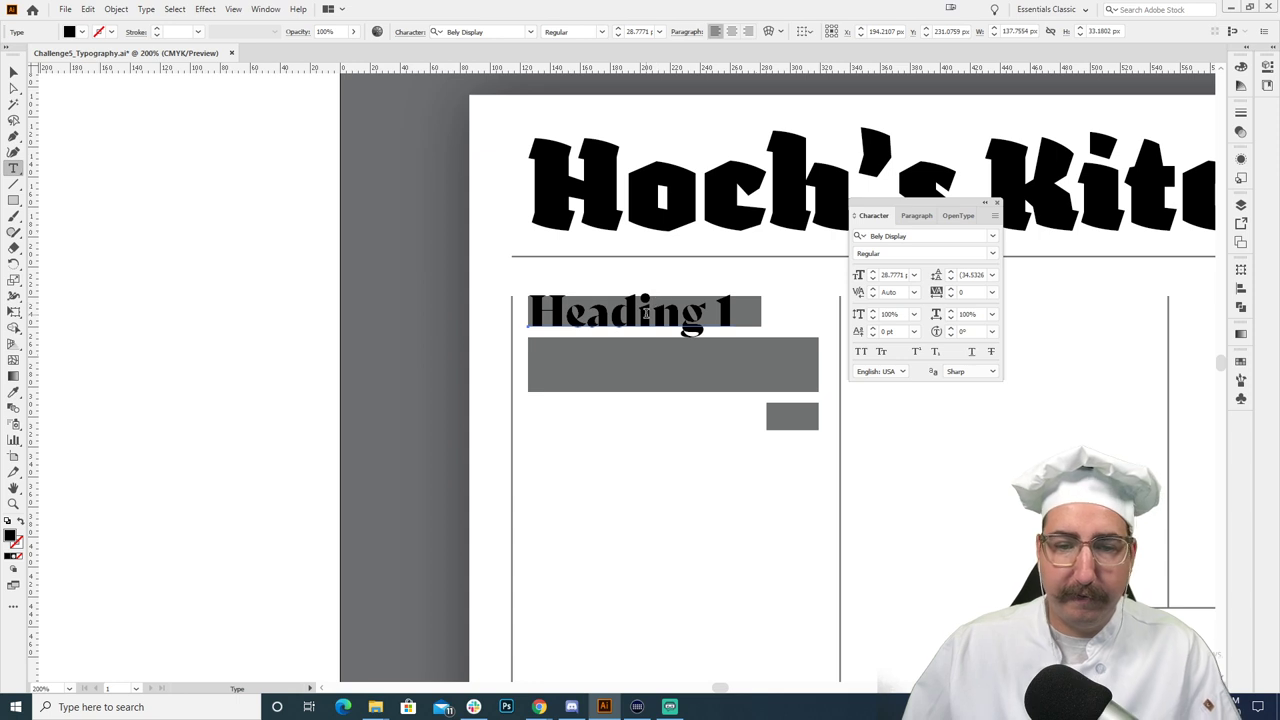
triple_click(646, 313)
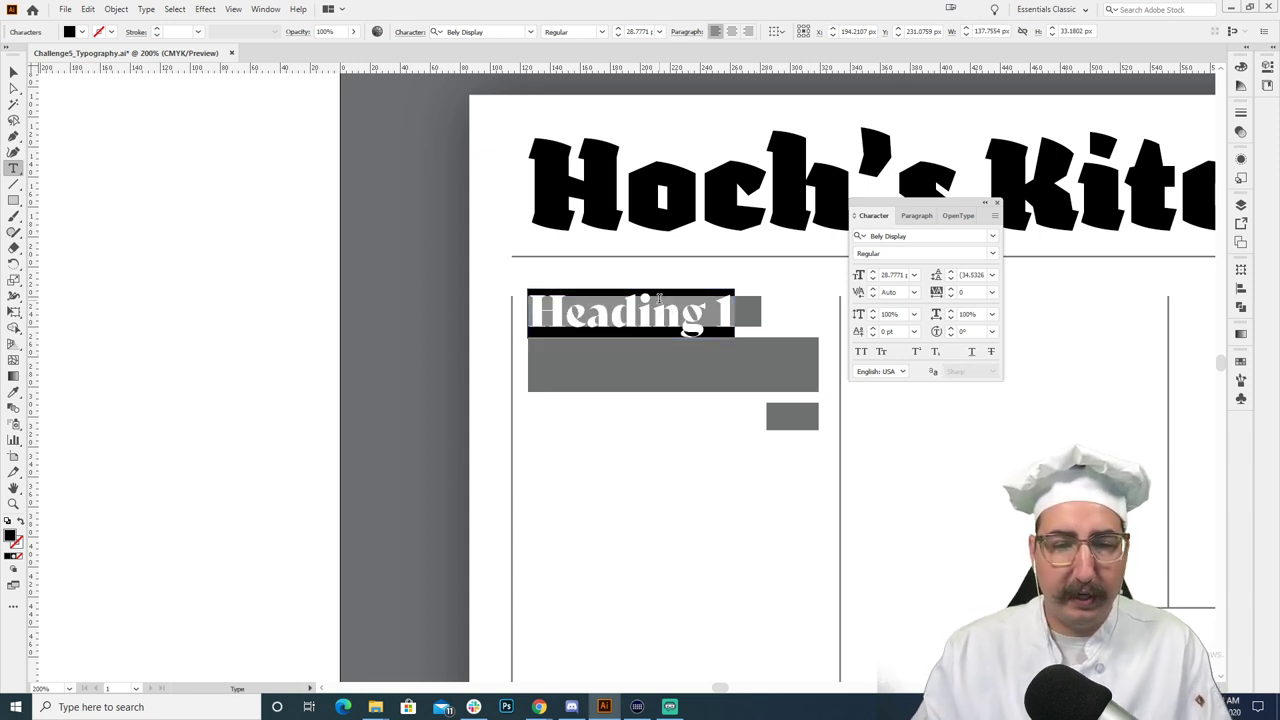
type("The")
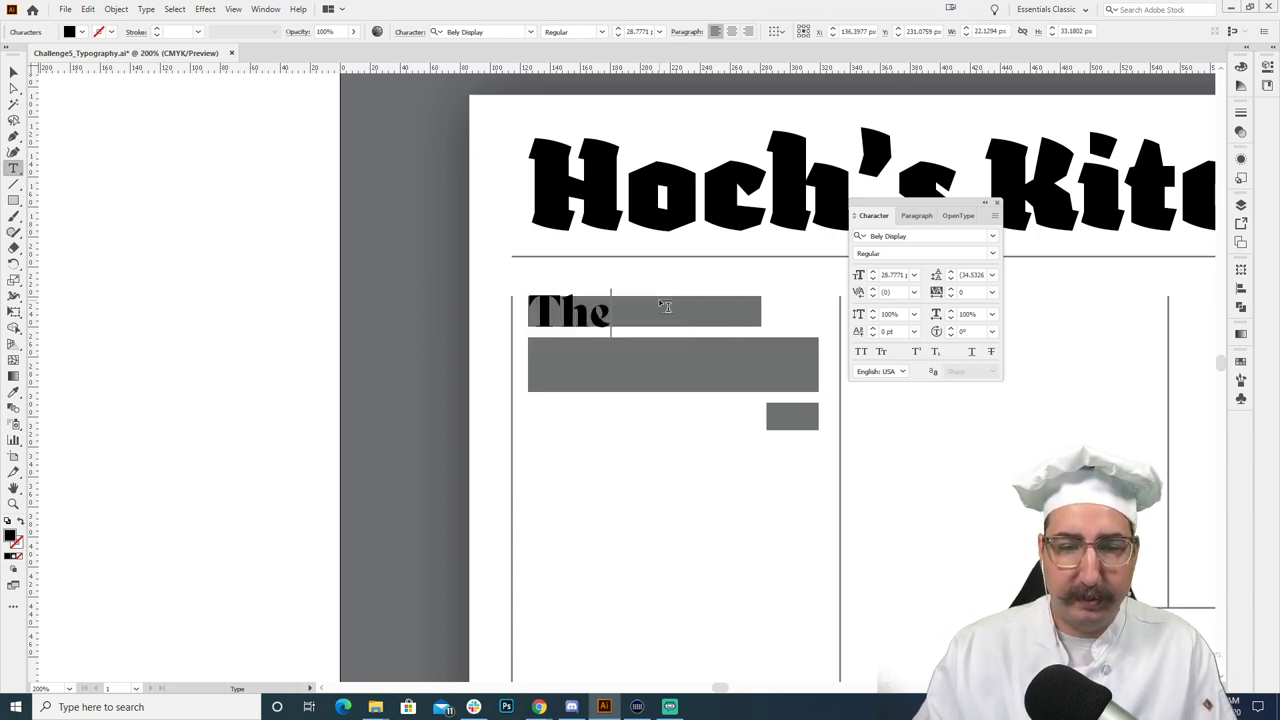
type(" Gray Stuff")
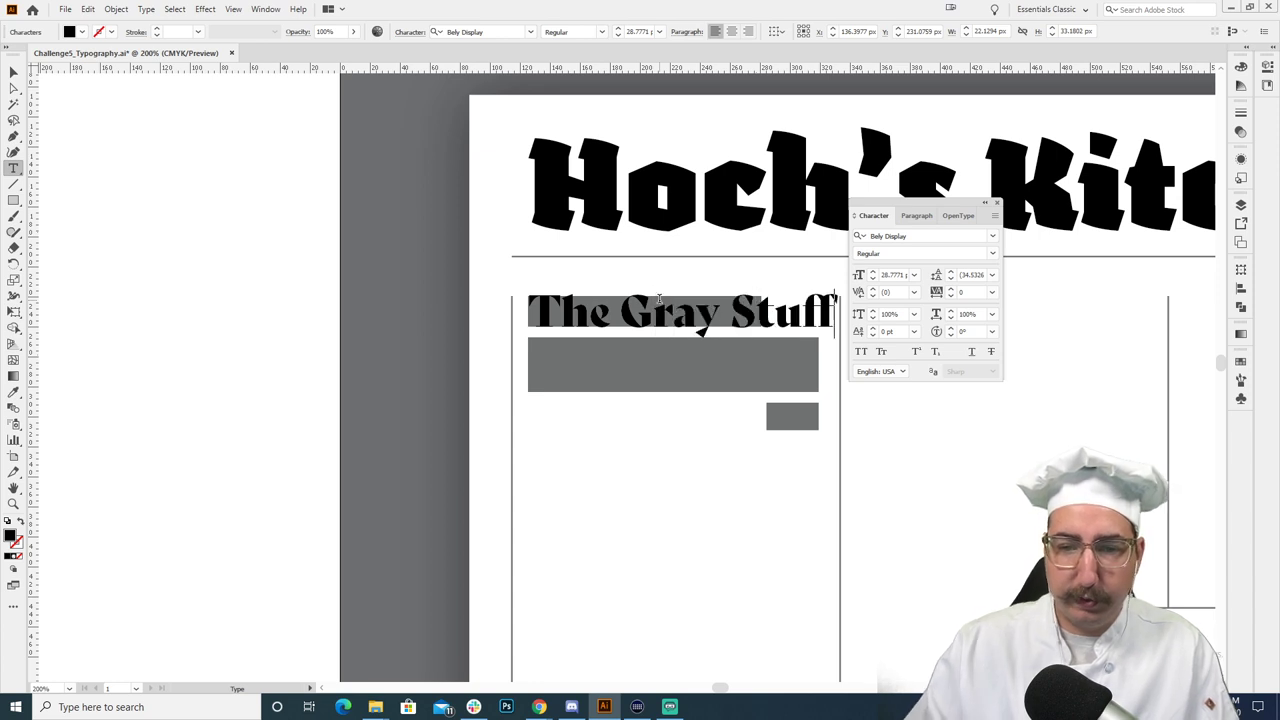
key("ctrl+a")
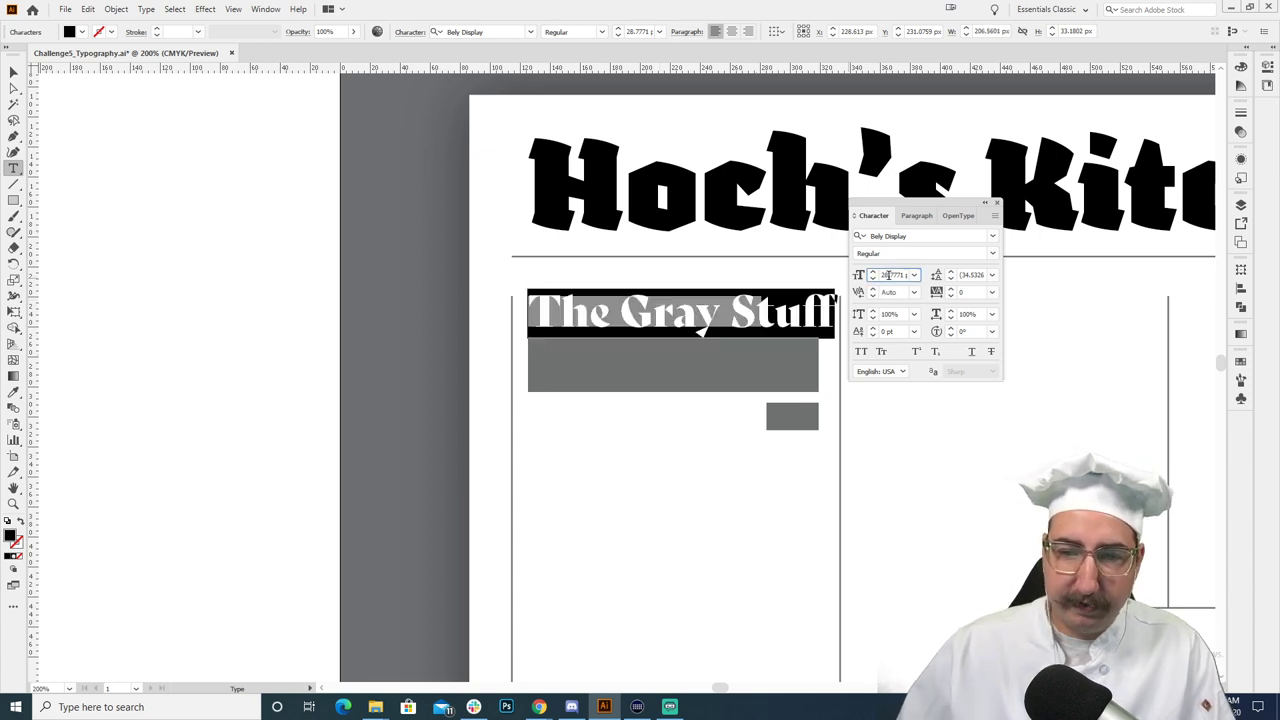
left_click(890, 275)
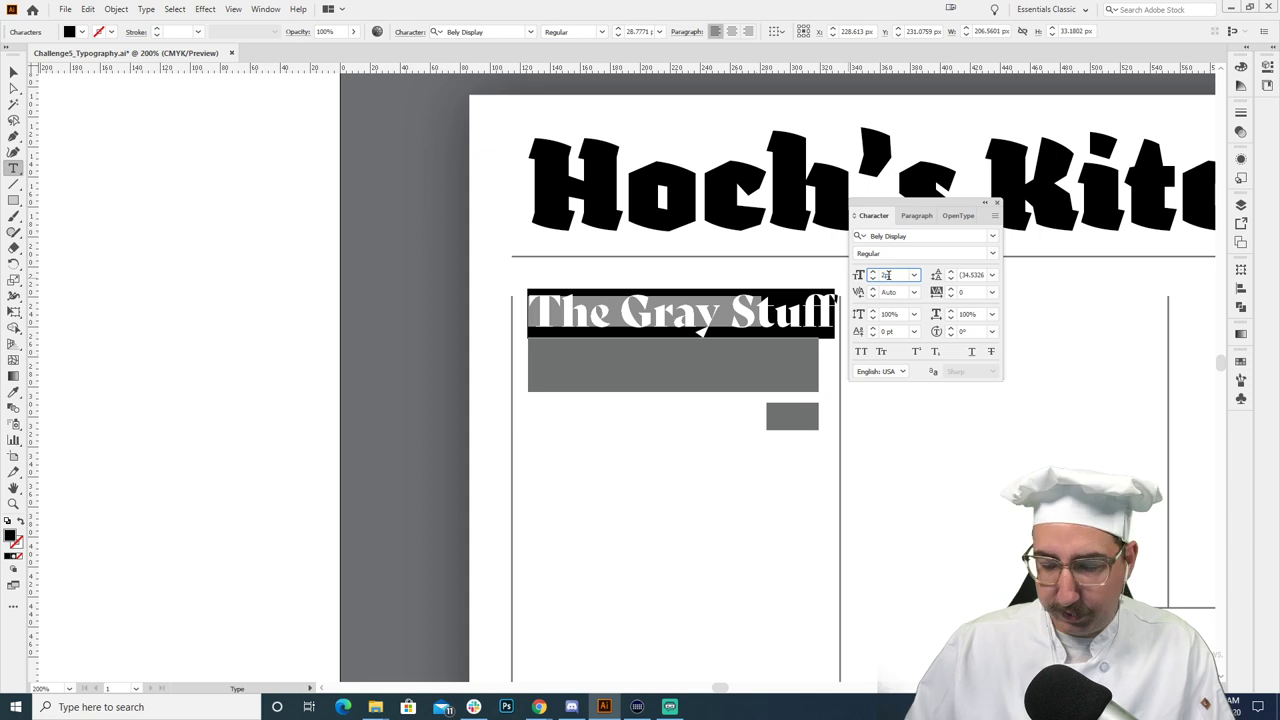
type("22")
key("Return")
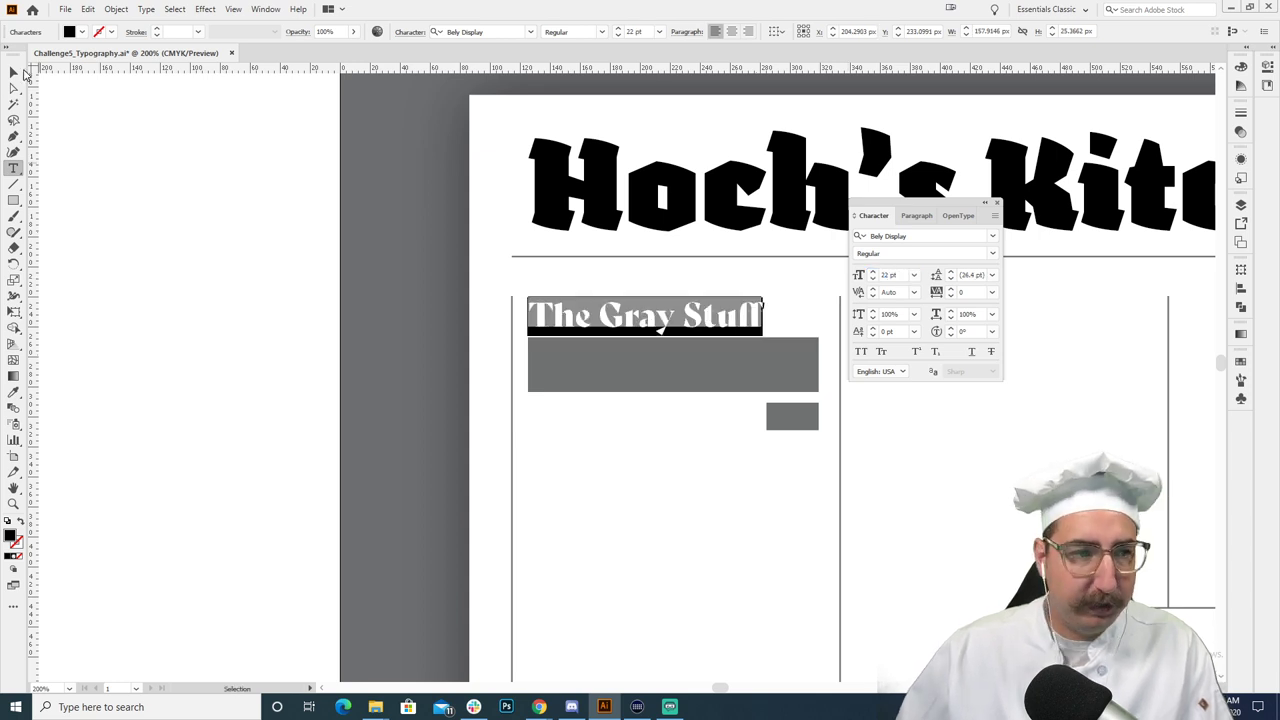
left_click(14, 72)
left_click(280, 309)
left_click_drag(497, 374, 669, 291)
Step: Move the Subhead sample beside the grey box and retype it as '$45'
scroll(700, 343, "right", 10)
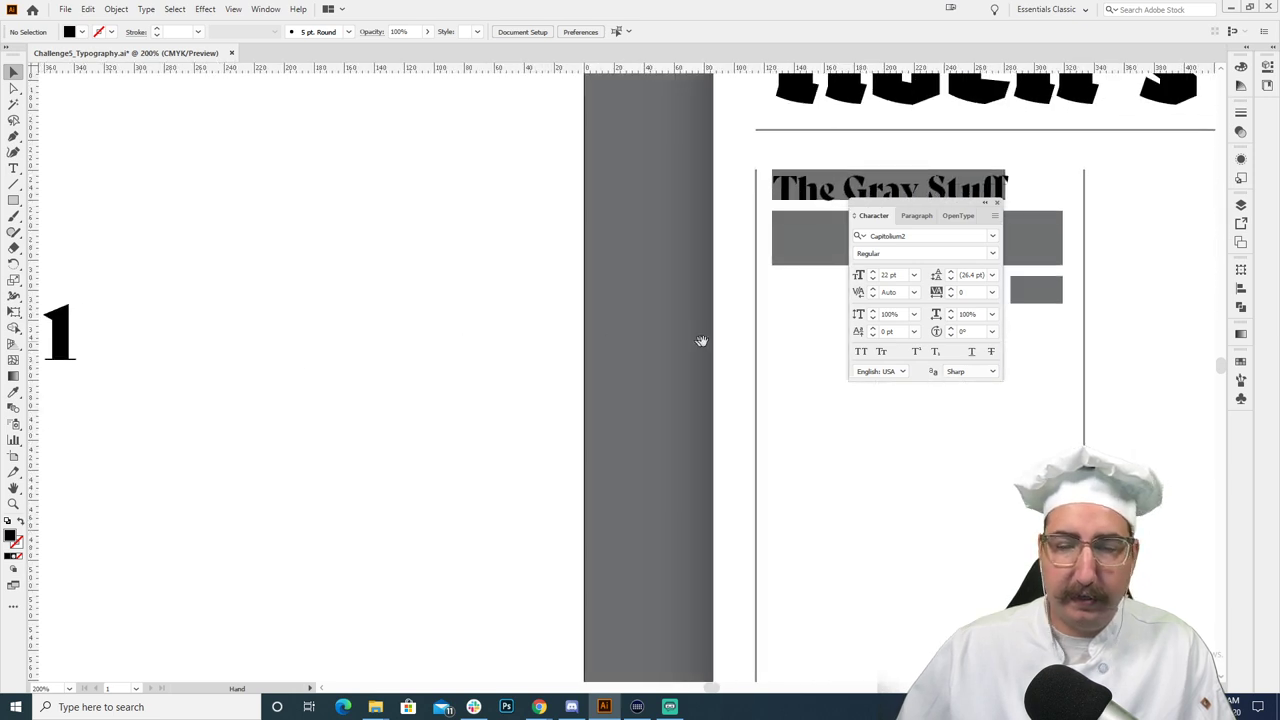
scroll(536, 338, "left", 10)
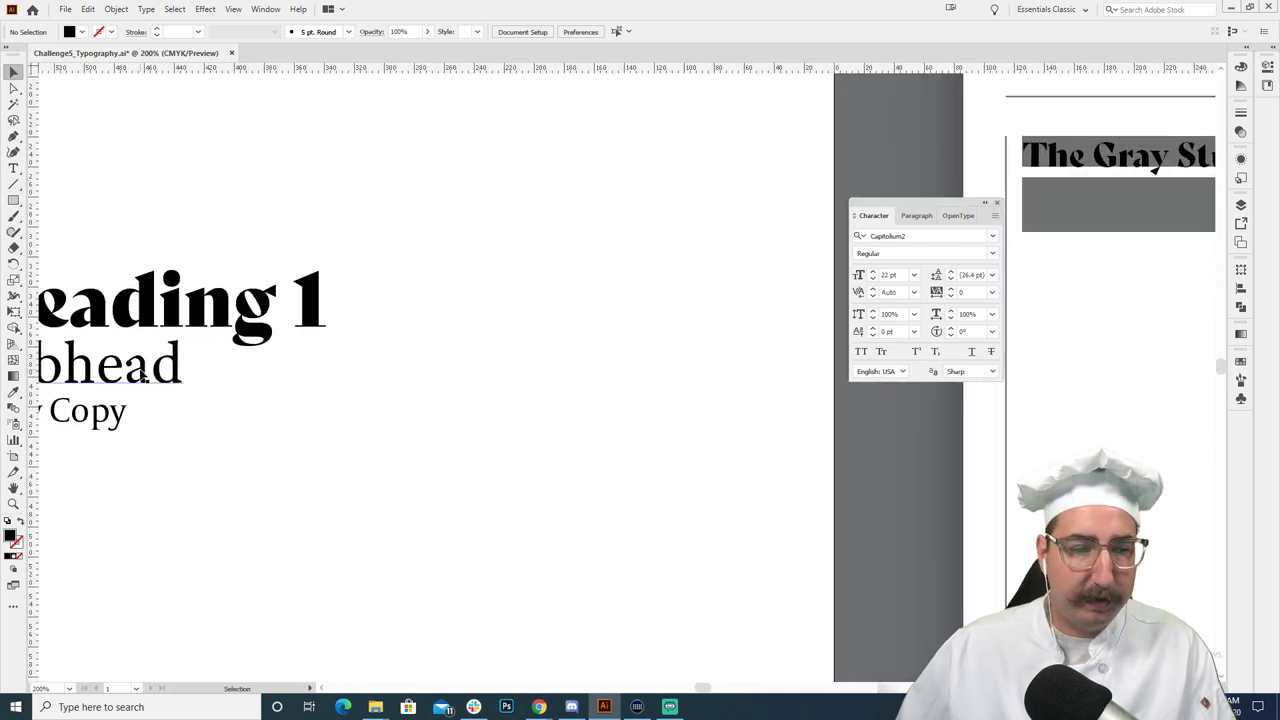
left_click(150, 376)
left_click(103, 418, "shift")
left_click_drag(103, 418, 836, 264)
scroll(726, 380, "right", 10)
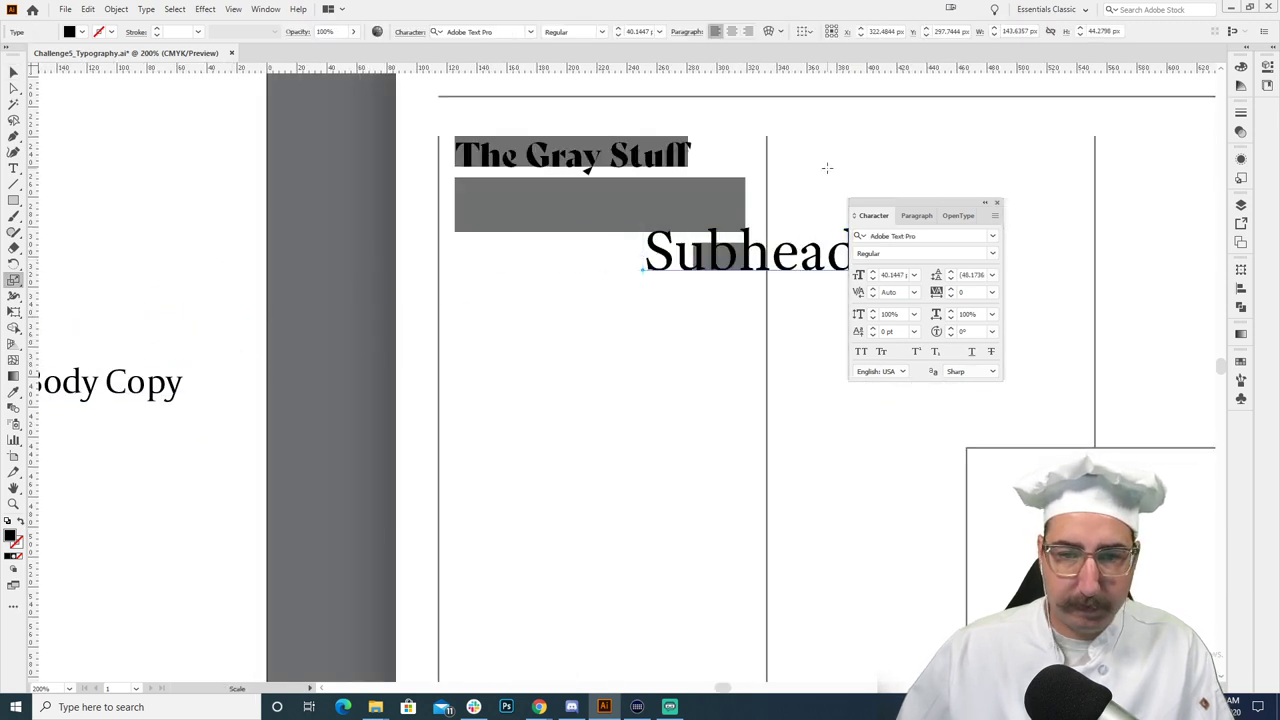
key("t")
double_click(684, 256)
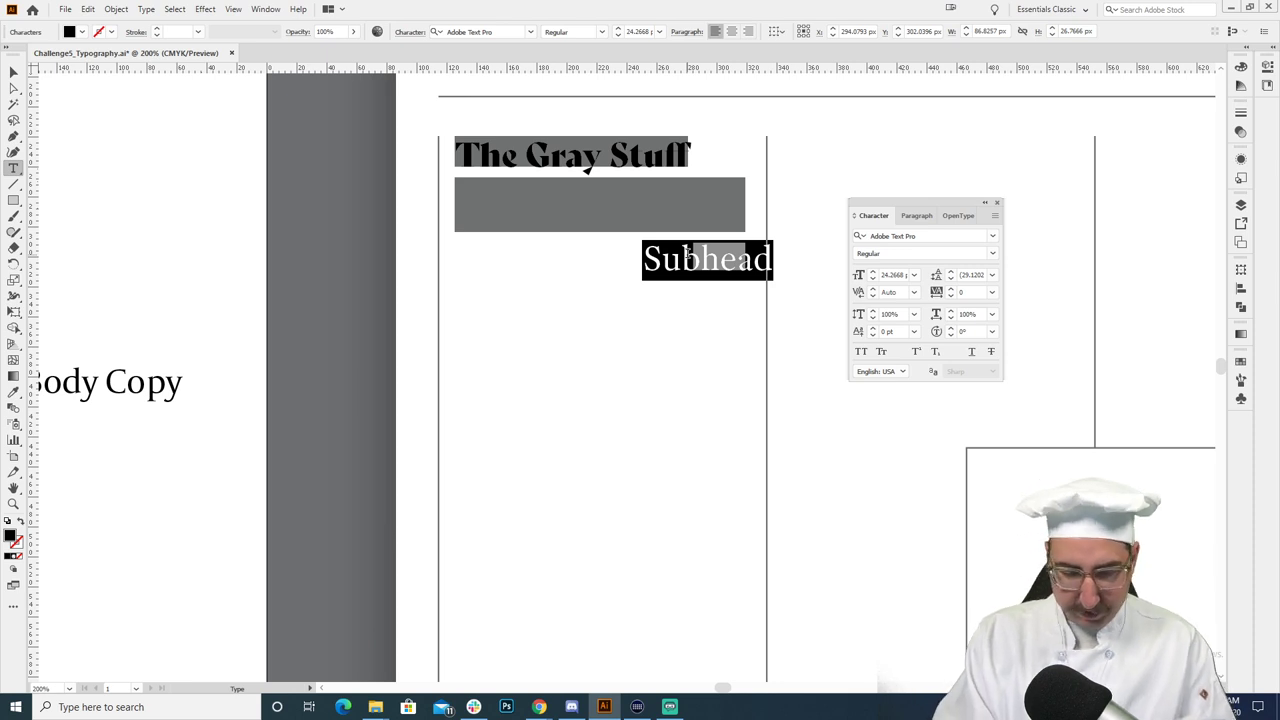
type("$45")
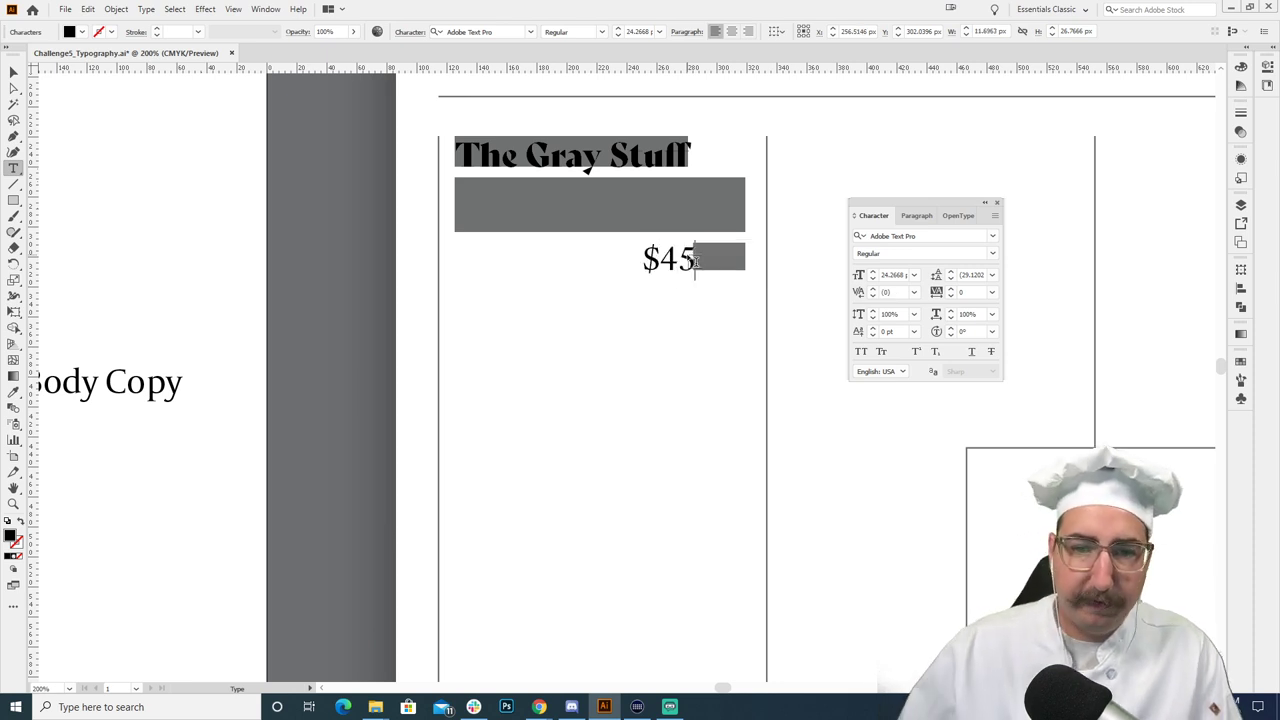
Step: Shrink the $45 price and place it onto the small grey block
left_click(13, 71)
key("s")
left_click_drag(765, 190, 735, 211)
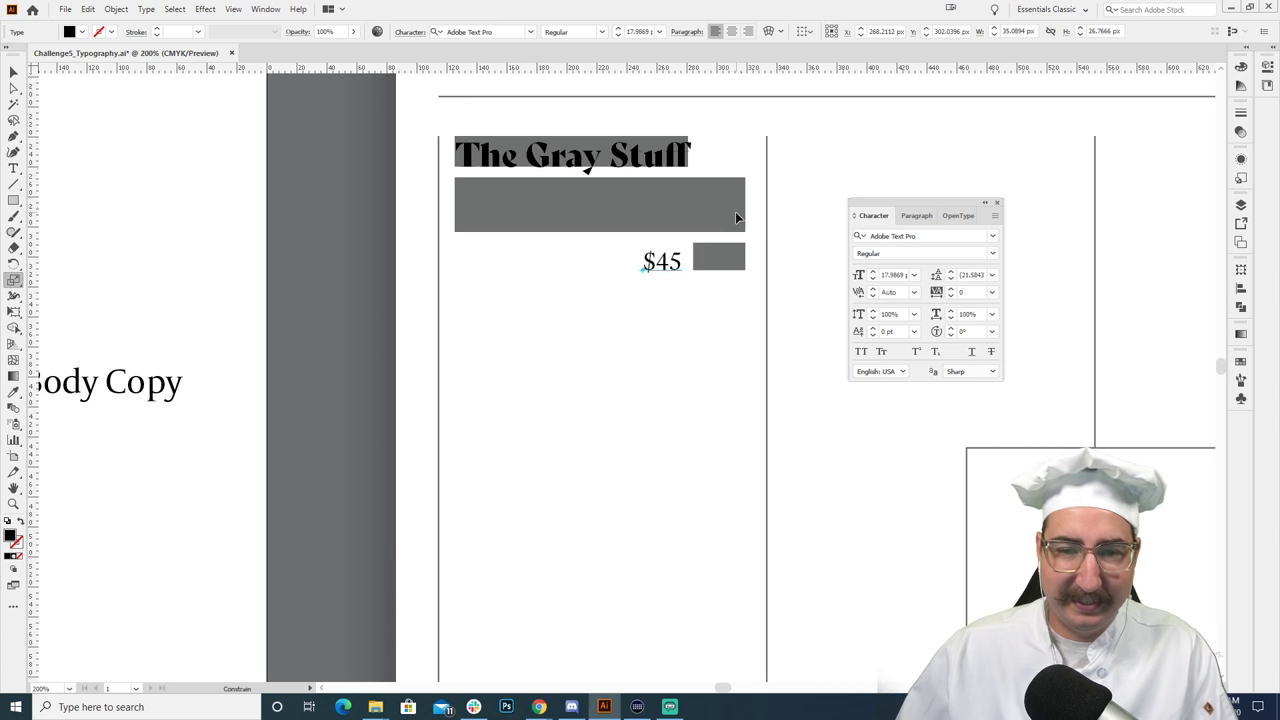
key("v")
left_click_drag(664, 262, 741, 255)
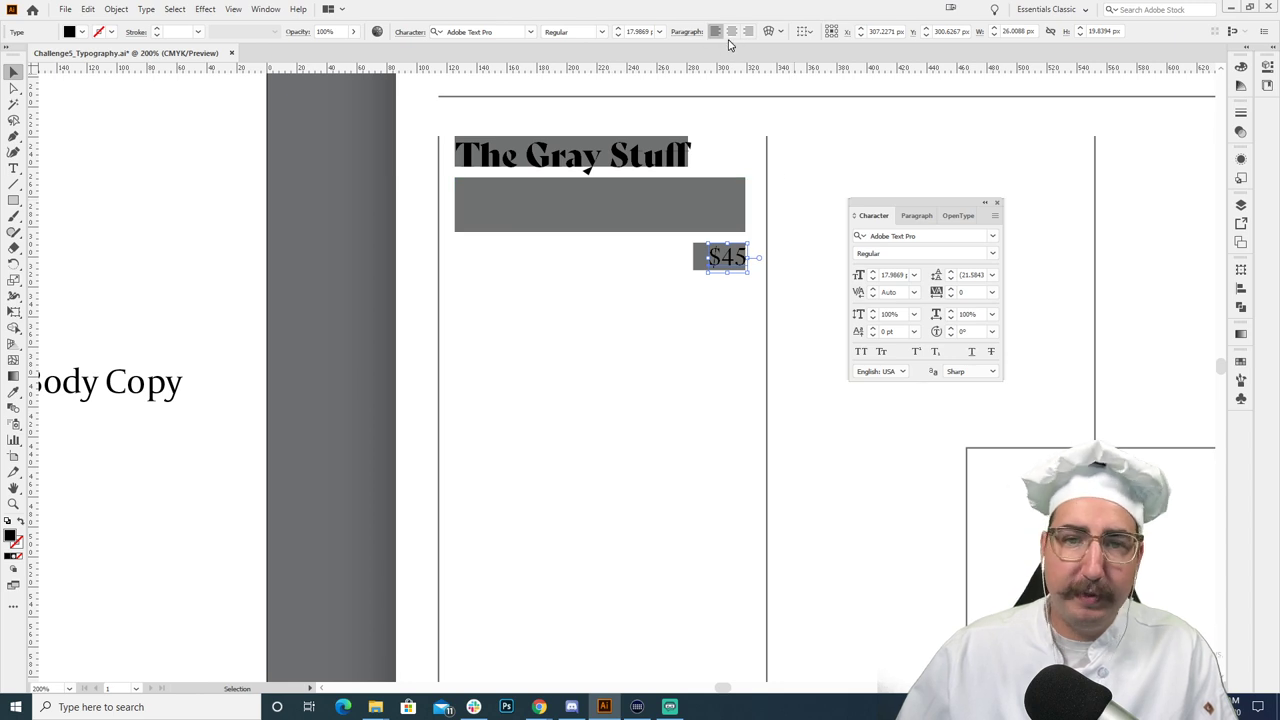
left_click_drag(692, 263, 740, 262)
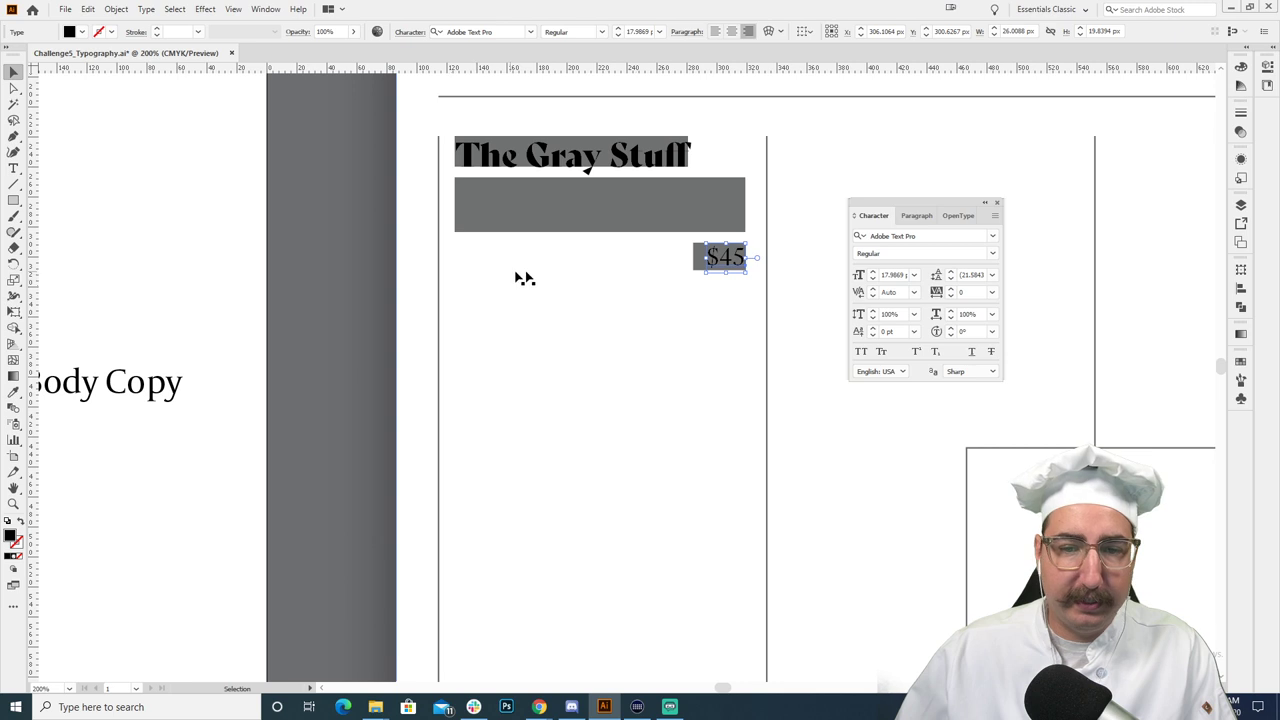
left_click(577, 186)
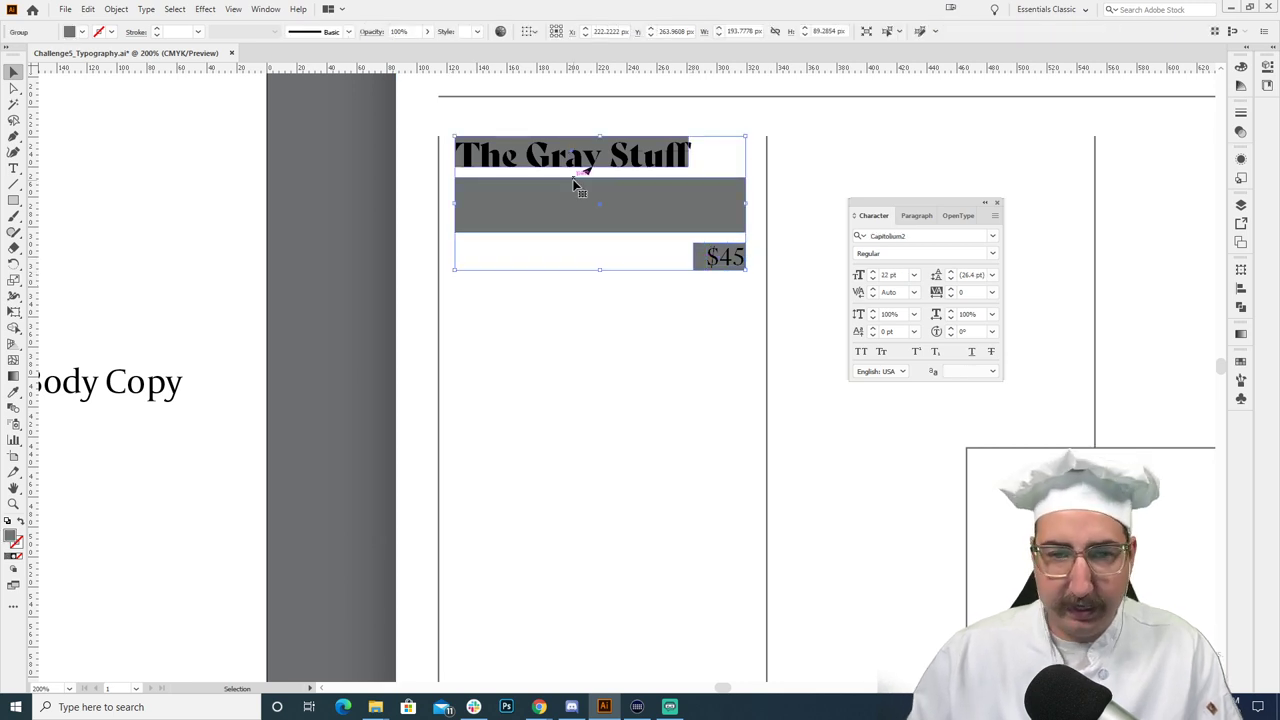
Step: Draw a left-aligned text area styled like Body Copy at 8 pt
left_click(200, 262)
left_click(140, 392)
key("t")
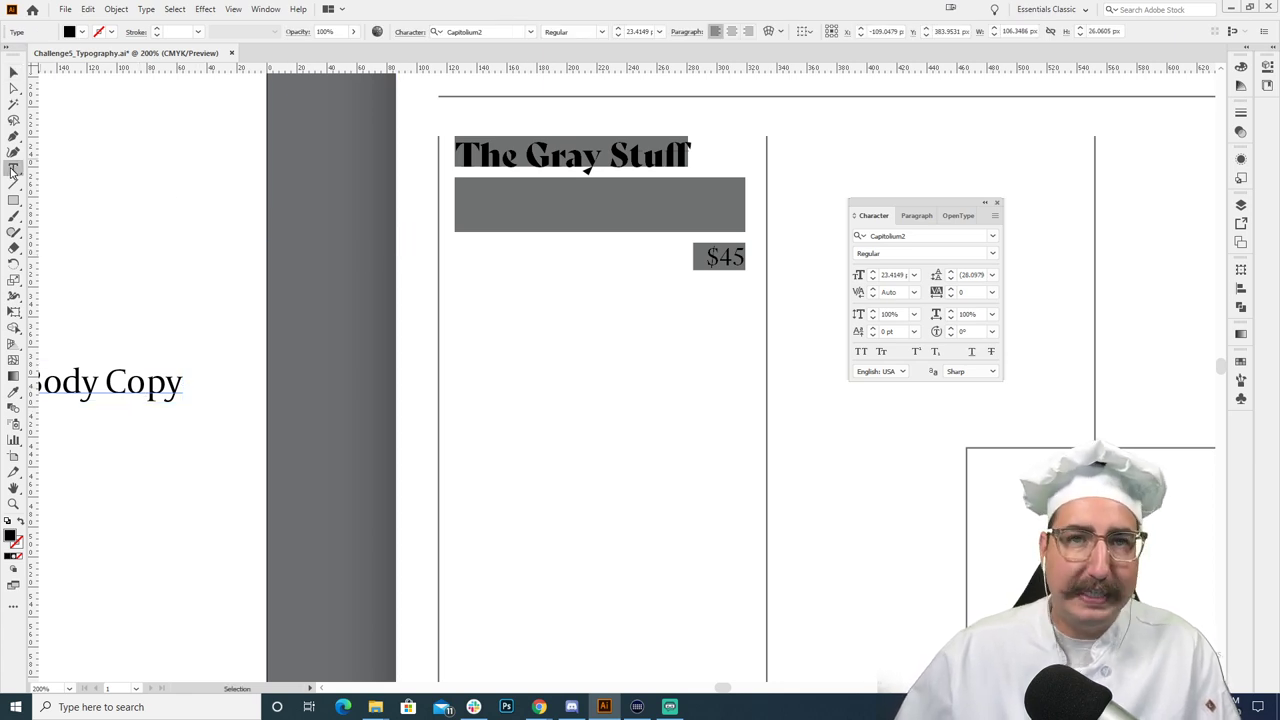
left_click_drag(168, 192, 420, 268)
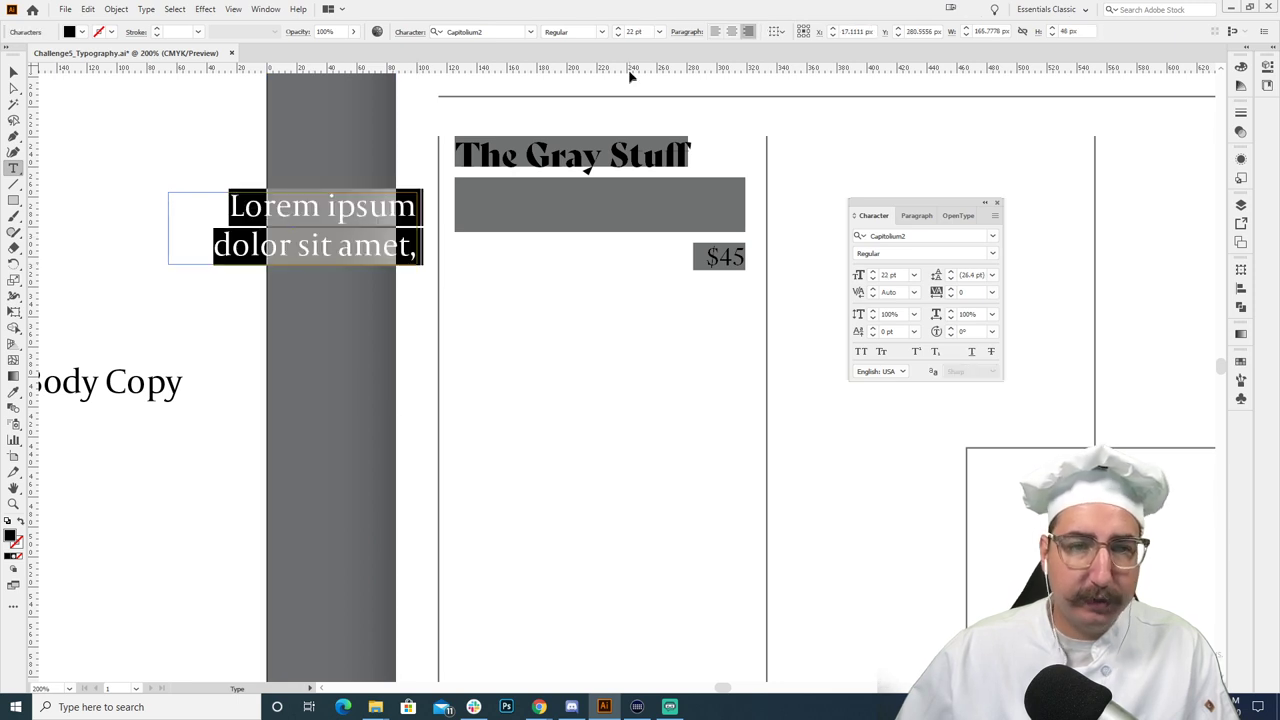
left_click(716, 32)
left_click(14, 72)
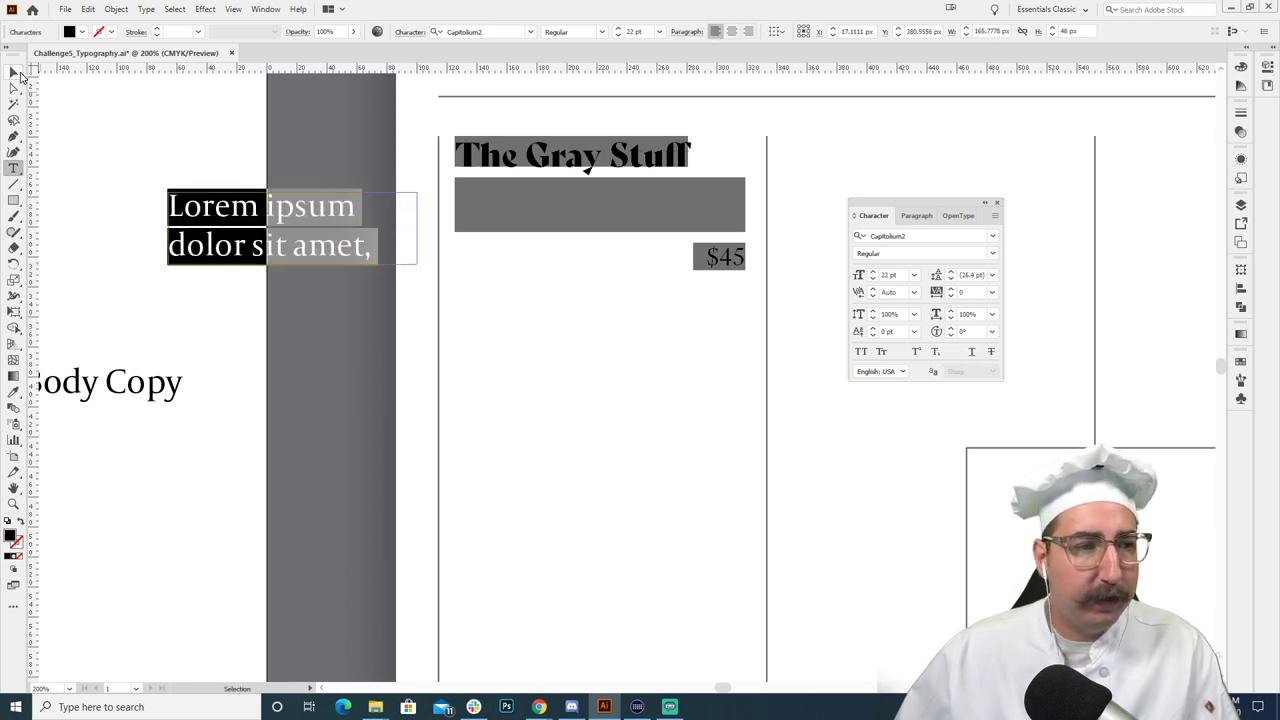
key("Return")
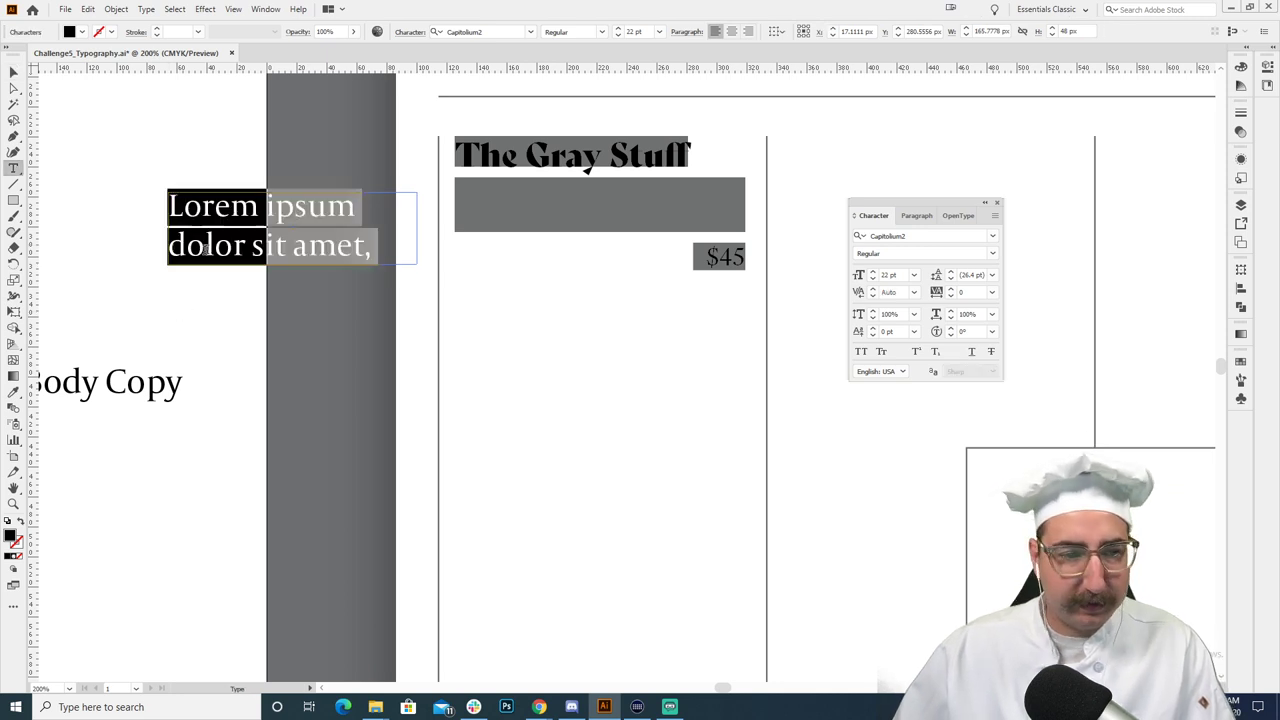
left_click(14, 398)
left_click(116, 380)
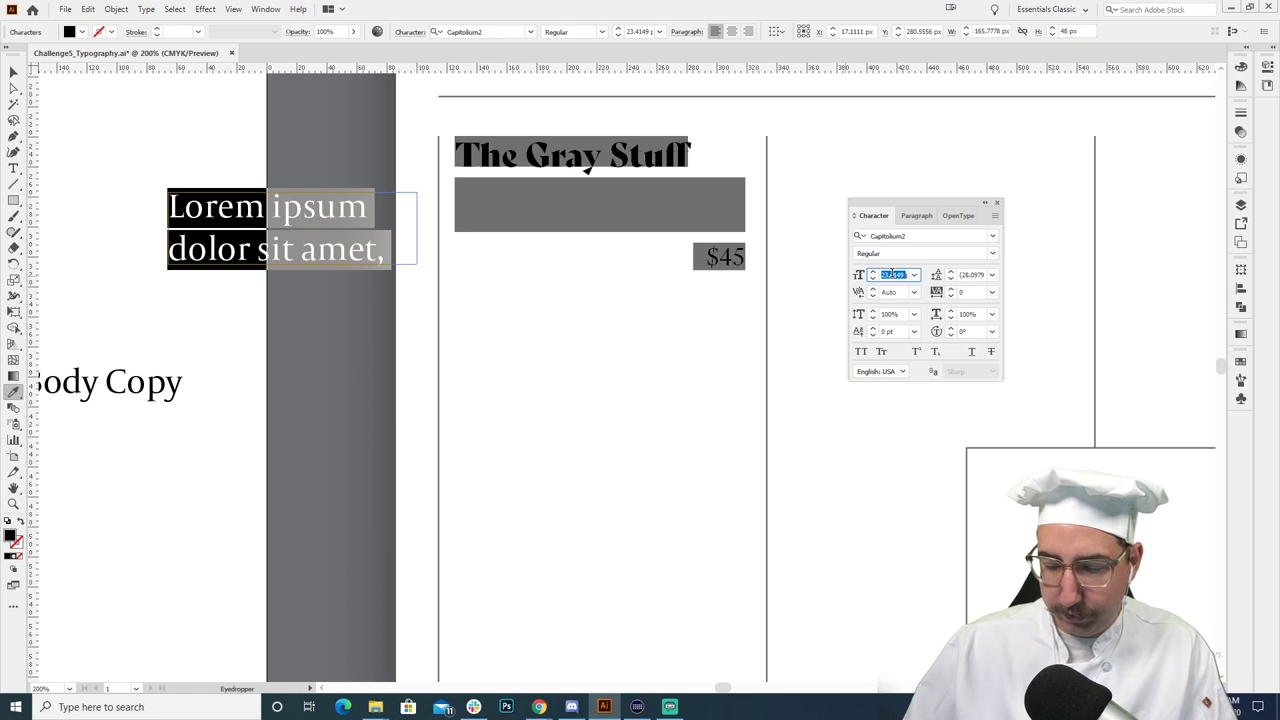
type("8")
key("Return")
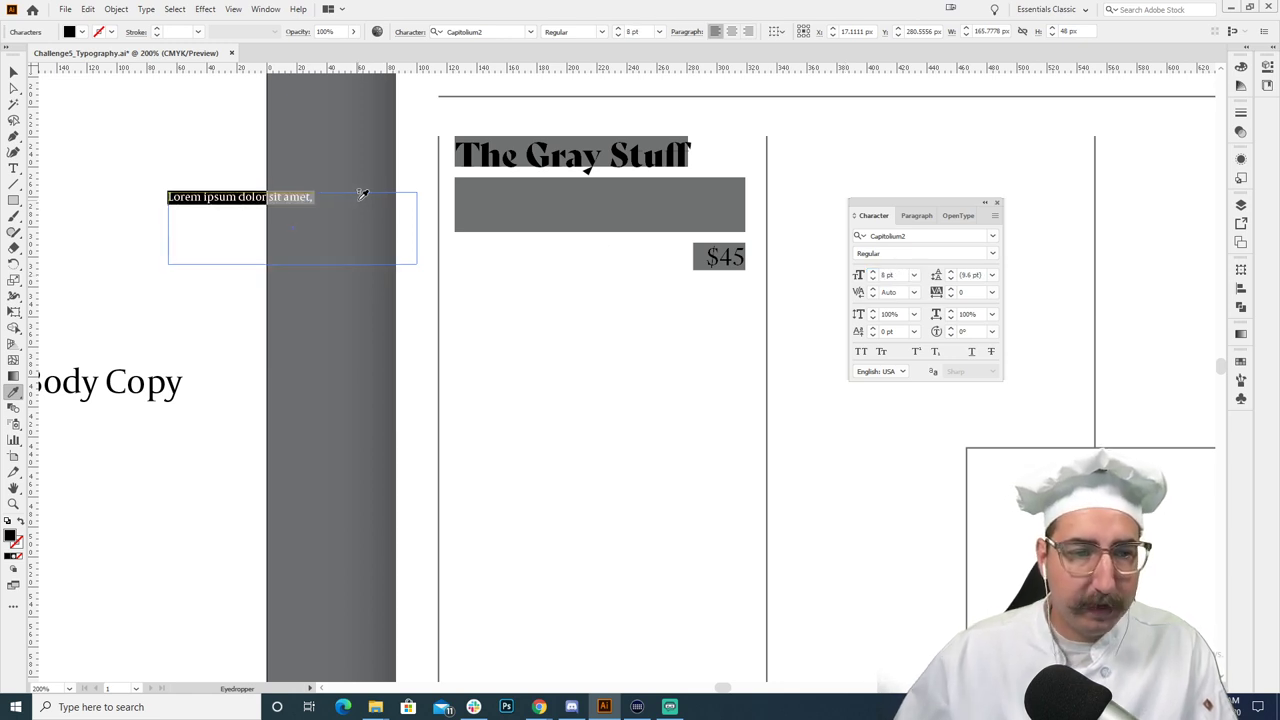
Step: Fill the frame with placeholder text, move it under the title, and widen it to the column
key("v")
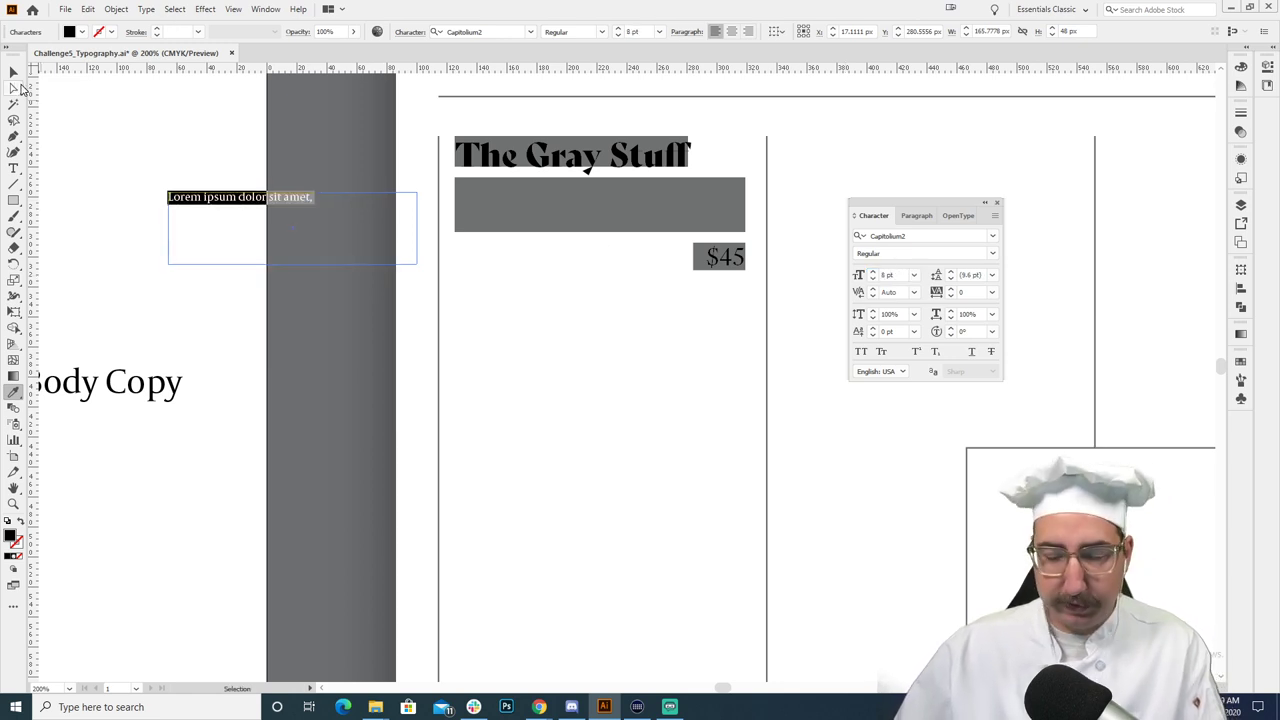
key("BackSpace")
left_click(145, 9)
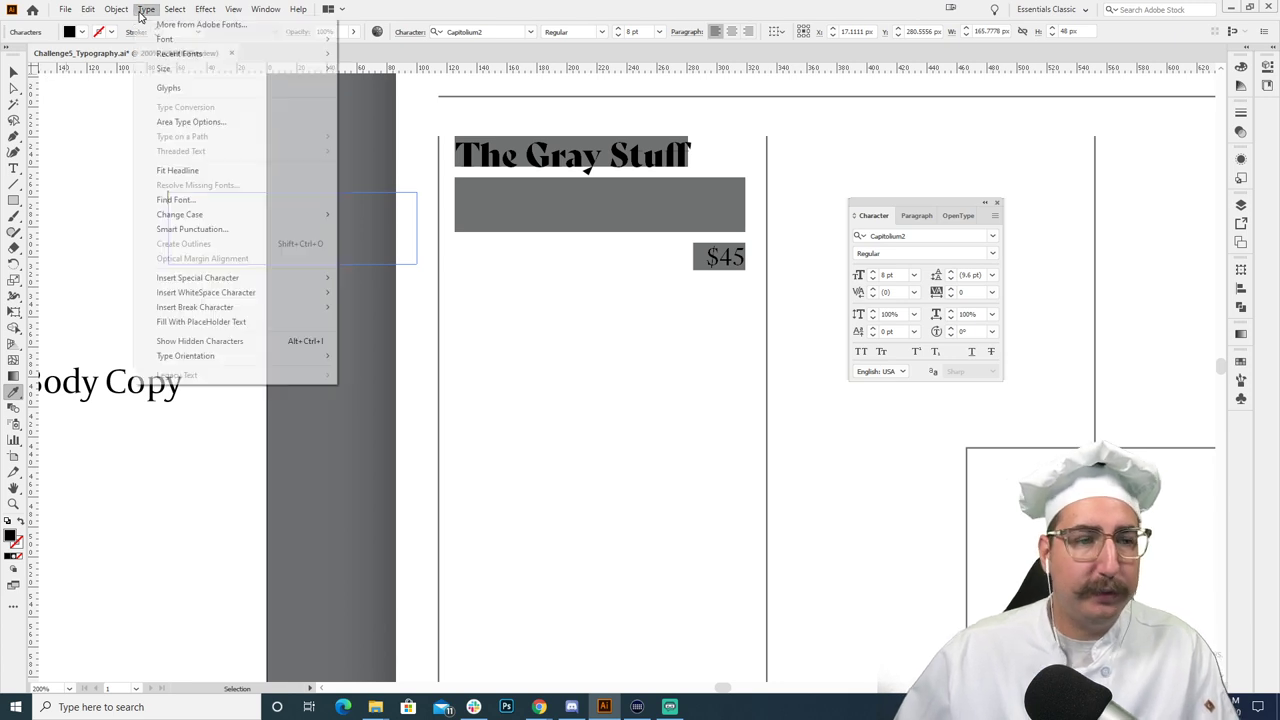
left_click(231, 322)
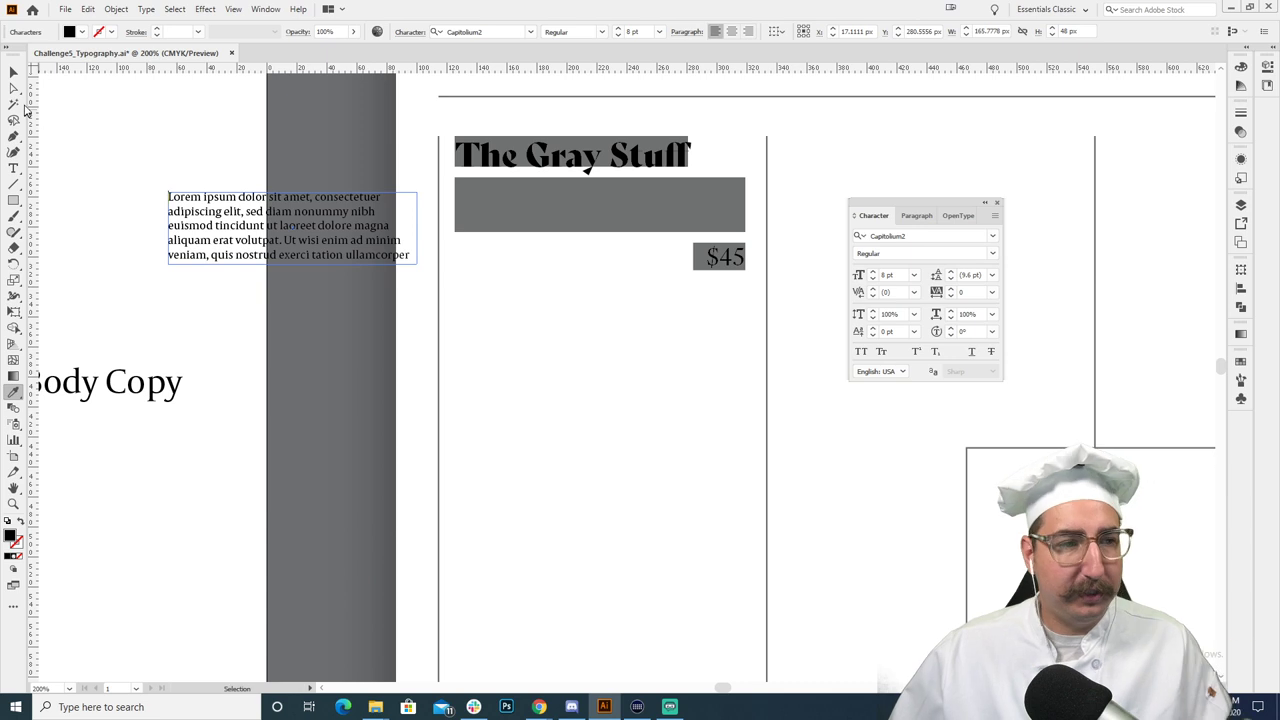
left_click(14, 72)
left_click_drag(238, 237, 524, 223)
left_click_drag(706, 247, 745, 231)
left_click(633, 322)
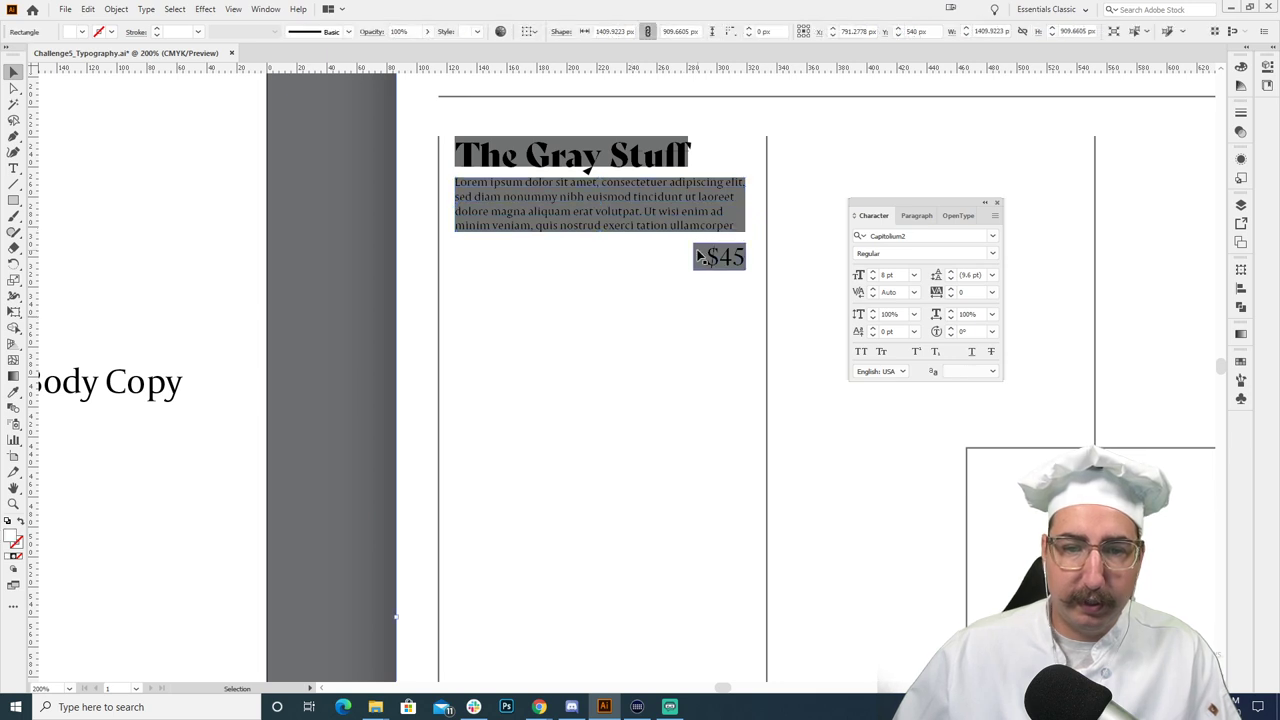
Step: Restore the paragraph after an accidental delete, nudge it up, and zoom out toward the middle column
left_click(750, 214)
key("Delete")
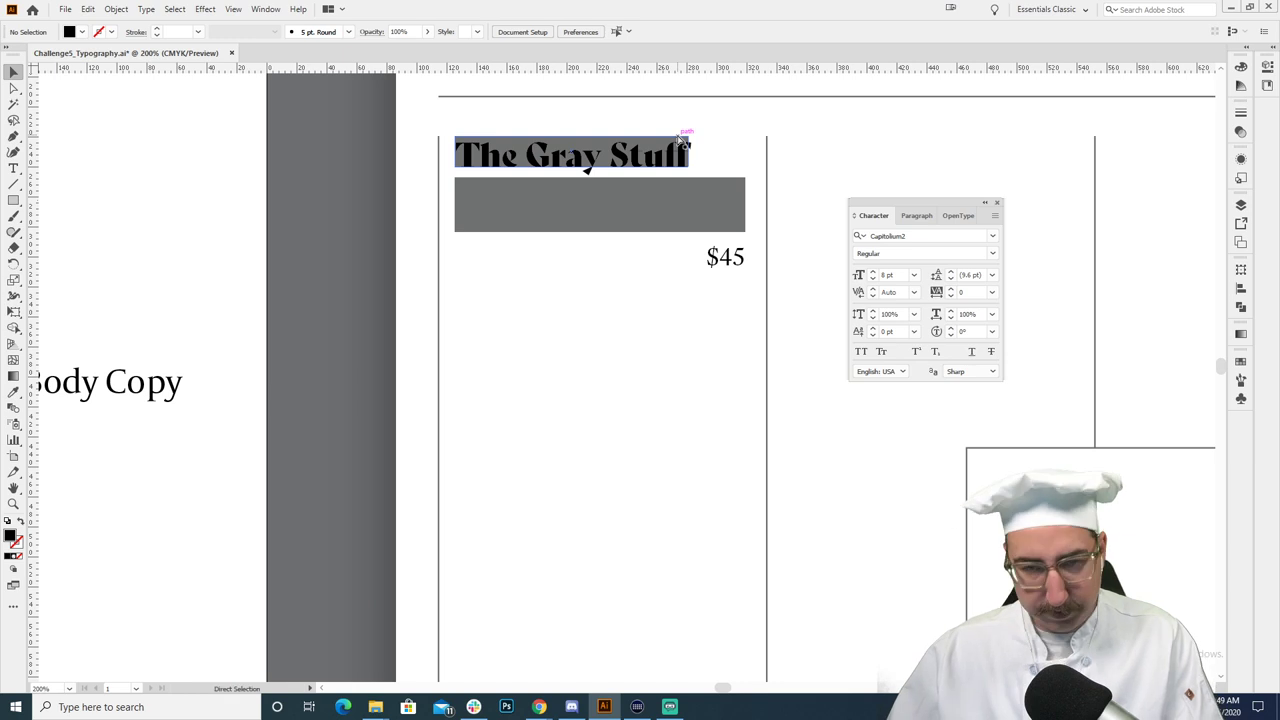
key("ctrl+z")
key("ctrl+z")
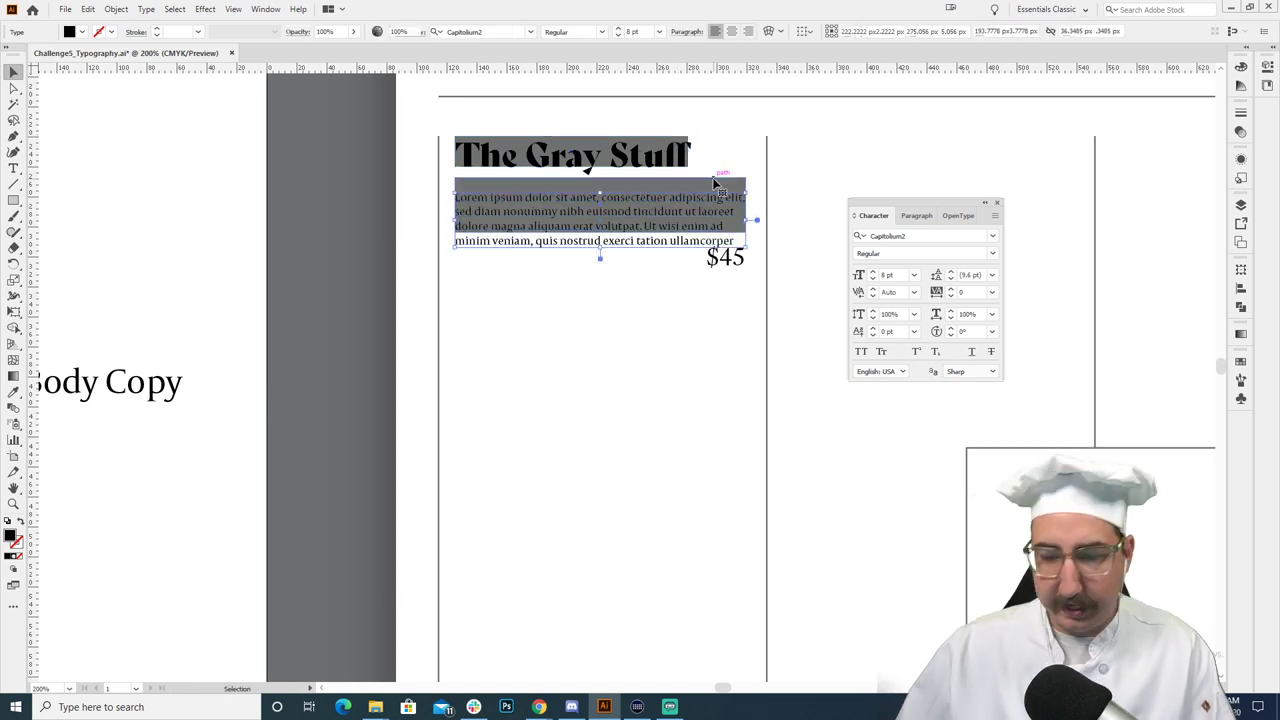
key("ctrl+z")
key("ctrl+z")
key("ctrl+z")
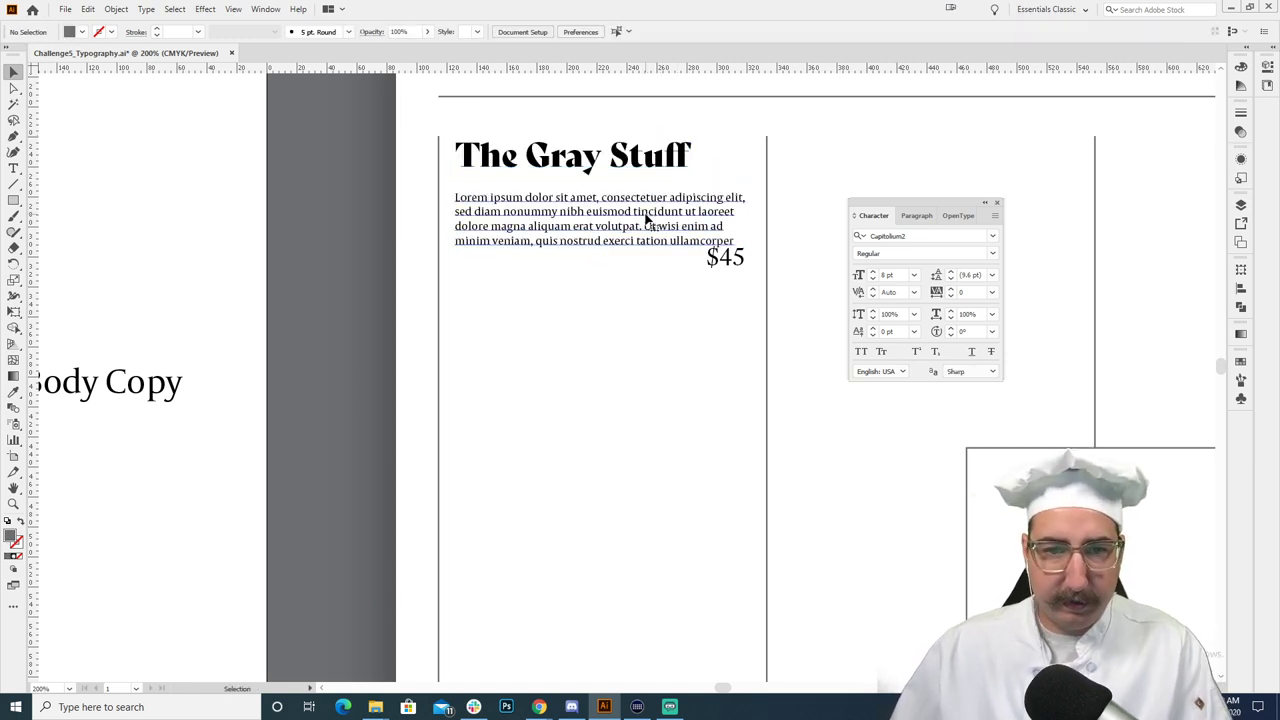
key("ctrl+z")
key("ctrl+z")
left_click(305, 263)
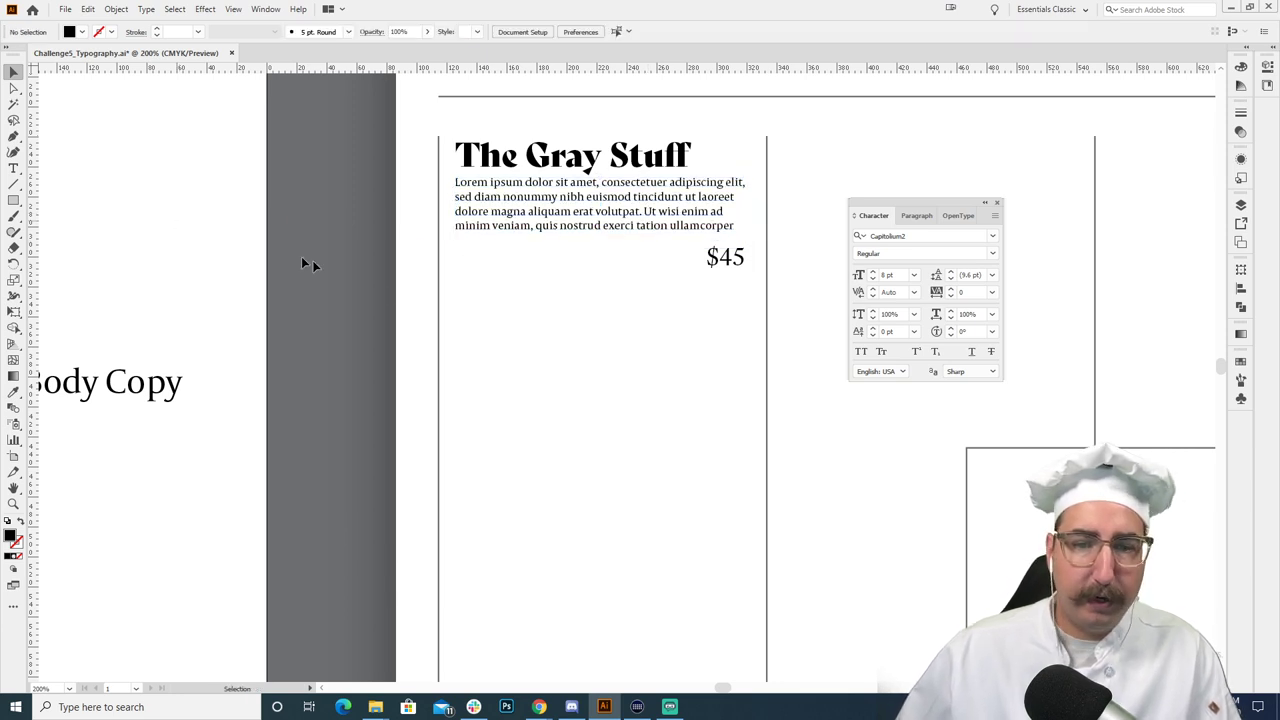
key("z")
left_click(503, 412, "alt")
left_click_drag(700, 331, 539, 292)
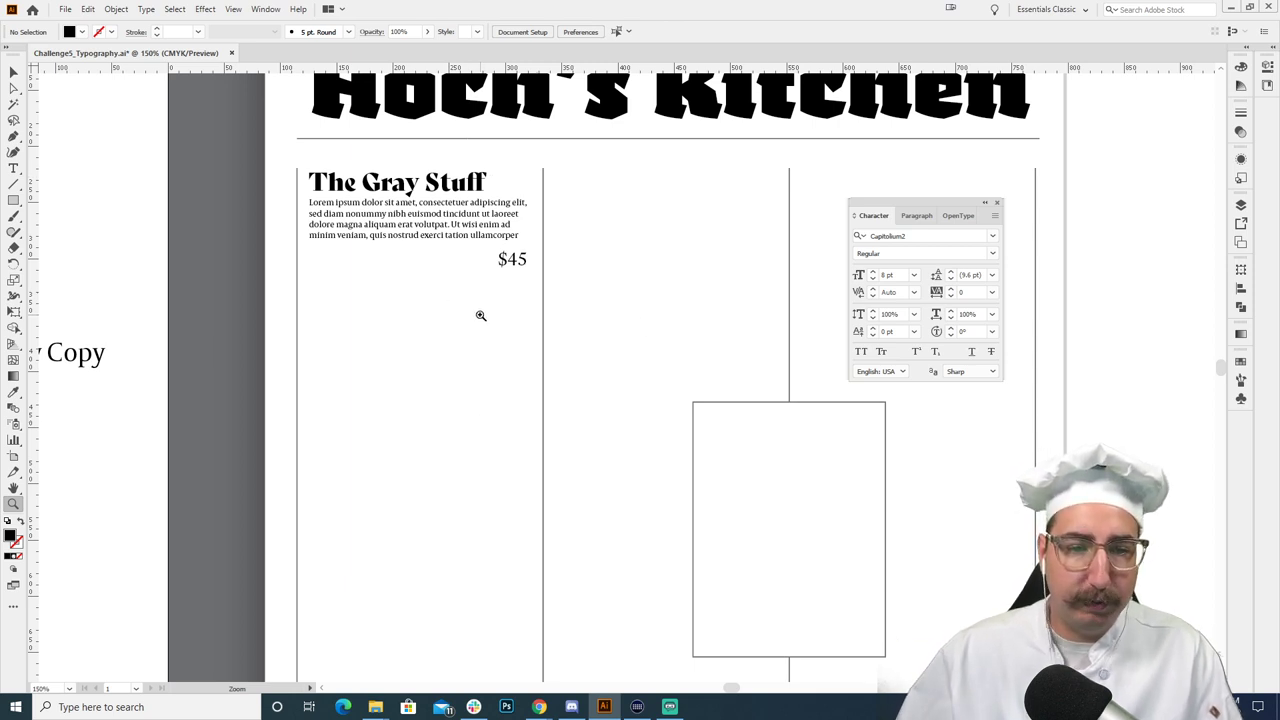
Step: Copy the heading and description into the middle column and make the tall rectangle a text wrap object
key("v")
left_click(448, 220)
left_click(440, 195, "shift")
left_click_drag(440, 196, 685, 405)
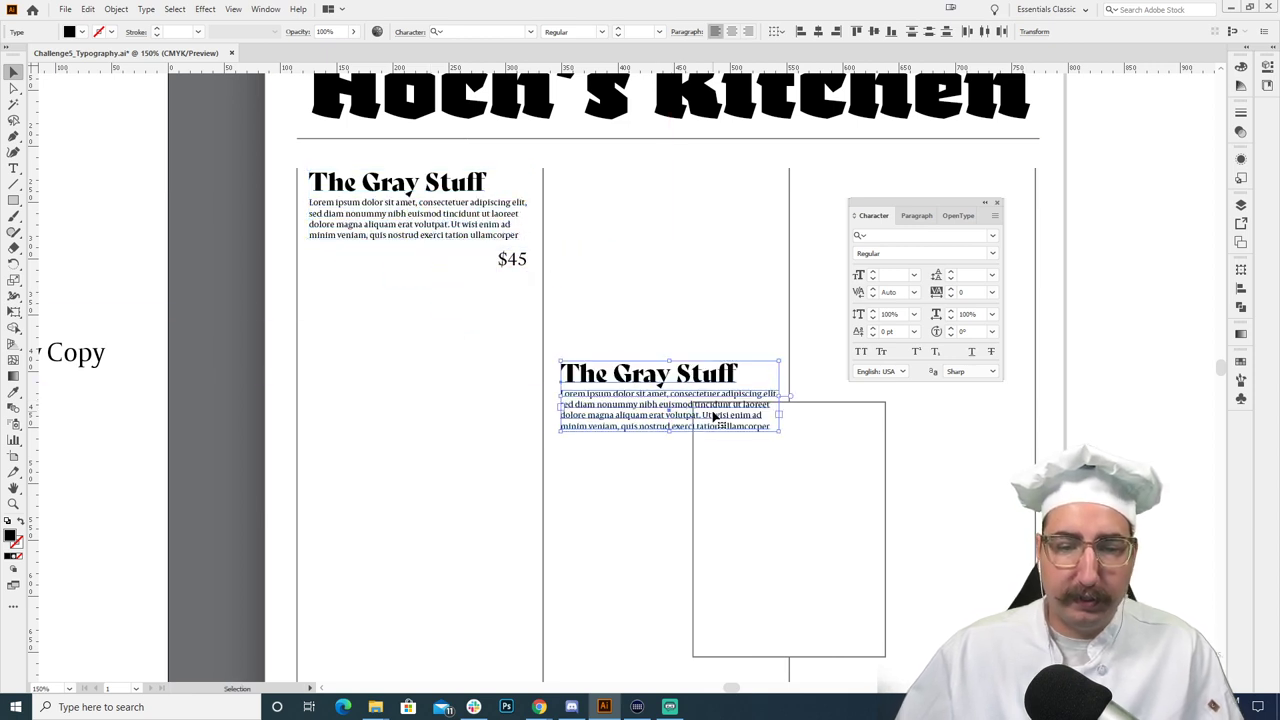
left_click(812, 412)
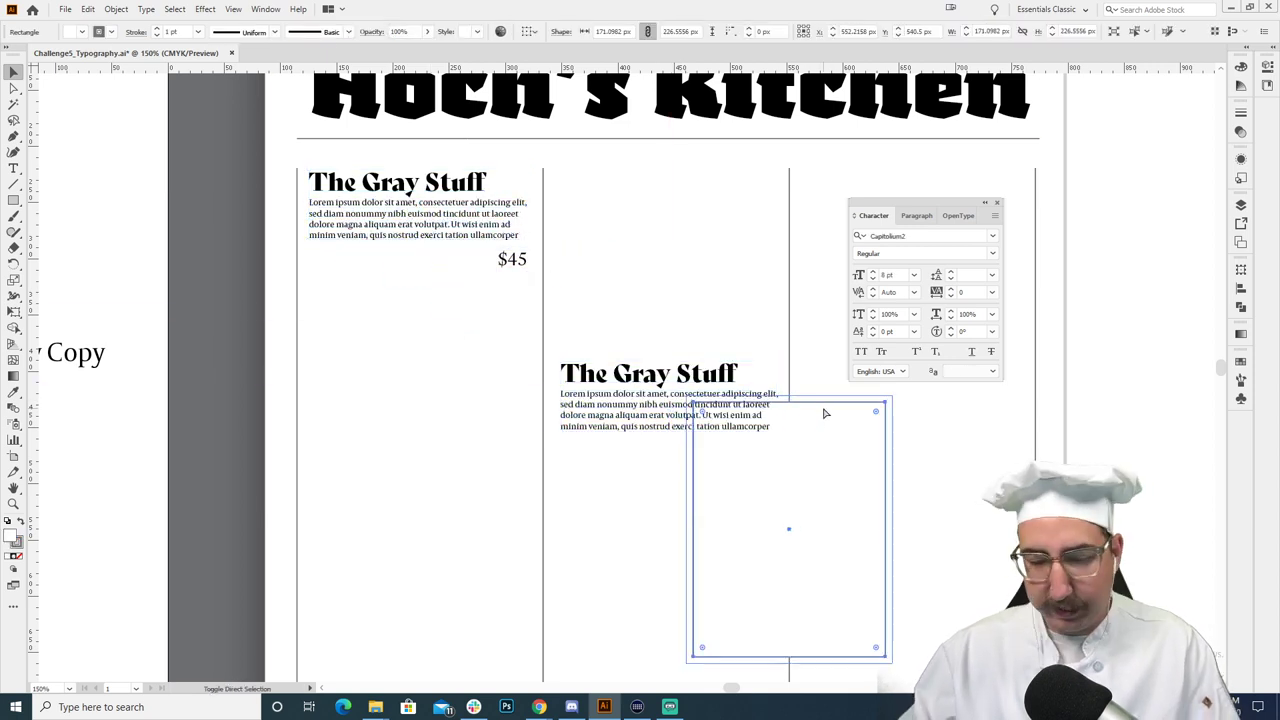
key("ctrl+shift+bracketright")
Step: Lengthen the copied description frame and shift it with the heading up slightly
left_click(646, 425)
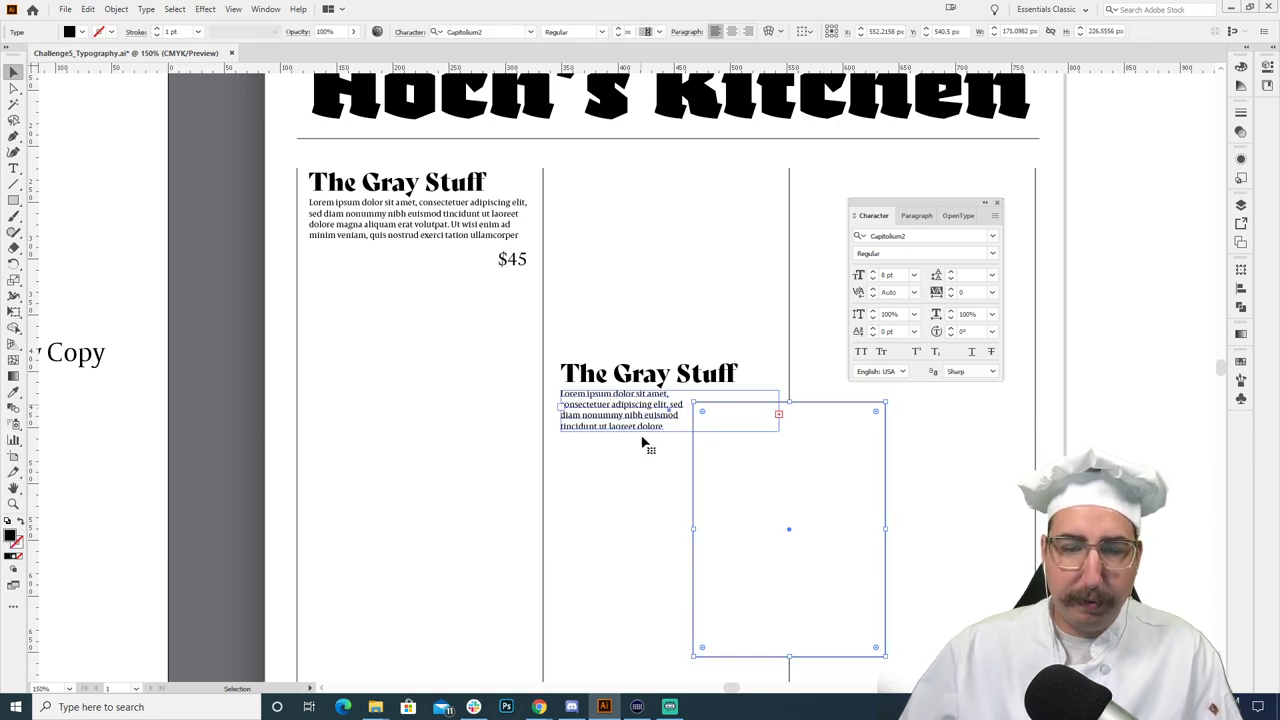
left_click_drag(671, 434, 682, 575)
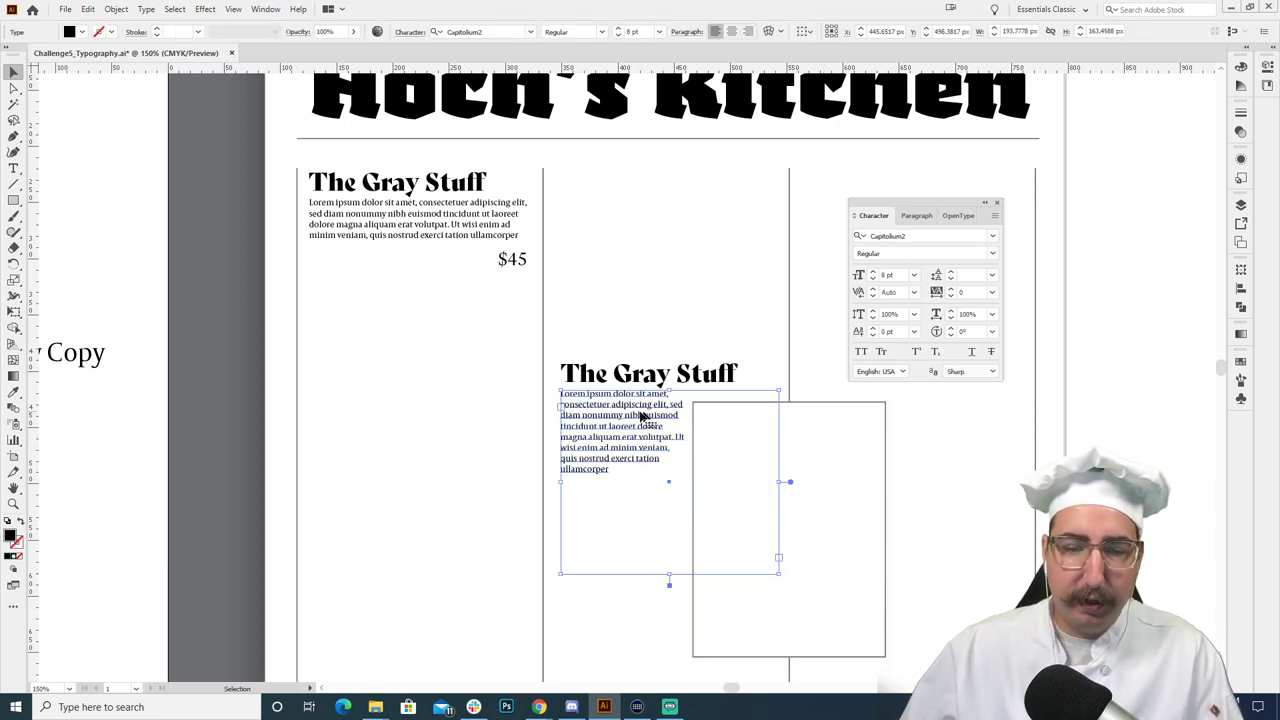
left_click(680, 375, "shift")
left_click_drag(685, 394, 685, 383)
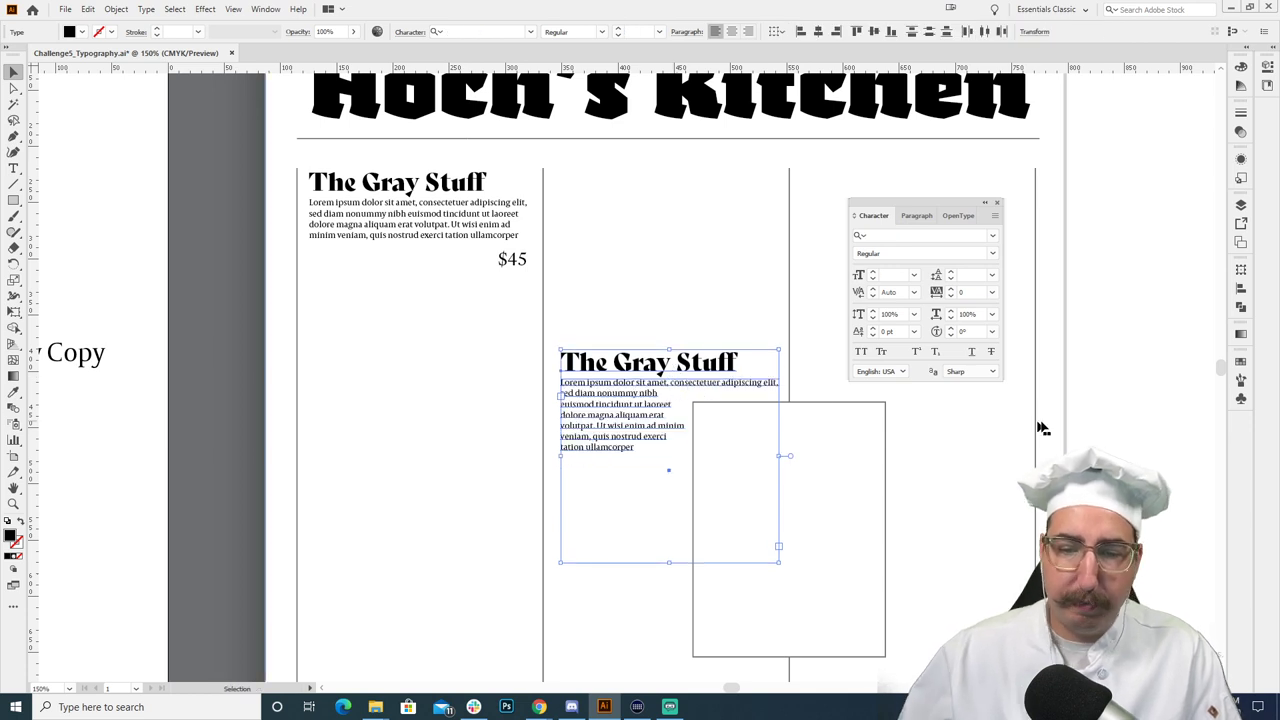
left_click(955, 440)
left_click(823, 443)
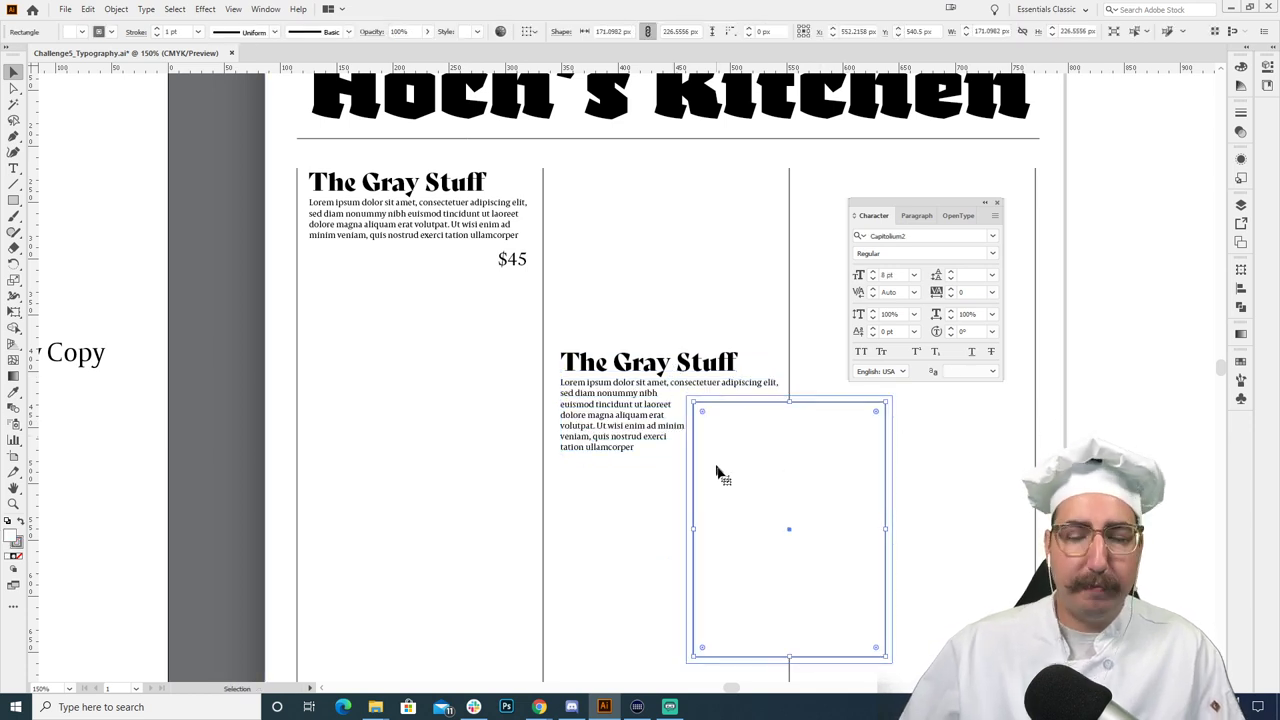
Step: Set the rectangle's Text Wrap Options offset to 10 pt with Preview turned on
left_click(116, 9)
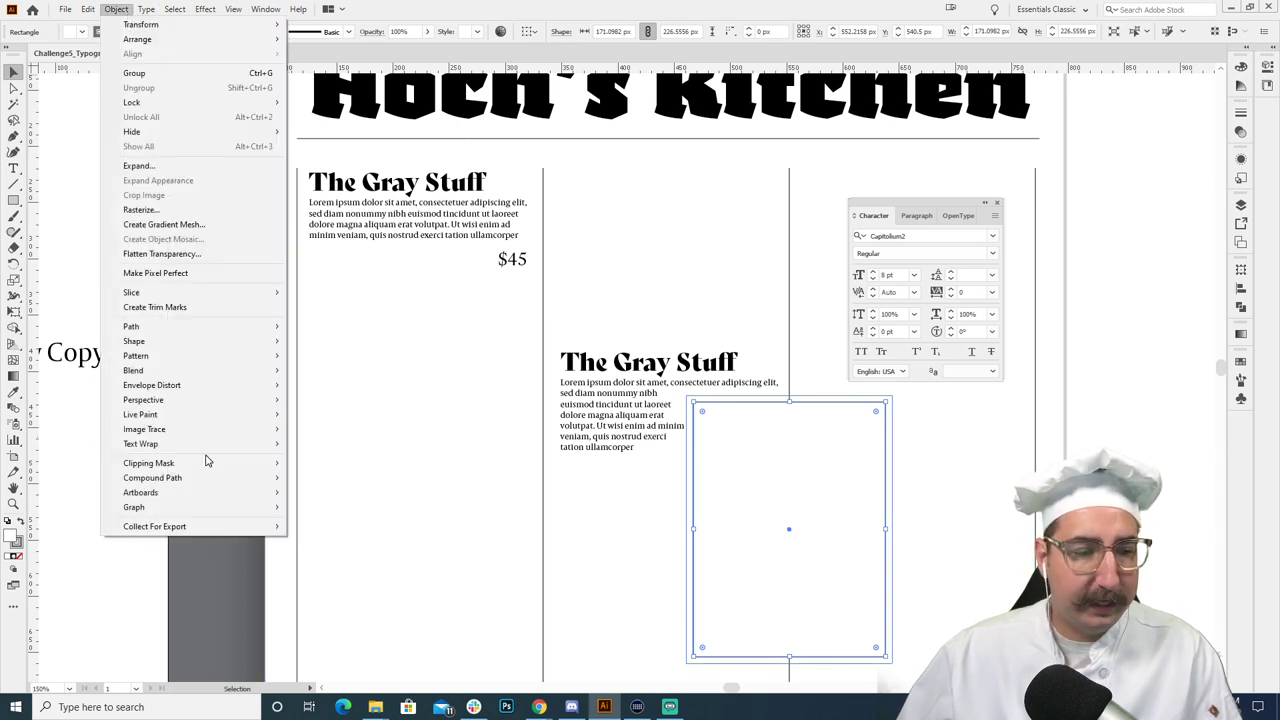
mouse_move(210, 446)
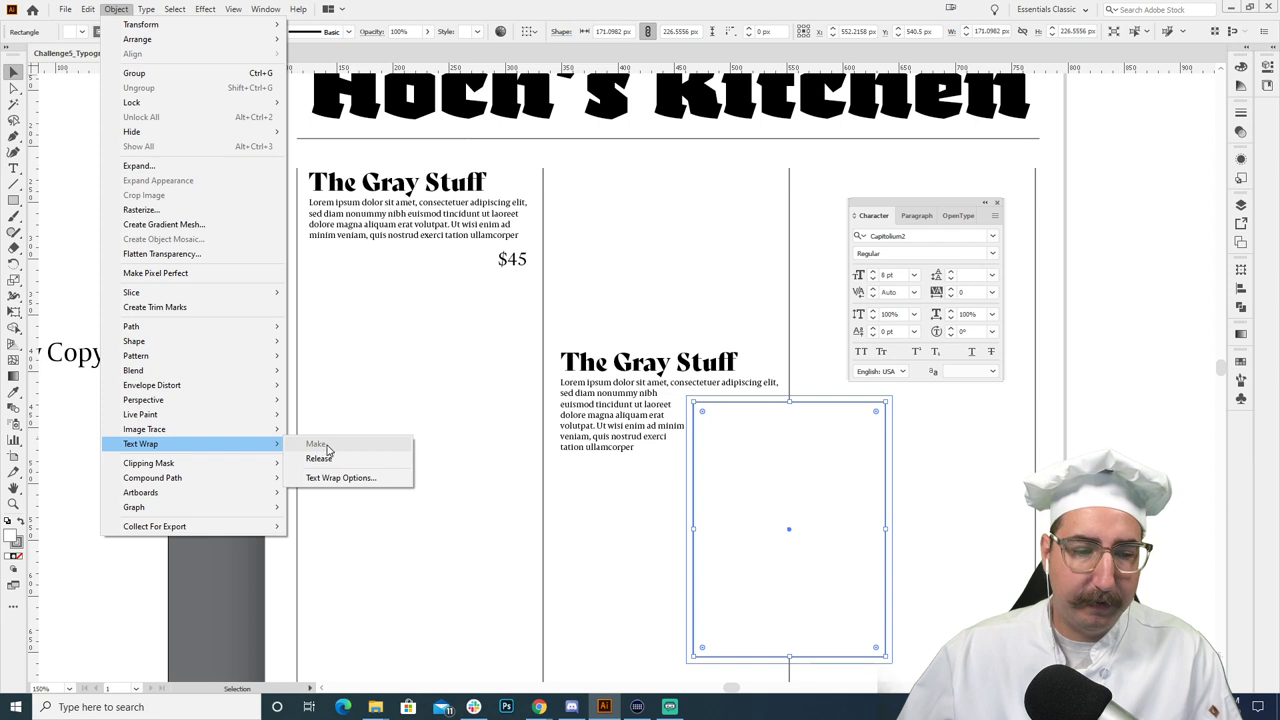
left_click(340, 477)
left_click_drag(590, 284, 512, 171)
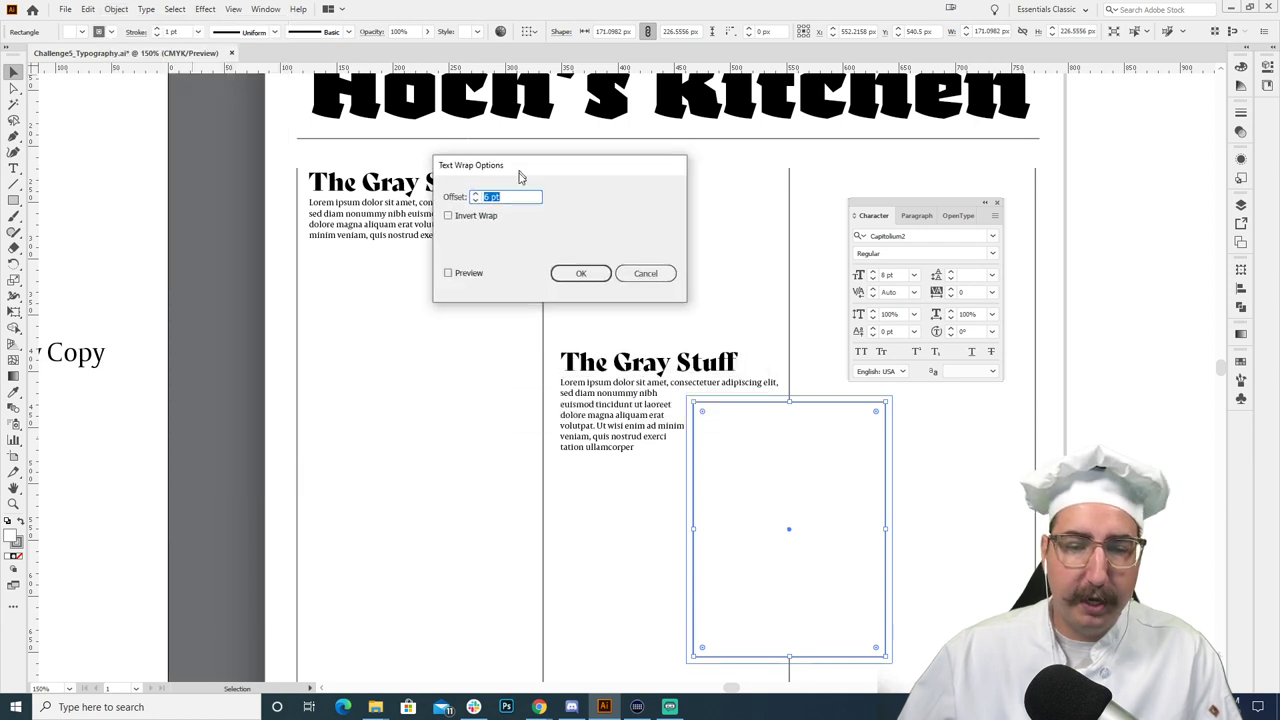
left_click(448, 273)
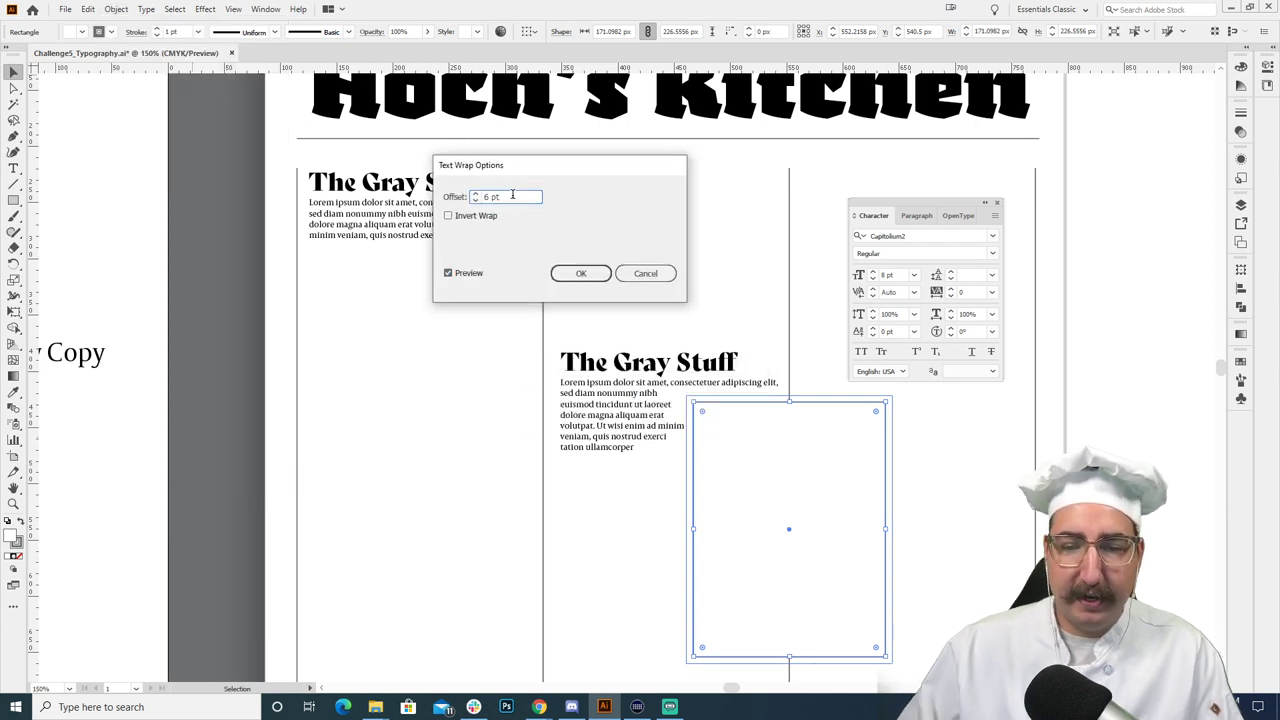
double_click(512, 195)
type("17")
key("Tab")
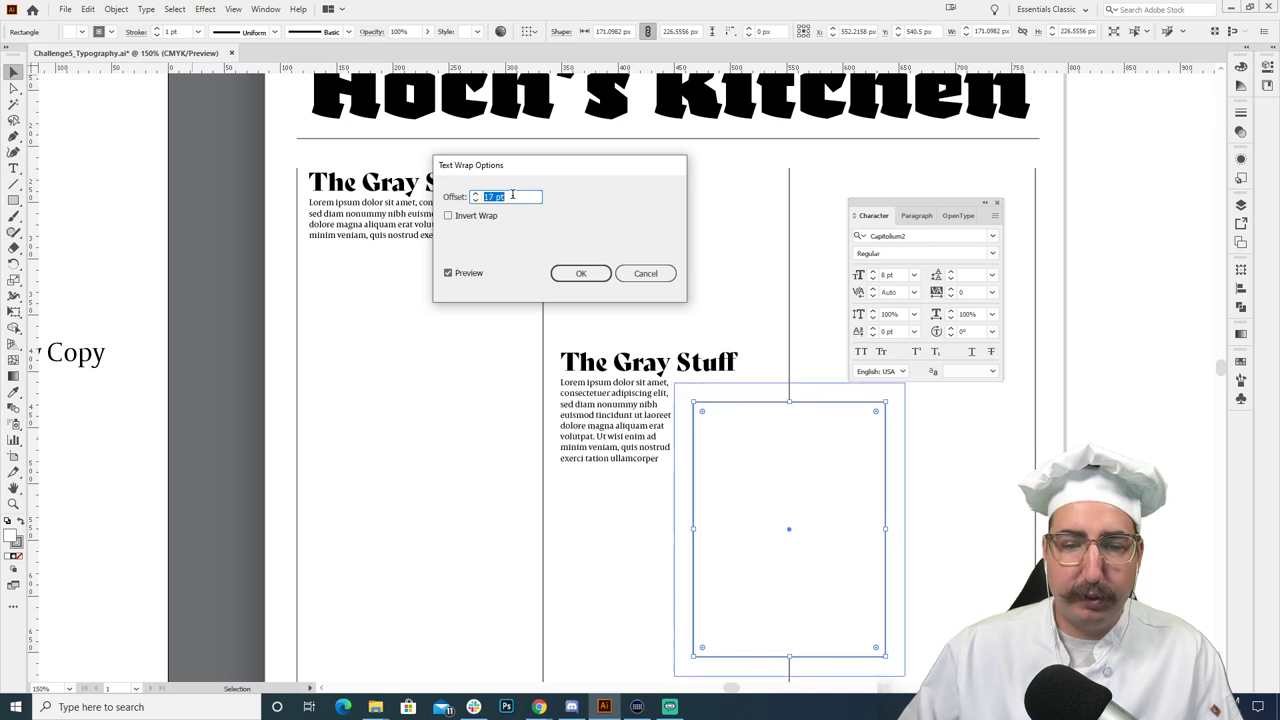
key("Up")
key("Up")
key("Up")
key("Up")
key("Up")
key("Up")
key("Up")
key("Up")
key("Up")
key("Up")
key("Up")
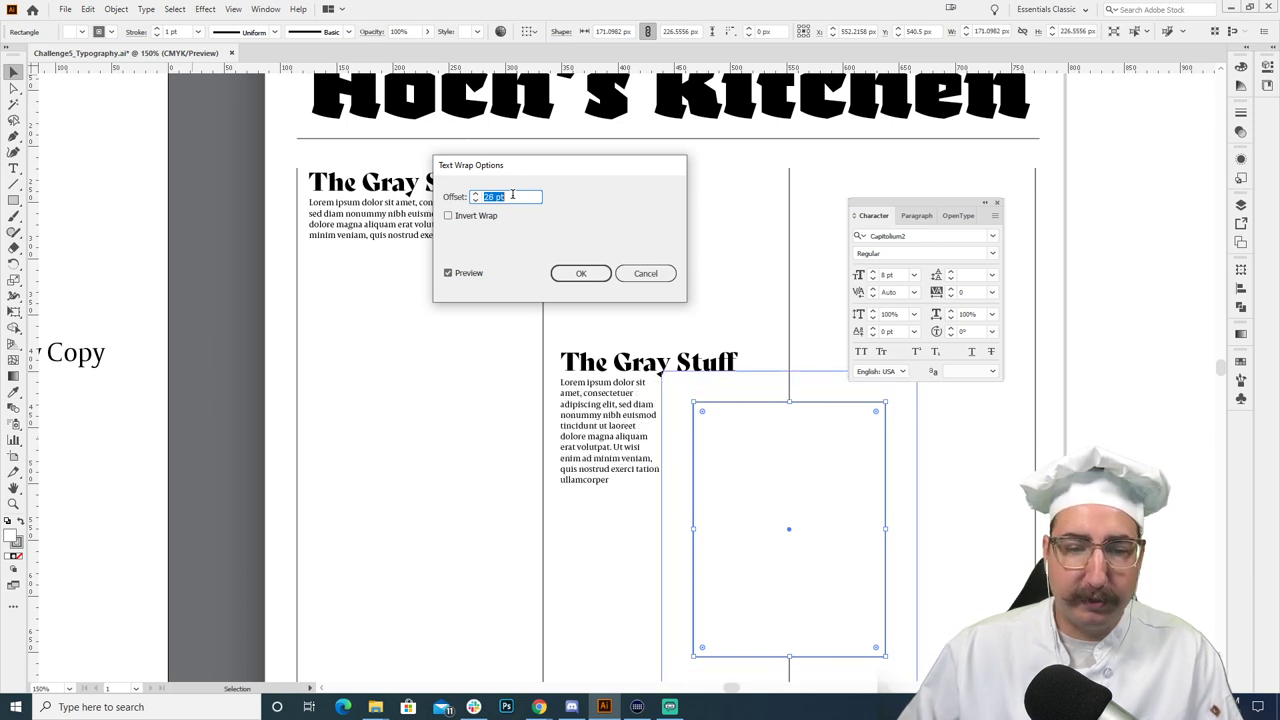
key("Down")
key("Down")
key("Down")
key("Down")
key("Down")
key("Down")
key("Down")
key("Down")
key("Down")
key("Down")
key("Down")
key("Down")
key("Down")
key("Down")
key("Down")
key("Down")
key("Down")
key("Down")
key("Down")
key("Down")
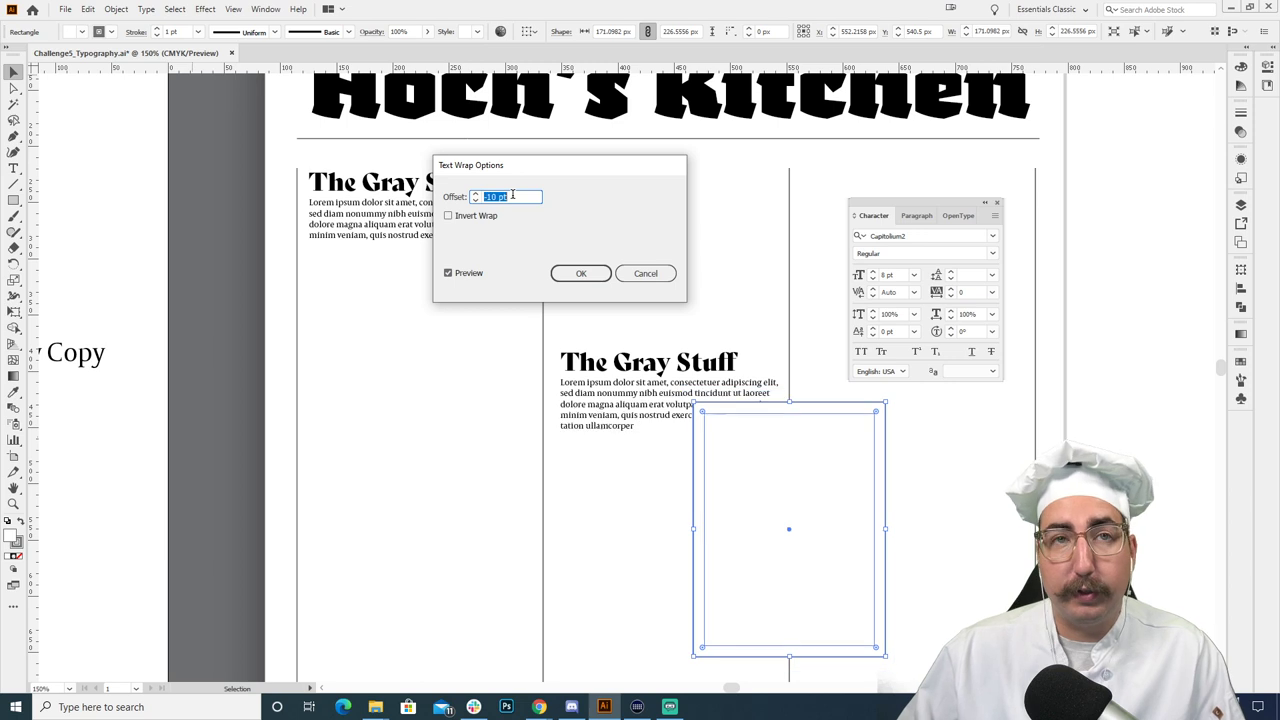
key("Up")
key("Up")
key("Up")
key("Up")
key("Up")
key("Up")
key("Up")
key("Up")
key("Up")
key("Up")
key("Up")
key("Up")
key("Up")
key("Up")
key("Up")
key("Up")
key("Up")
key("Up")
key("Up")
key("Up")
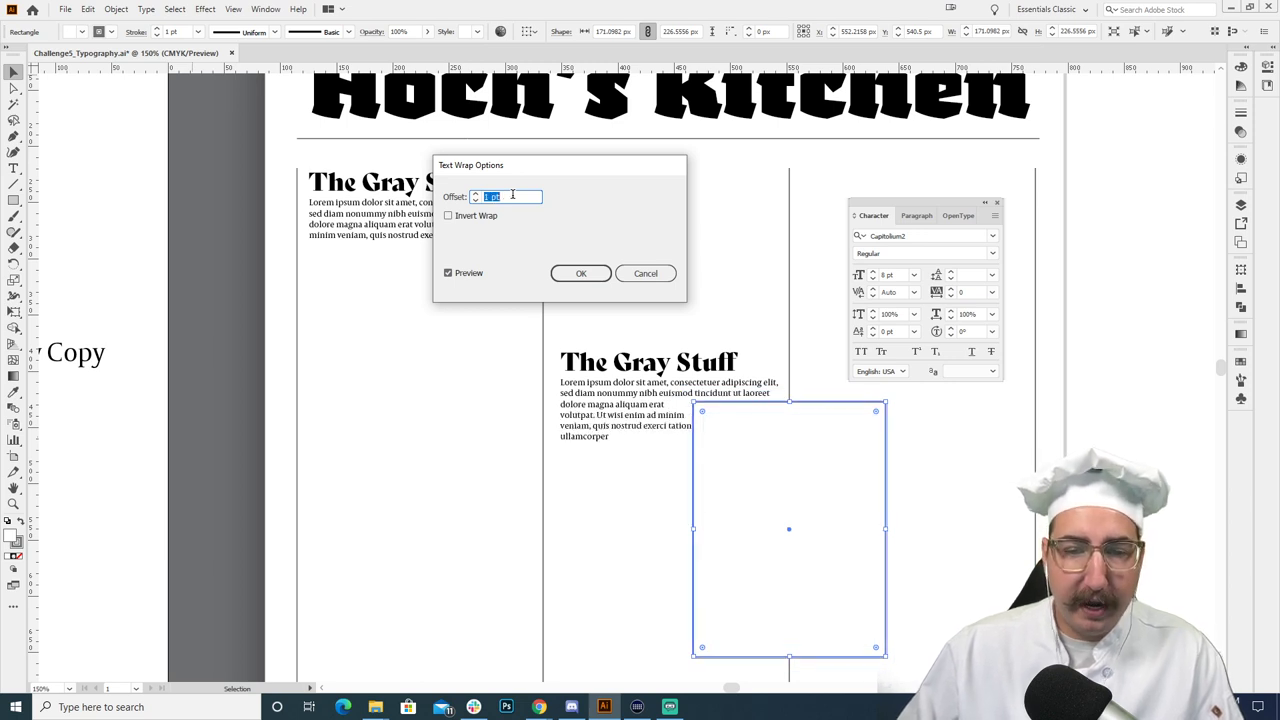
key("Return")
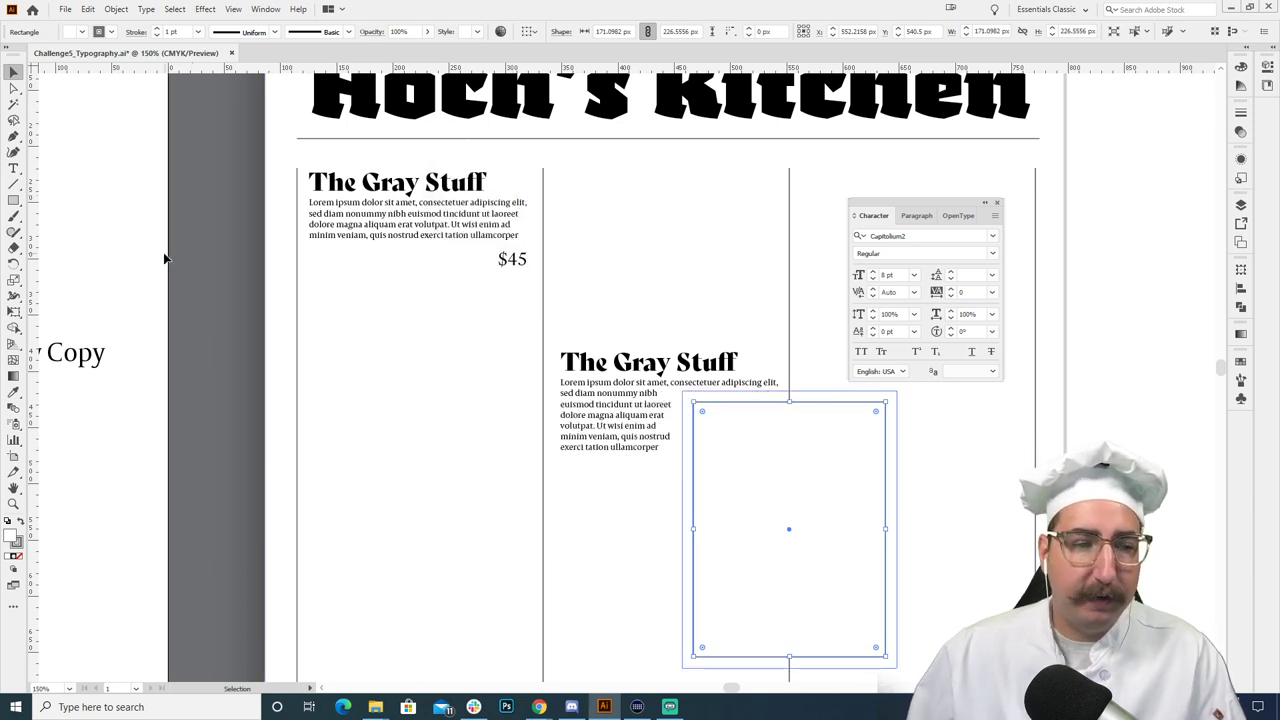
left_click(417, 306)
scroll(643, 347, "down", 3)
scroll(643, 347, "right", 3)
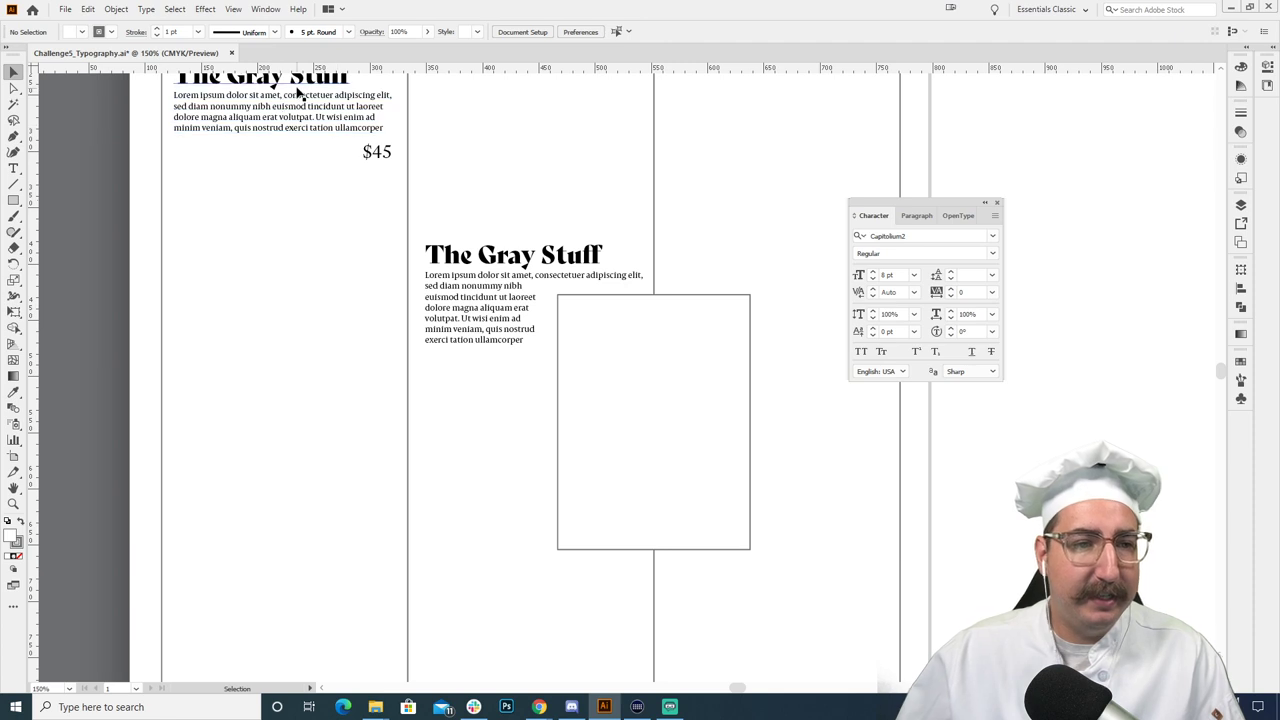
Step: Copy The Gray Stuff heading into the rectangle, center it, and retype it as 'TUMMY' / 'STUFF'
left_click_drag(300, 89, 695, 341)
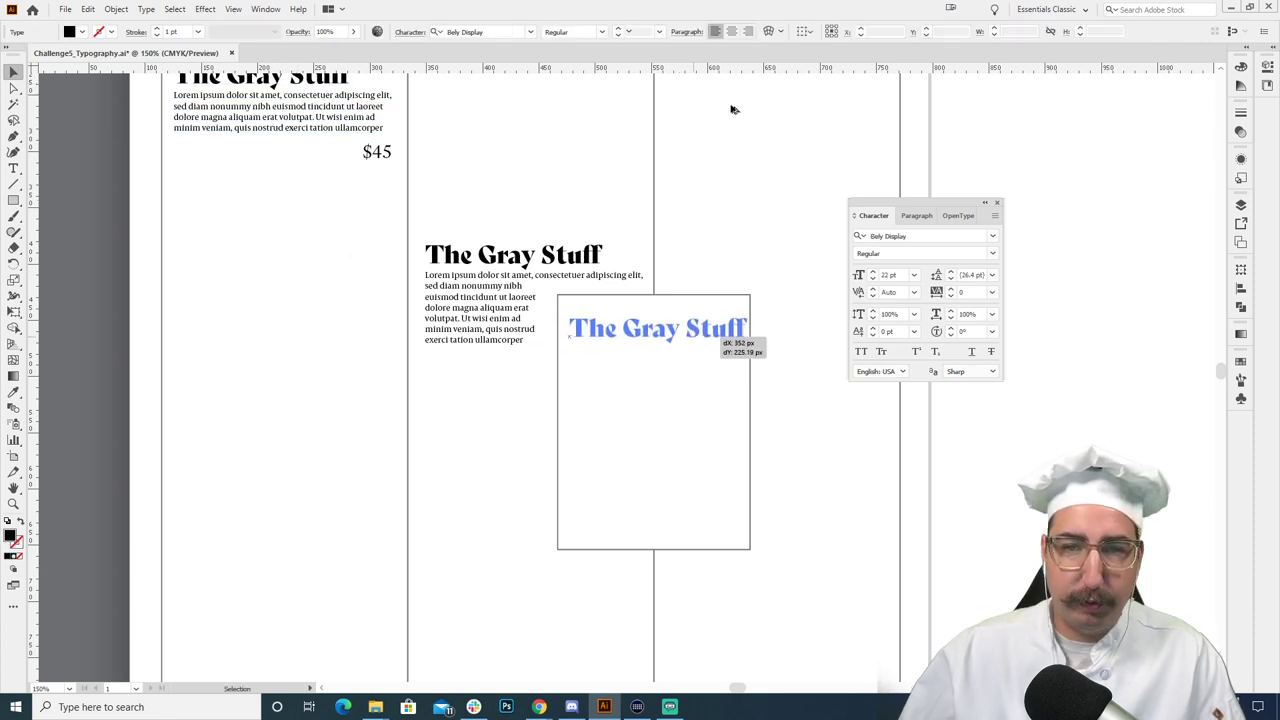
left_click(729, 32)
double_click(617, 329)
type("T")
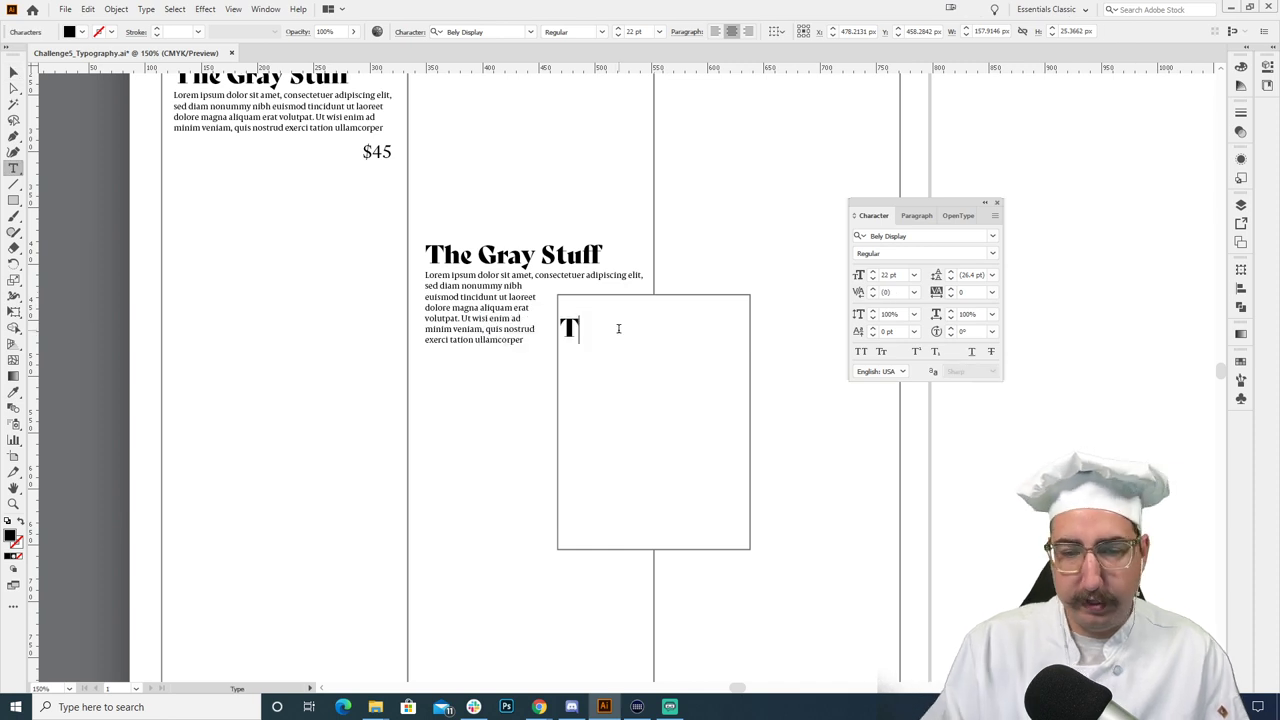
type("UMMY")
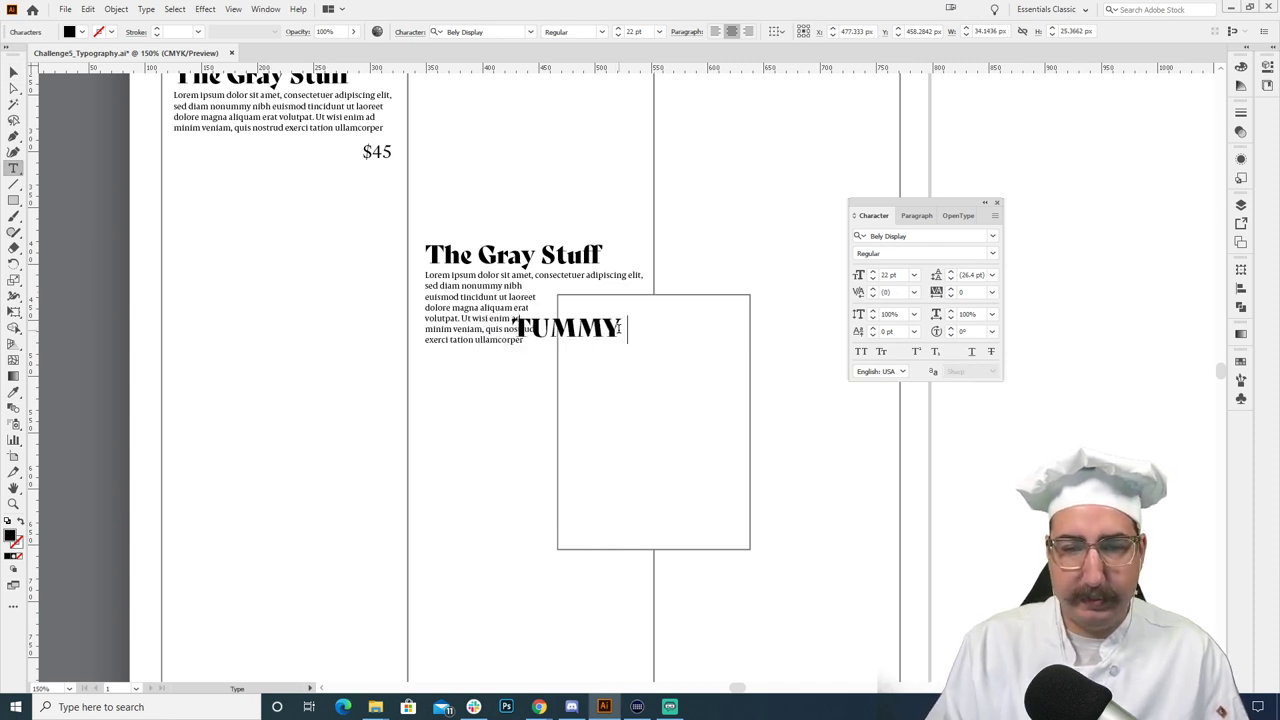
key("Return")
type("STUFF")
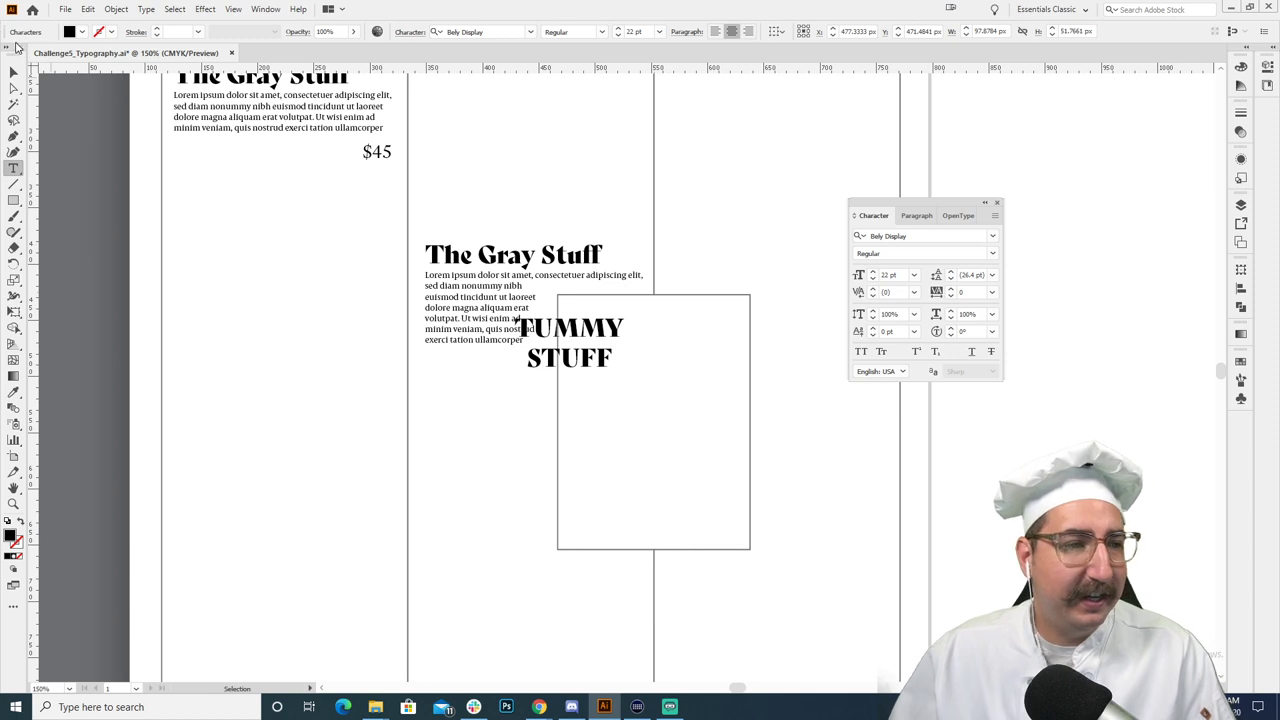
left_click(14, 88)
Step: Enlarge the TUMMY STUFF title, position it inside the box, and bring it forward
left_click(14, 72)
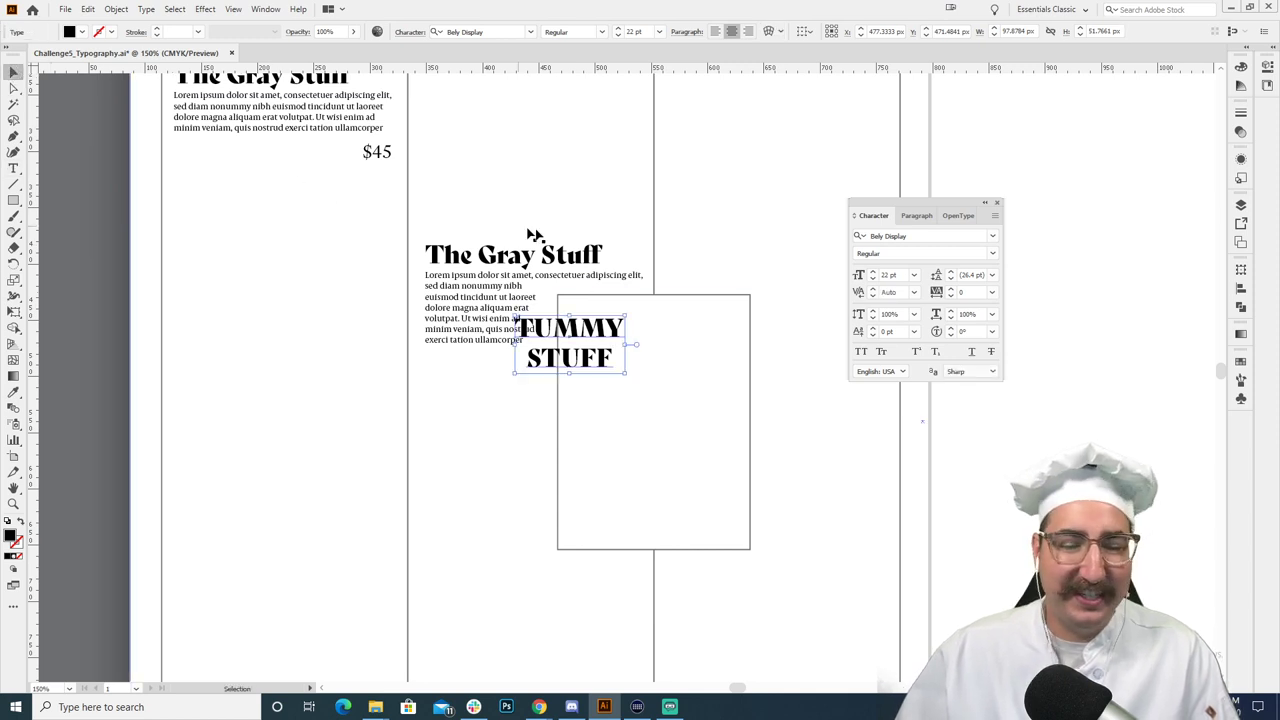
left_click_drag(629, 314, 710, 330)
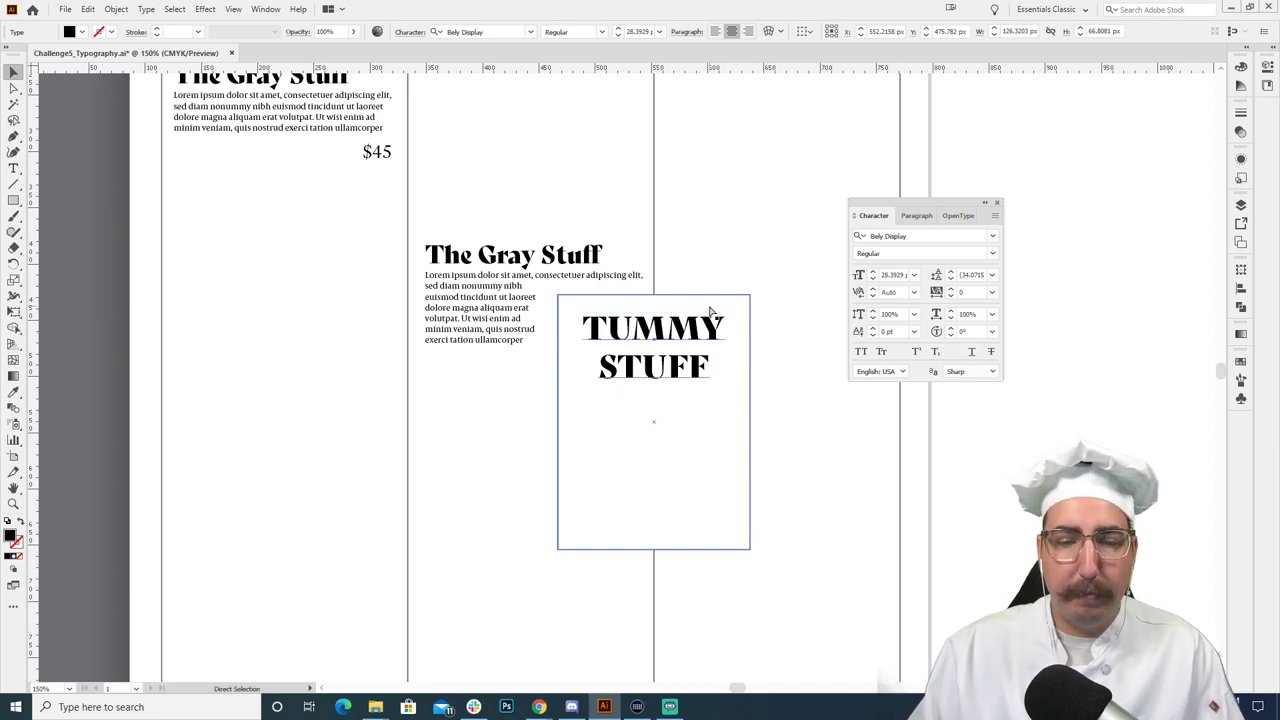
key("Right")
key("Right")
key("Right")
key("Right")
key("Right")
key("Right")
key("Right")
key("Right")
key("Right")
key("Right")
key("Right")
key("Right")
key("Right")
key("Right")
key("Right")
key("Right")
key("Right")
key("Right")
key("Right")
key("Right")
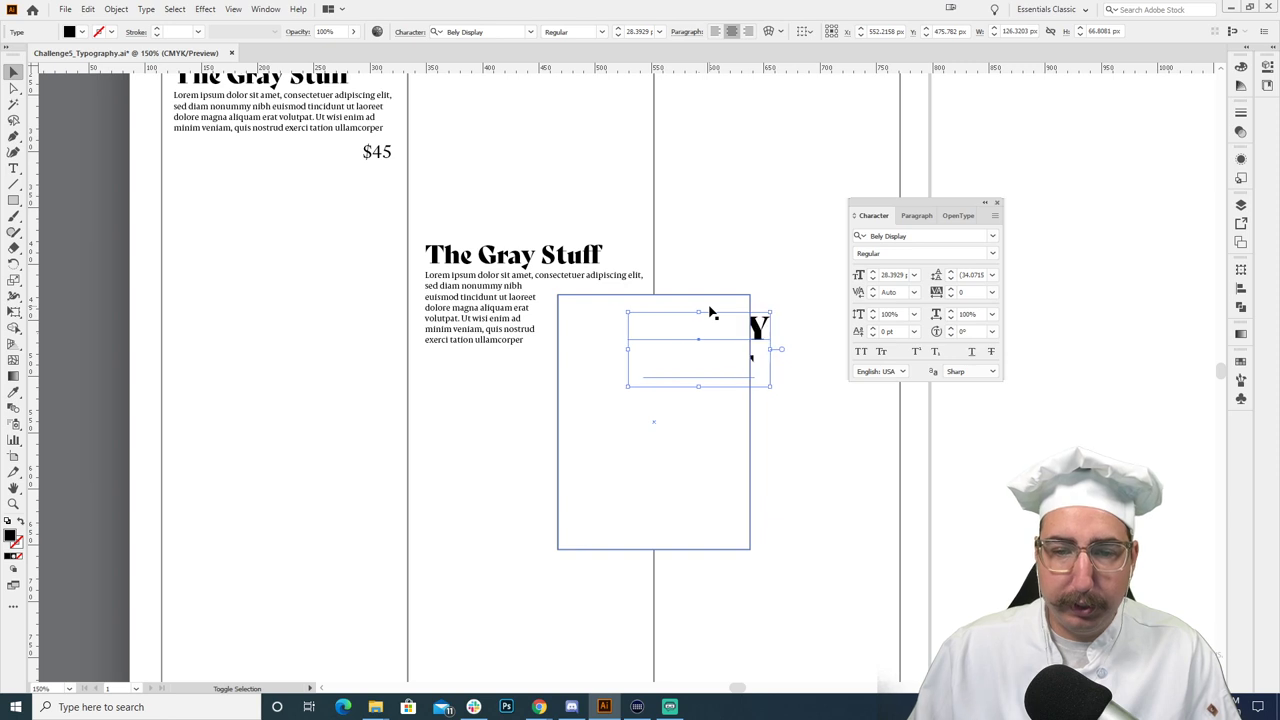
key("Right")
key("Right")
key("Right")
key("Right")
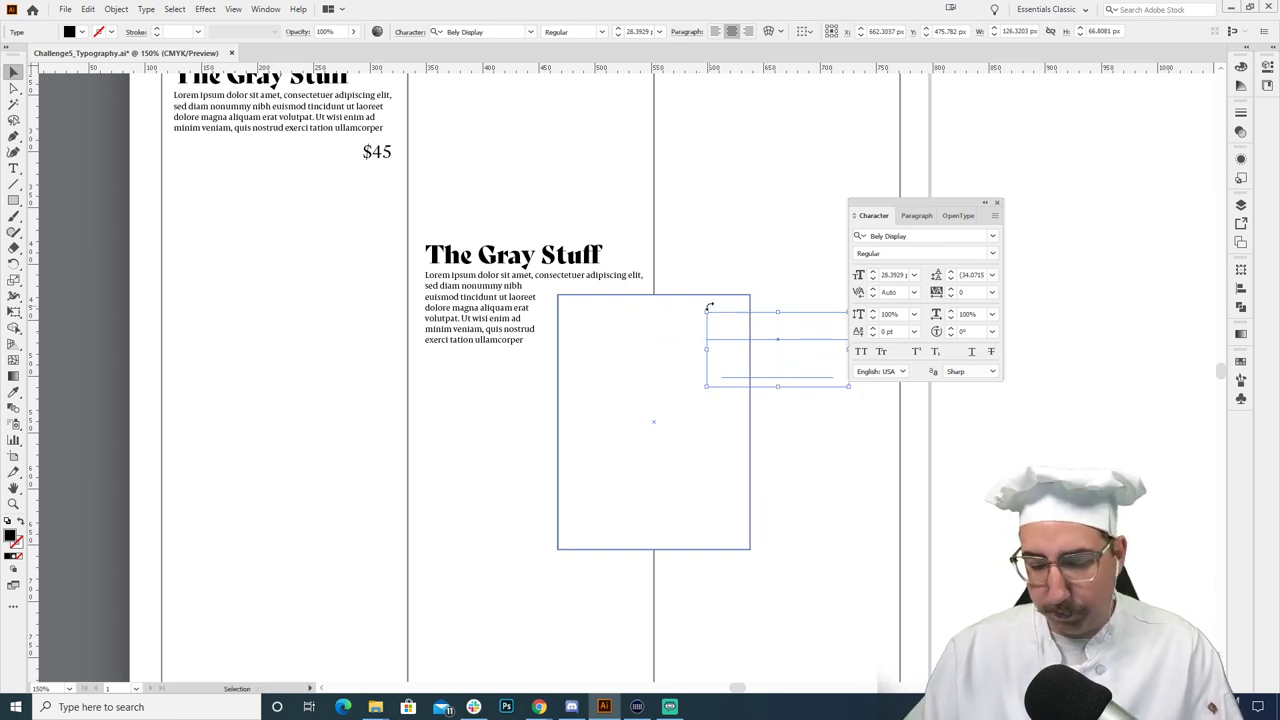
left_click_drag(820, 330, 678, 330)
right_click(677, 328)
mouse_move(733, 520)
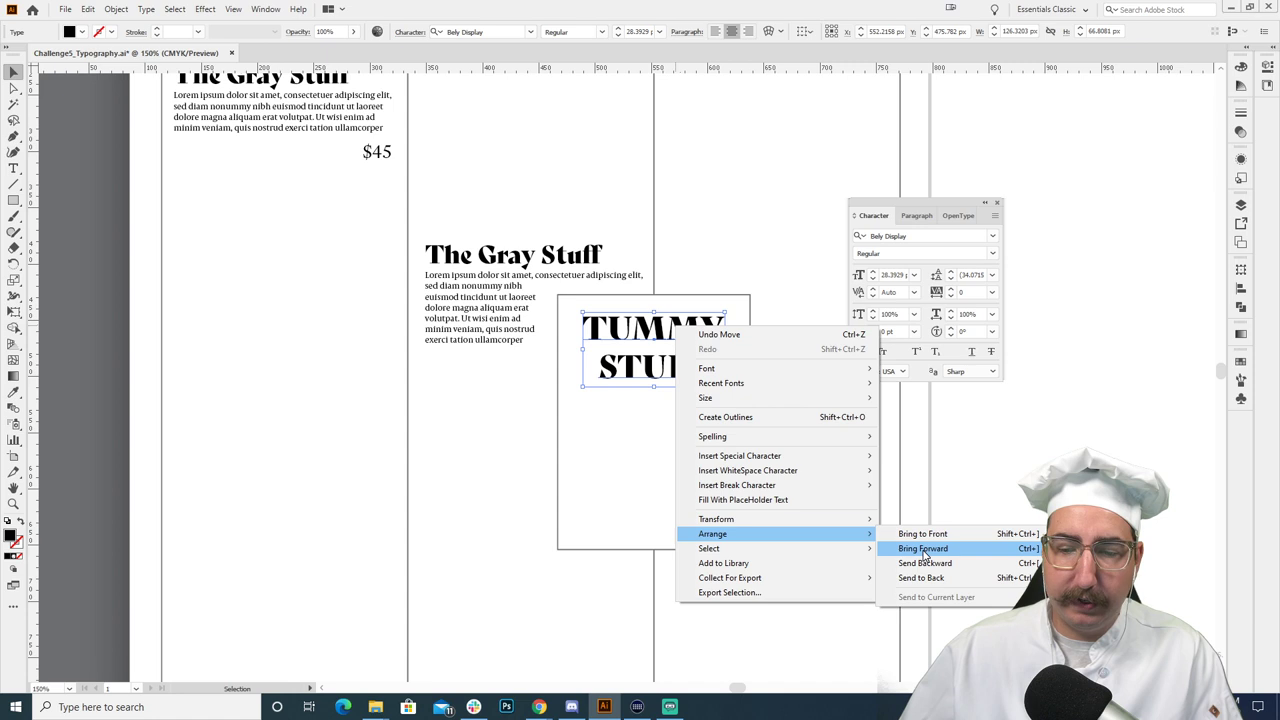
left_click(923, 549)
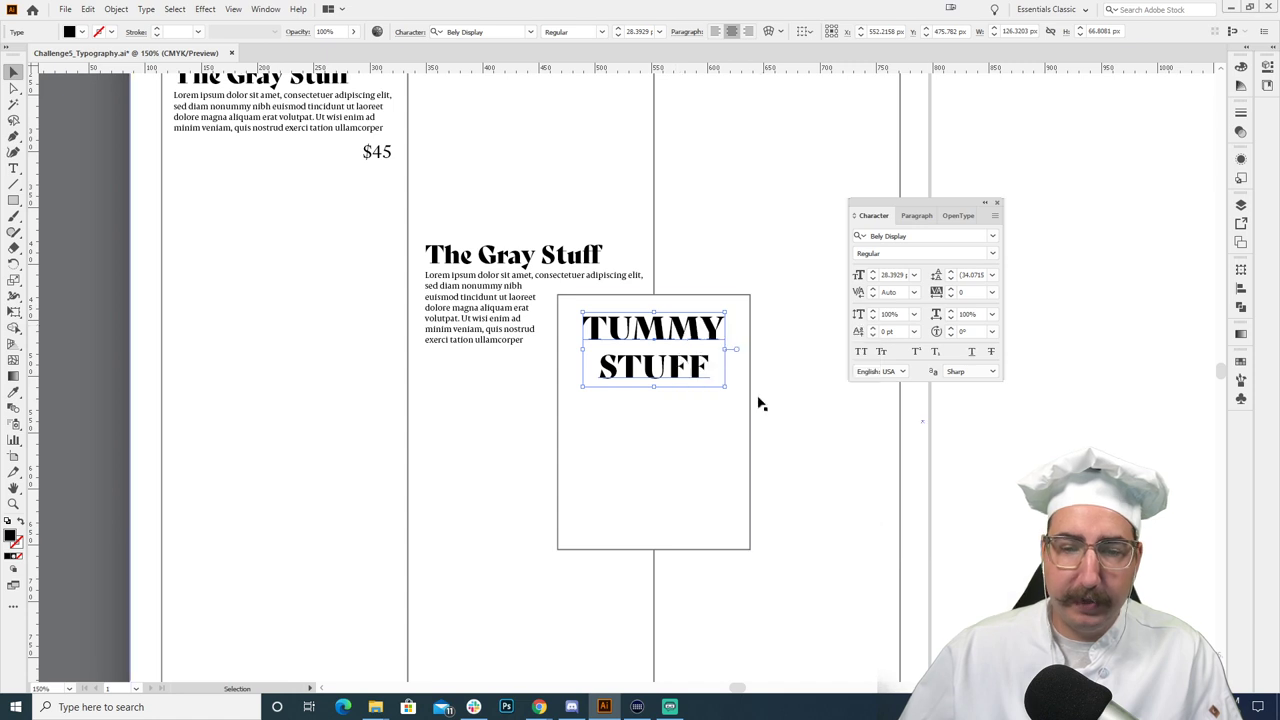
Step: Select the rectangle and zoom out to view the whole menu
left_click(660, 421)
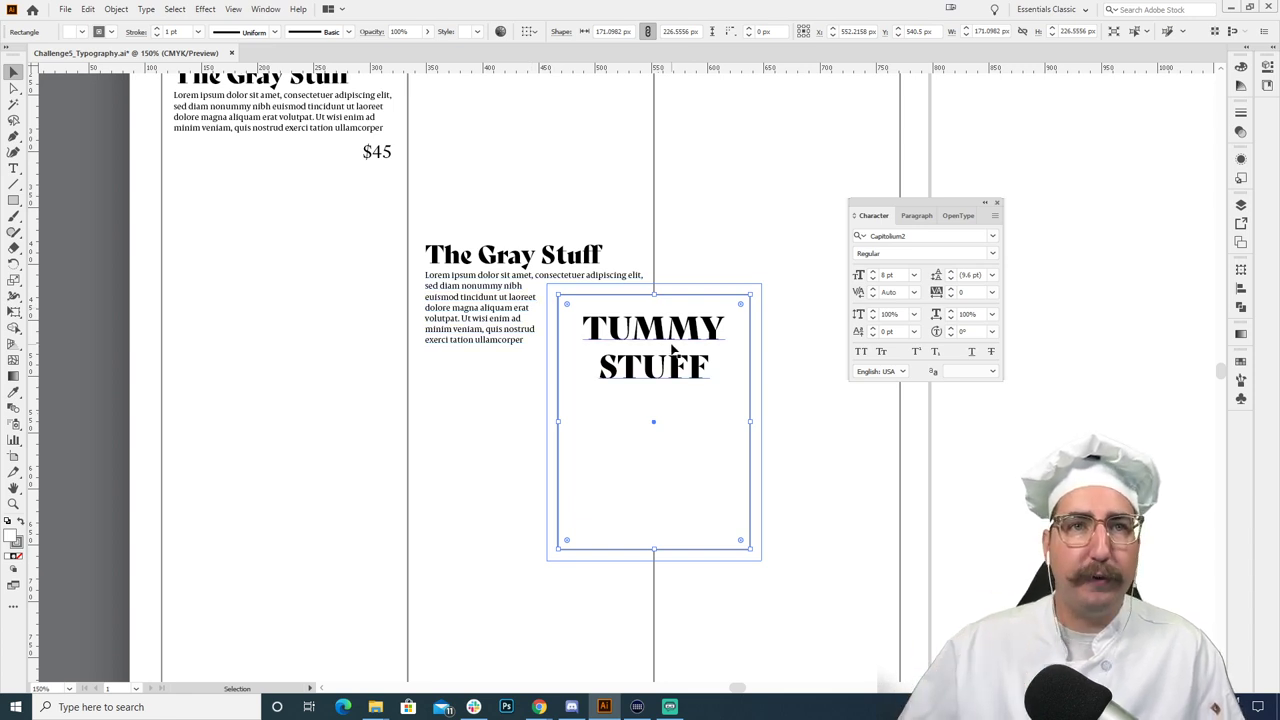
left_click(997, 137)
key("z")
left_click(674, 371, "alt")
left_click(686, 409, "alt")
scroll(686, 409, "right", 3)
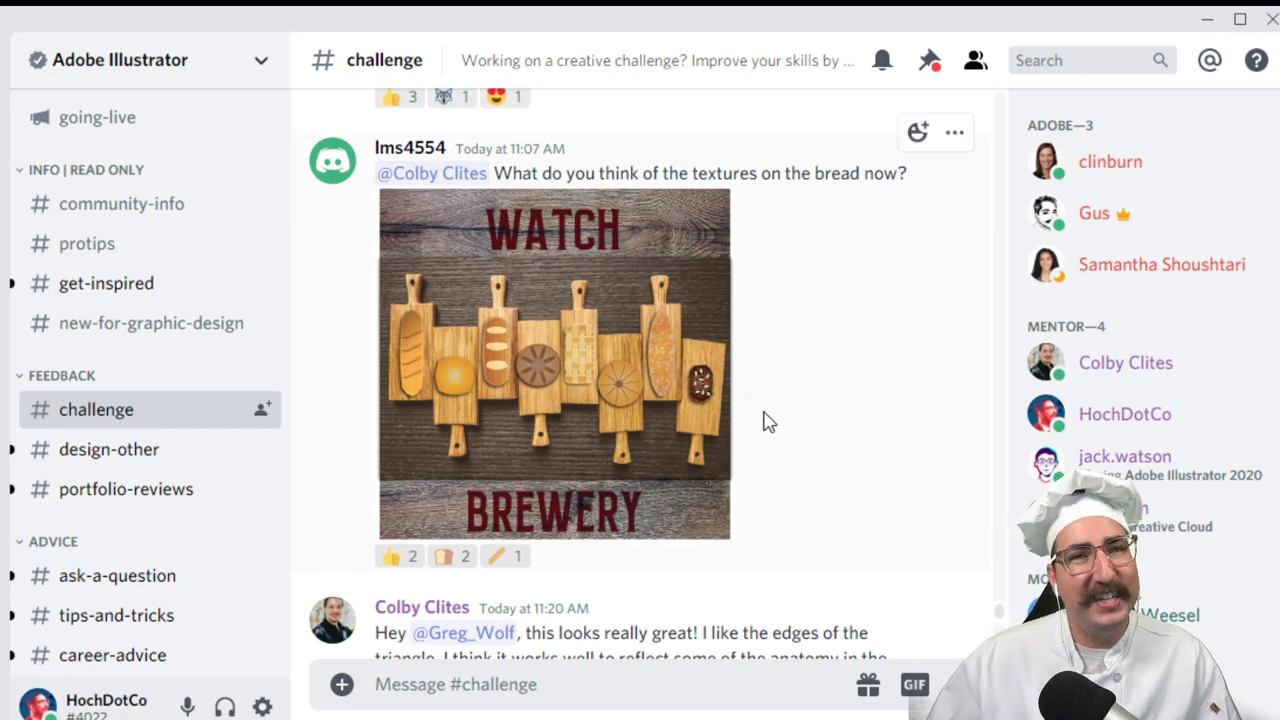
scroll(770, 400, "down", 1)
scroll(770, 400, "down", 10)
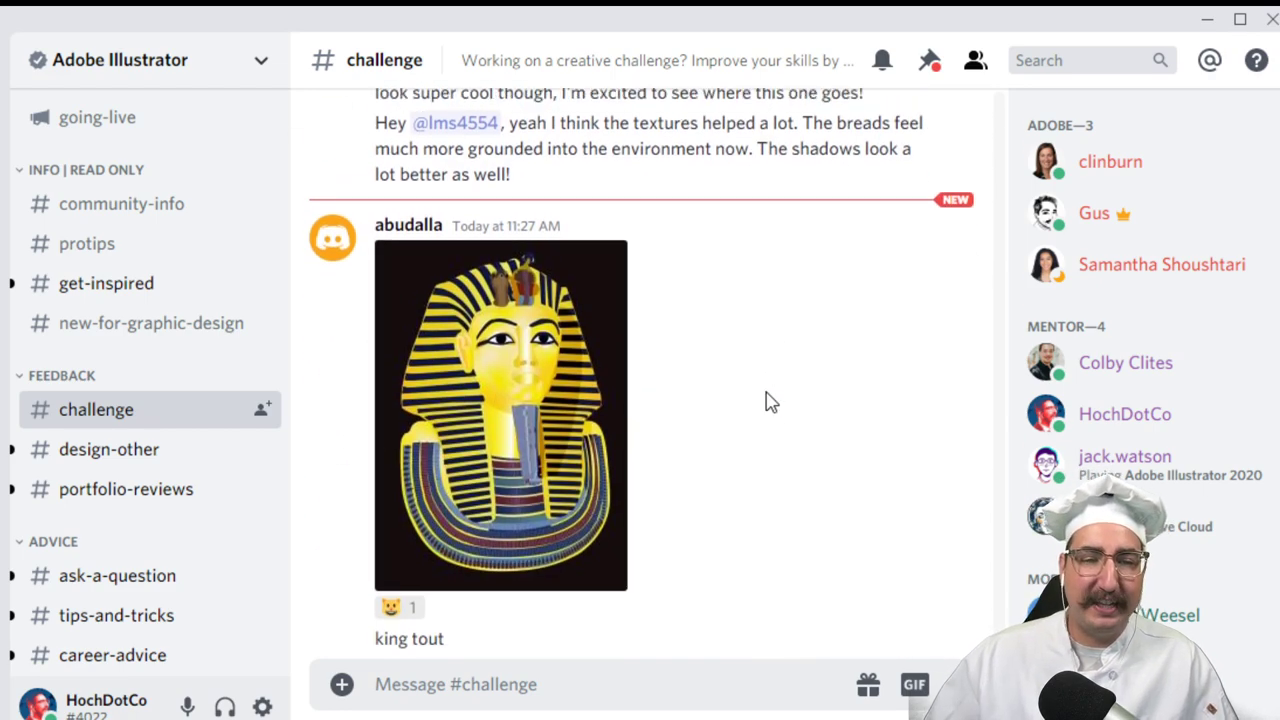
scroll(770, 400, "up", 8)
scroll(770, 400, "up", 6)
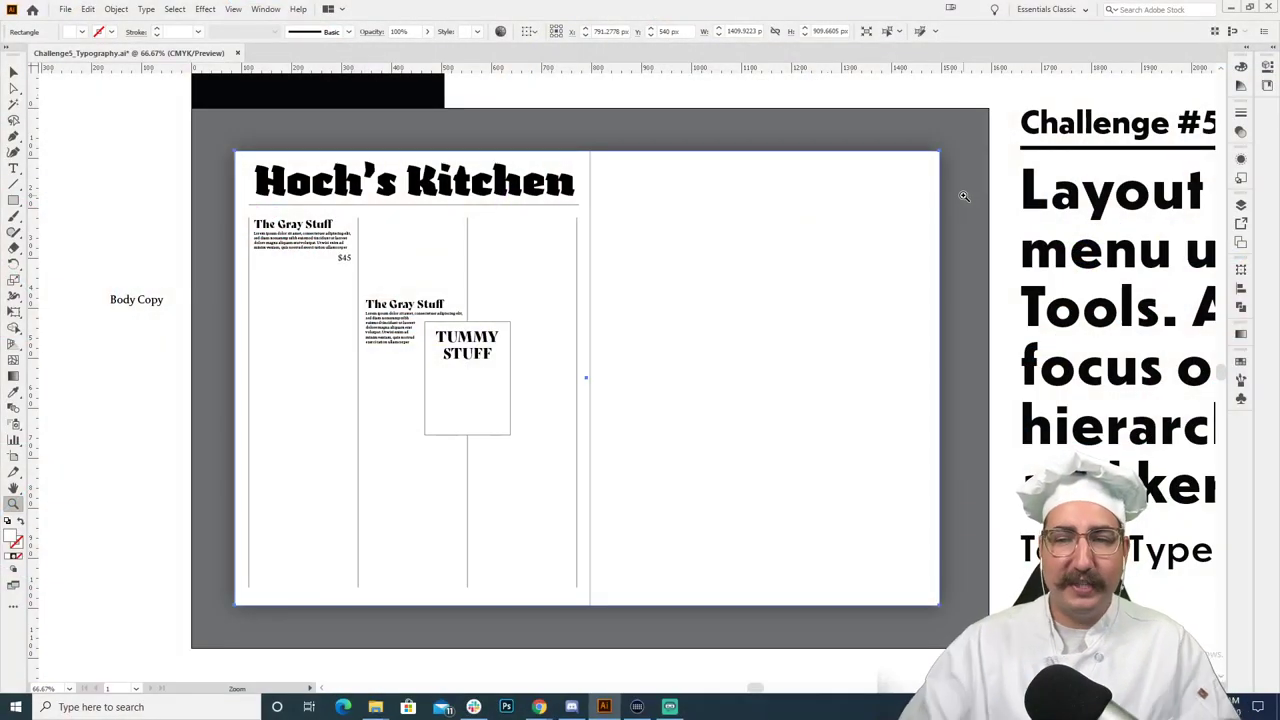
Step: Show the guides with Ctrl+; and frame the Heading 1, Subhead and Body Copy samples
left_click(783, 354, "alt")
left_click_drag(614, 383, 552, 394)
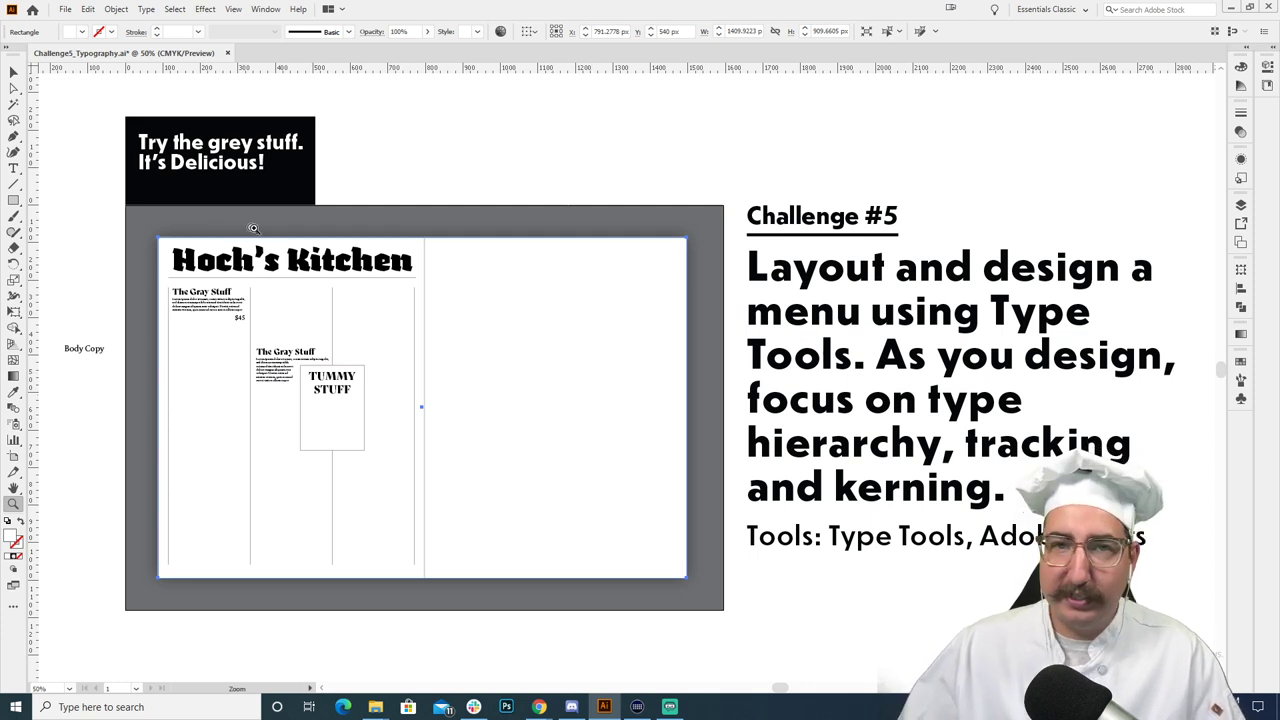
left_click(373, 318)
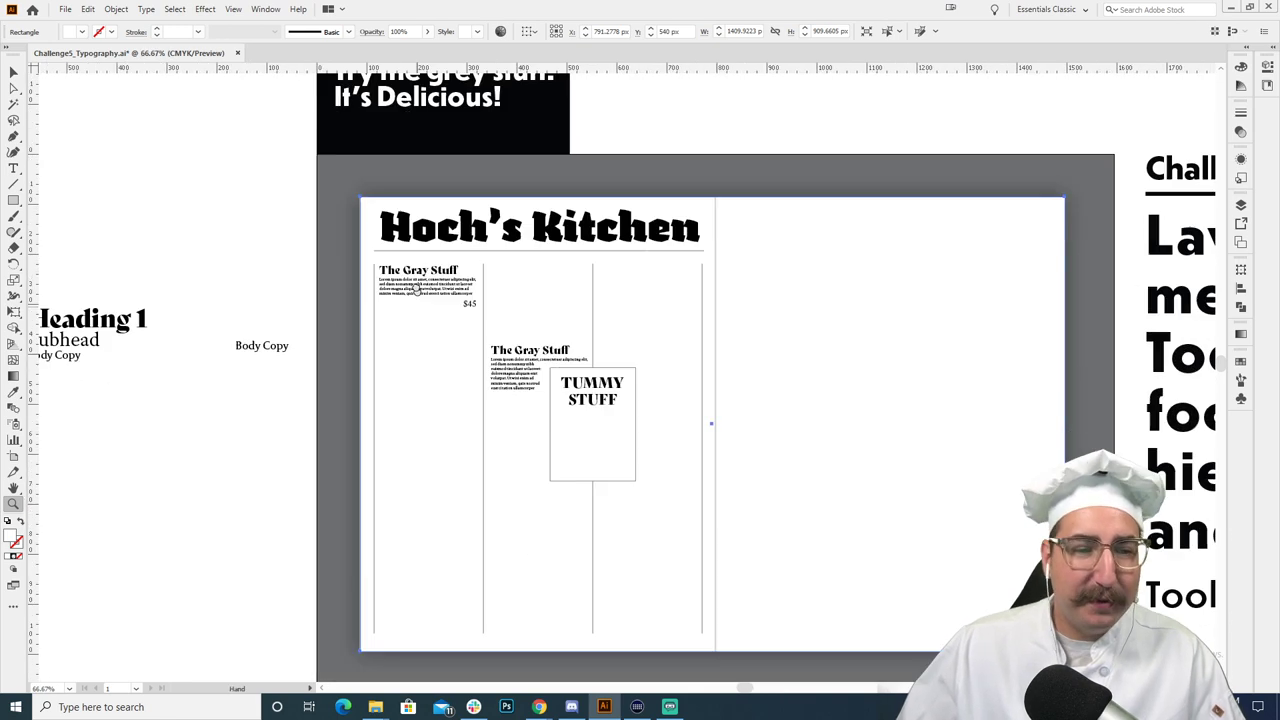
key("ctrl+semicolon")
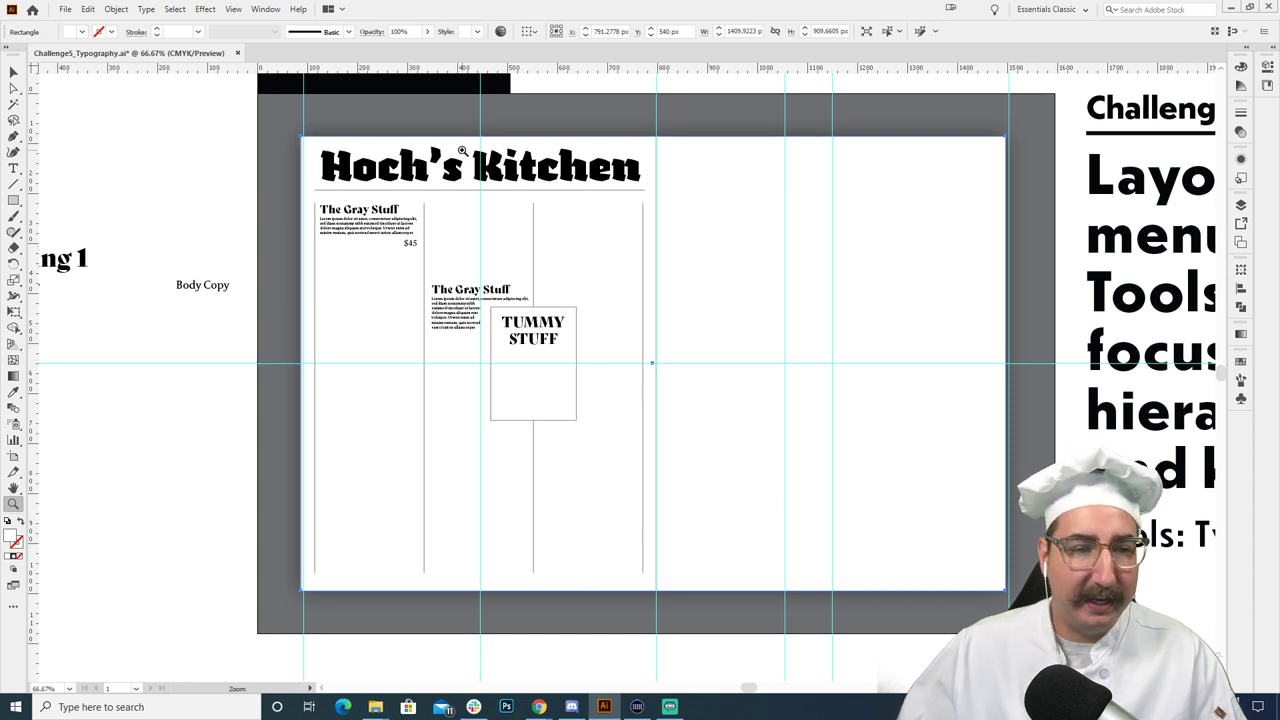
left_click(417, 249)
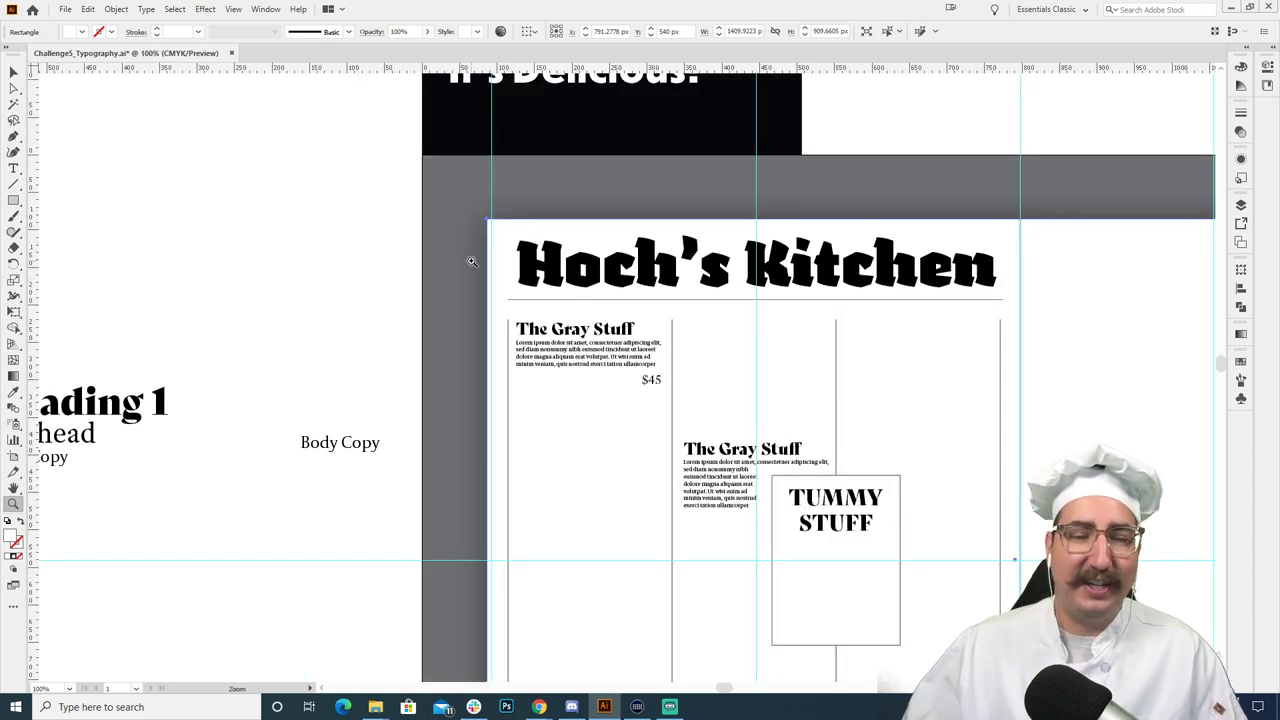
left_click_drag(512, 268, 457, 161)
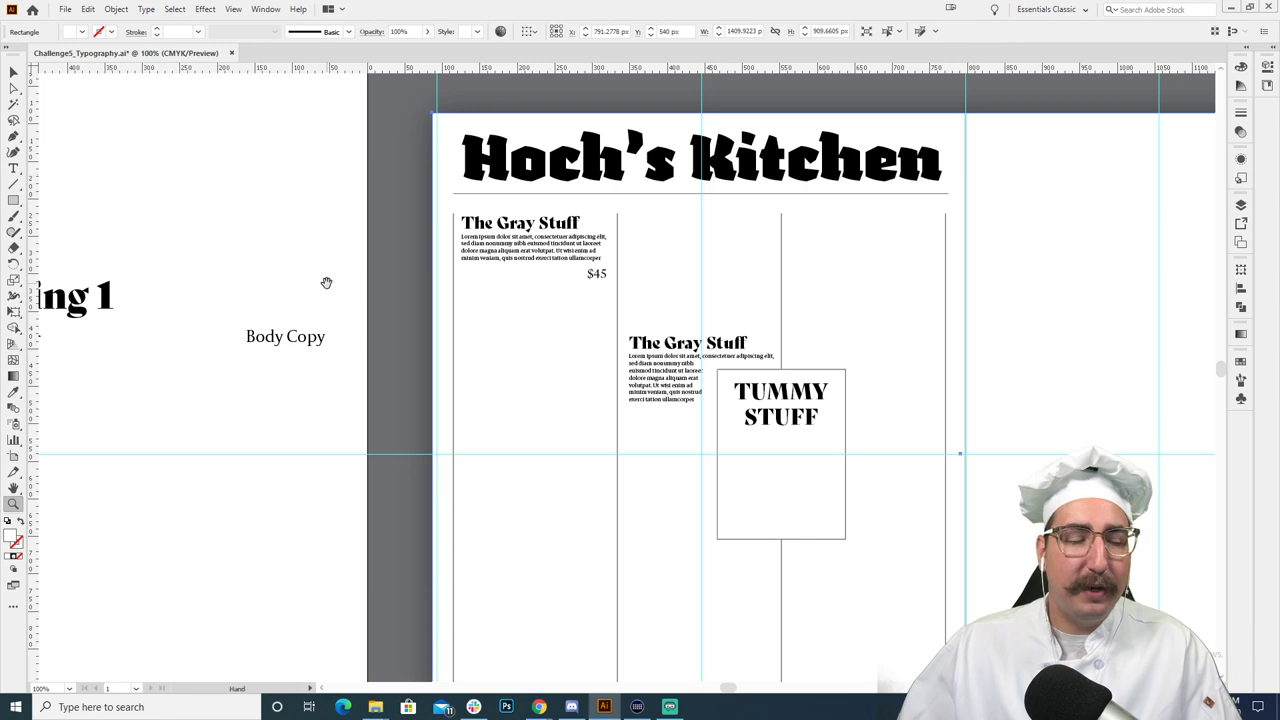
left_click_drag(326, 283, 409, 246)
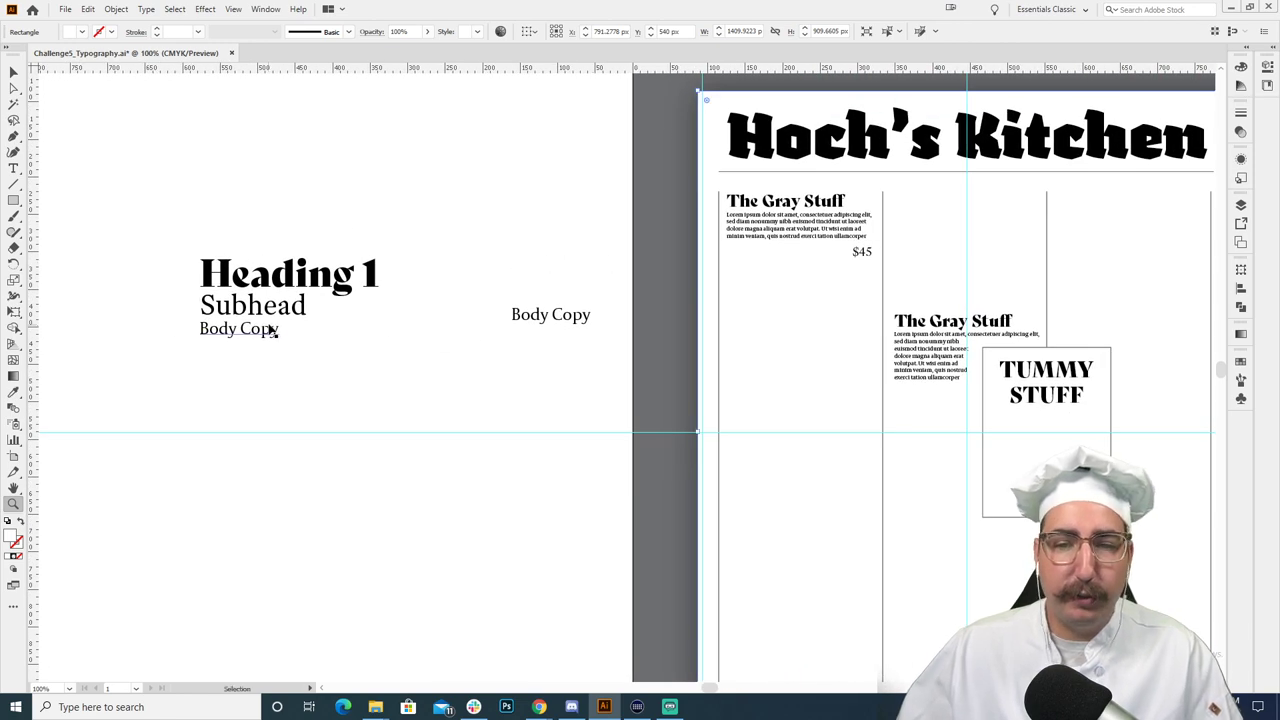
Step: Open the Character panel, browse the font list's Find More tab, and move the panel beside the samples
key("ctrl+t")
left_click_drag(879, 218, 447, 148)
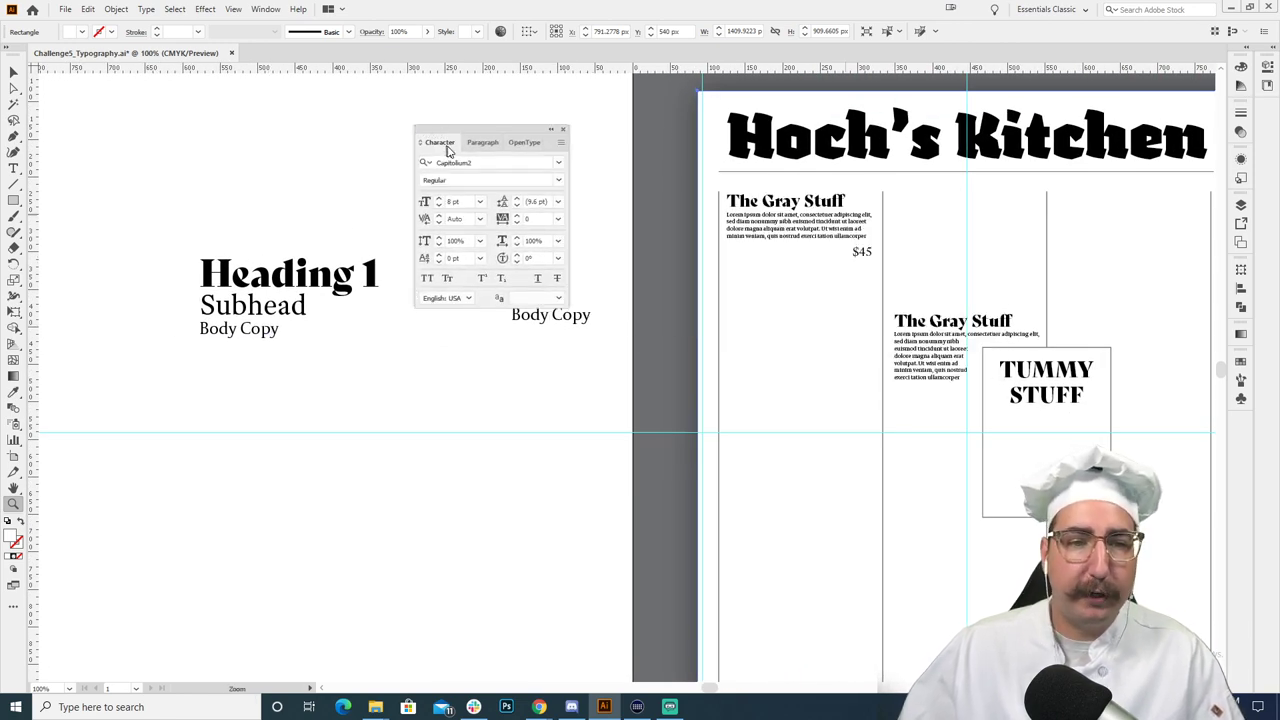
left_click(560, 163)
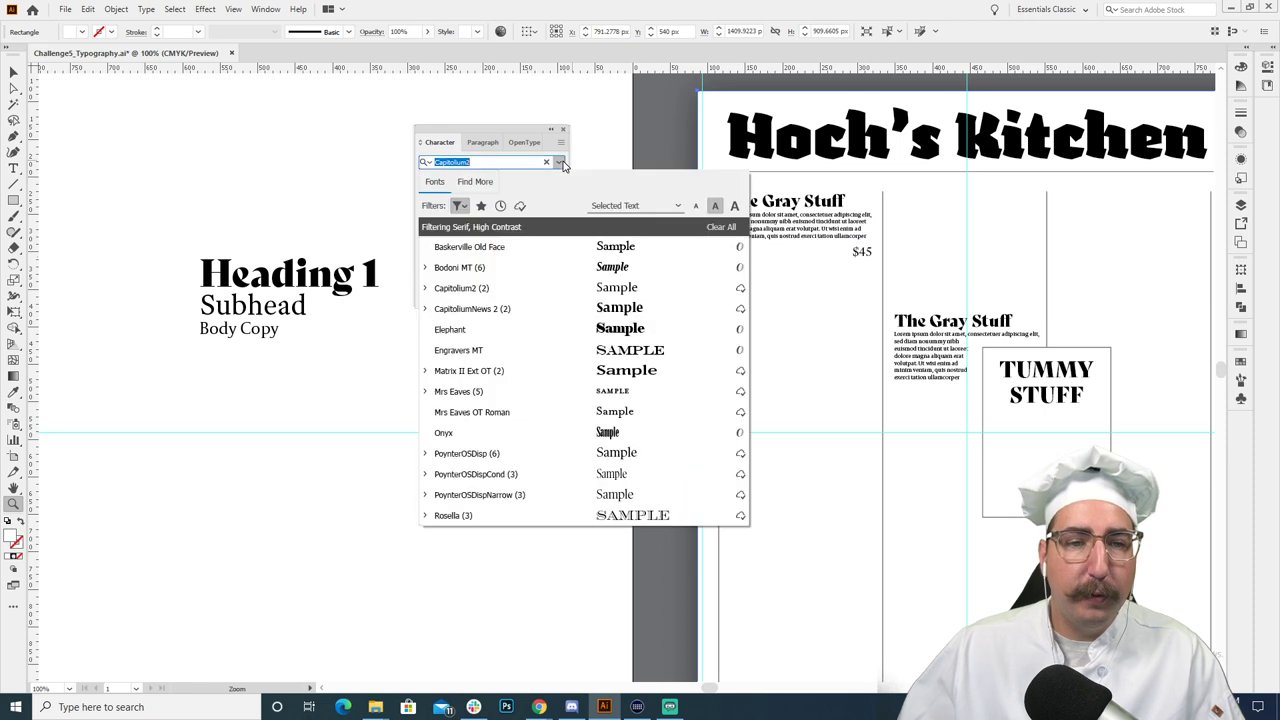
left_click(481, 187)
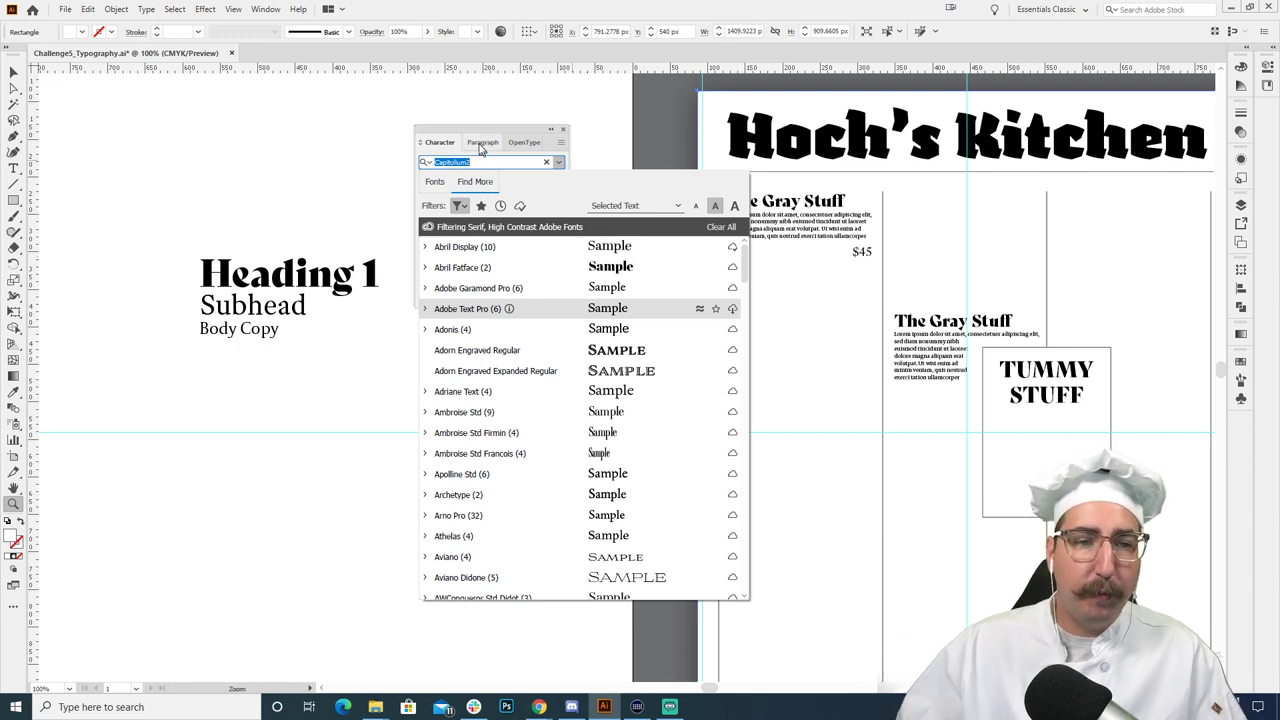
left_click_drag(470, 124, 487, 133)
key("ctrl+minus")
key("ctrl+minus")
key("ctrl+minus")
key("ctrl+minus")
key("ctrl+minus")
key("ctrl+minus")
key("ctrl+minus")
key("ctrl+minus")
key("ctrl+minus")
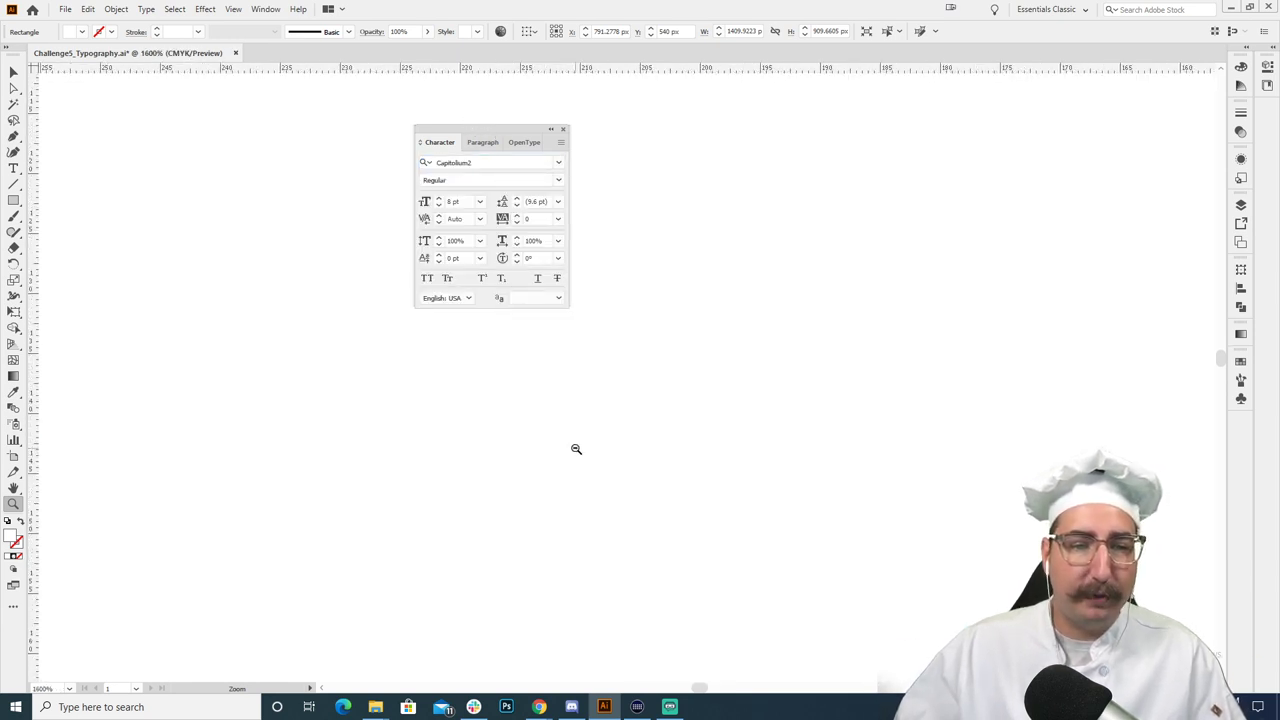
key("ctrl+minus")
key("ctrl+minus")
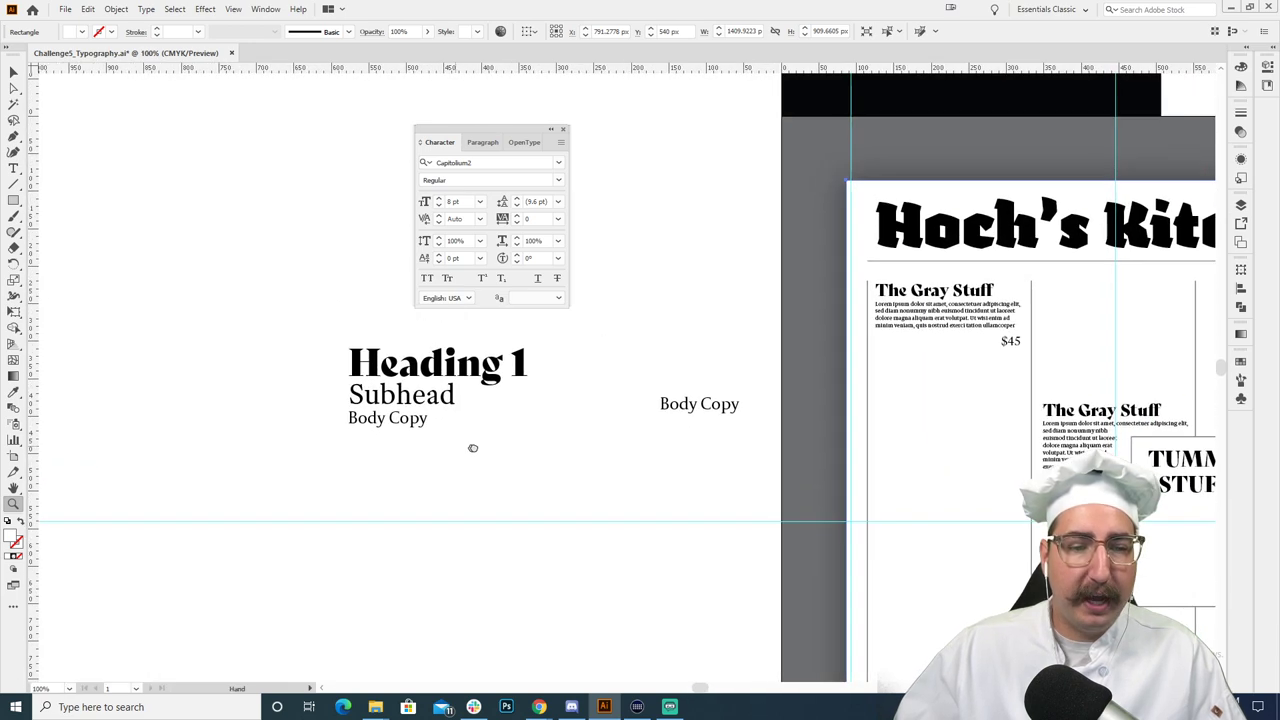
key("ctrl+plus")
left_click_drag(495, 132, 213, 182)
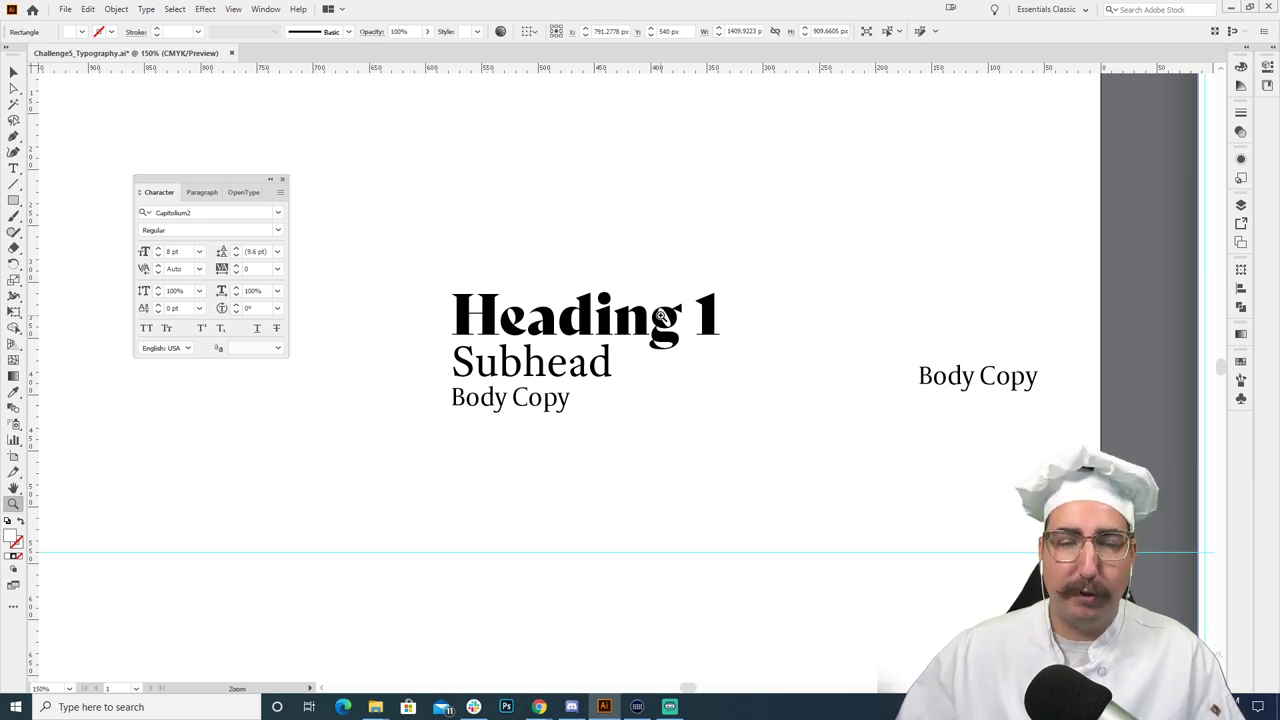
scroll(660, 316, "right", 10)
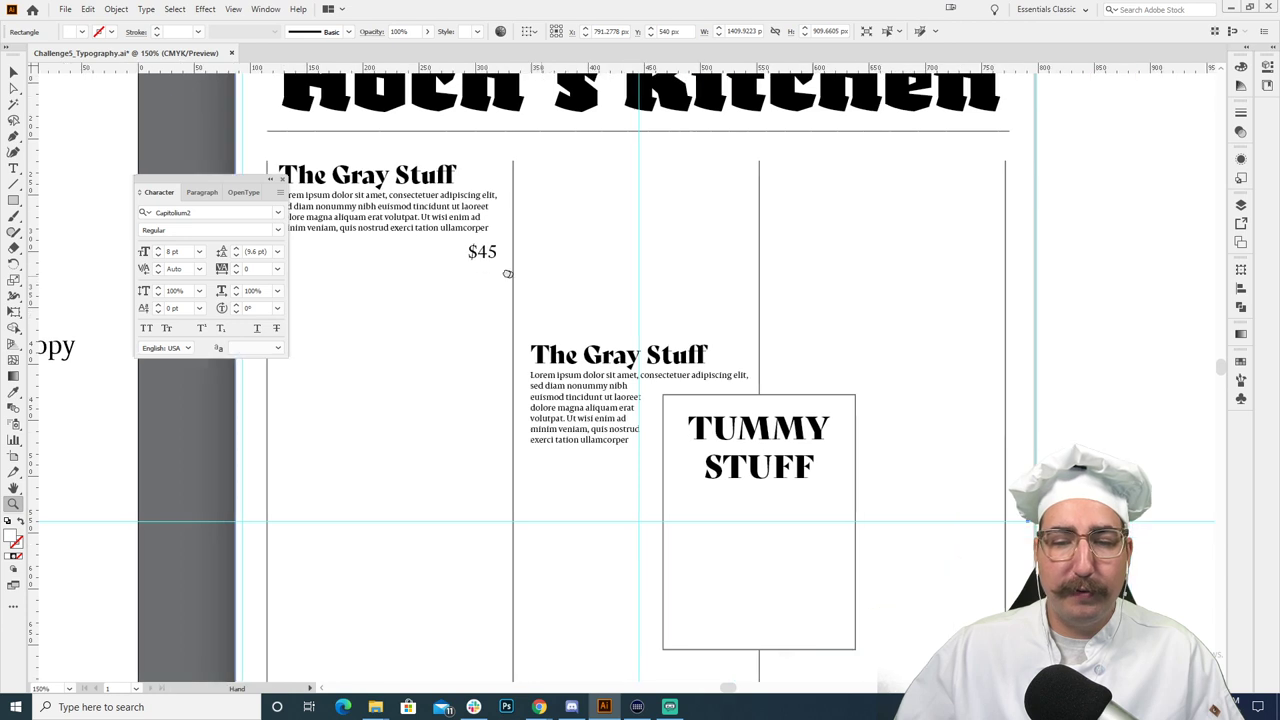
key("v")
left_click(690, 560)
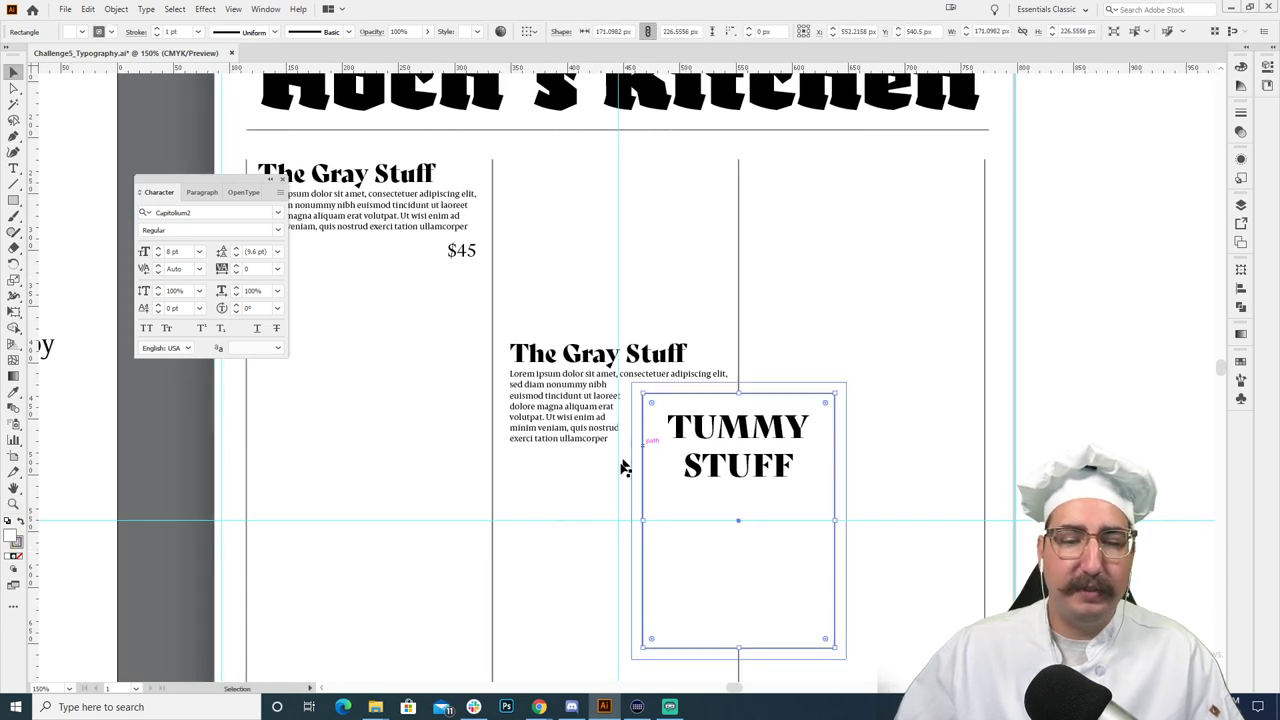
left_click(116, 9)
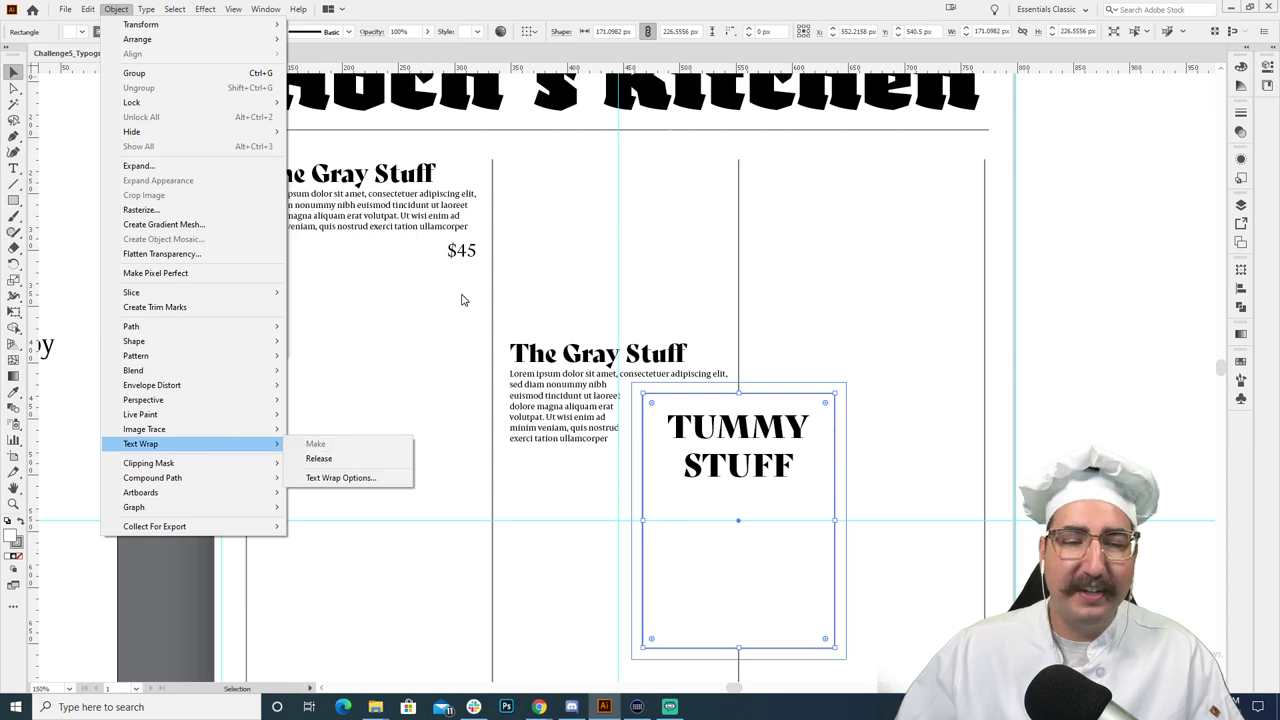
left_click(610, 340)
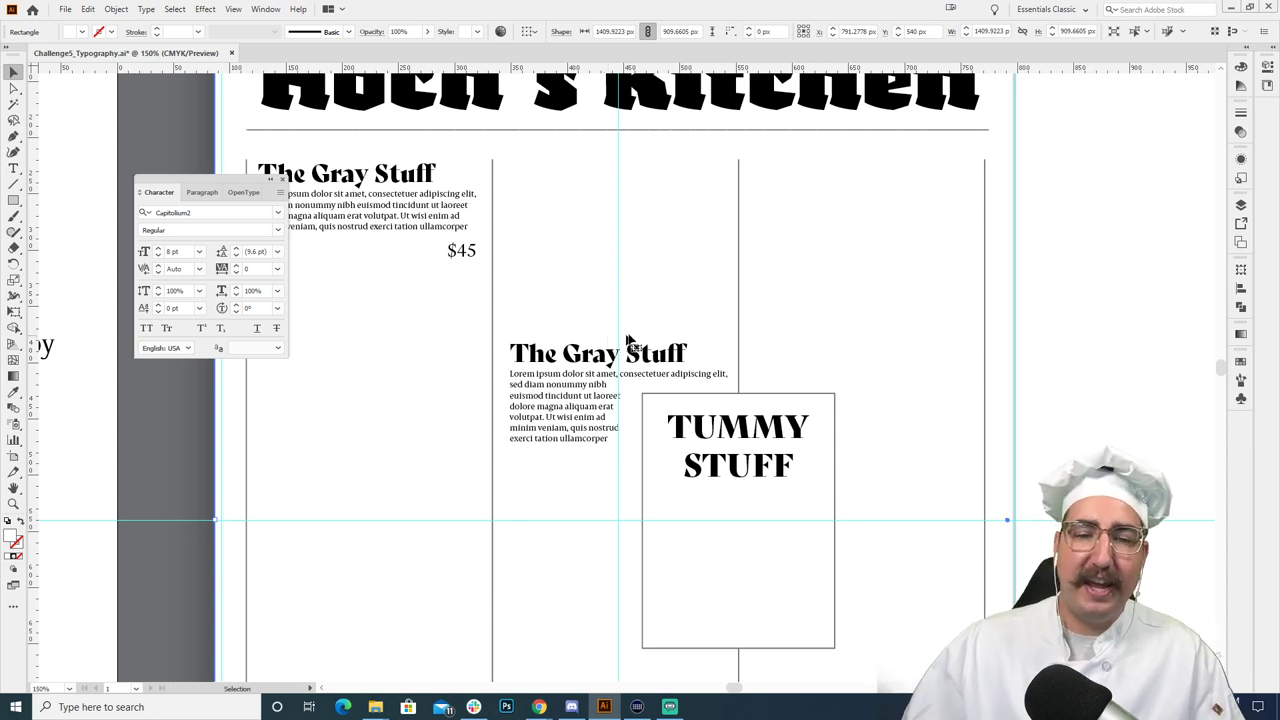
key("z")
left_click(757, 366, "alt")
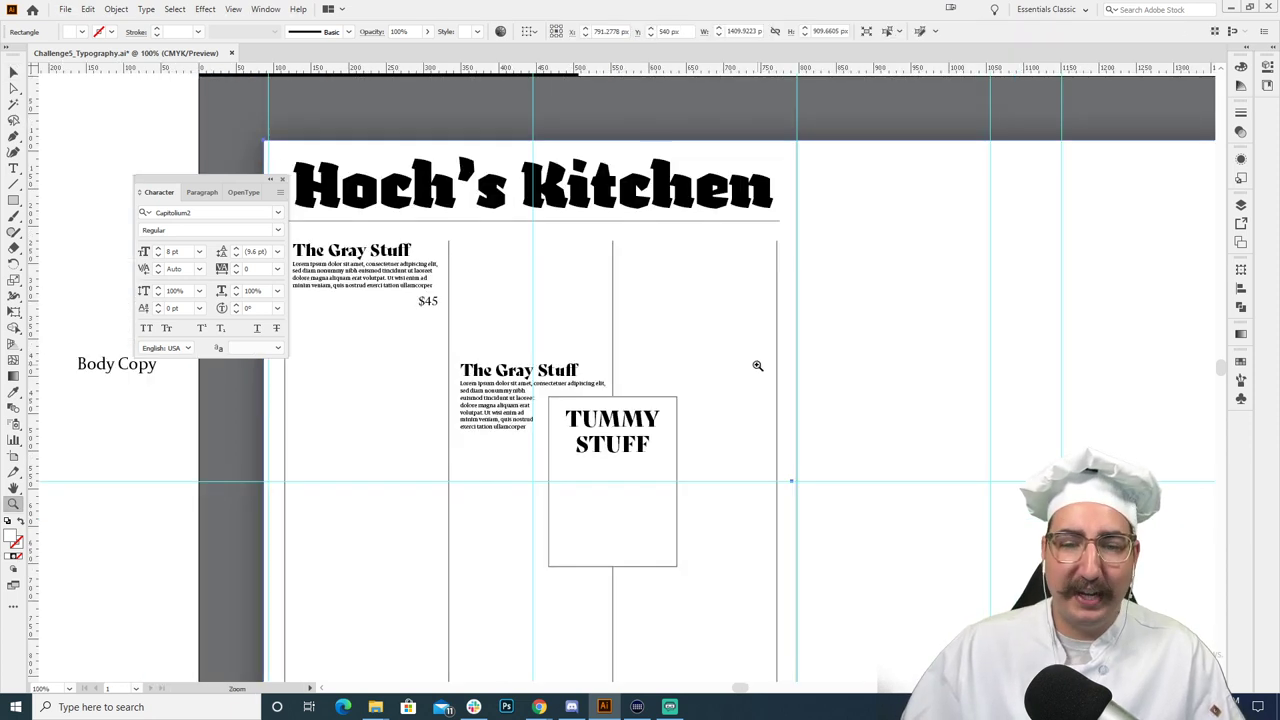
left_click(743, 389, "alt")
left_click_drag(737, 391, 745, 372)
left_click(703, 369, "alt")
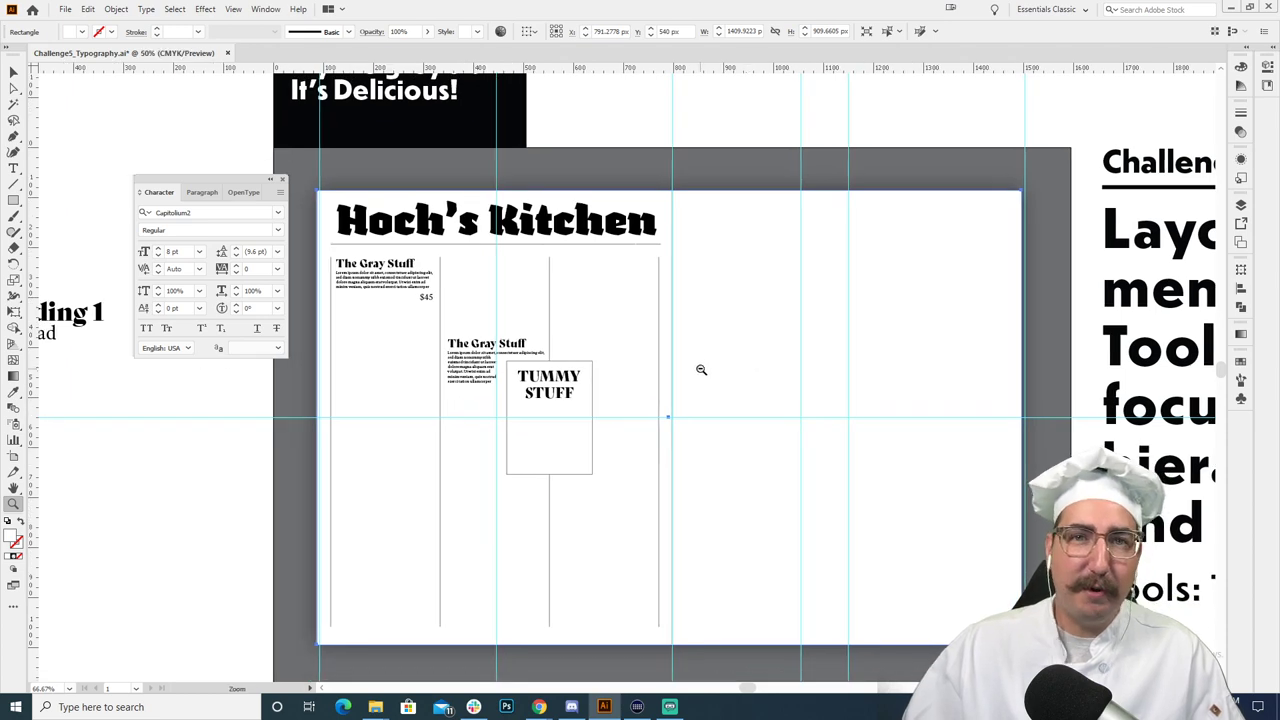